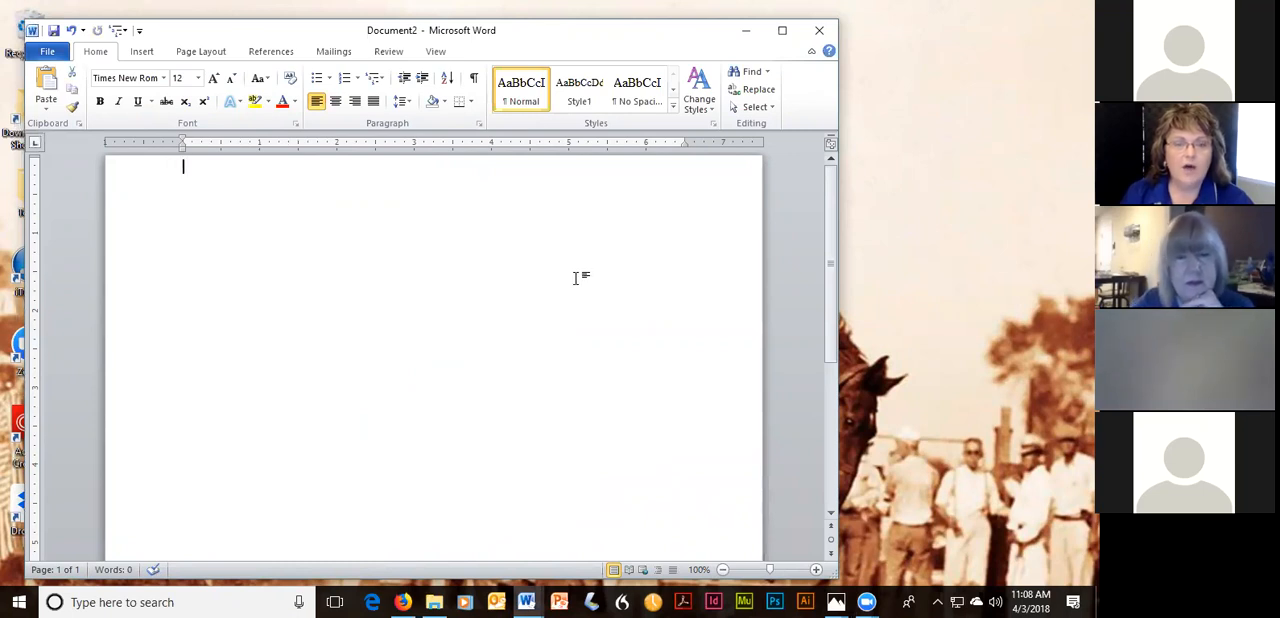
Collapse the ribbon in the blank document, and bring up the Sample document with its ribbon expanded.
left_click(811, 52)
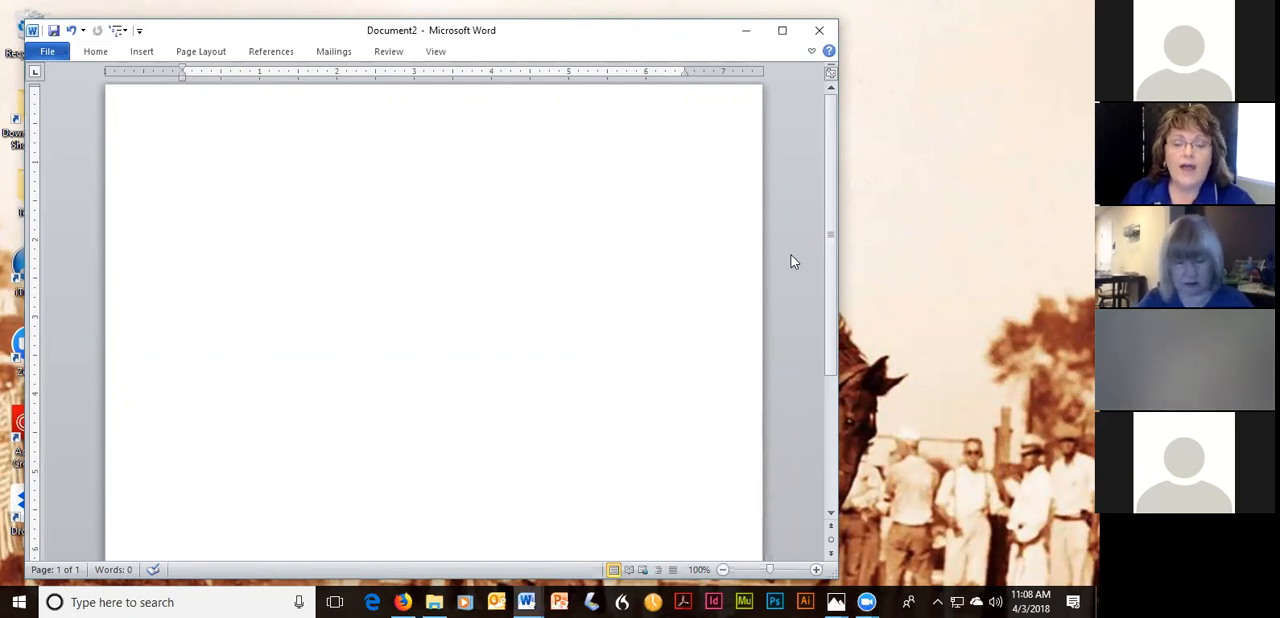
left_click(530, 600)
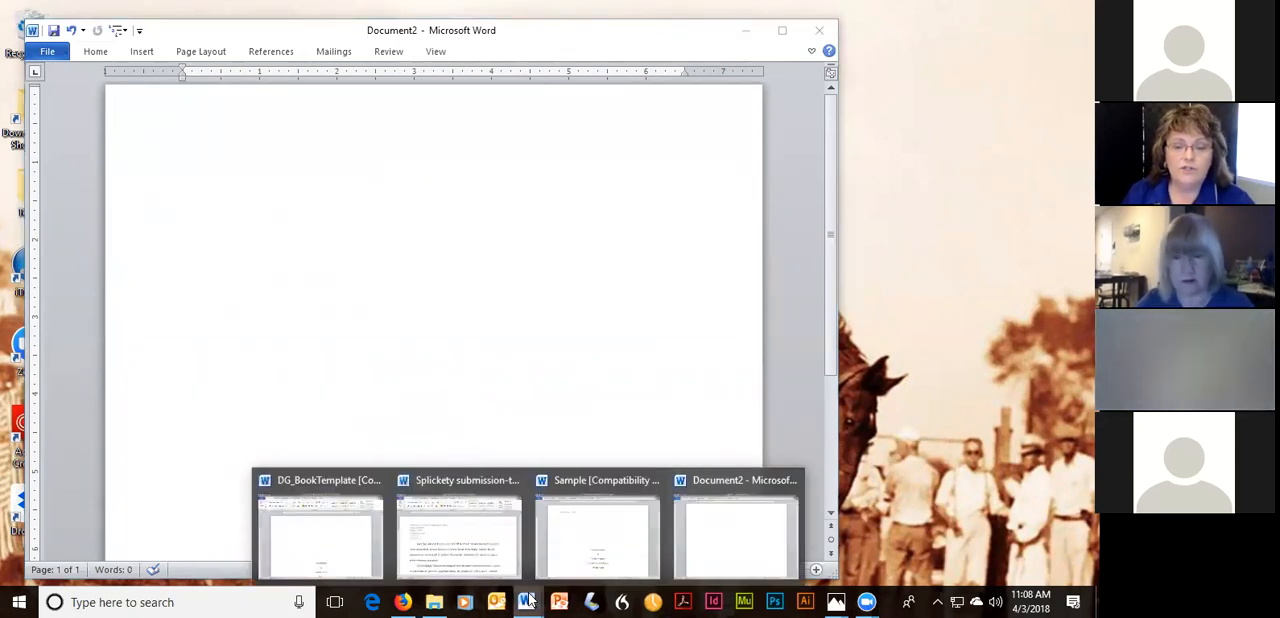
left_click(592, 560)
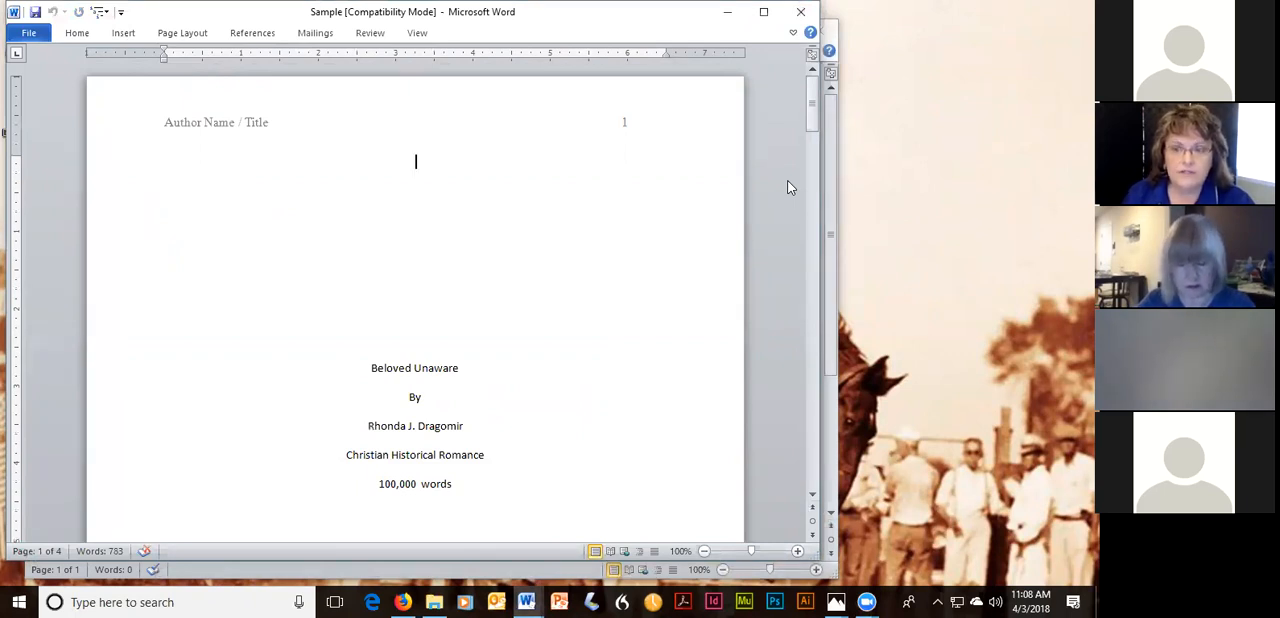
left_click(793, 33)
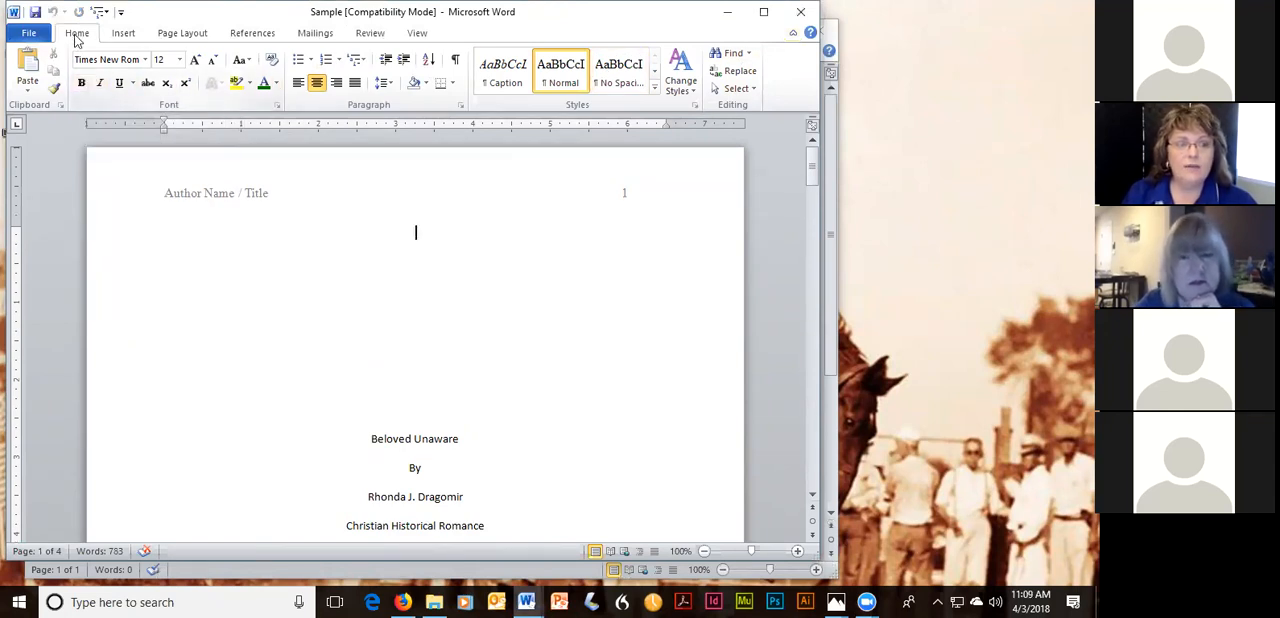
Look through the Insert, Page Layout and Home commands, and view the detailed font settings without changing them.
left_click(119, 33)
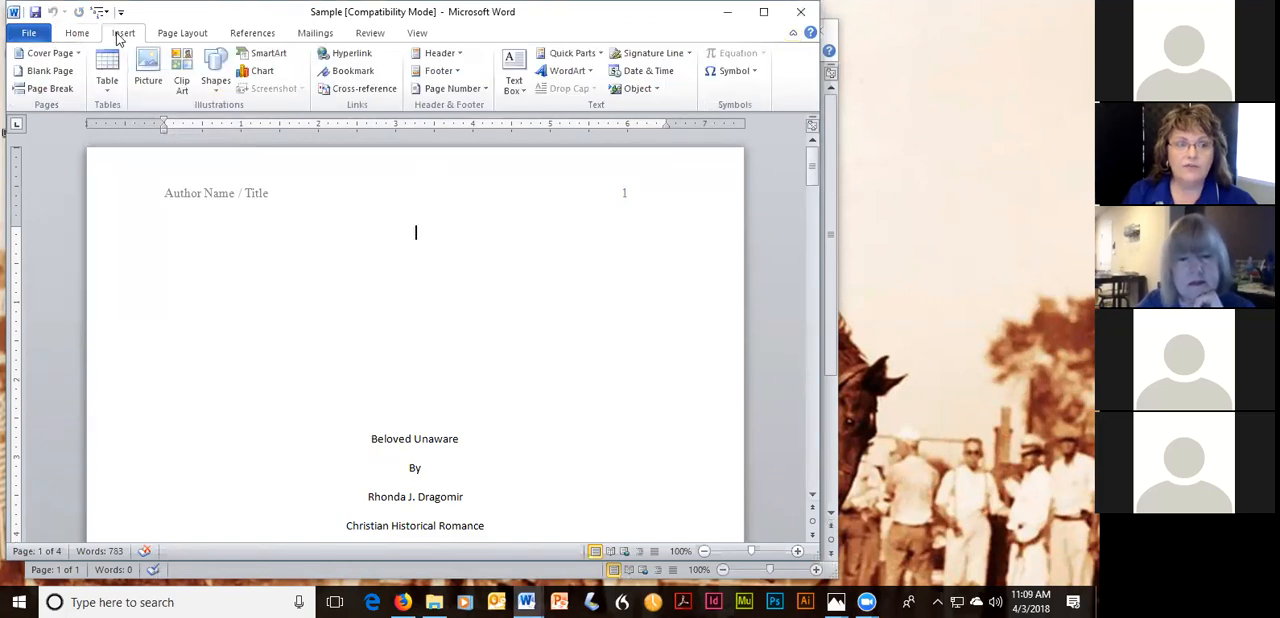
left_click(172, 38)
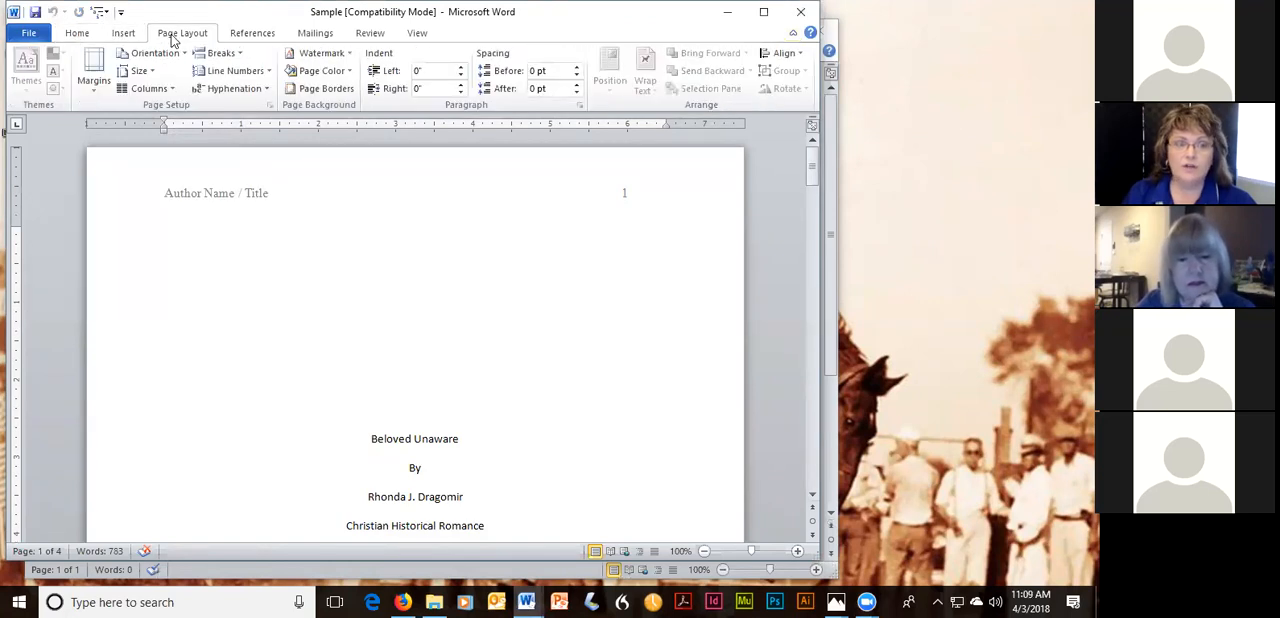
left_click(79, 36)
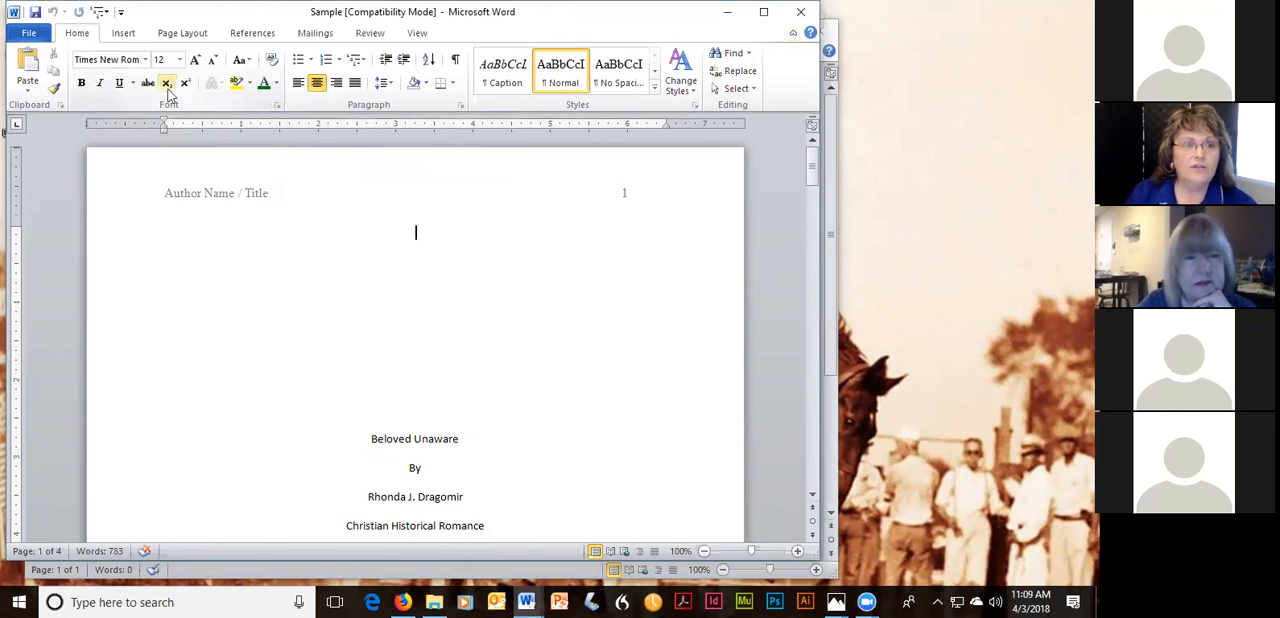
left_click(279, 108)
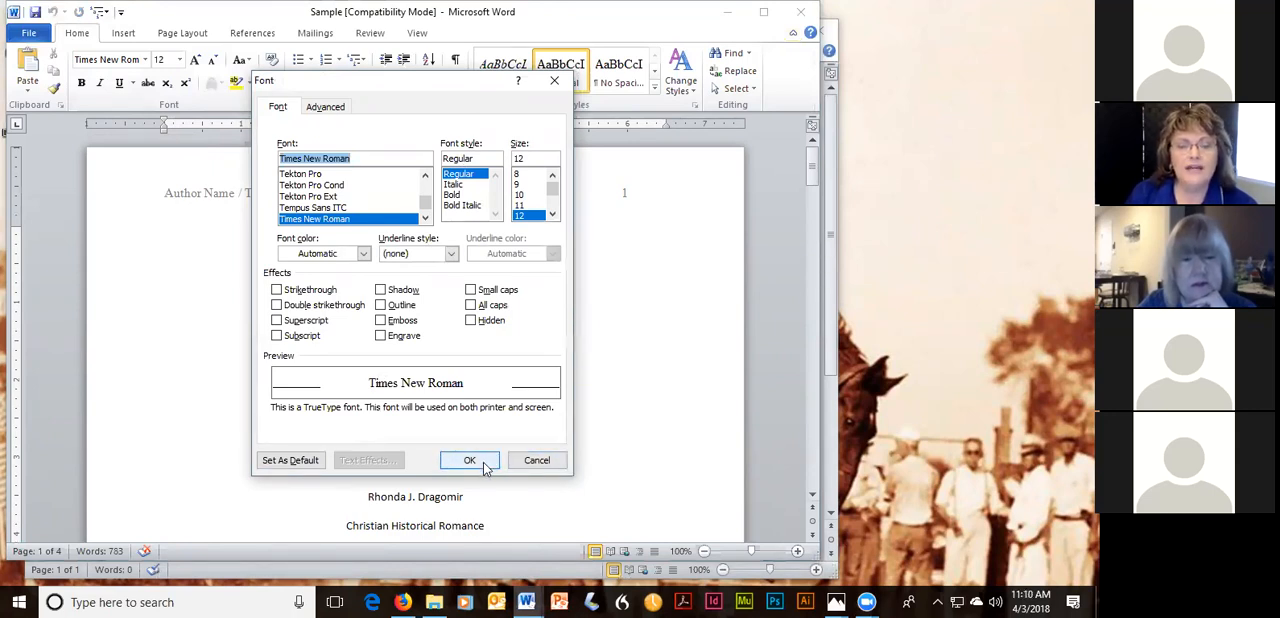
left_click(537, 460)
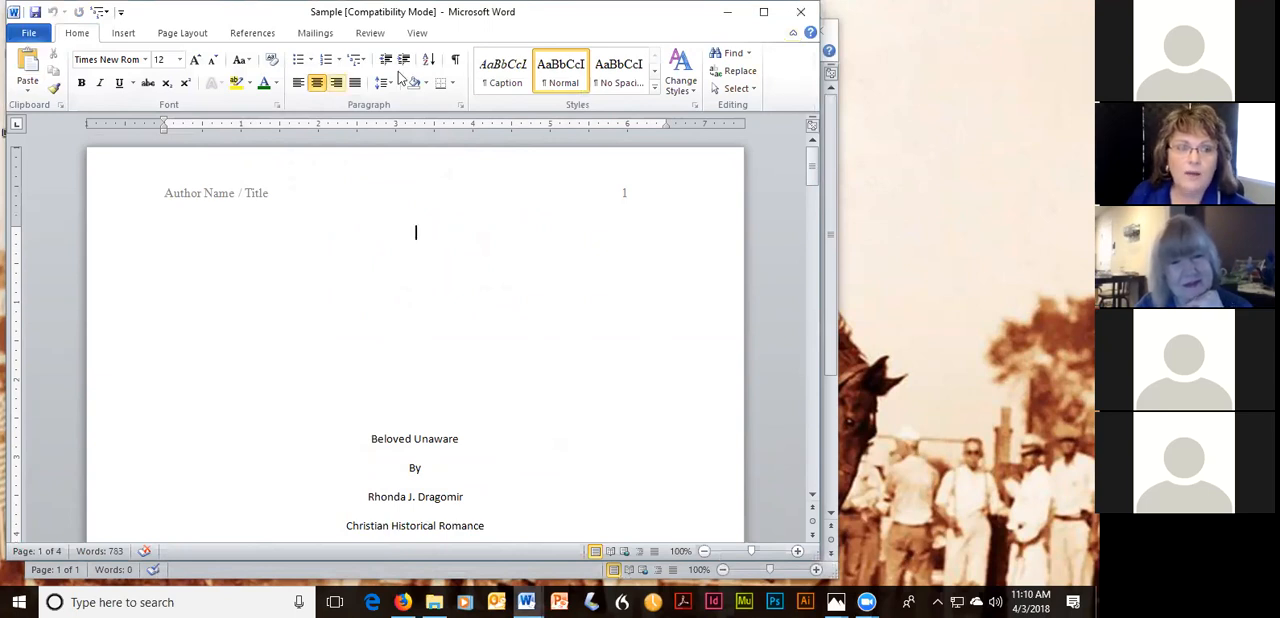
Open the ribbon customization options and review the General and Display settings.
right_click(788, 88)
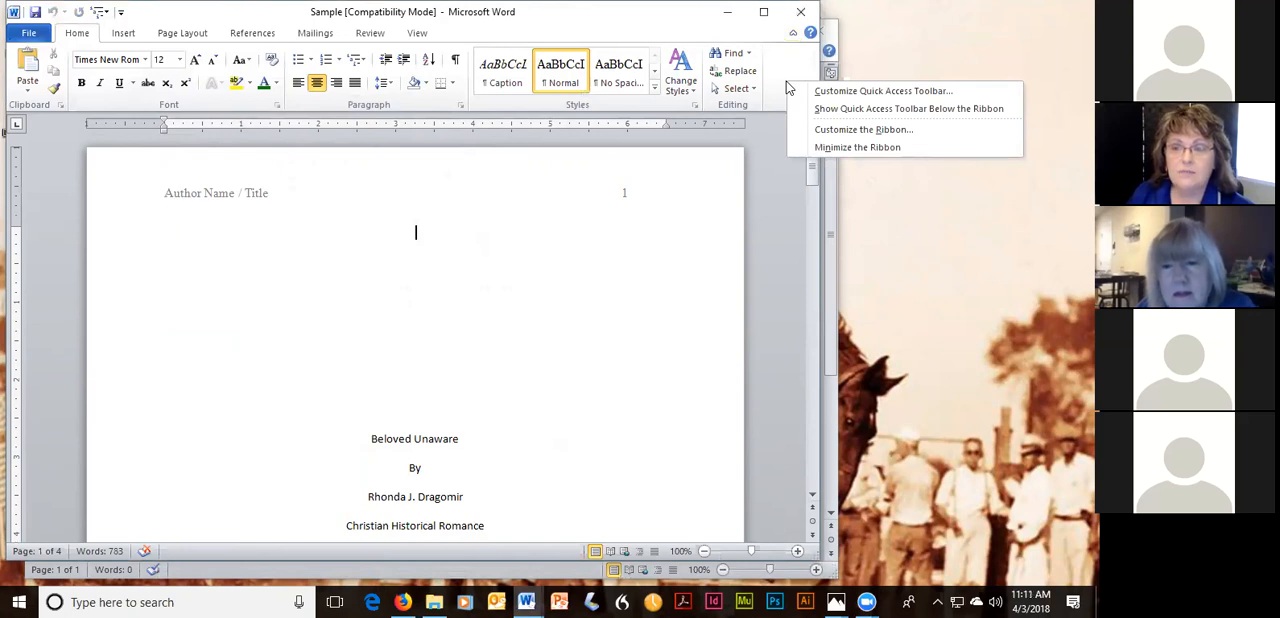
left_click(836, 130)
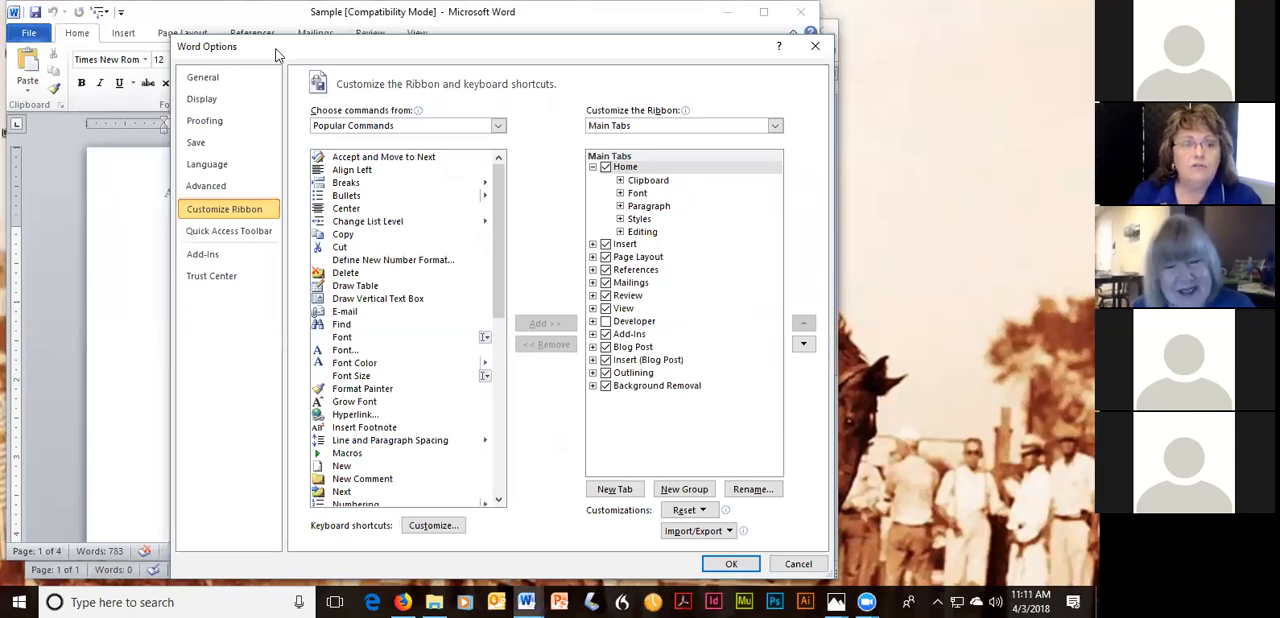
left_click(229, 77)
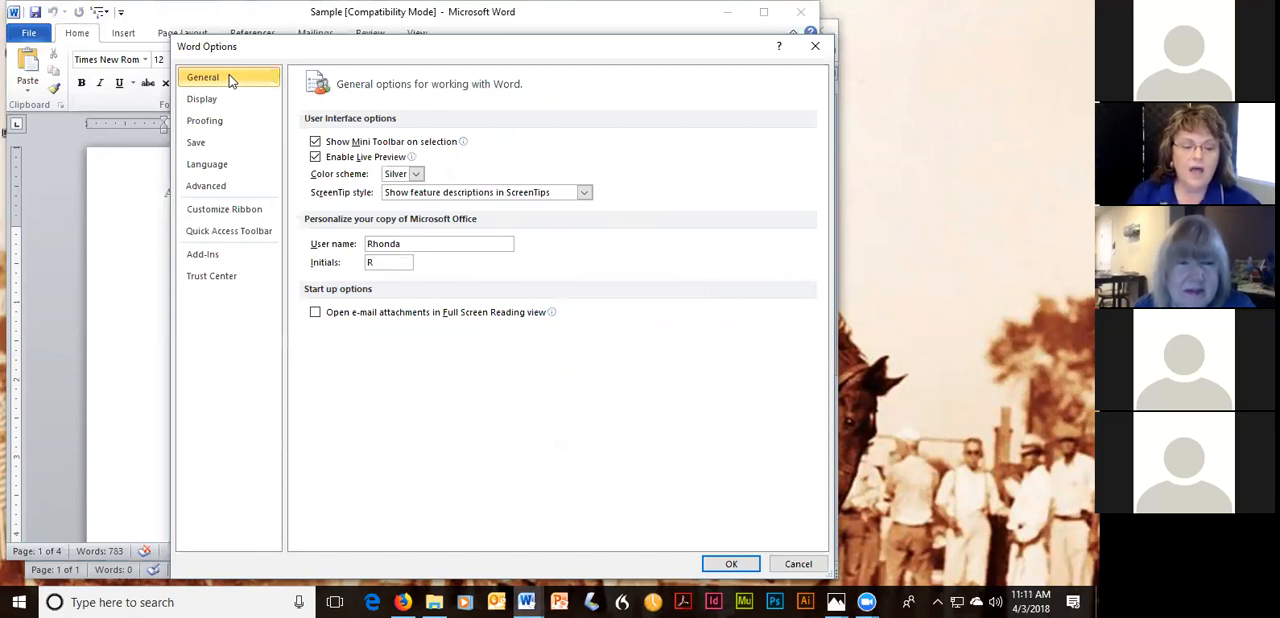
left_click(219, 107)
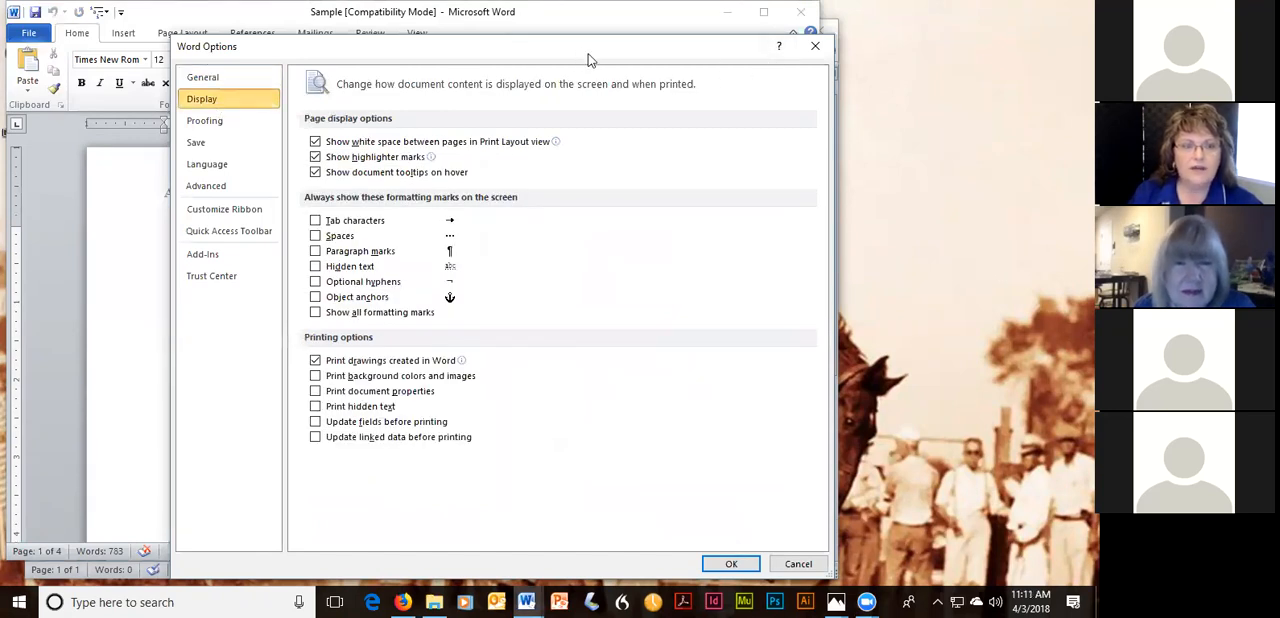
Try turning off white space between pages in Print Layout view, and turn it back on.
left_click_drag(588, 54, 919, 132)
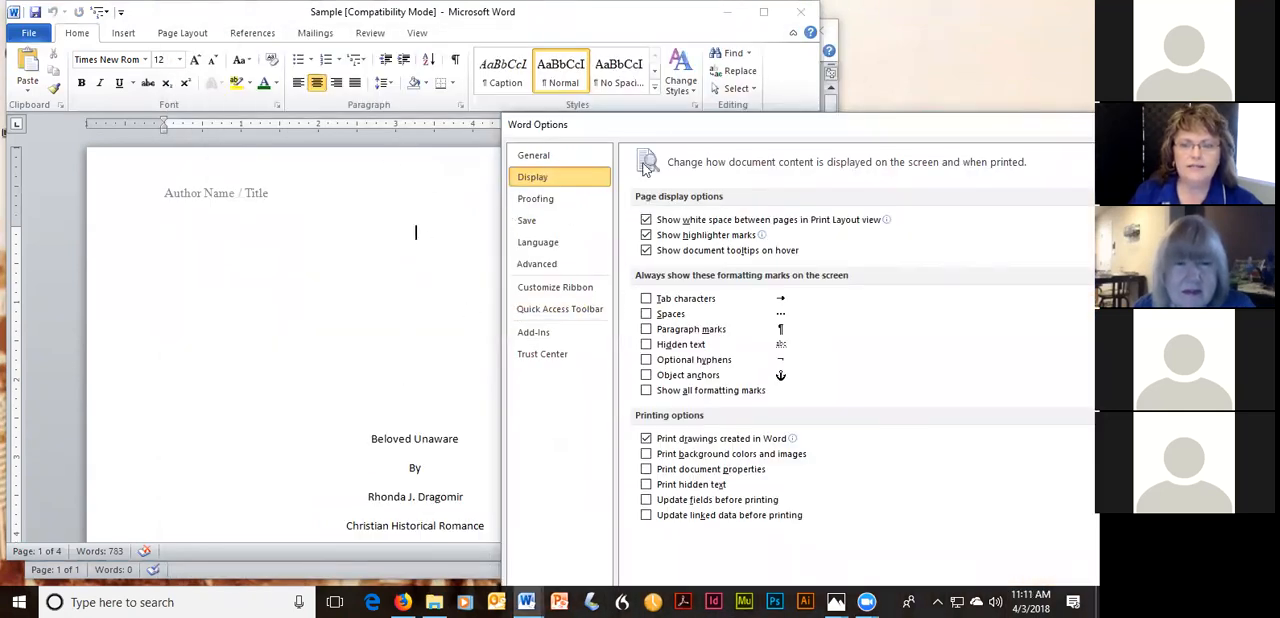
left_click_drag(690, 132, 588, 126)
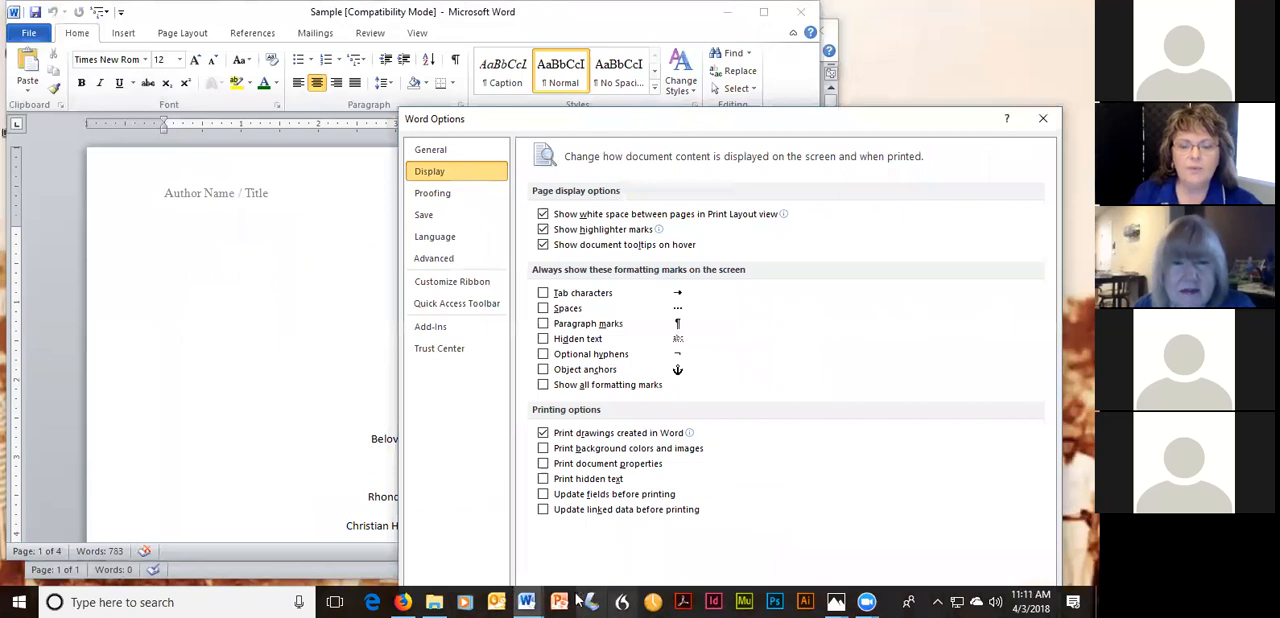
mouse_move(528, 600)
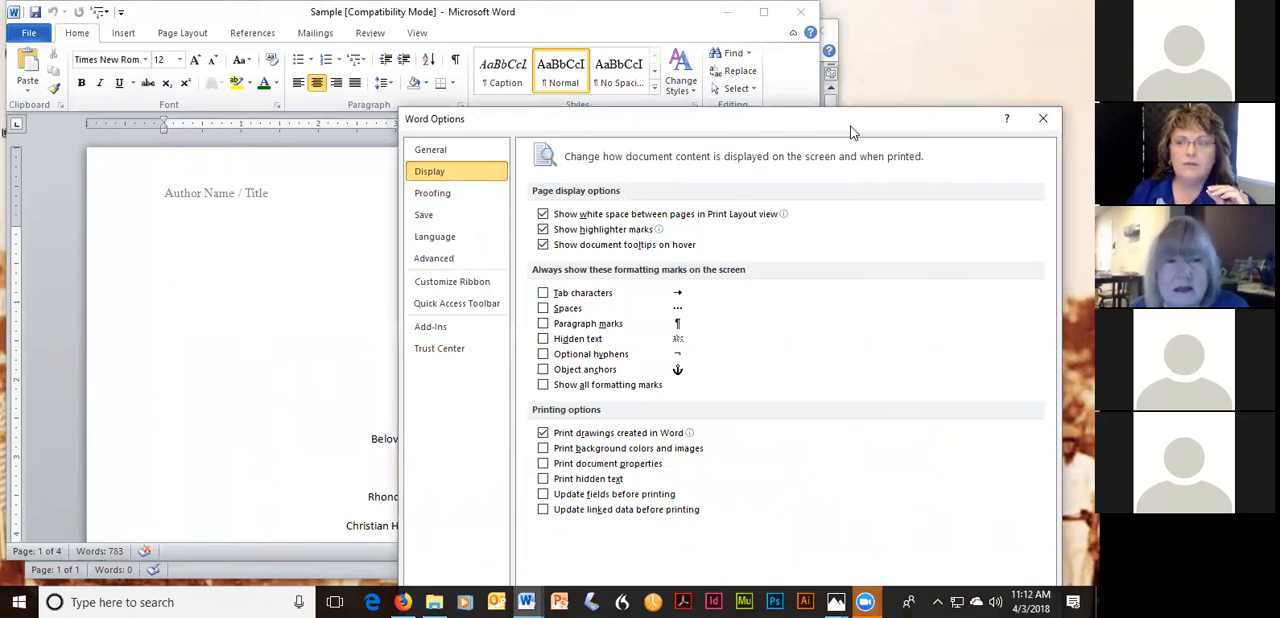
left_click_drag(852, 130, 580, 187)
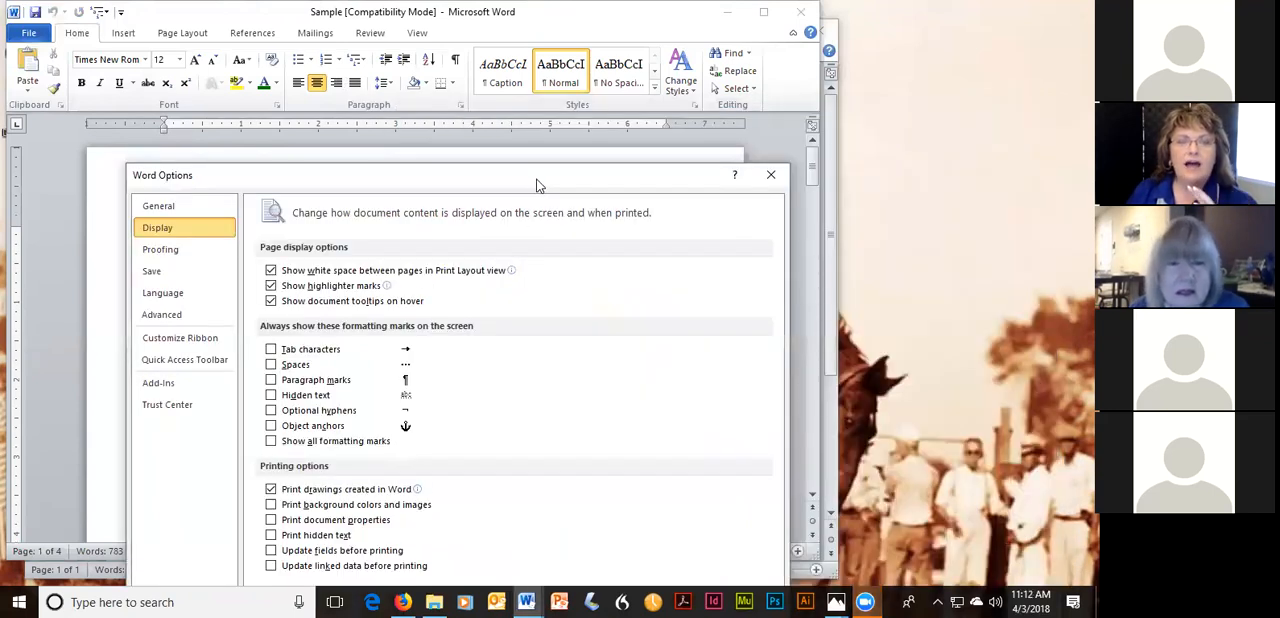
left_click_drag(536, 183, 633, 97)
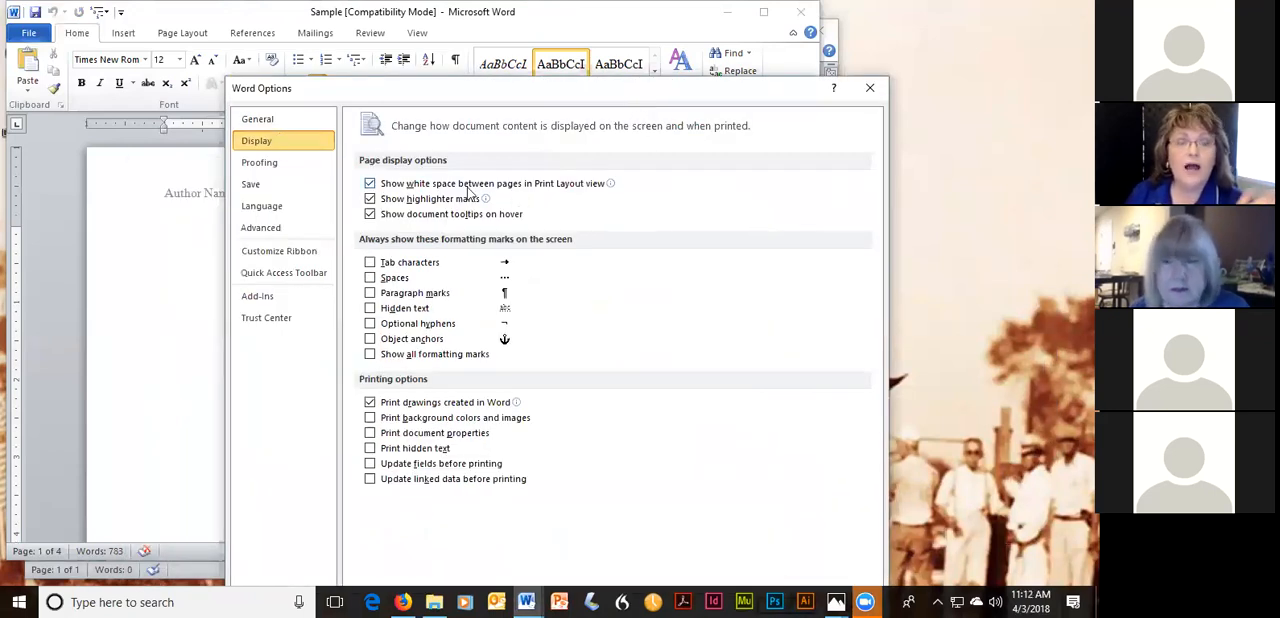
left_click(370, 184)
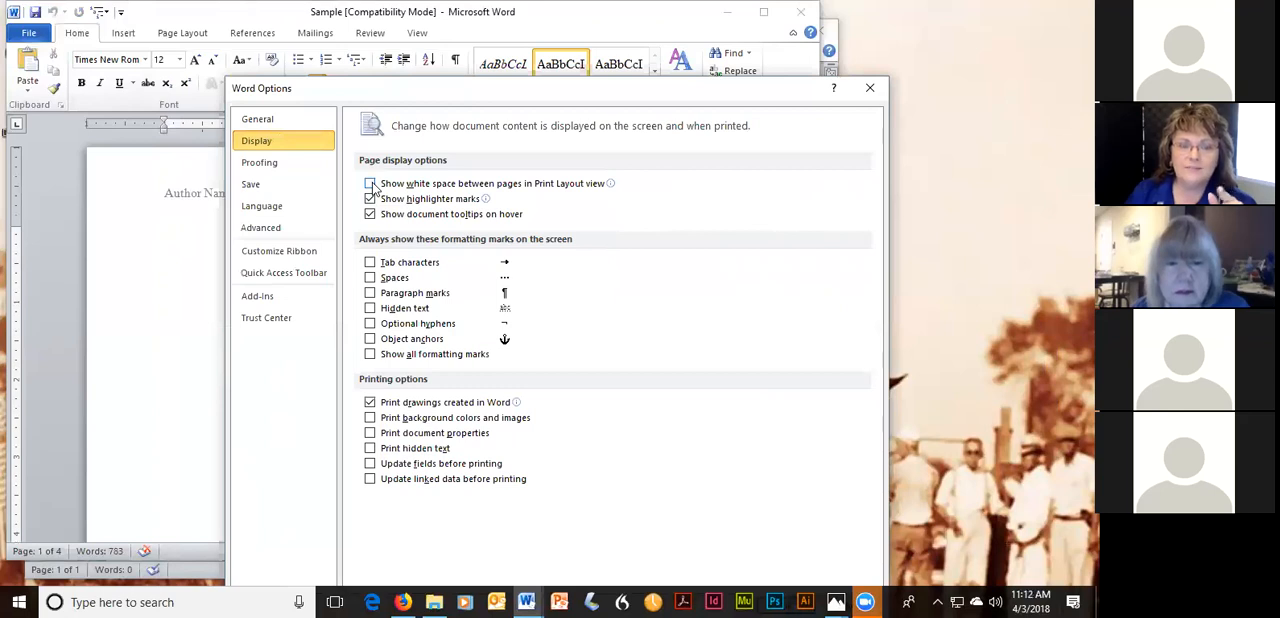
left_click(370, 185)
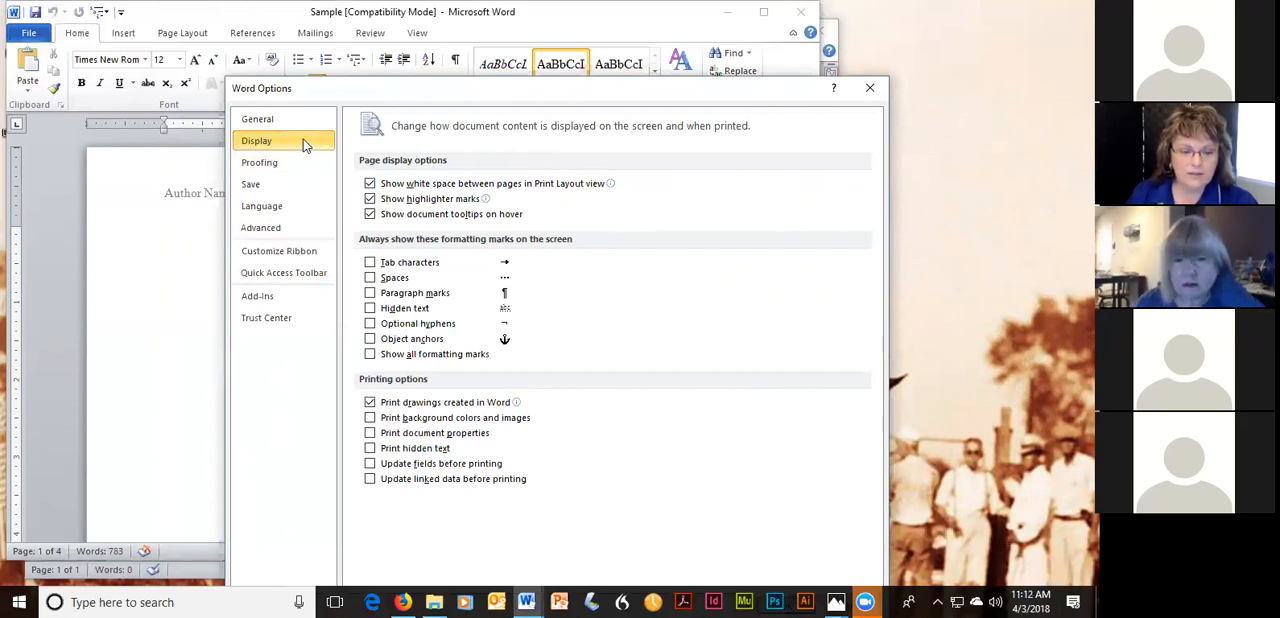
Set the AutoRecover save interval to 5 minutes.
left_click(284, 190)
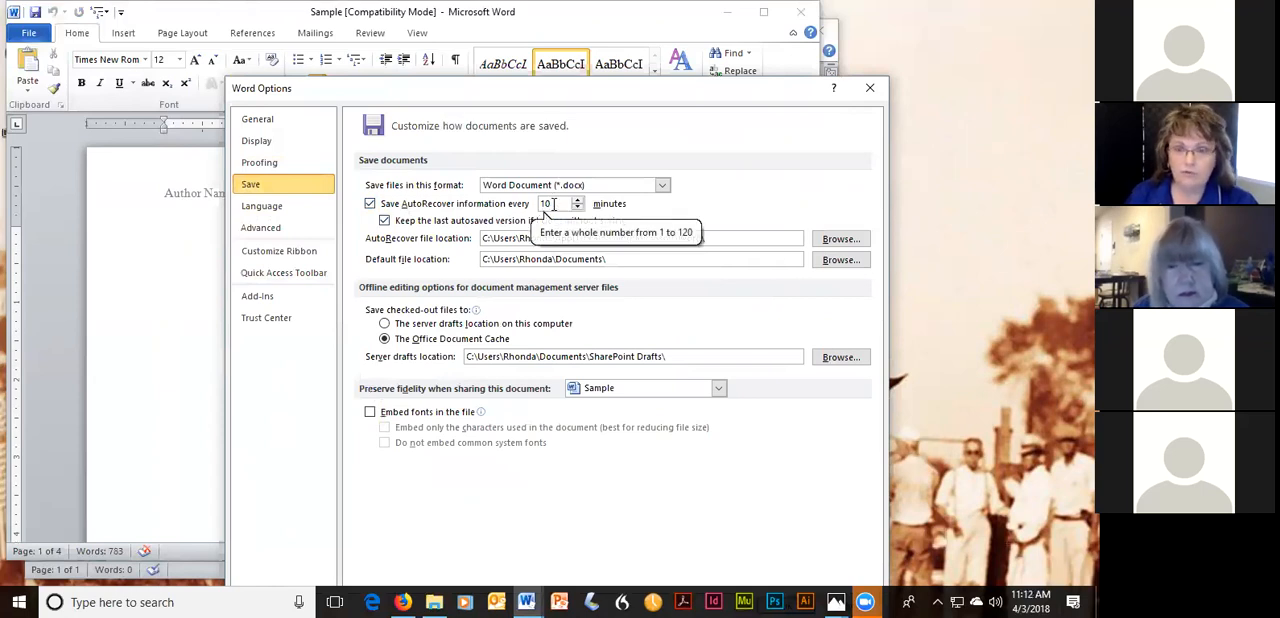
left_click_drag(552, 204, 537, 206)
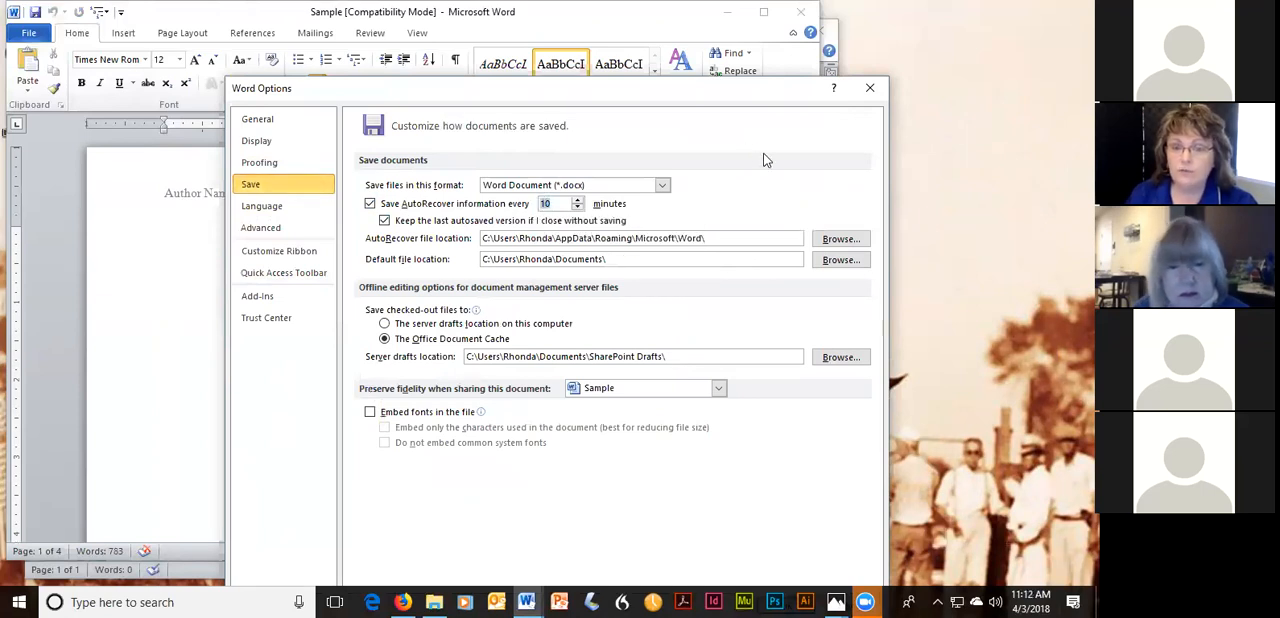
type("5")
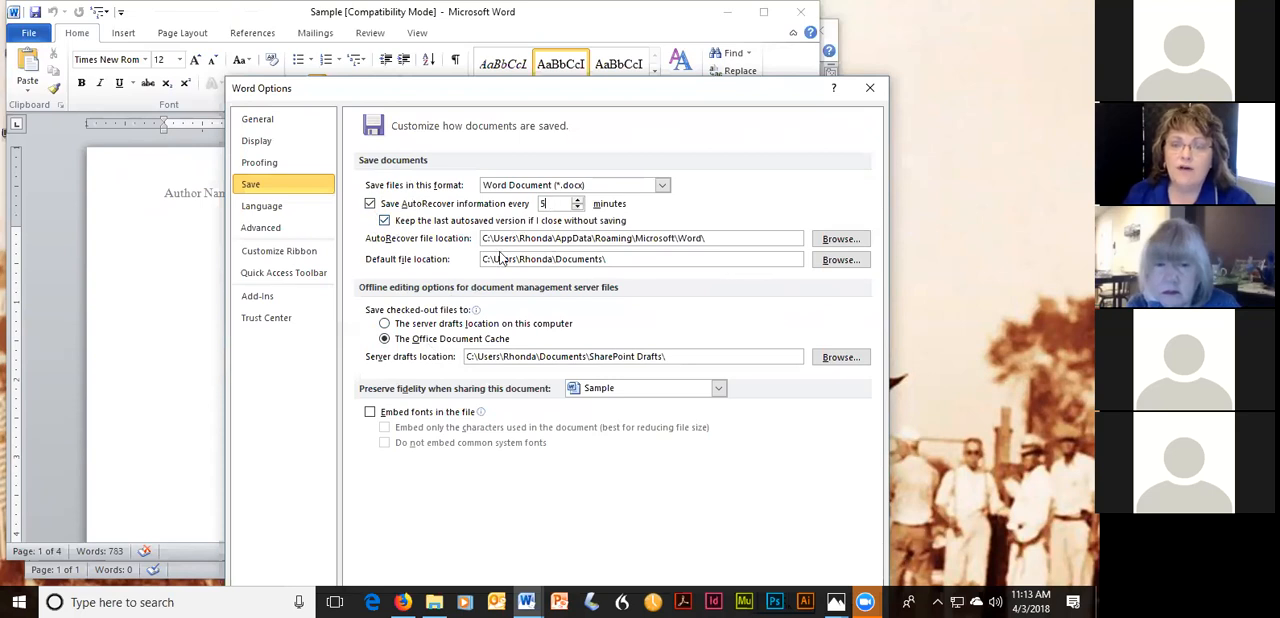
Examine the advanced editing and cut, copy, and paste options, and close the options without applying changes.
left_click(260, 229)
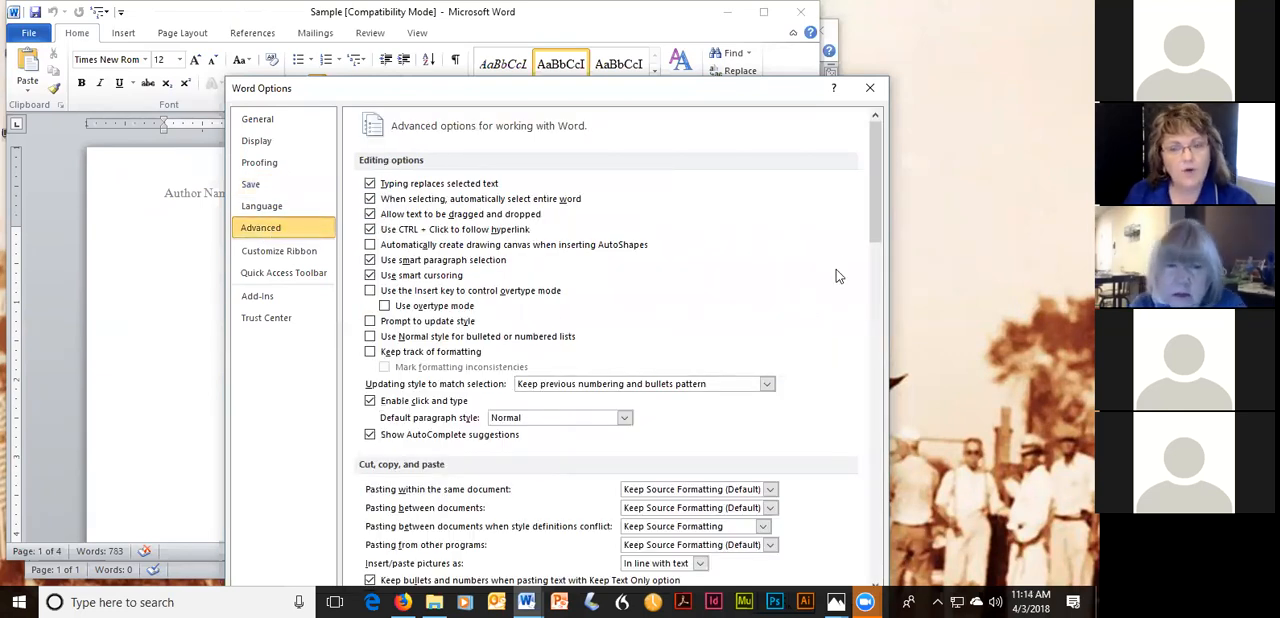
scroll(876, 243, "down", 3)
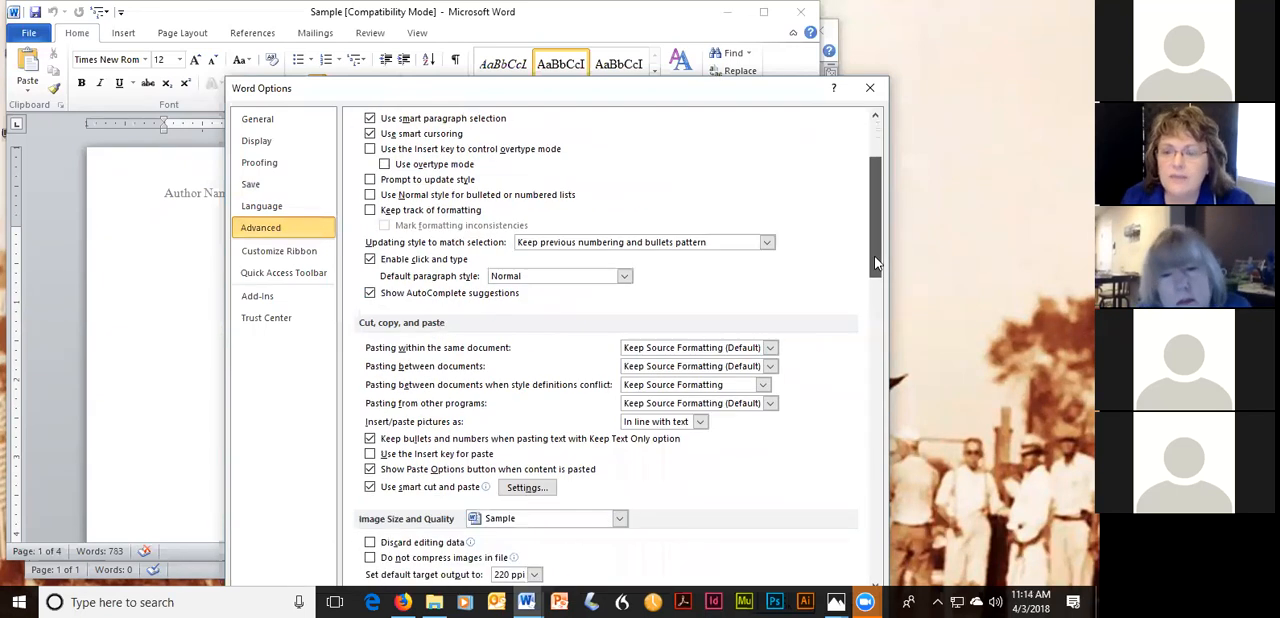
scroll(874, 245, "up", 1)
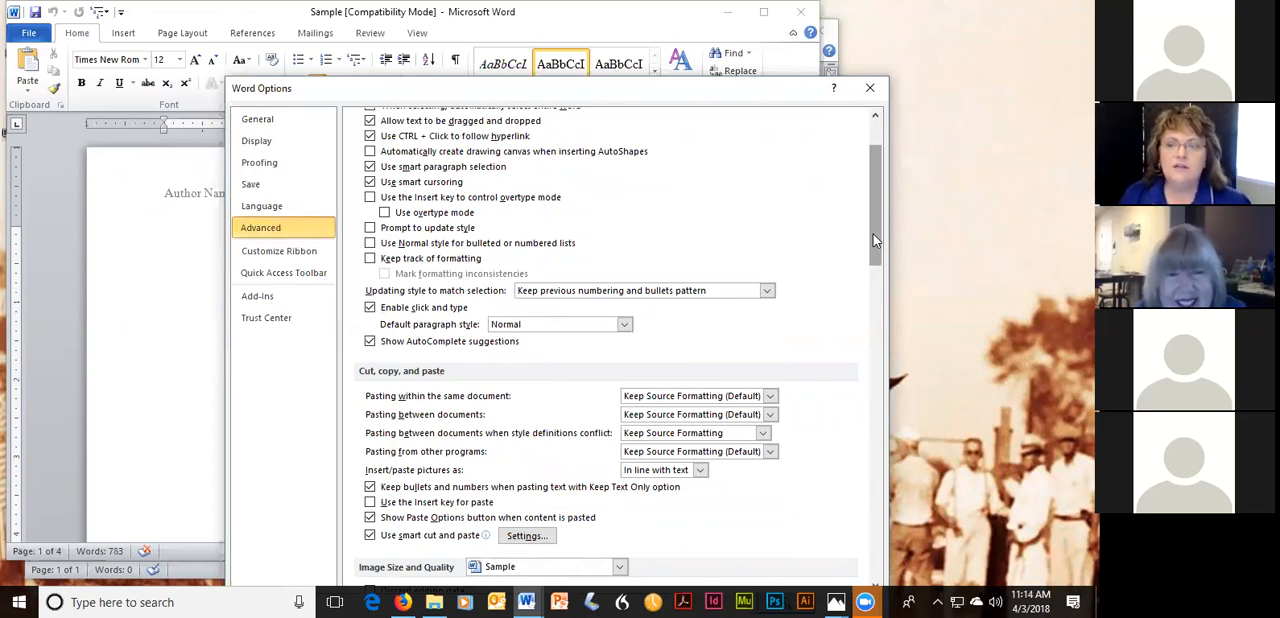
left_click_drag(873, 234, 873, 206)
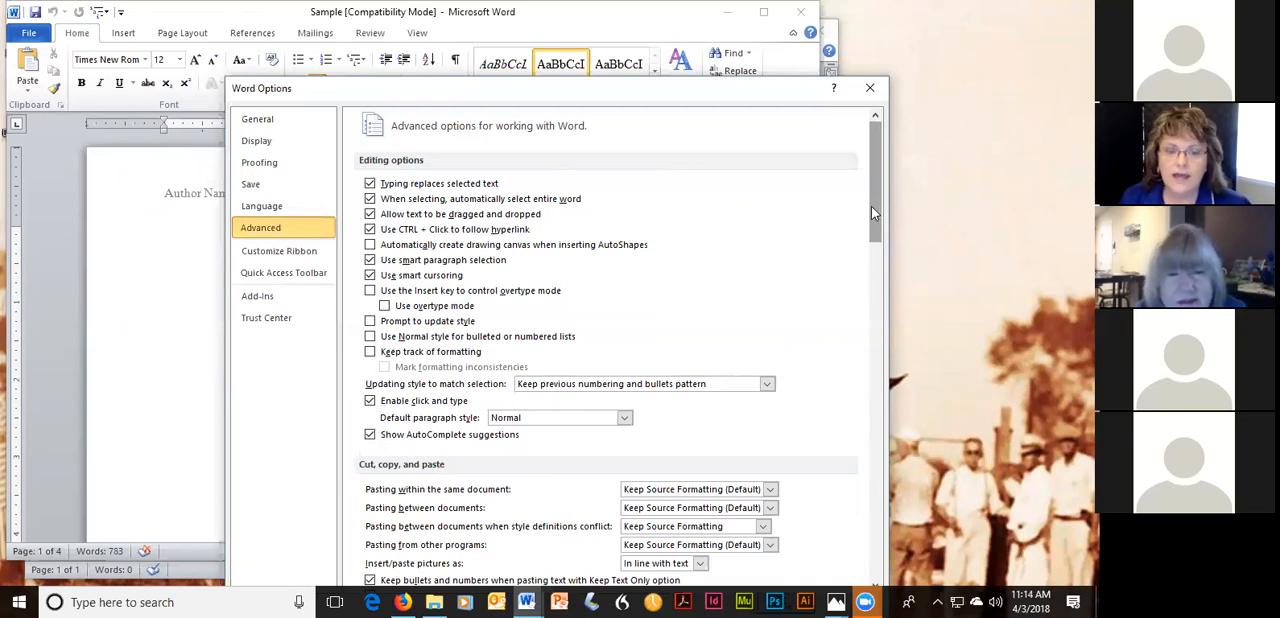
left_click_drag(871, 201, 875, 213)
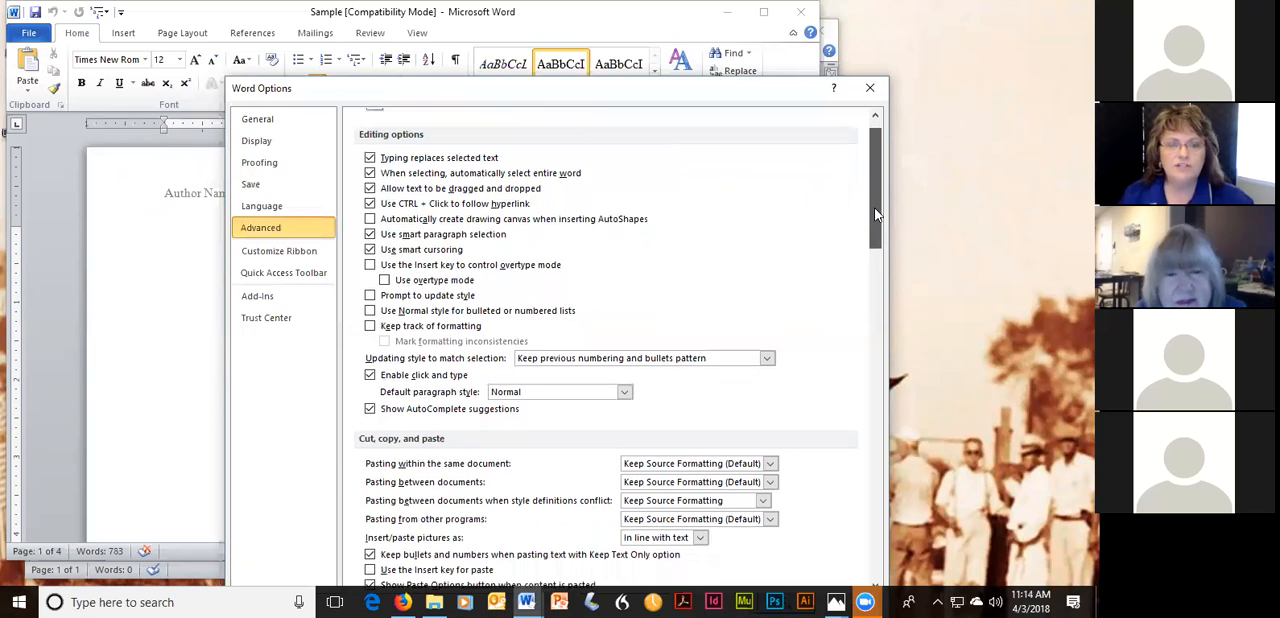
scroll(557, 362, "down", 3)
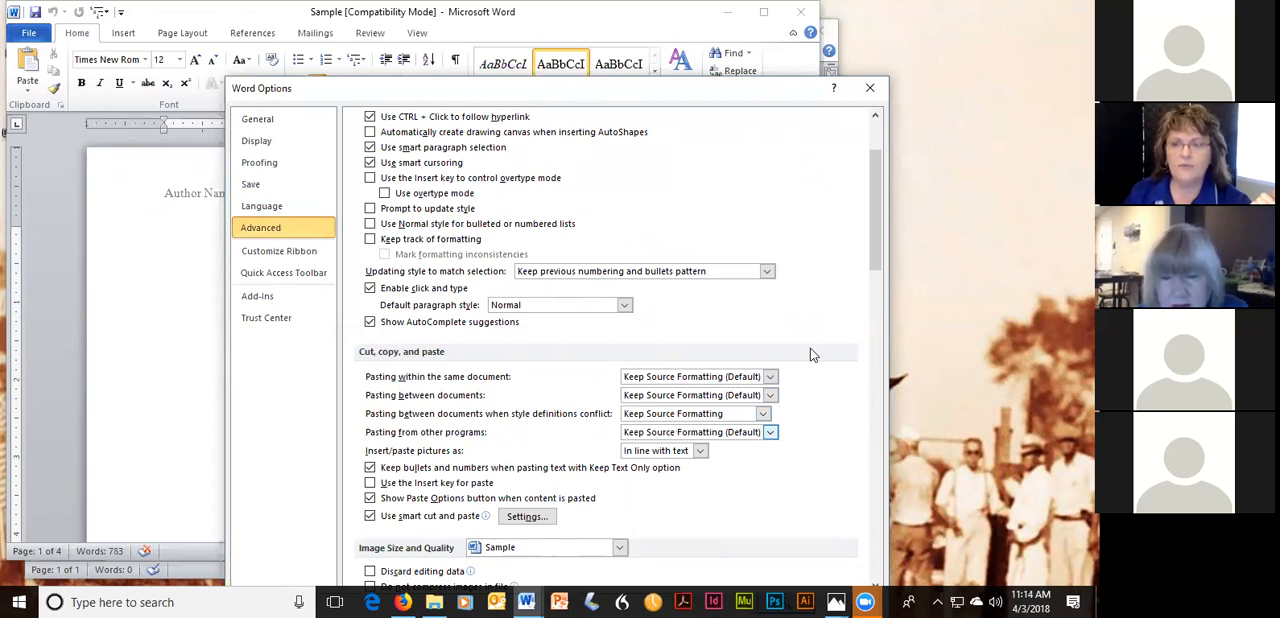
left_click_drag(876, 235, 886, 187)
left_click(870, 89)
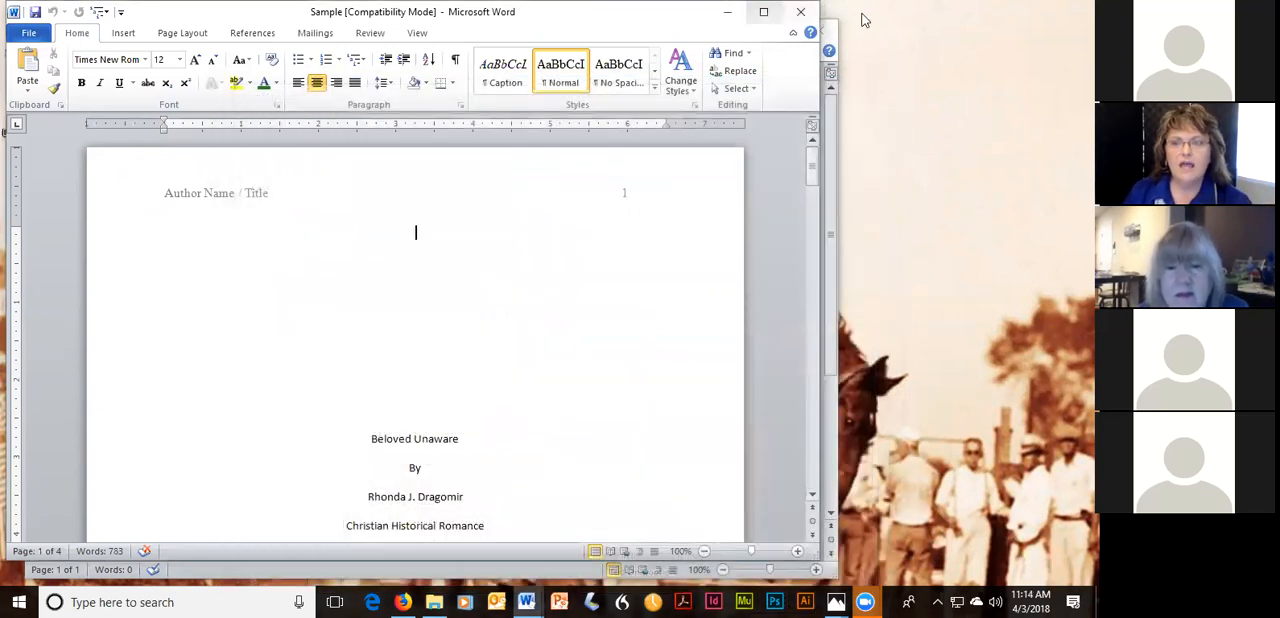
Switch to Firefox and copy the introductory paragraph of the Wikipedia article on bronc riding.
left_click(727, 12)
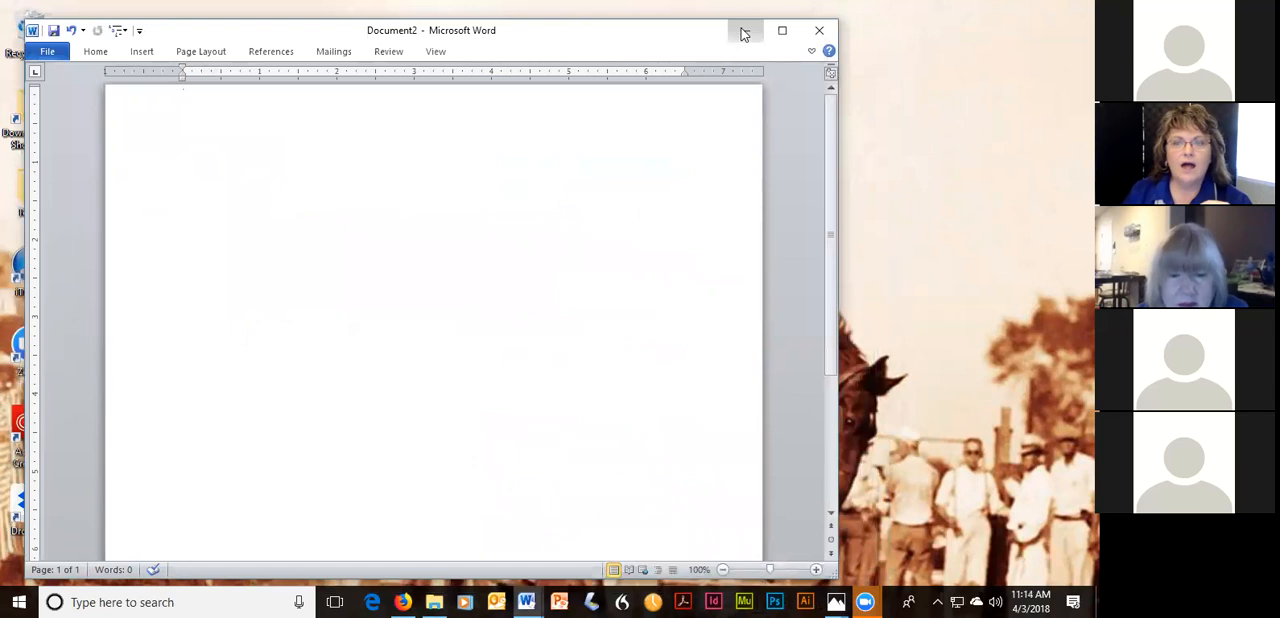
left_click(744, 31)
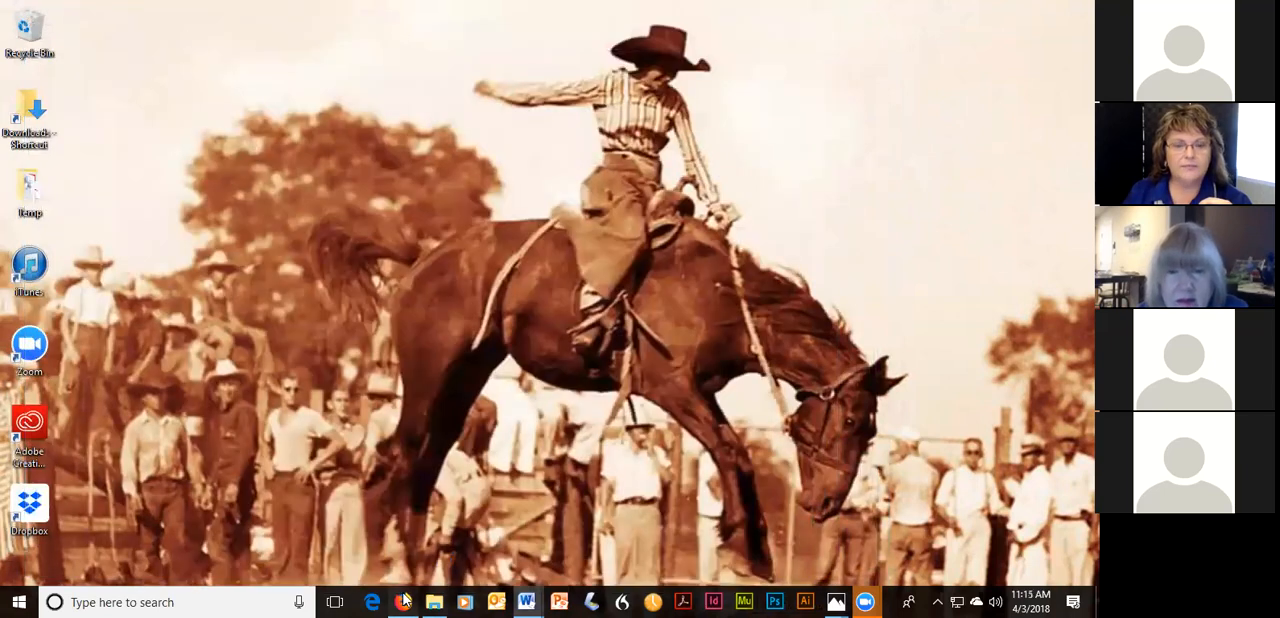
left_click(403, 601)
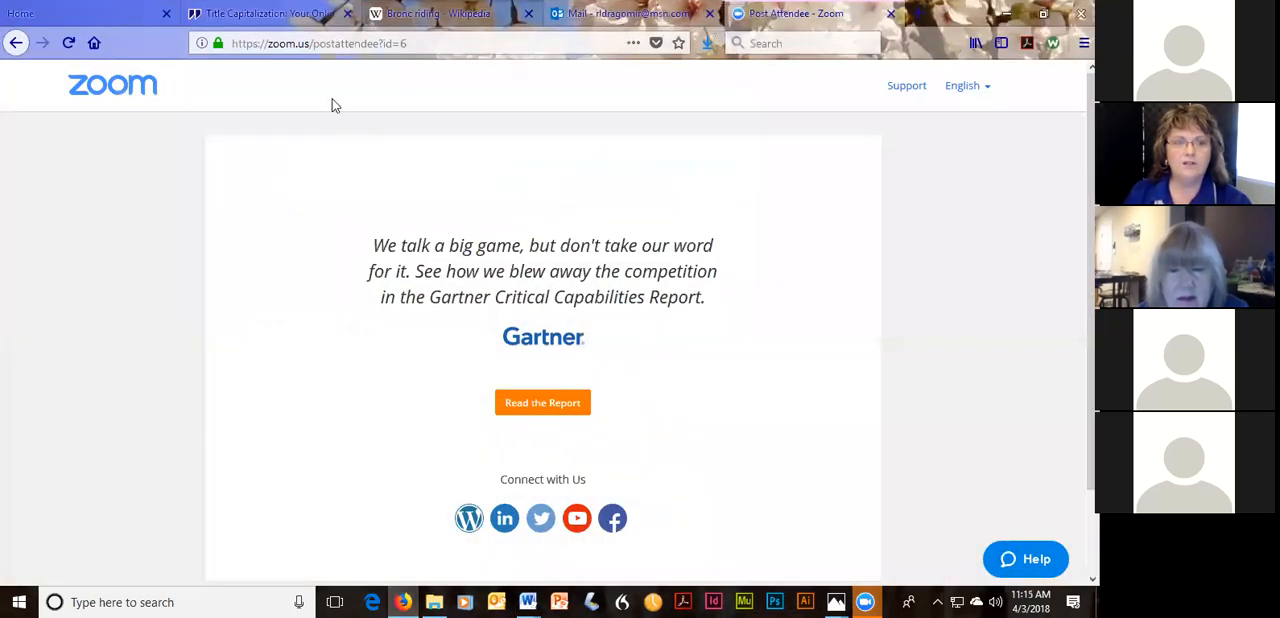
left_click(437, 14)
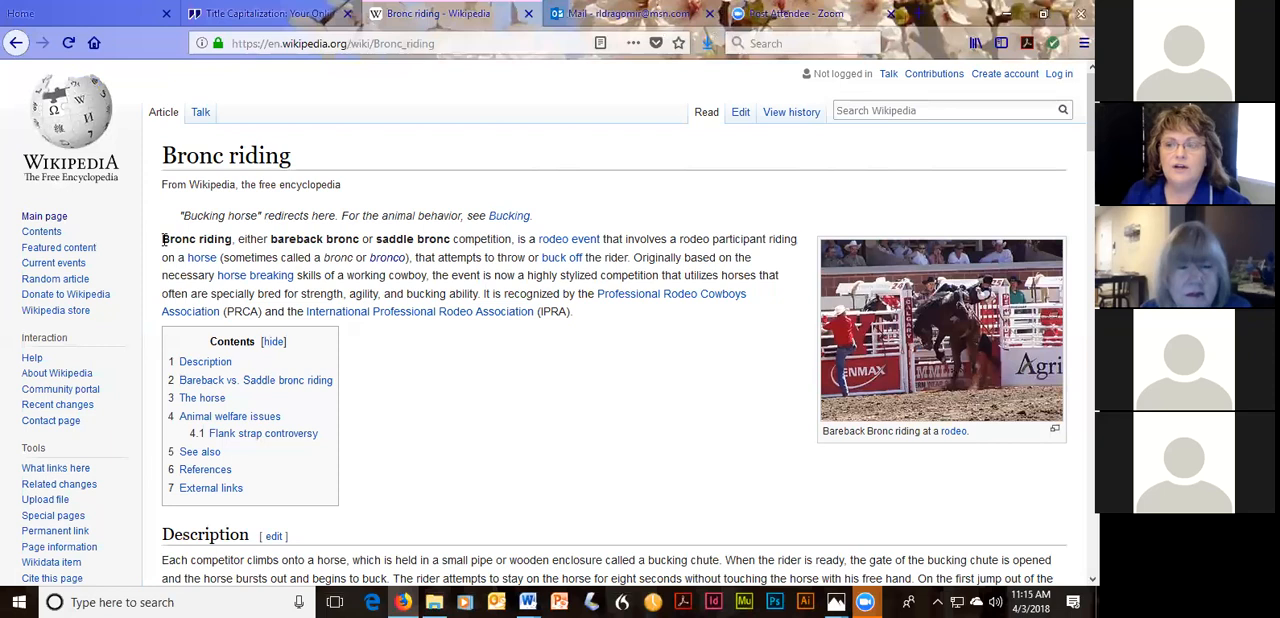
left_click_drag(163, 239, 604, 322)
key("ctrl+c")
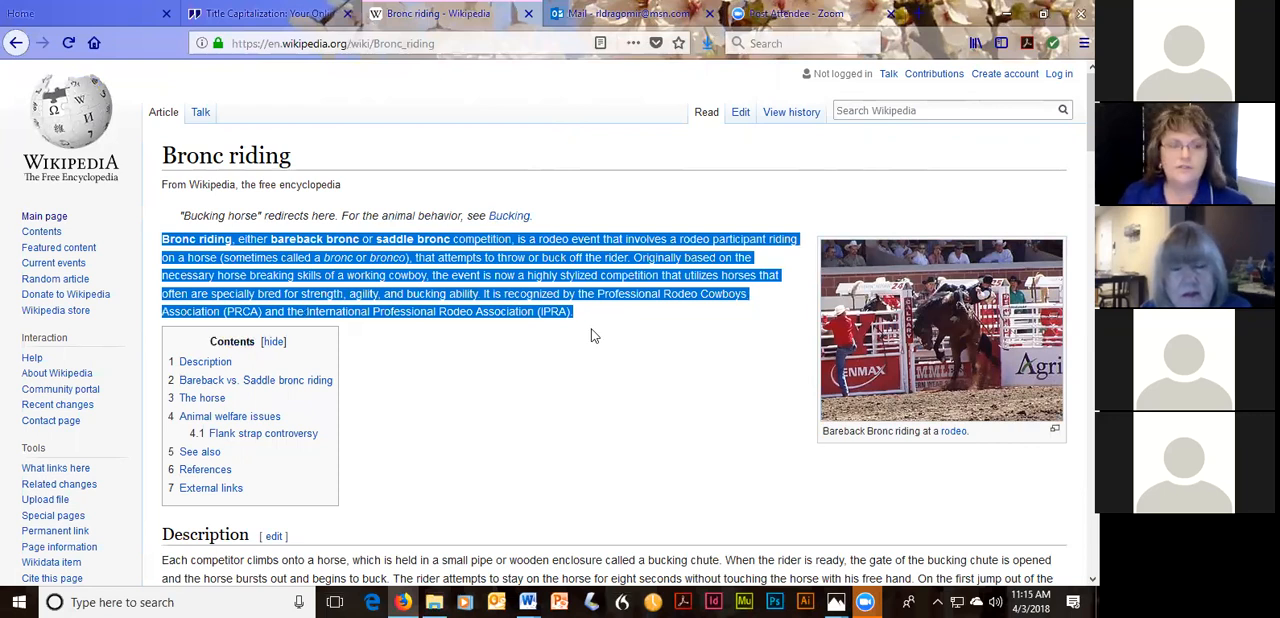
Switch to the blank Document2 in Word, expand its ribbon, and paste the copied Wikipedia paragraph.
left_click(527, 600)
left_click(729, 545)
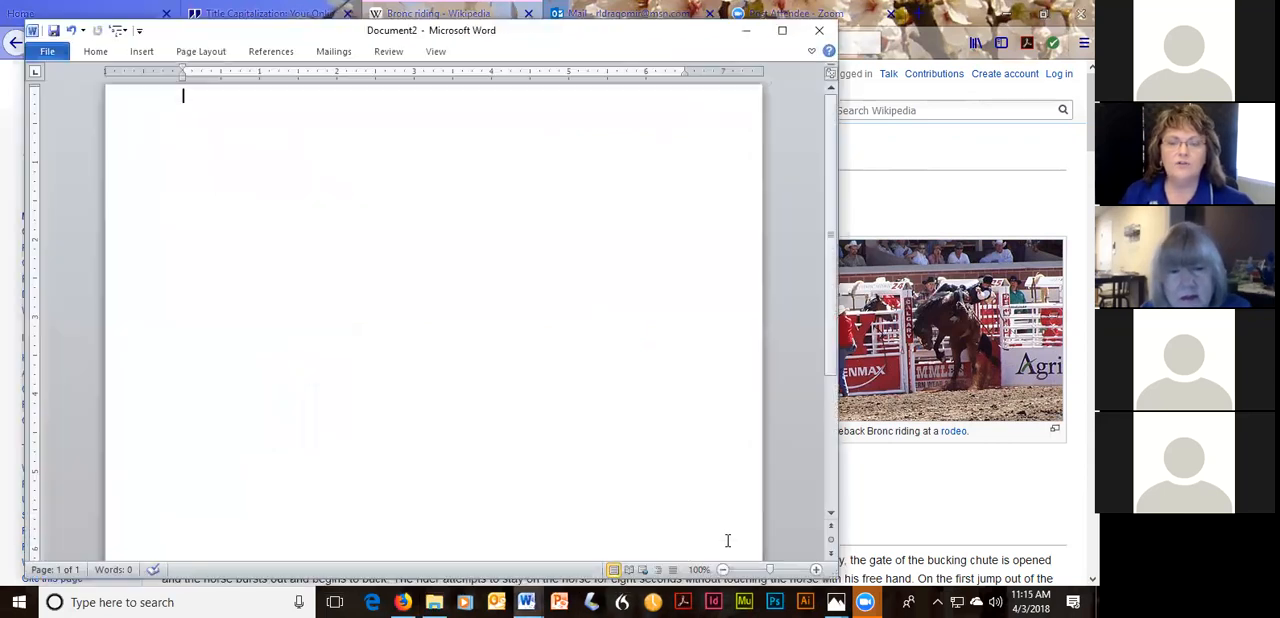
left_click(812, 52)
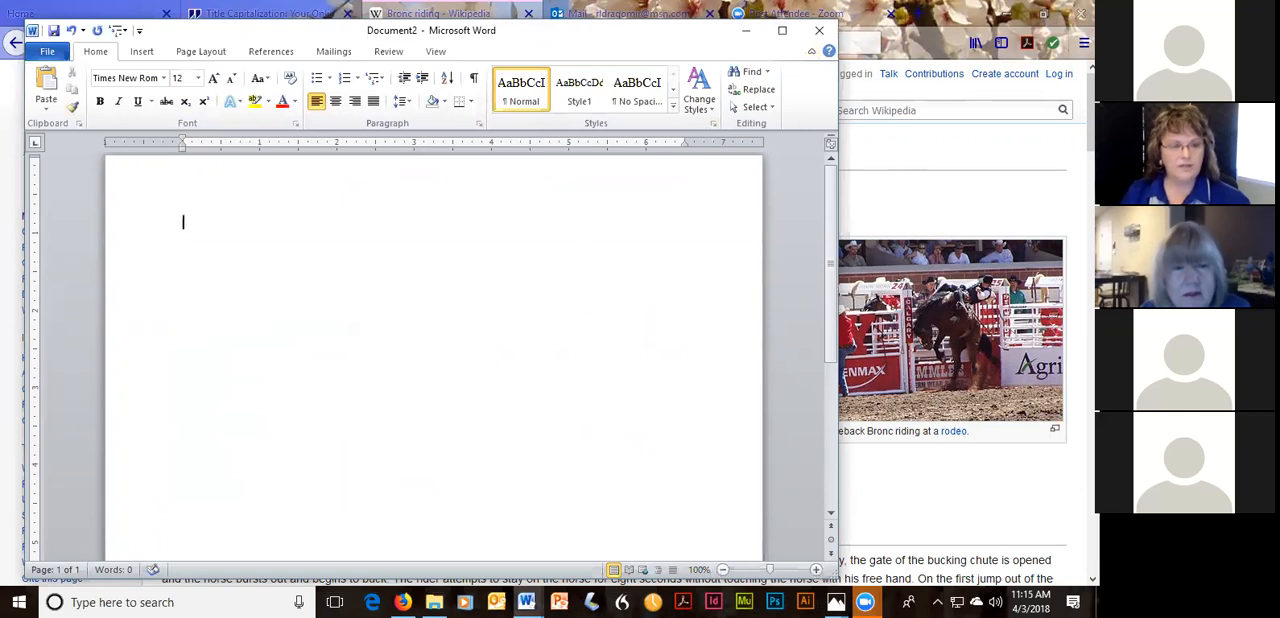
key("ctrl+v")
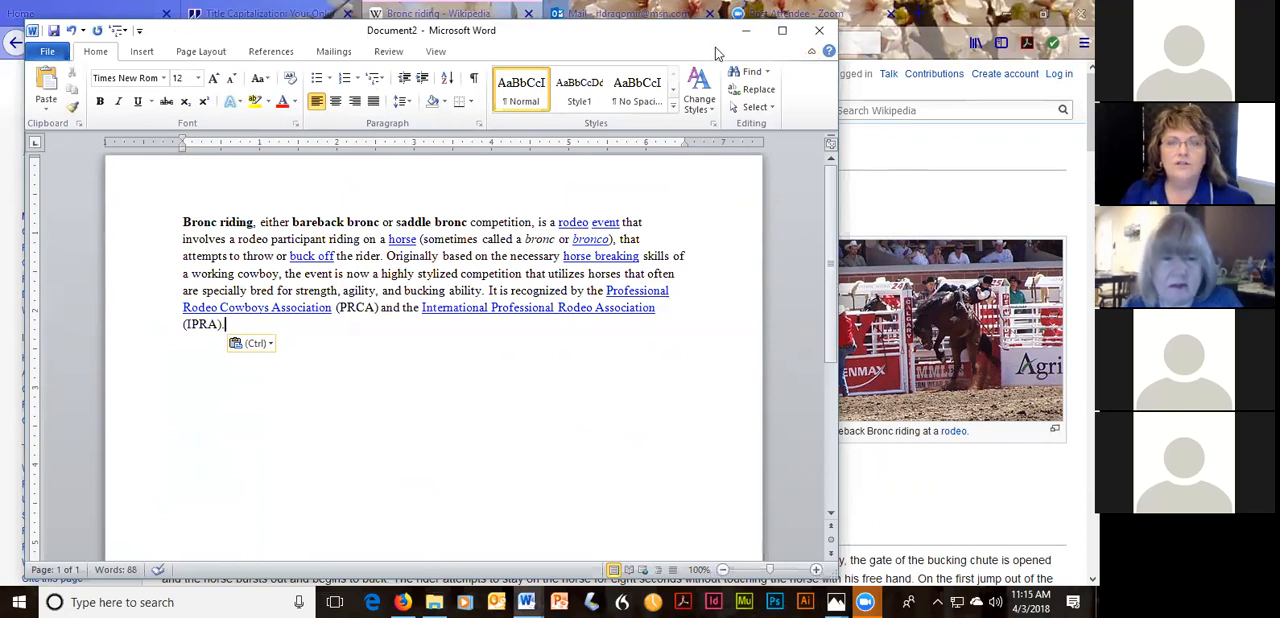
Switch to the Sample document and set pasting from other programs to Keep Text Only in the advanced Word options.
left_click(745, 33)
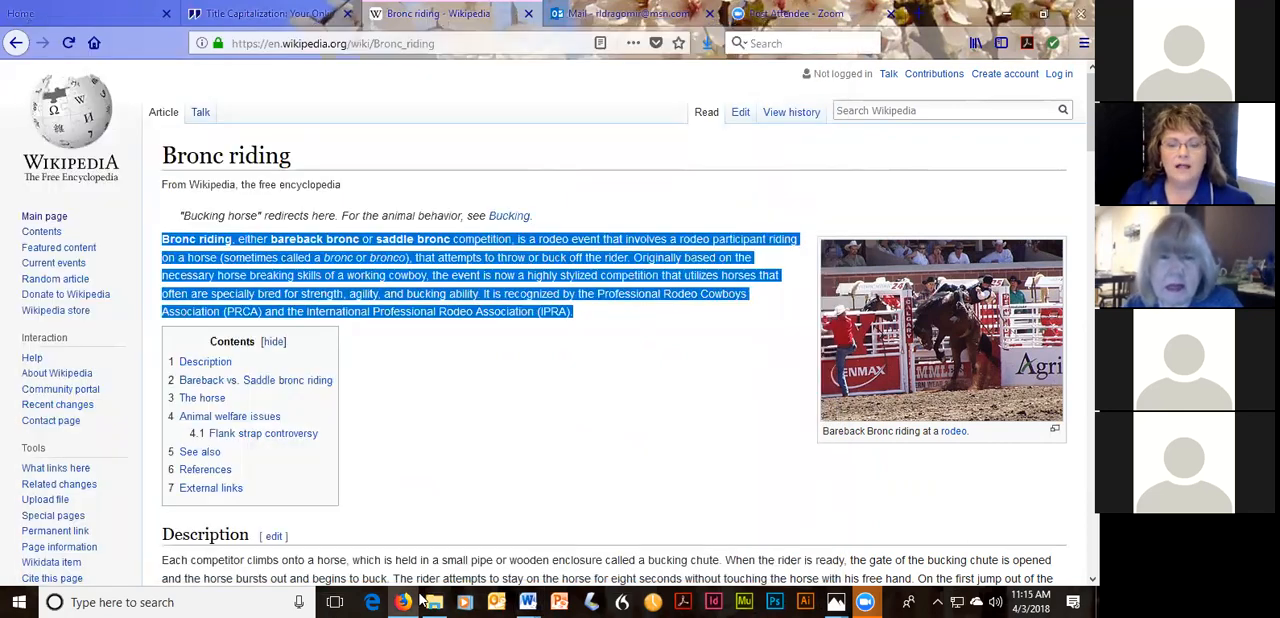
left_click(527, 601)
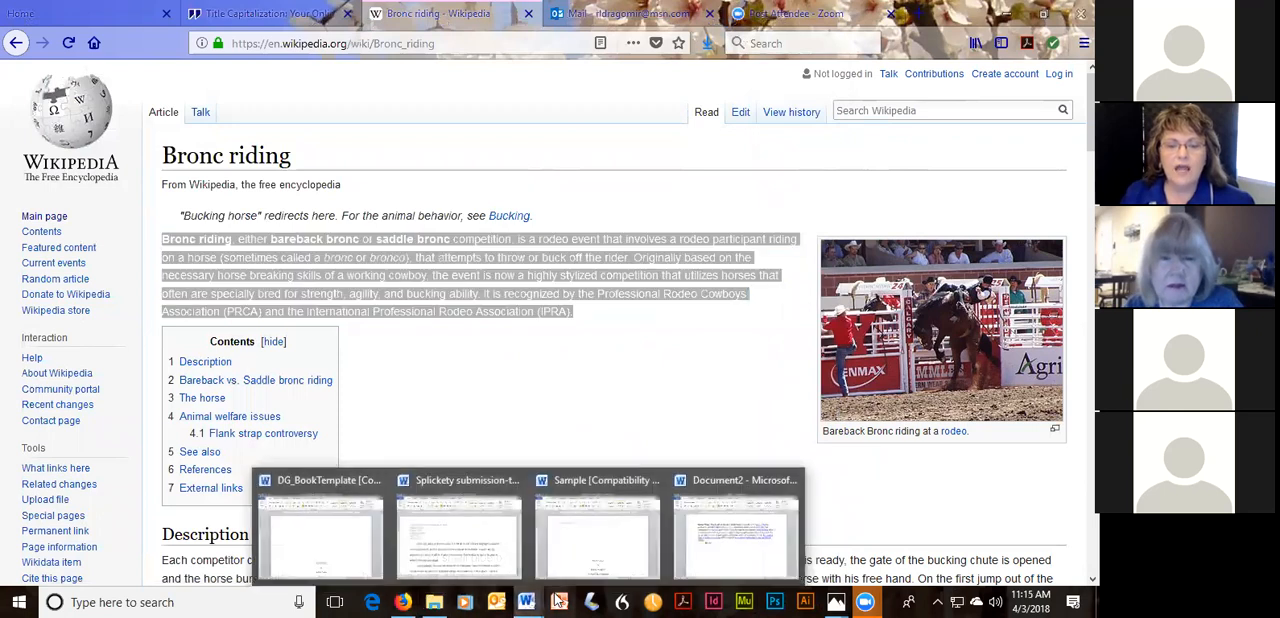
left_click(601, 551)
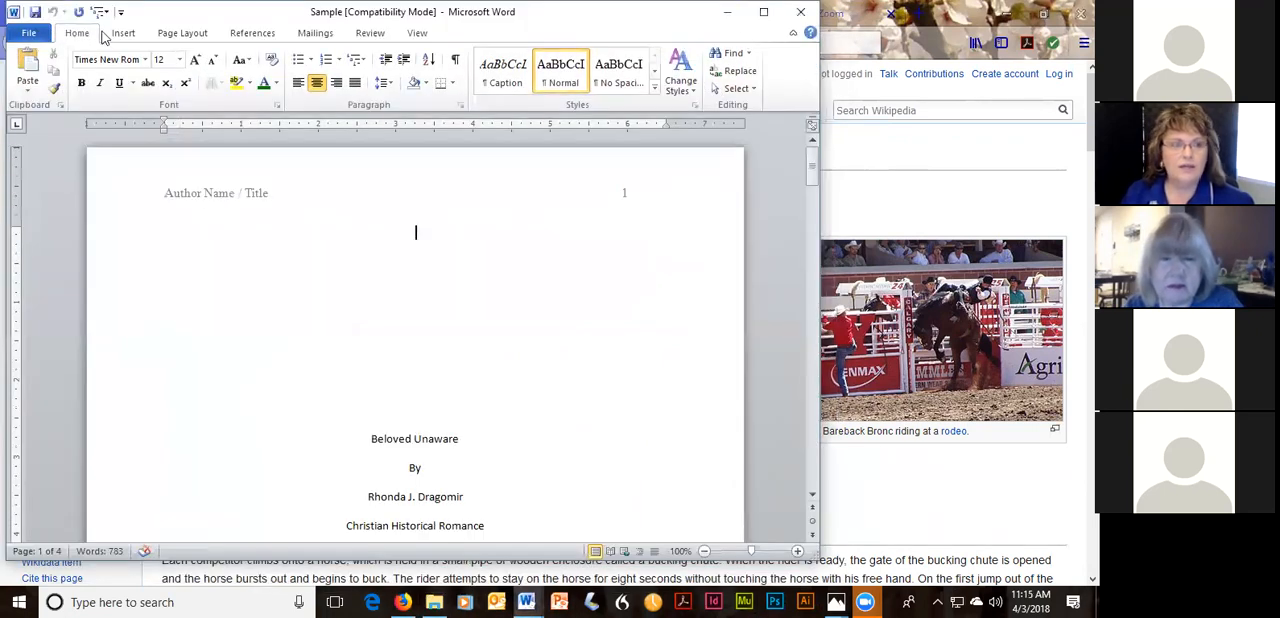
right_click(781, 91)
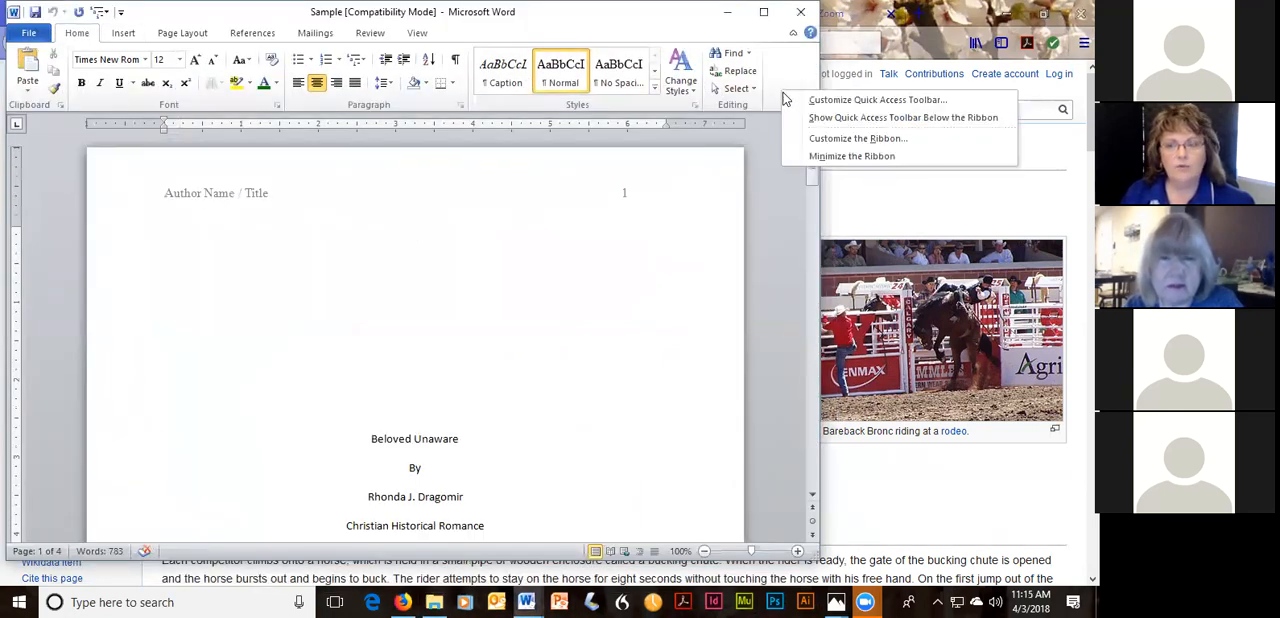
left_click(829, 140)
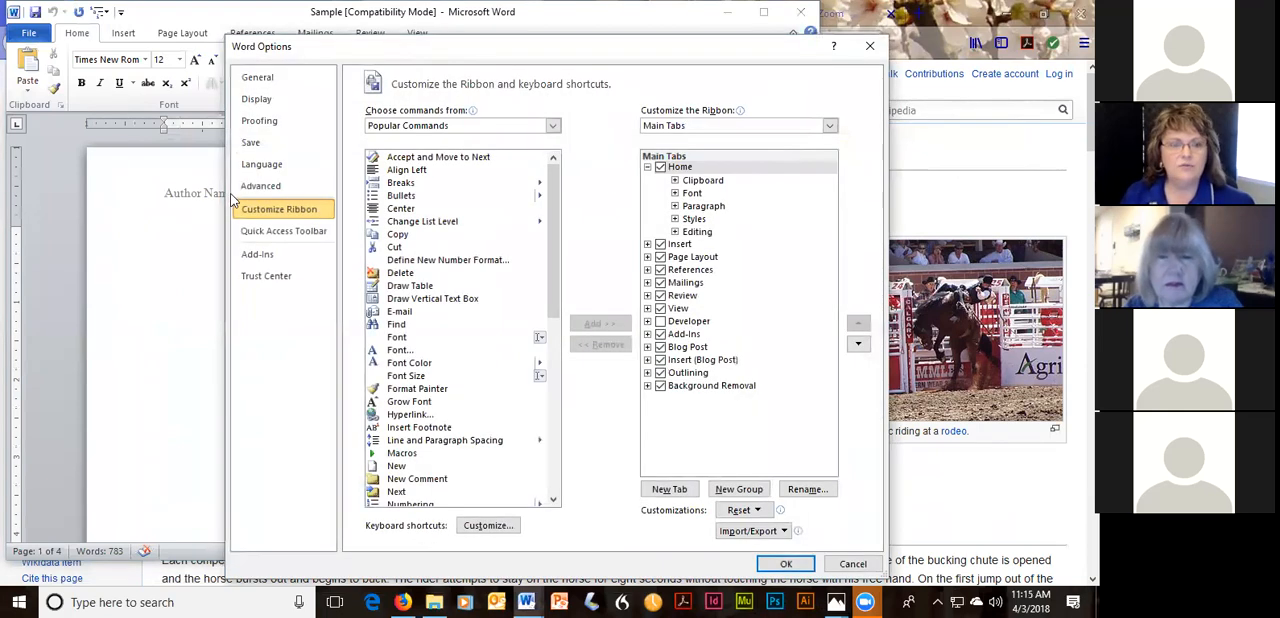
left_click(264, 187)
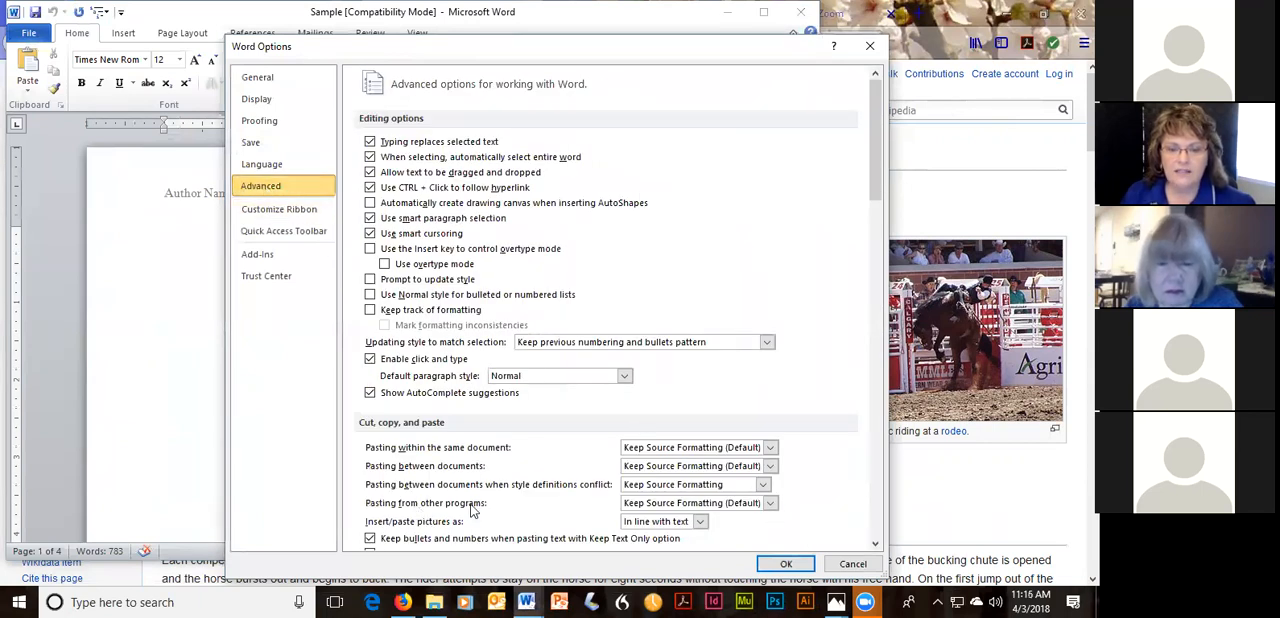
left_click(770, 504)
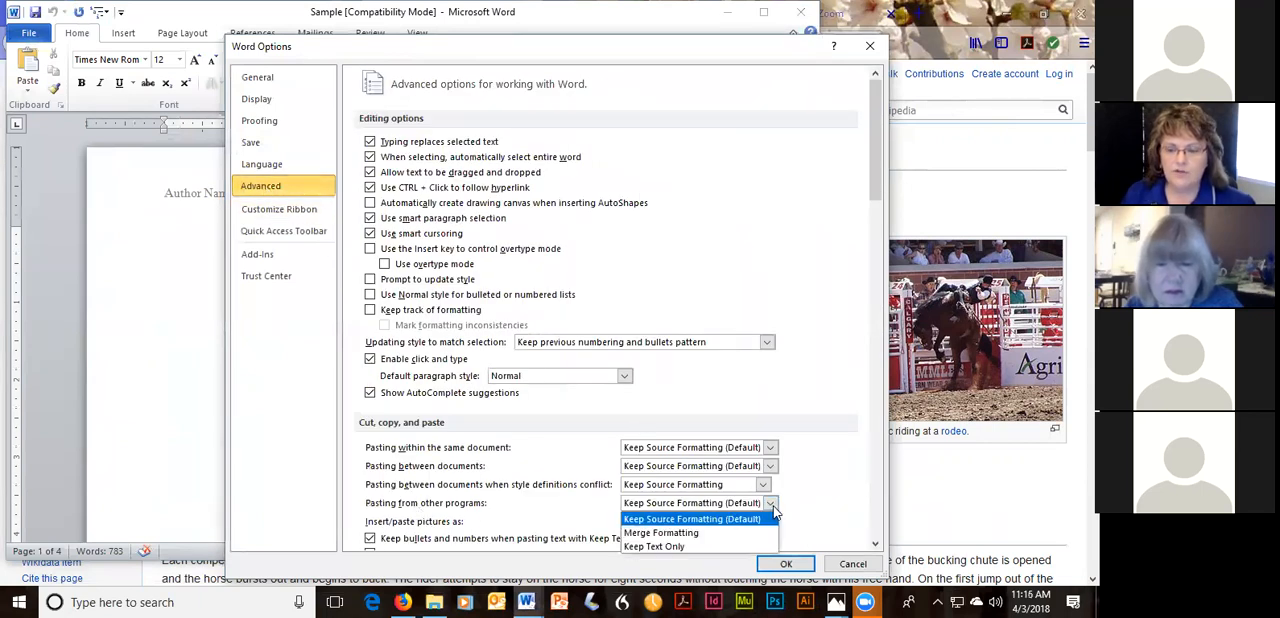
left_click(682, 548)
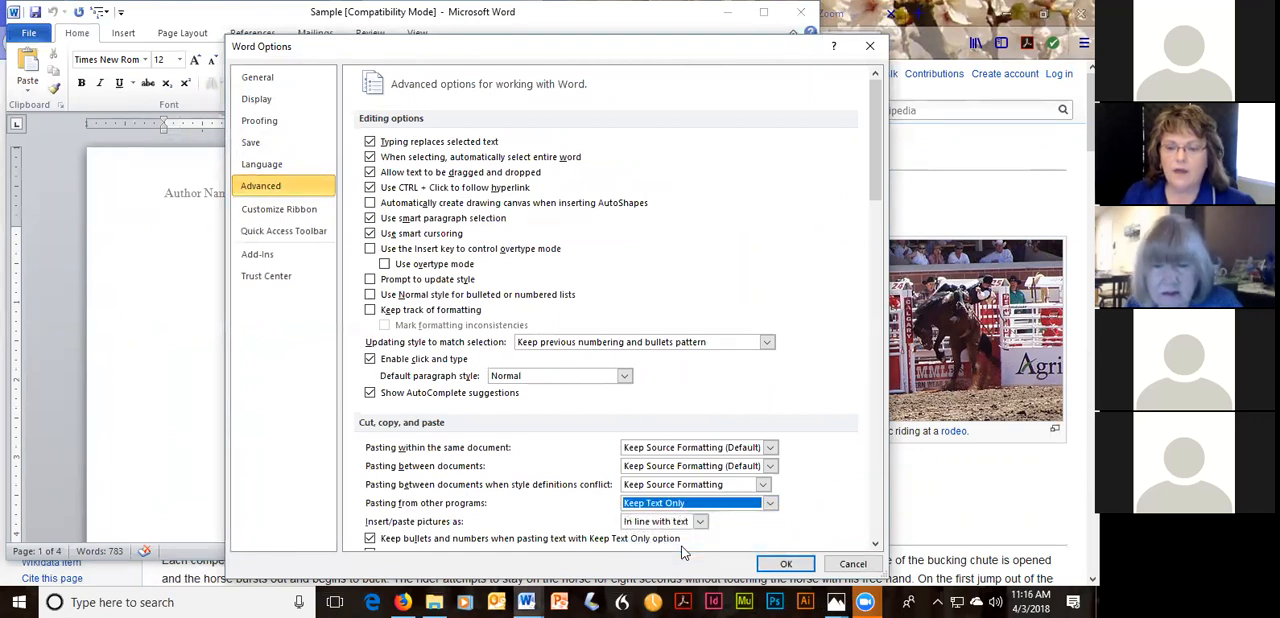
left_click(786, 564)
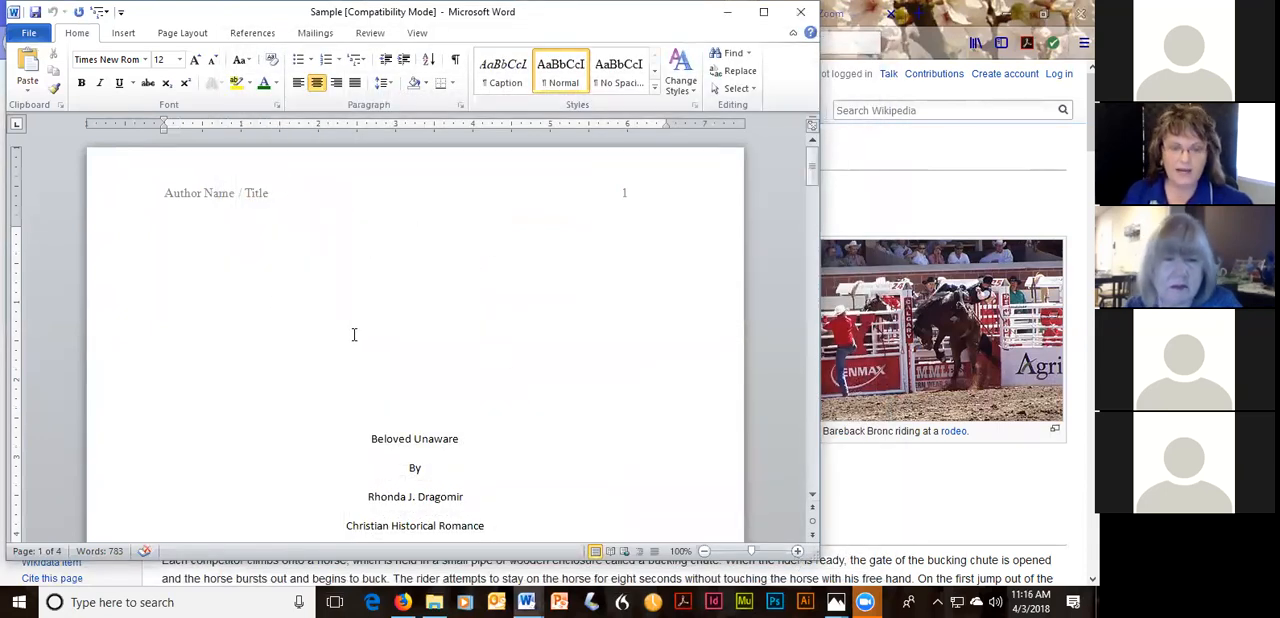
Paste the copied bronc riding paragraph as plain text above the title on the Sample document's first page.
key("ctrl+v")
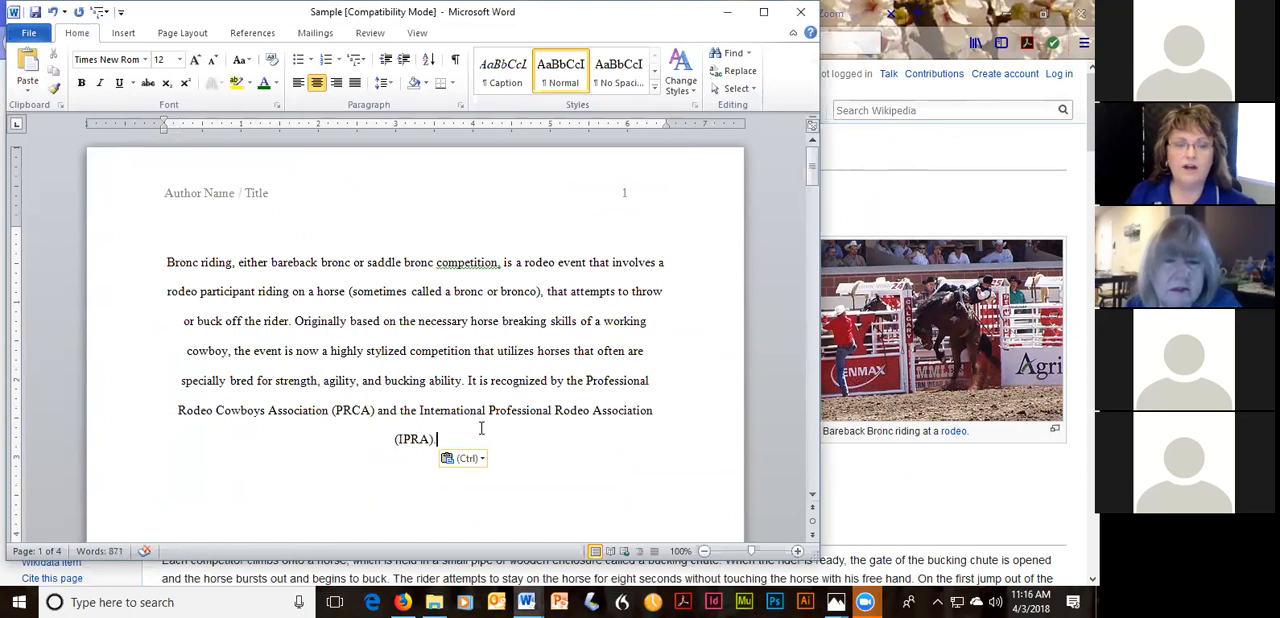
scroll(700, 283, "down", 4)
scroll(608, 294, "up", 4)
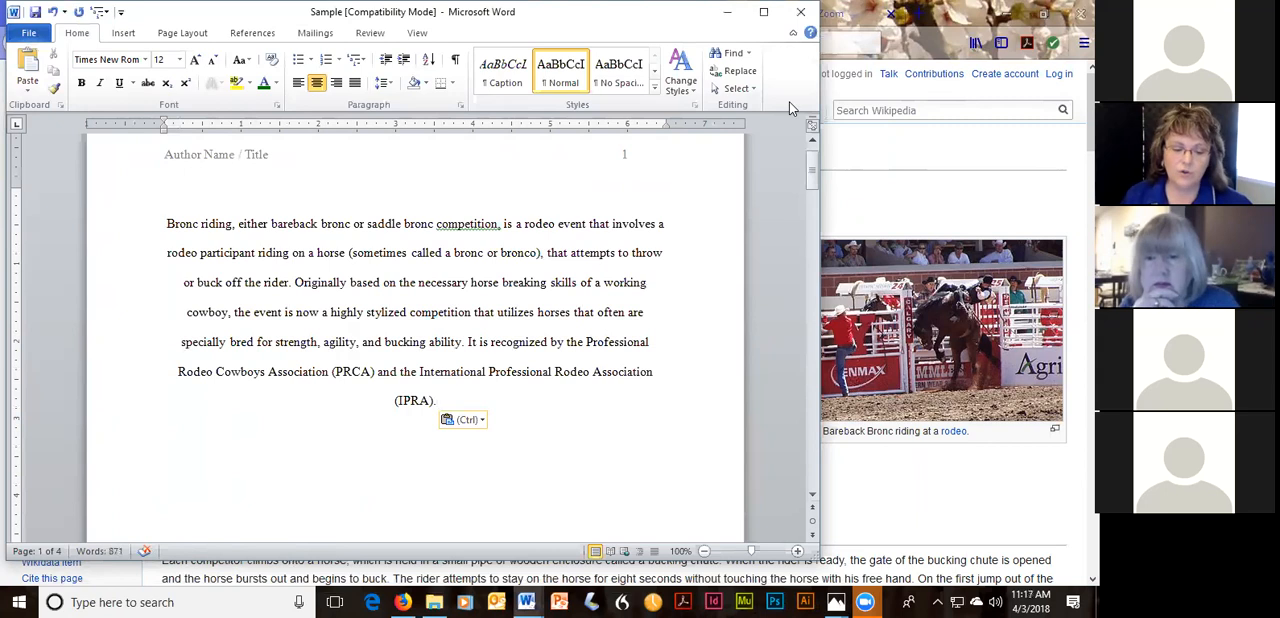
type(".")
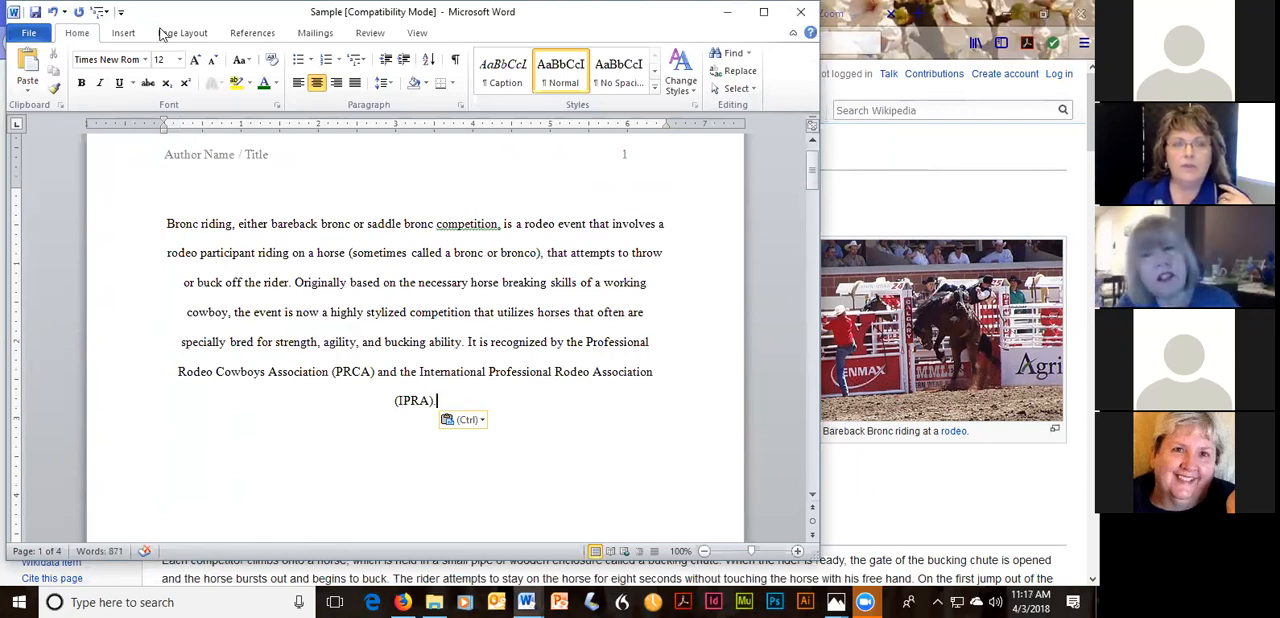
Minimize the browser behind the Sample document and maximize the document's window.
left_click_drag(148, 13, 187, 87)
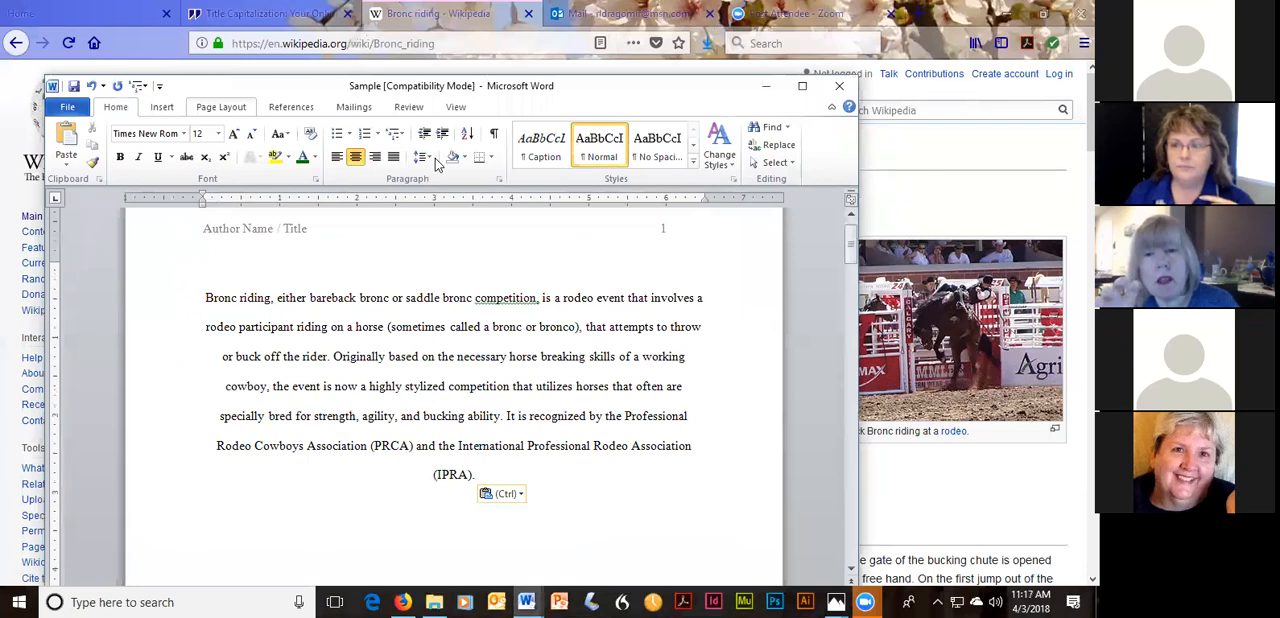
left_click(1007, 14)
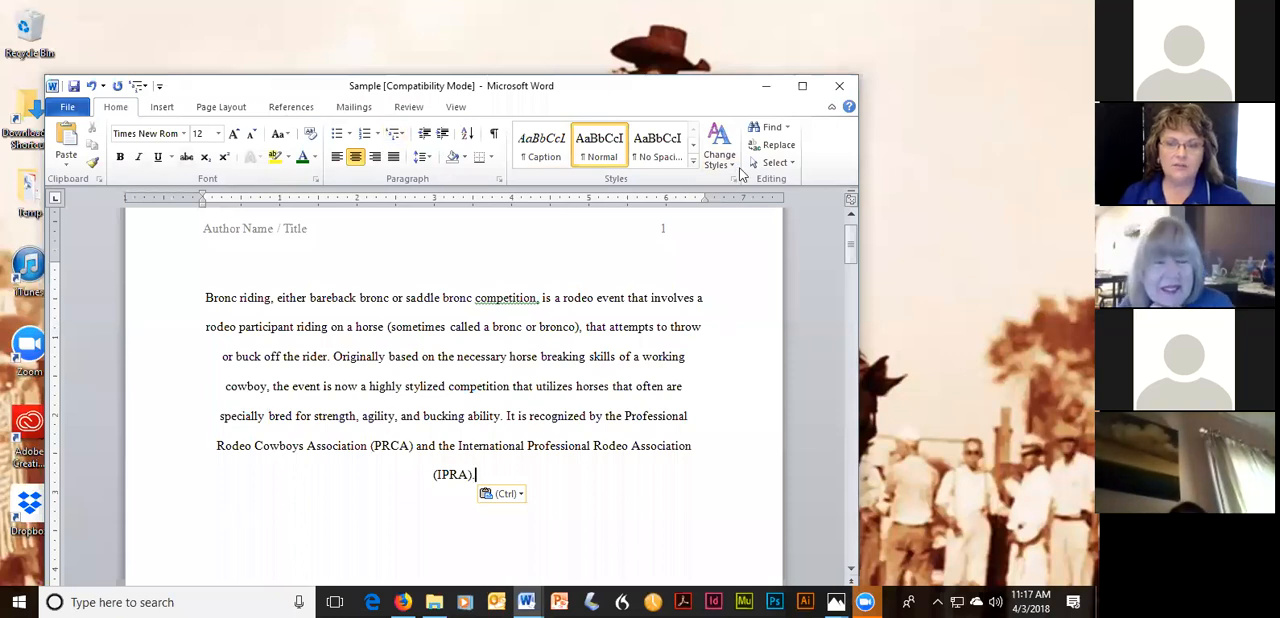
left_click(802, 86)
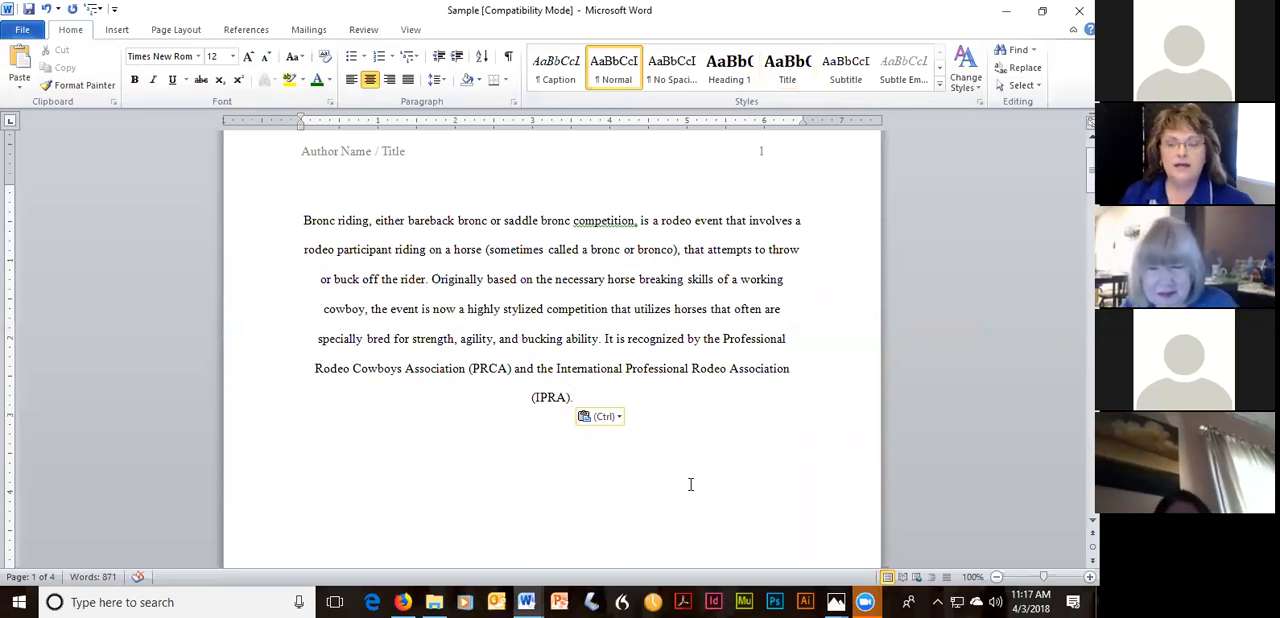
Switch to the DG_BookTemplate document and view its title page.
mouse_move(533, 600)
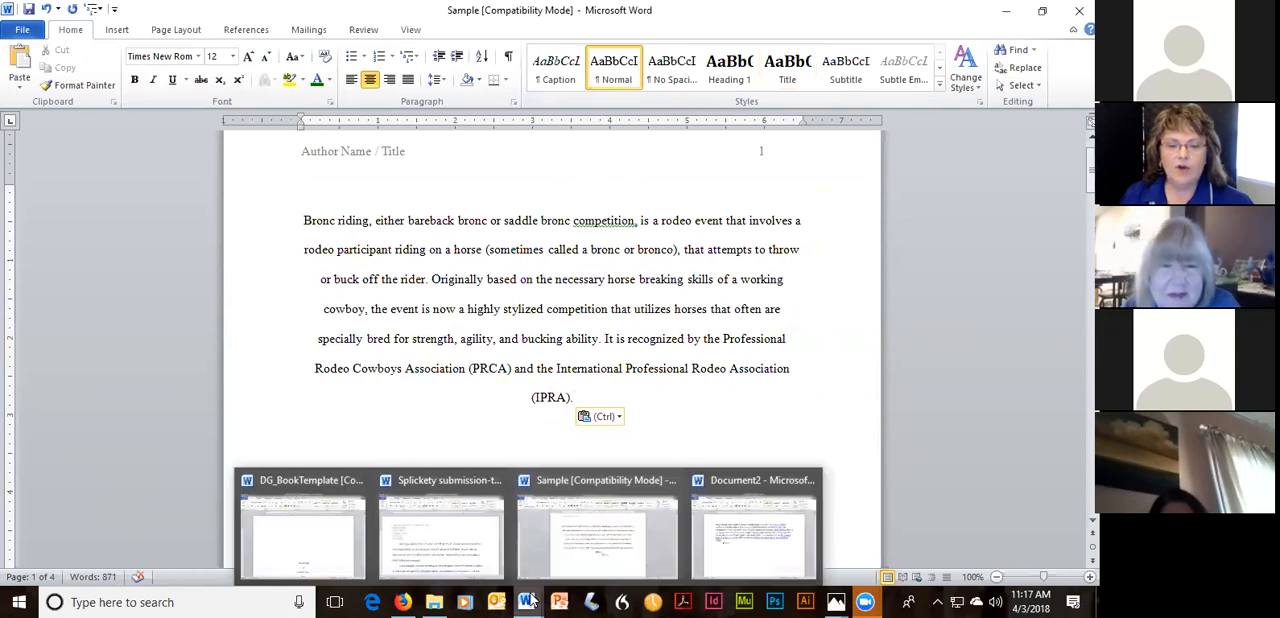
left_click(340, 544)
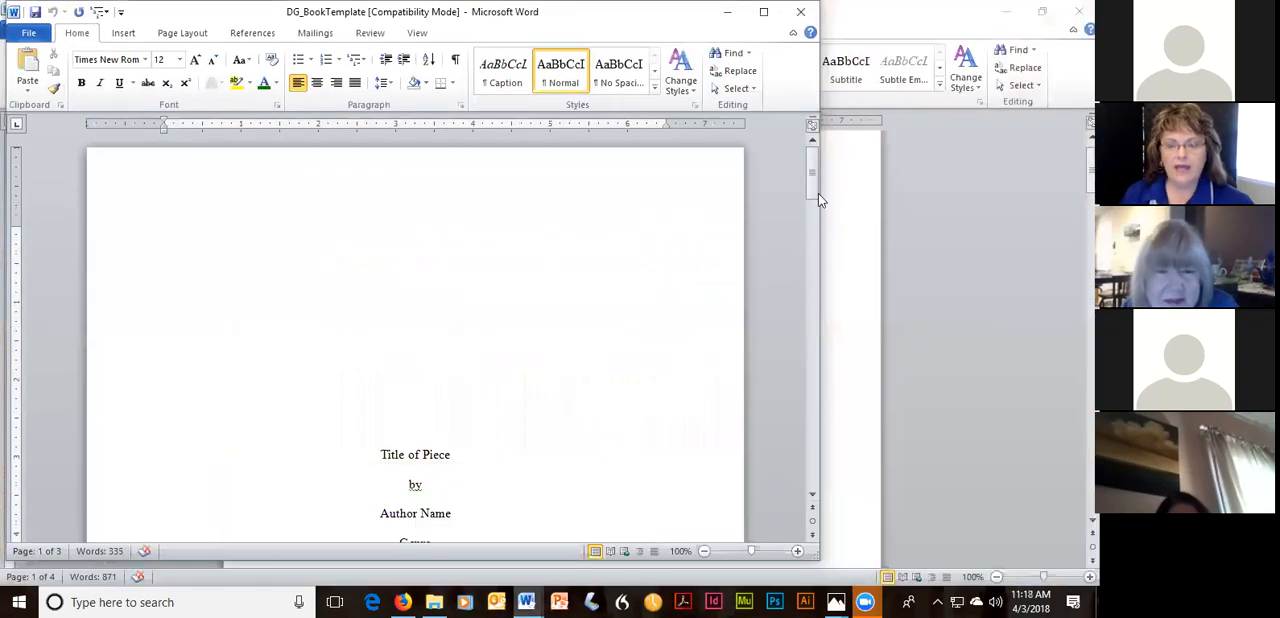
mouse_move(814, 177)
left_mouse_down()
mouse_move(811, 200)
mouse_move(805, 169)
left_mouse_up()
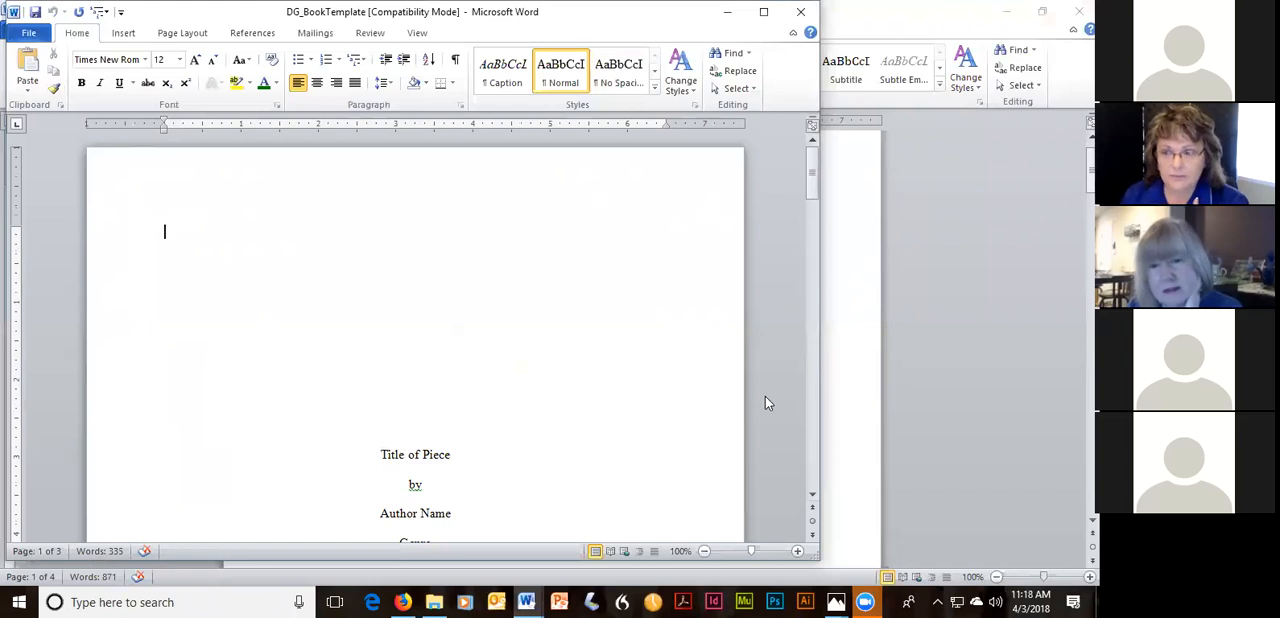
View the Dragomir Group website and its Writers' Hacks sign-up form in Firefox, and return to the DG_BookTemplate document.
left_click(405, 598)
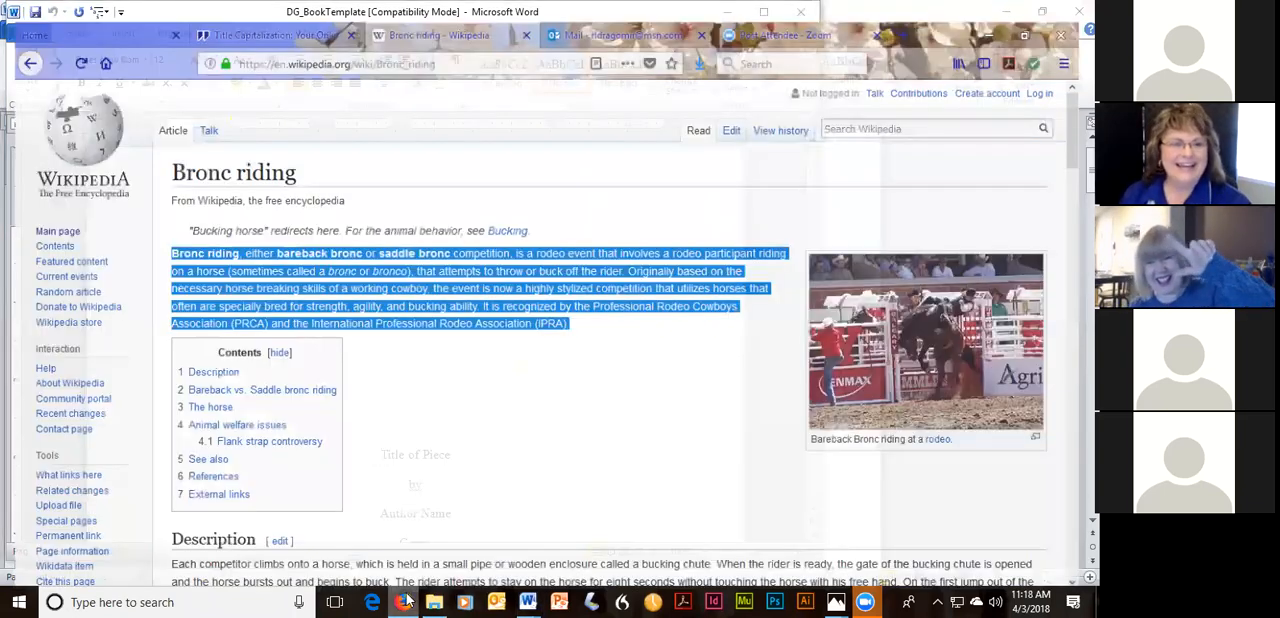
left_click(127, 14)
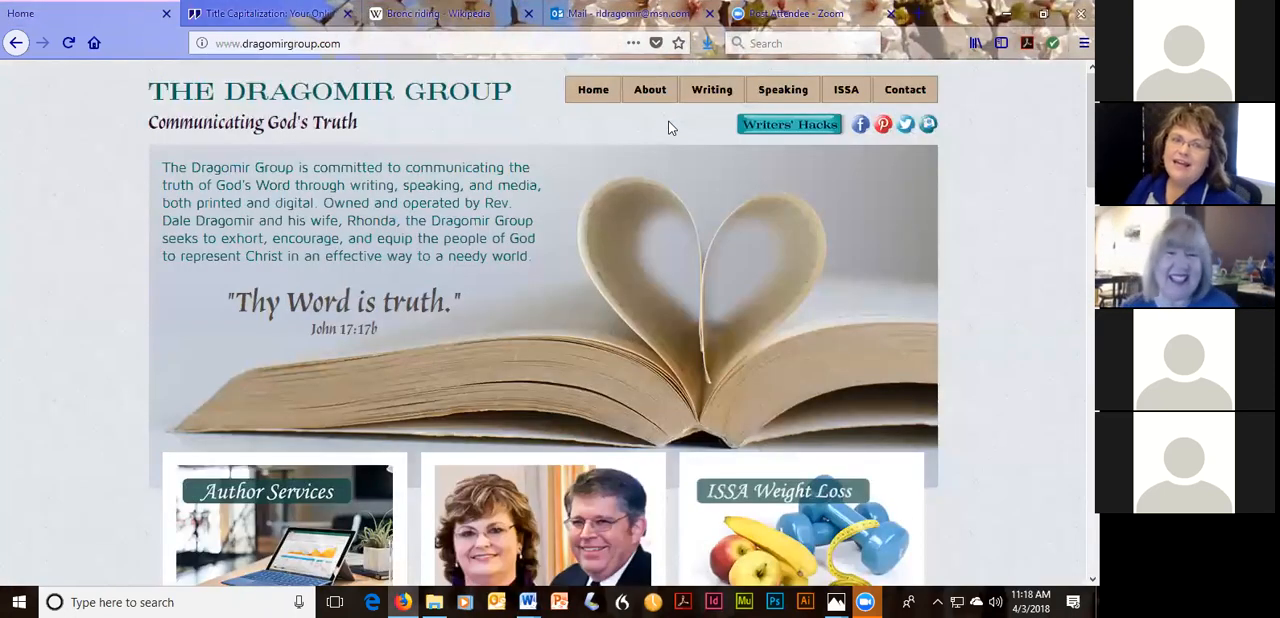
left_click(342, 43)
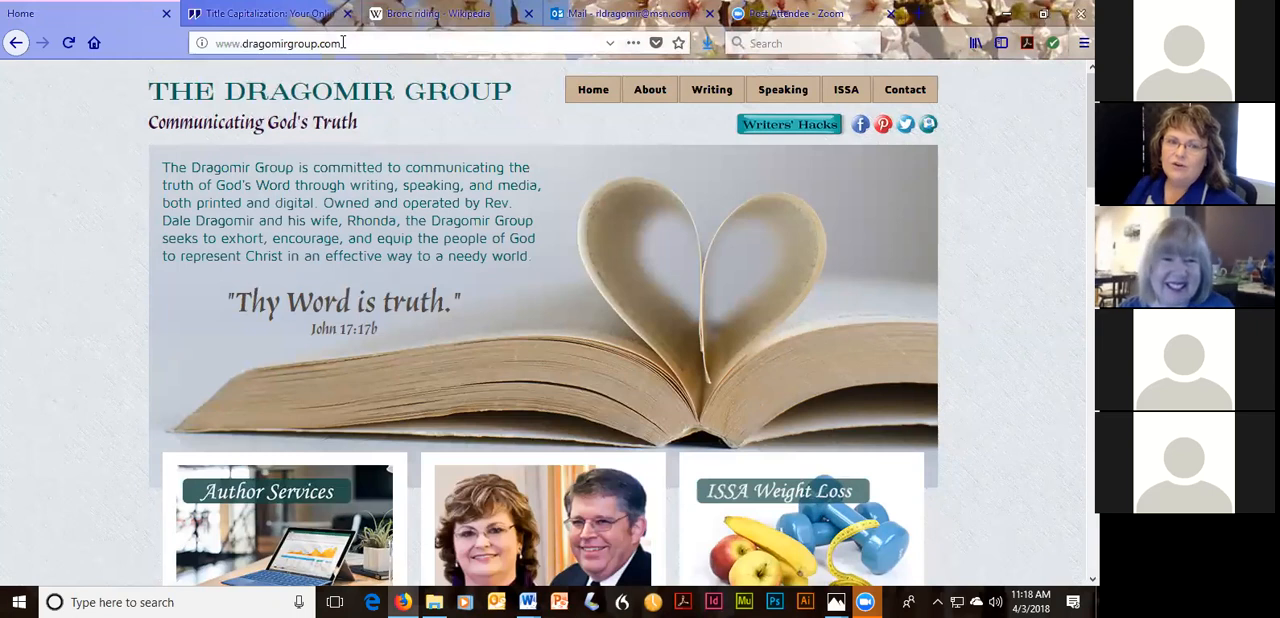
left_click(765, 127)
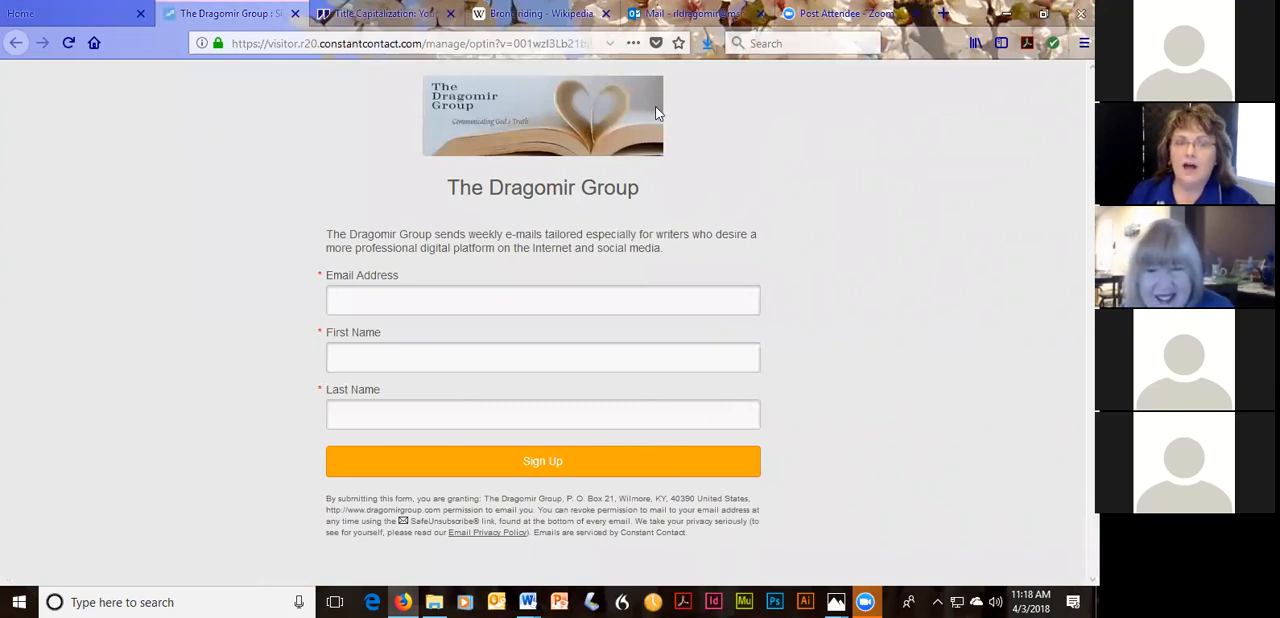
left_click(295, 14)
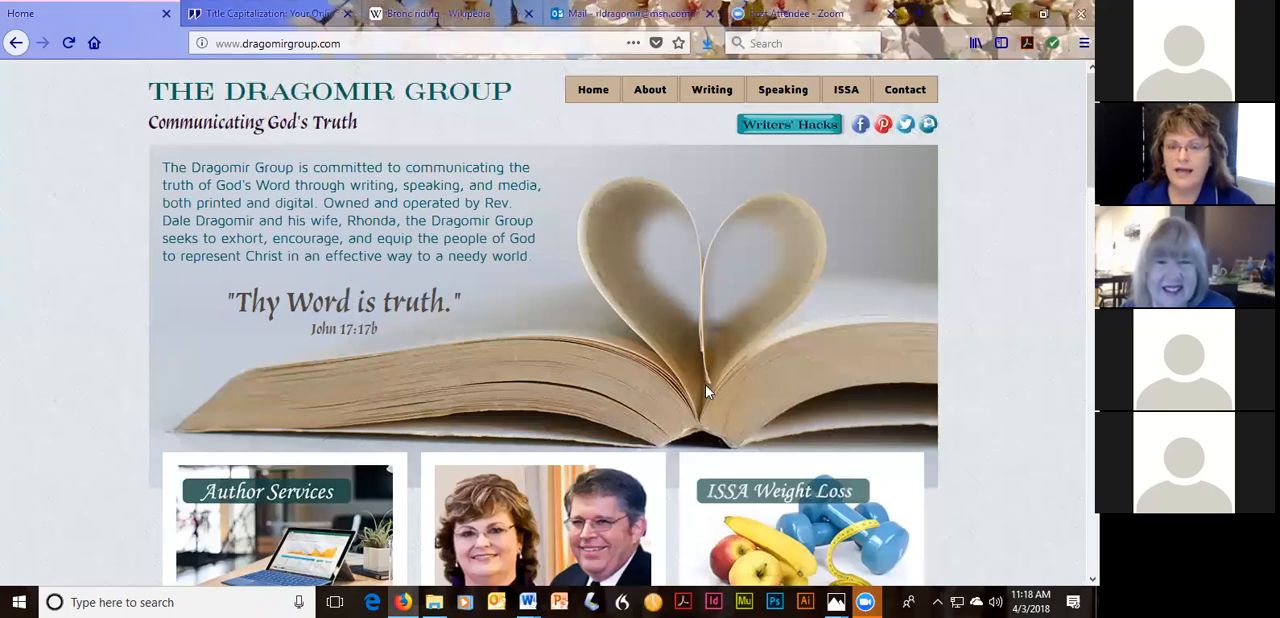
left_click(1006, 13)
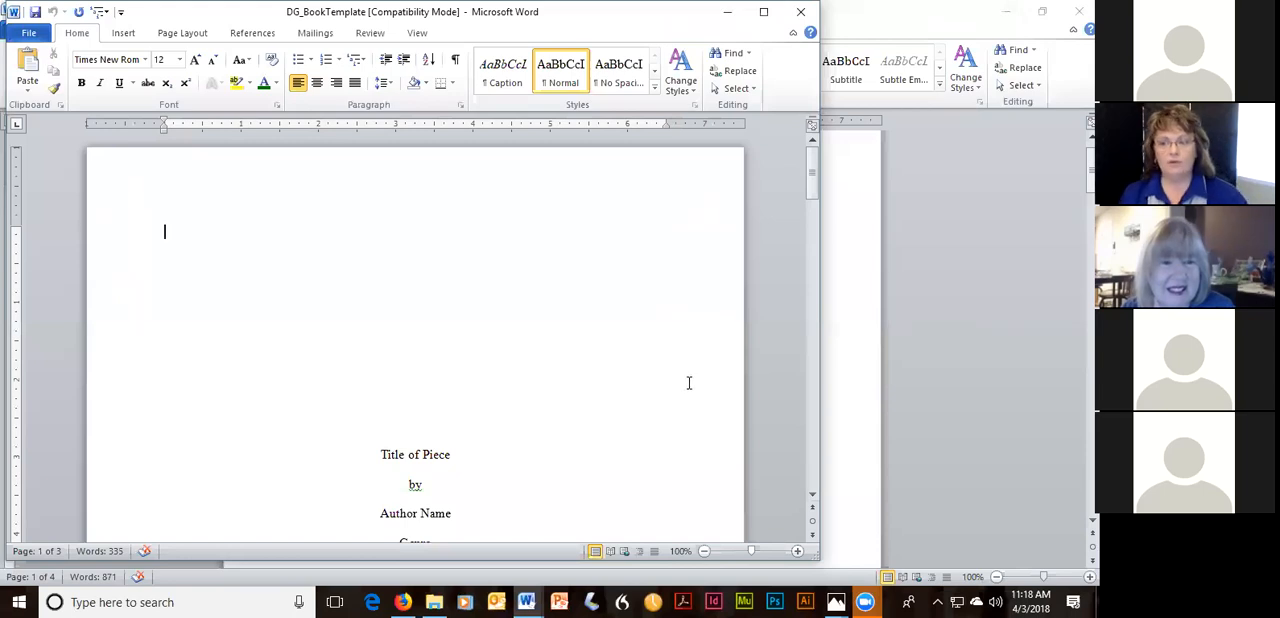
Review Word's Advanced paste options and the Proofing options for spelling, grammar and readability statistics, and accept the options dialog.
left_click_drag(811, 197, 811, 220)
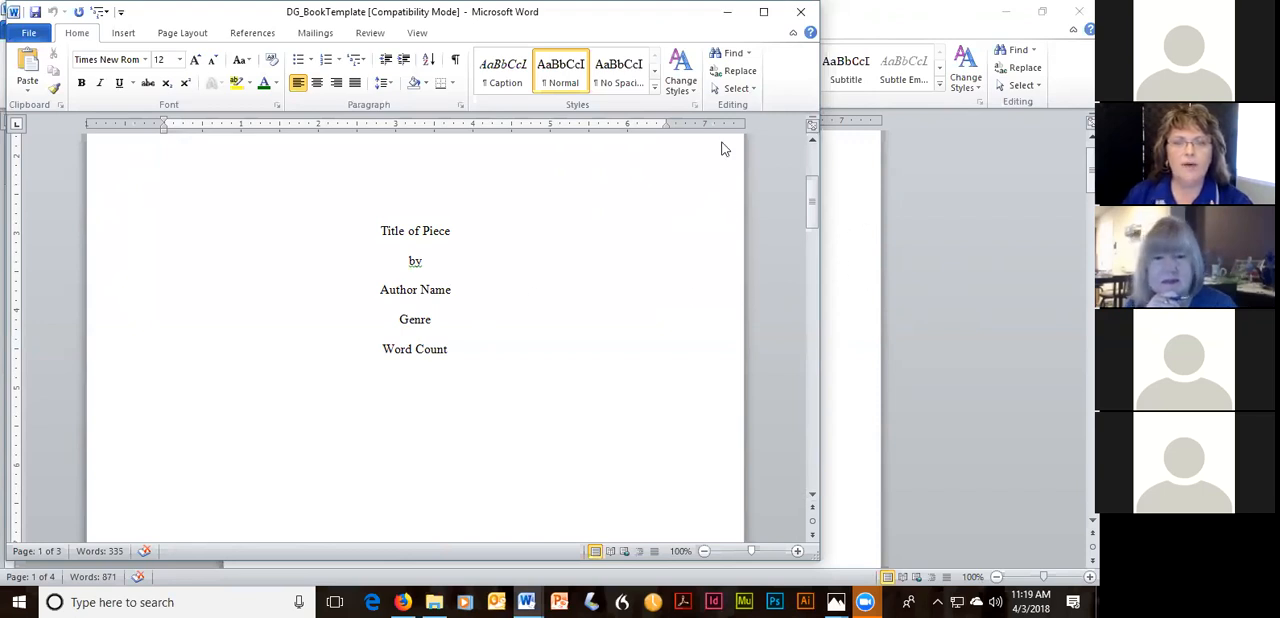
right_click(797, 95)
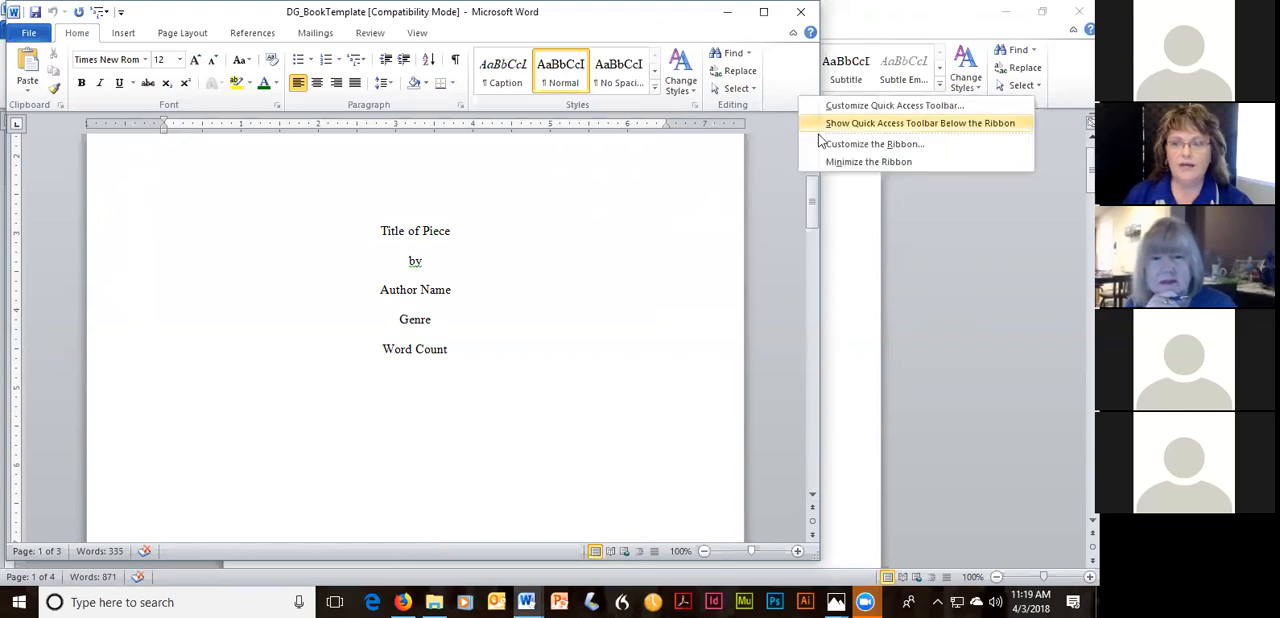
left_click(822, 144)
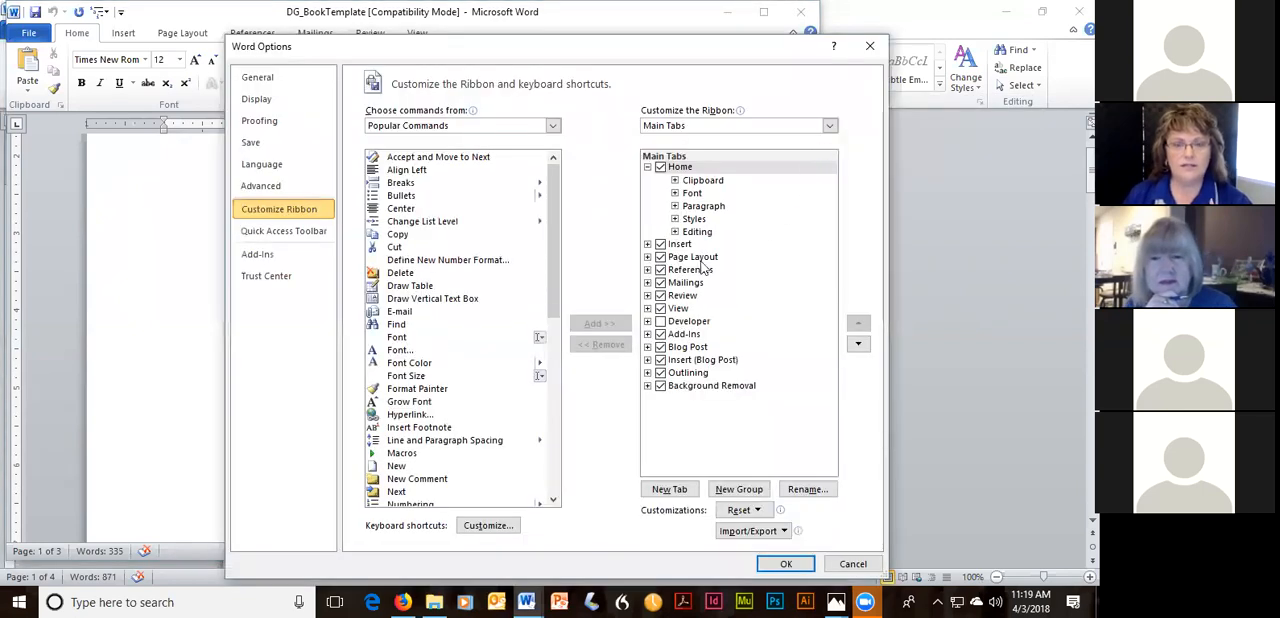
left_click(272, 188)
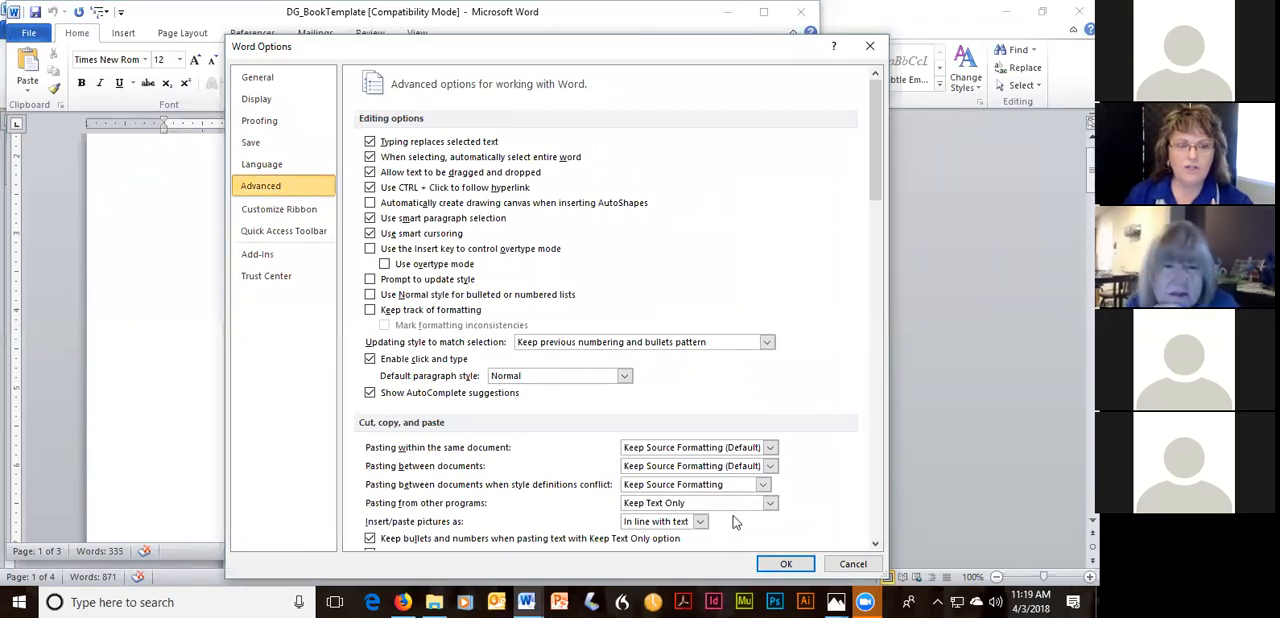
left_click(268, 124)
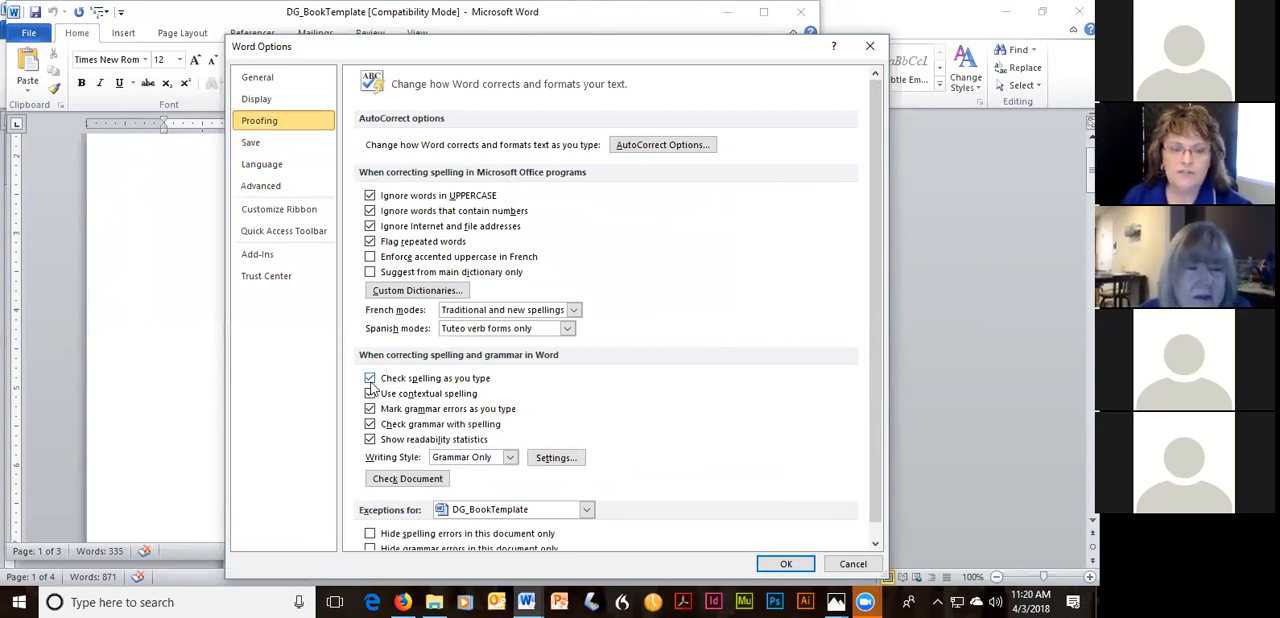
left_click(371, 439)
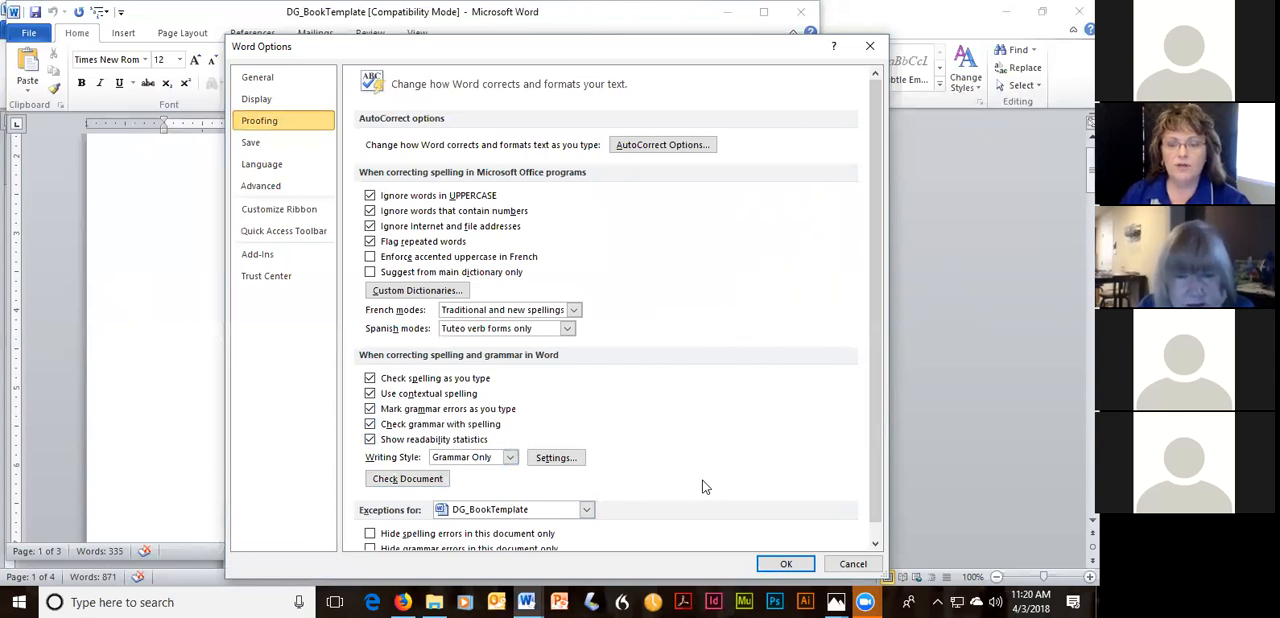
left_click(787, 564)
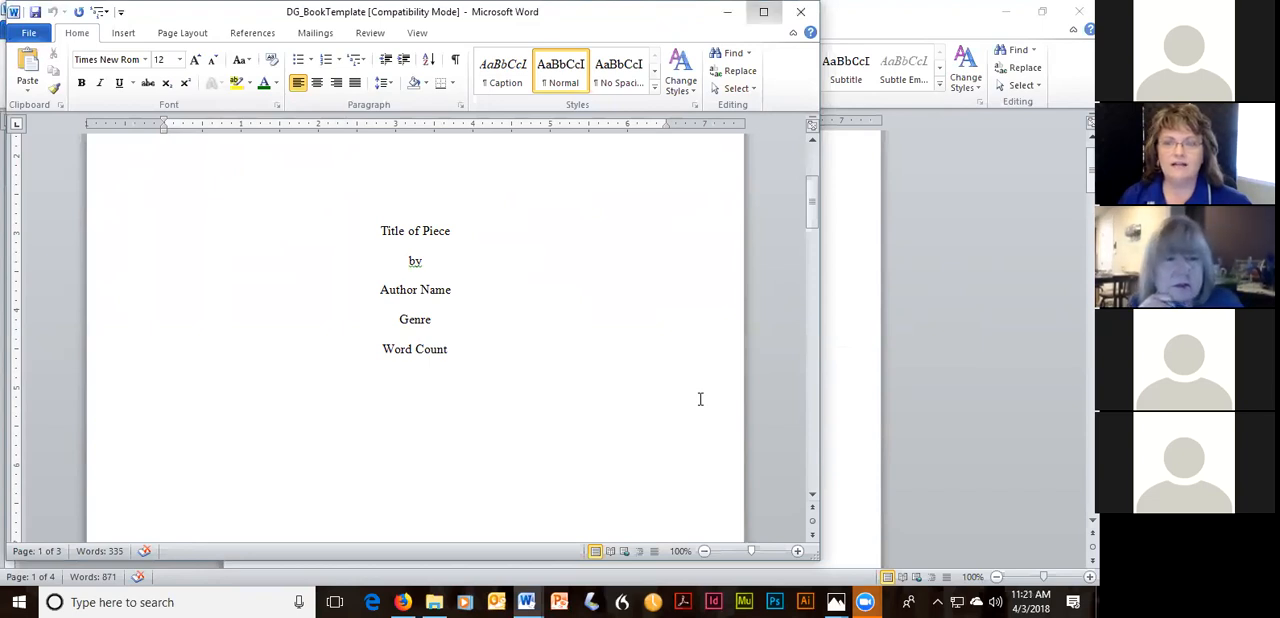
Maximize the DG_BookTemplate window, switch to the Splickety submission-template document and shift its window toward the middle of the screen.
left_click(764, 12)
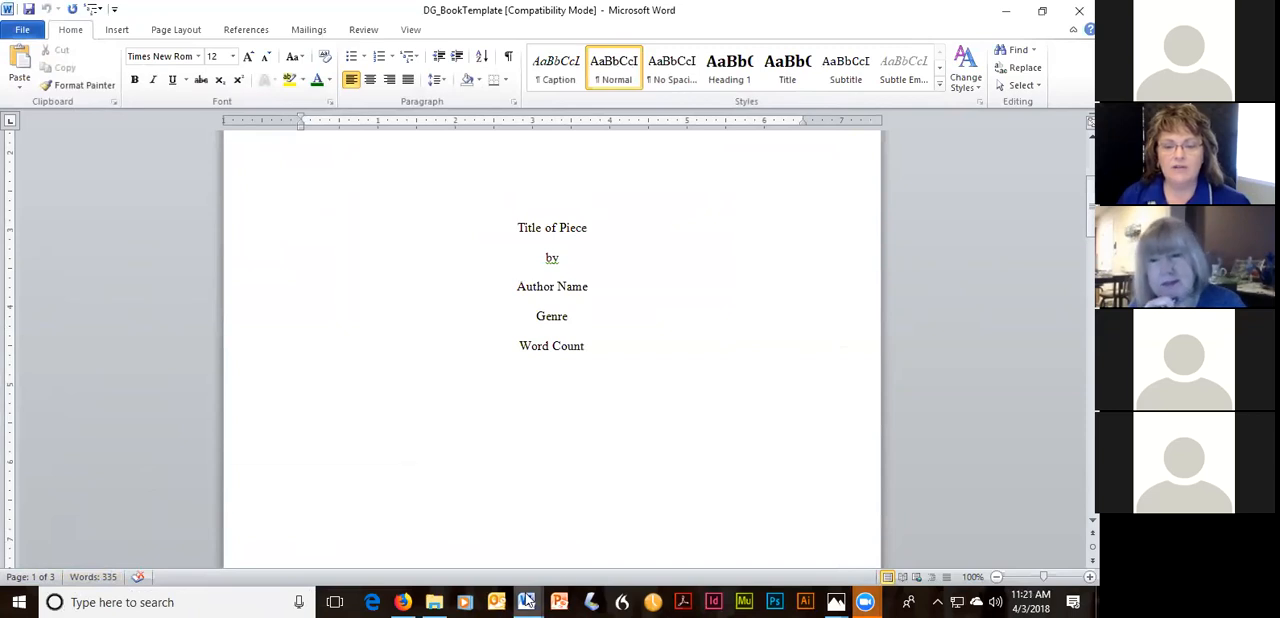
mouse_move(527, 601)
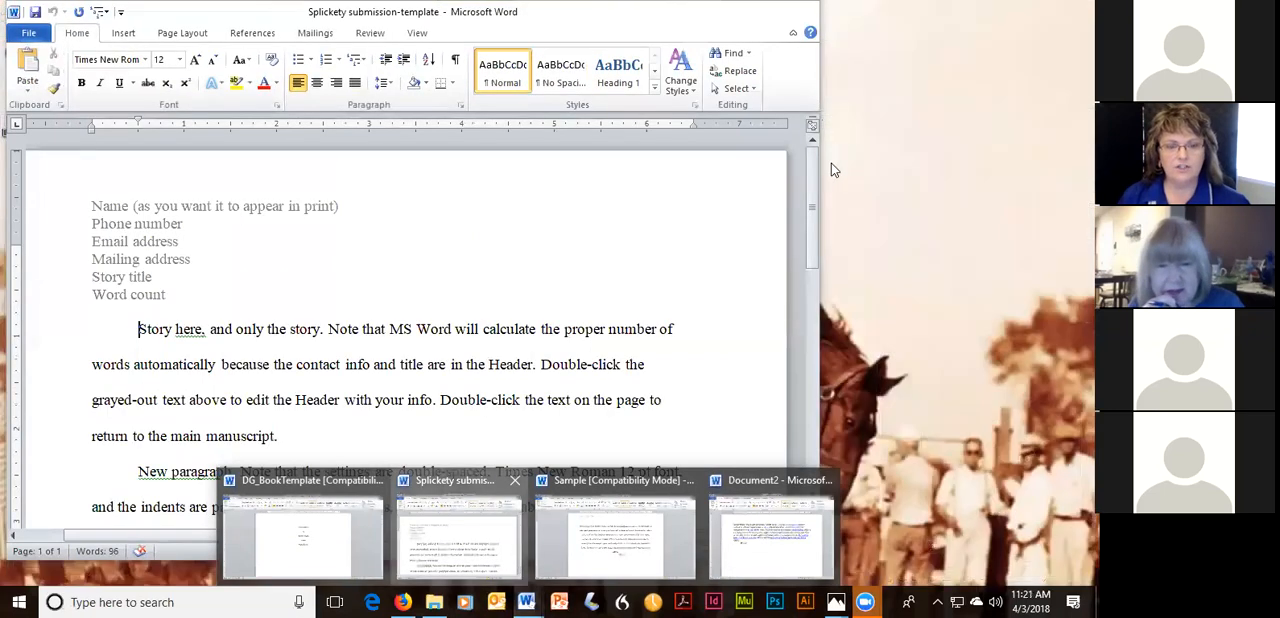
left_click(489, 541)
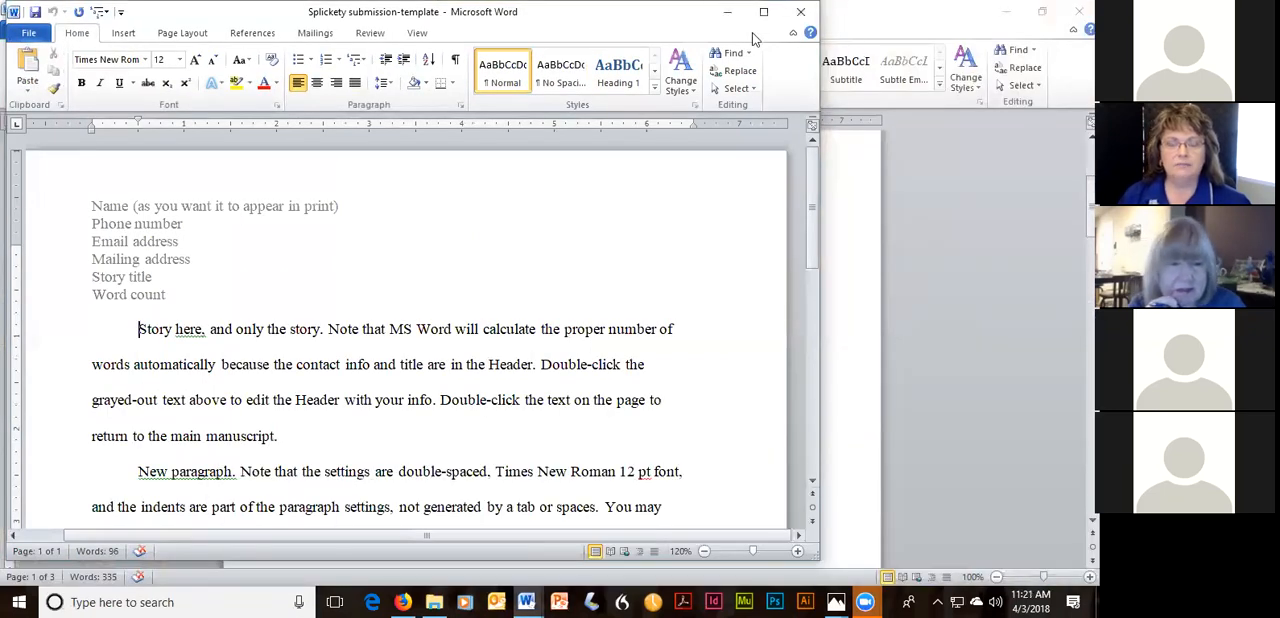
left_click_drag(645, 13, 754, 13)
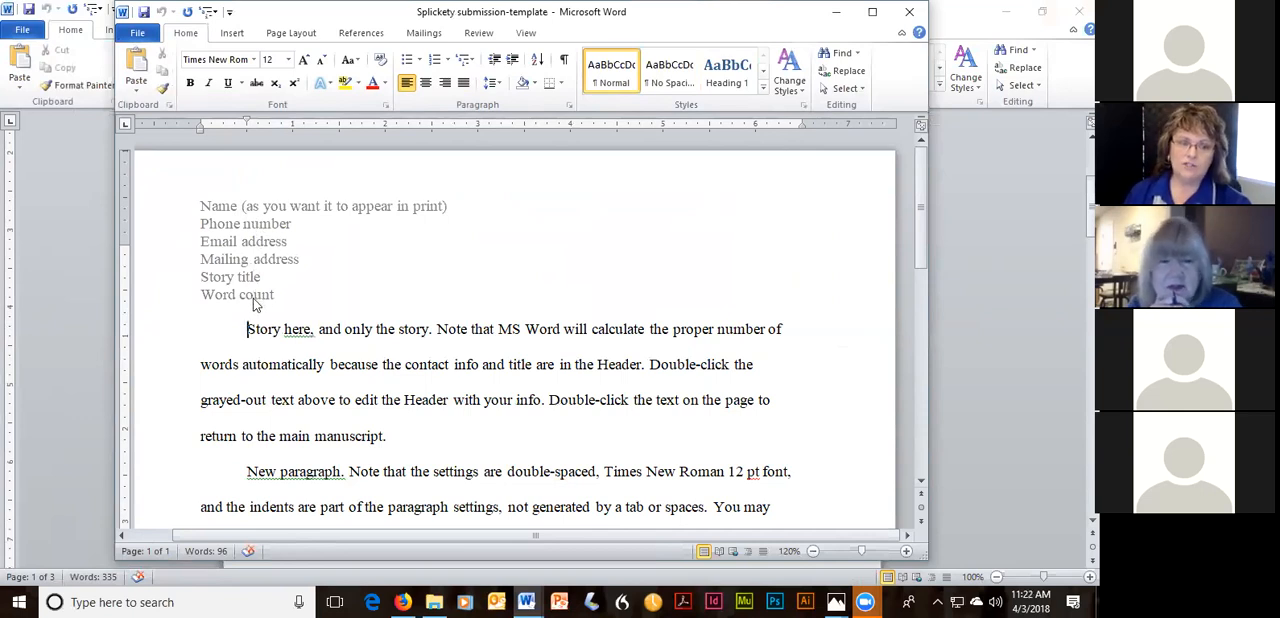
Replace the name placeholder in the submission template's page header with the author's full name and return to the body text.
double_click(584, 252)
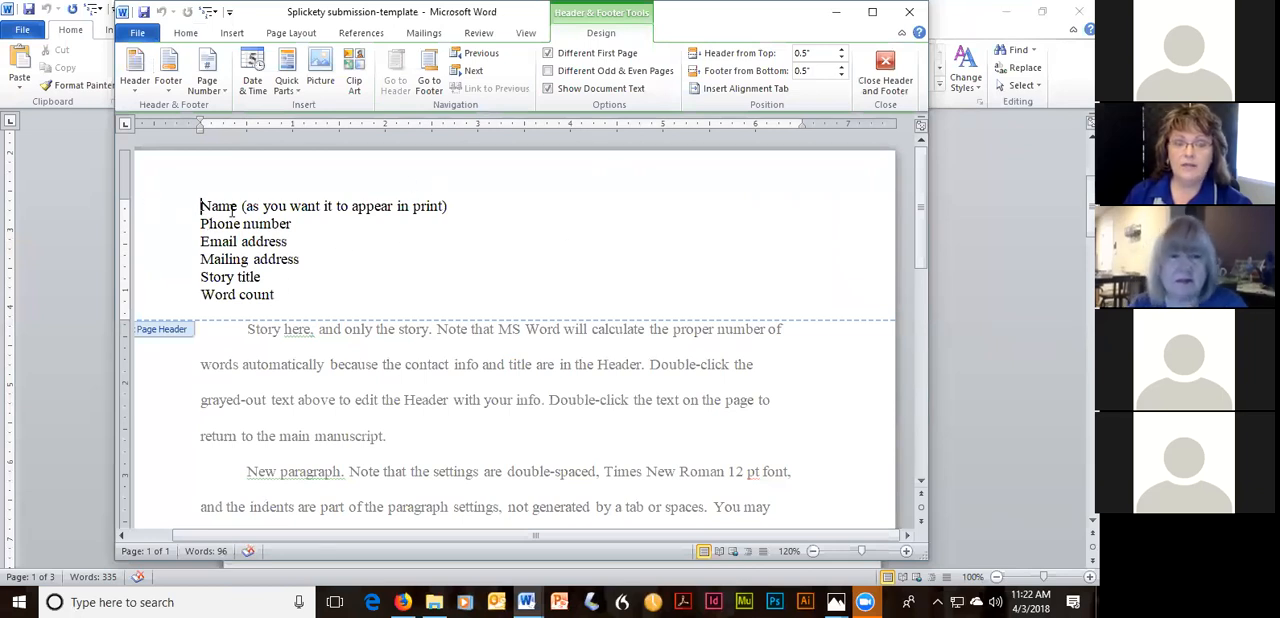
left_click(452, 207)
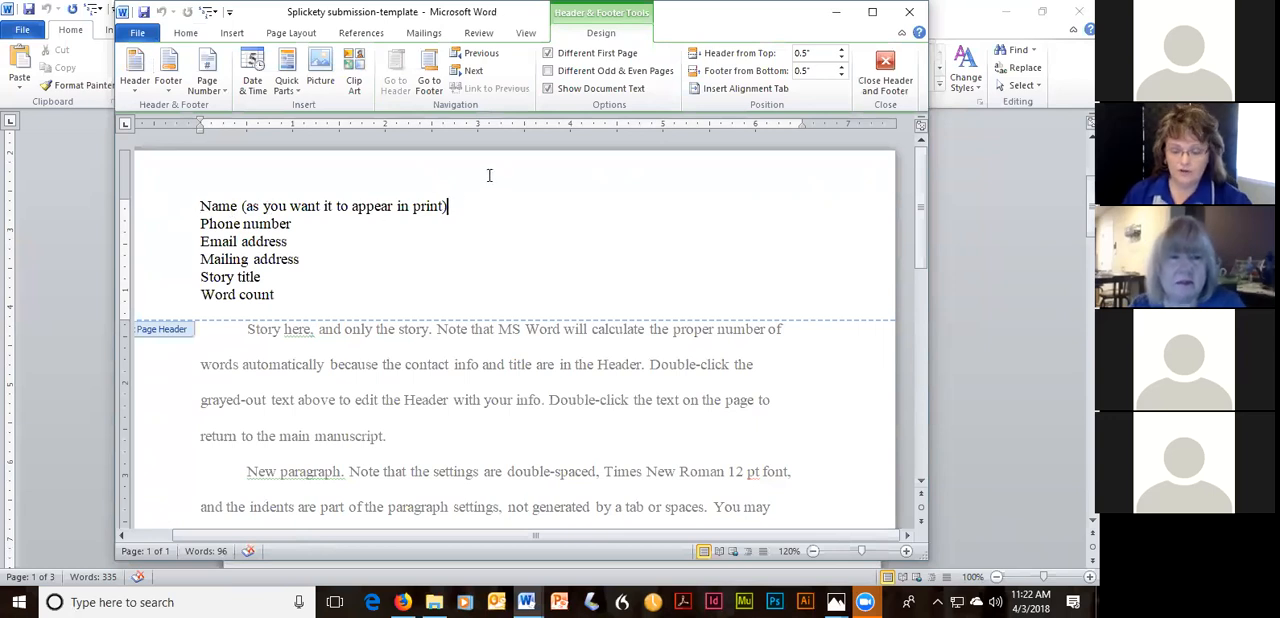
key("BackSpace")
key("BackSpace")
key("BackSpace")
key("BackSpace")
key("BackSpace")
key("BackSpace")
key("BackSpace")
key("BackSpace")
key("BackSpace")
key("BackSpace")
key("BackSpace")
key("BackSpace")
key("BackSpace")
key("BackSpace")
key("BackSpace")
key("BackSpace")
key("BackSpace")
key("BackSpace")
key("BackSpace")
key("BackSpace")
key("BackSpace")
key("BackSpace")
key("BackSpace")
key("BackSpace")
key("BackSpace")
key("BackSpace")
key("BackSpace")
key("BackSpace")
key("BackSpace")
key("BackSpace")
key("BackSpace")
key("BackSpace")
key("BackSpace")
key("BackSpace")
key("BackSpace")
key("BackSpace")
key("BackSpace")
key("BackSpace")
key("BackSpace")
type("R")
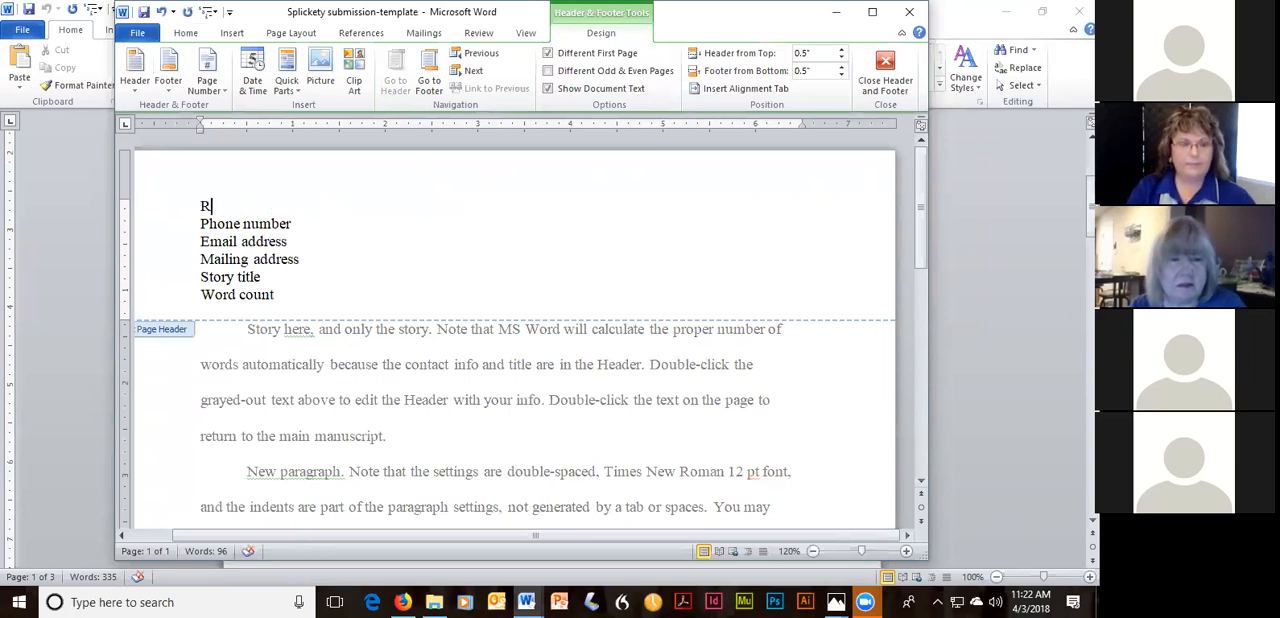
type("honda J. Draa")
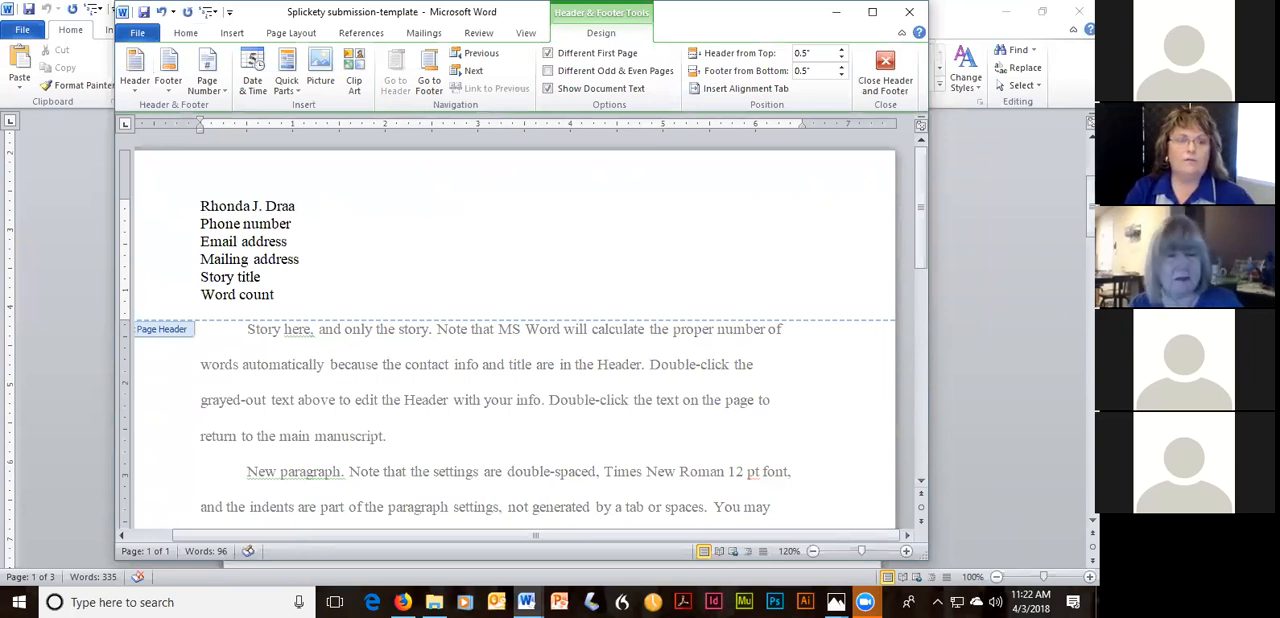
type("gpom")
key("BackSpace")
key("BackSpace")
key("BackSpace")
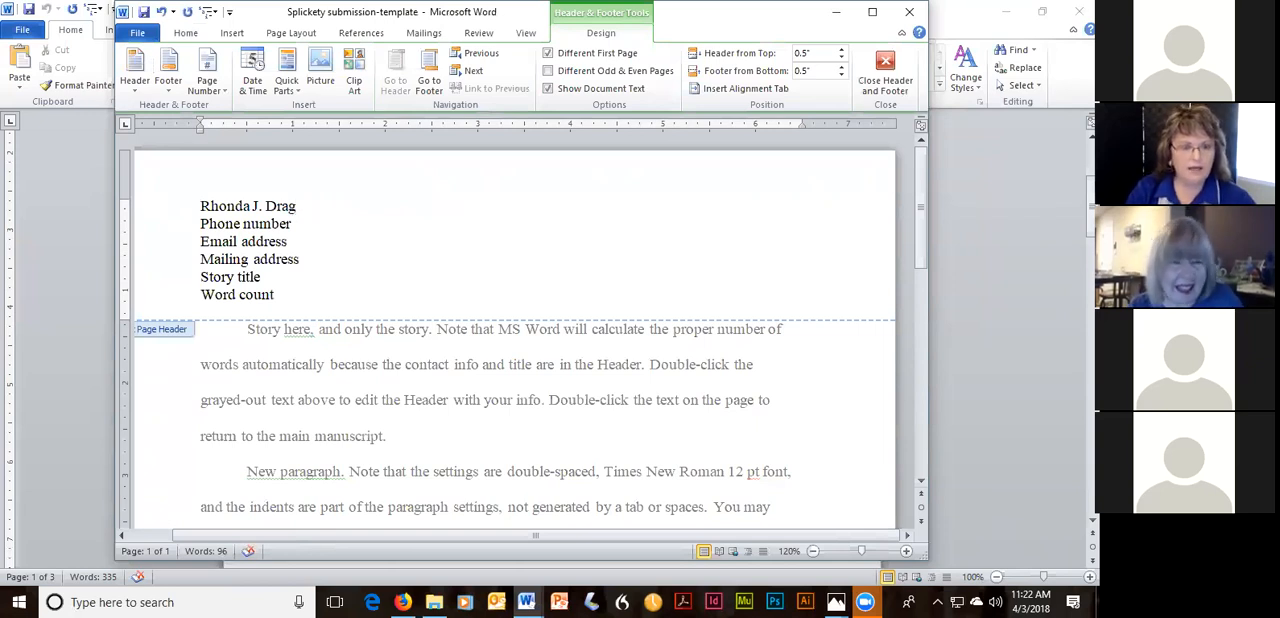
type("omir")
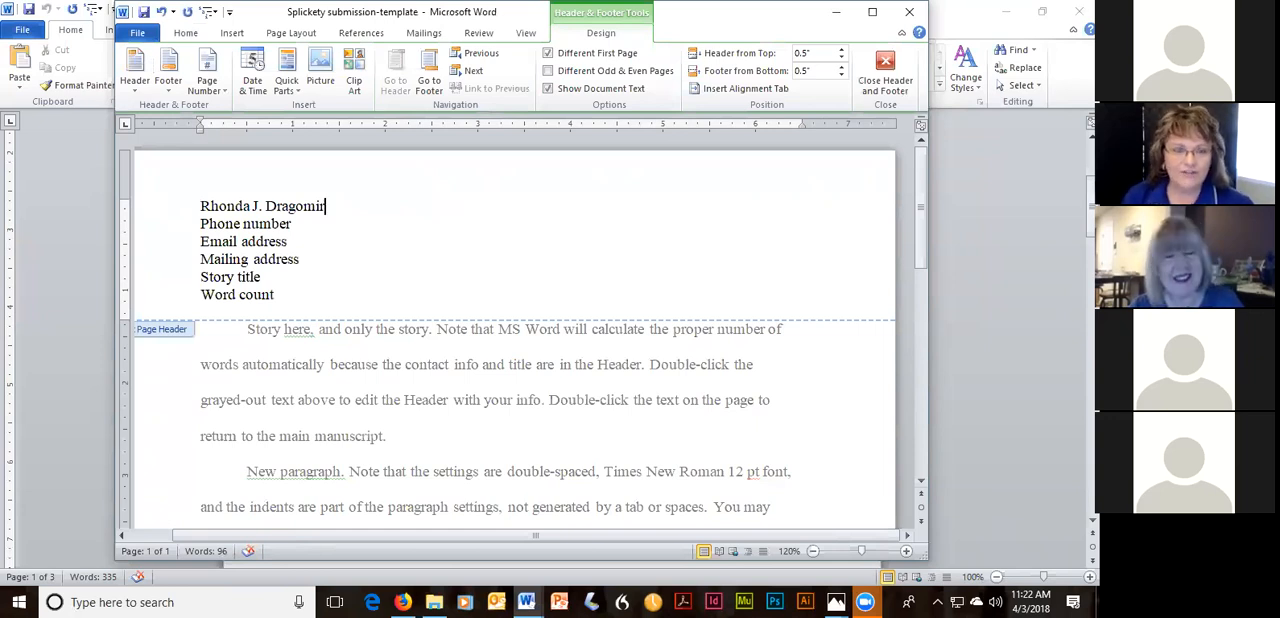
double_click(540, 400)
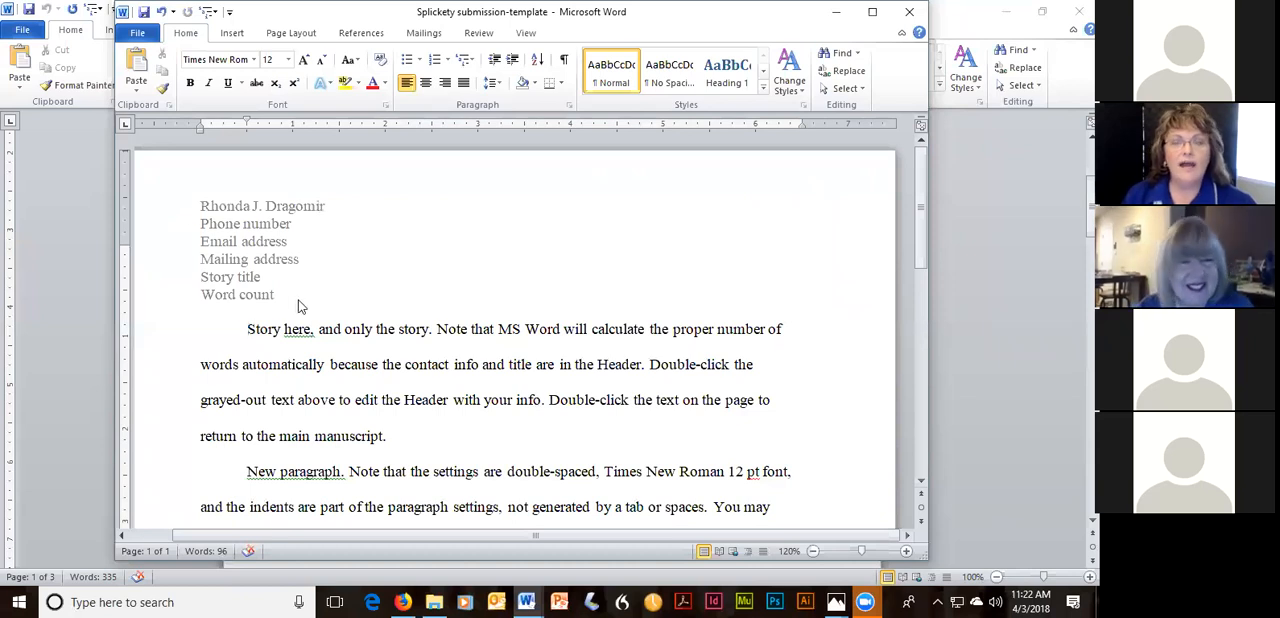
Replace all the instructional body text of the submission template with "Start typing my story.".
scroll(916, 317, "down", 8)
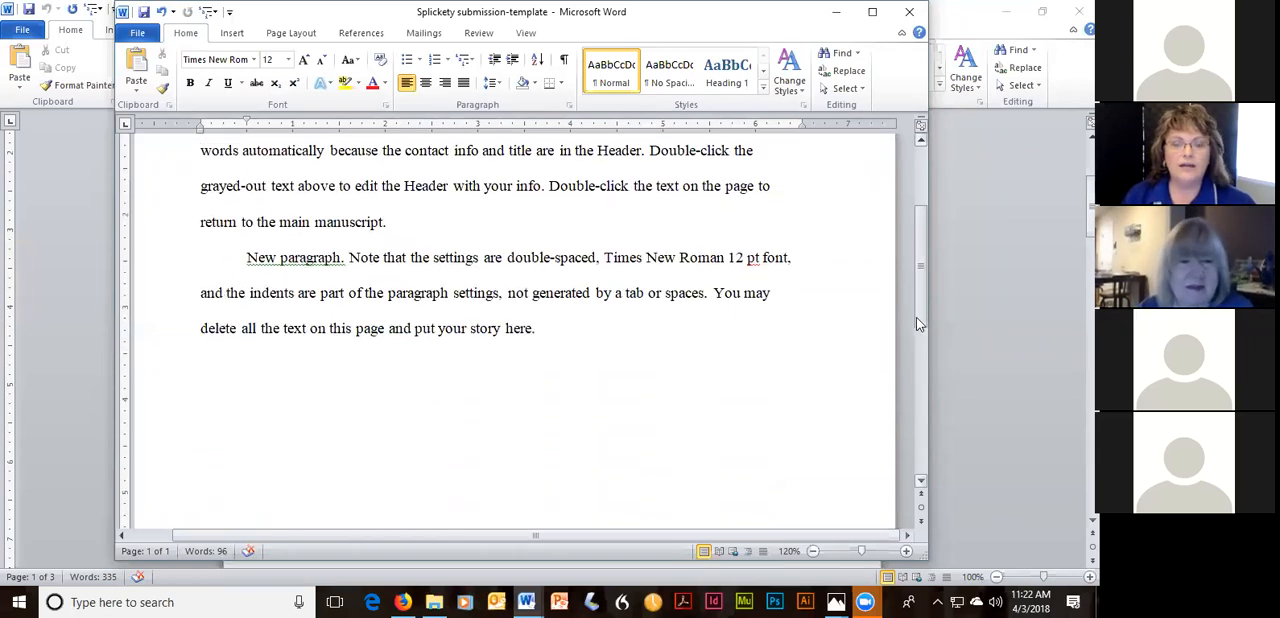
scroll(884, 346, "up", 3)
scroll(874, 270, "up", 3)
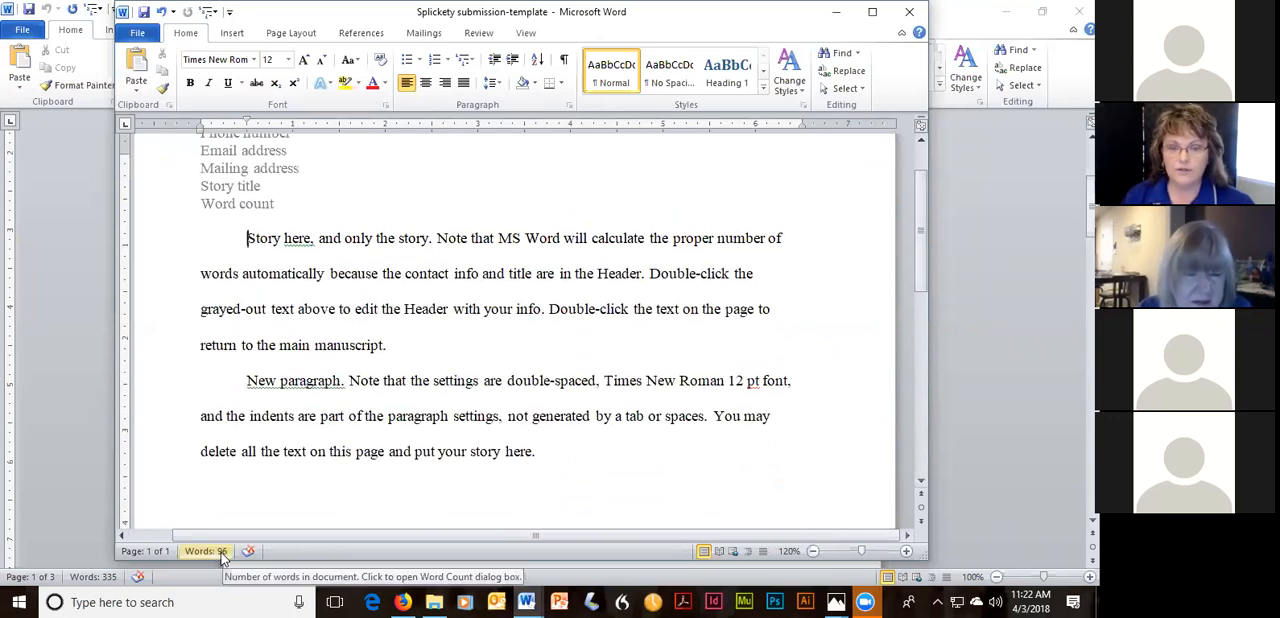
left_click_drag(537, 452, 285, 254)
key("Delete")
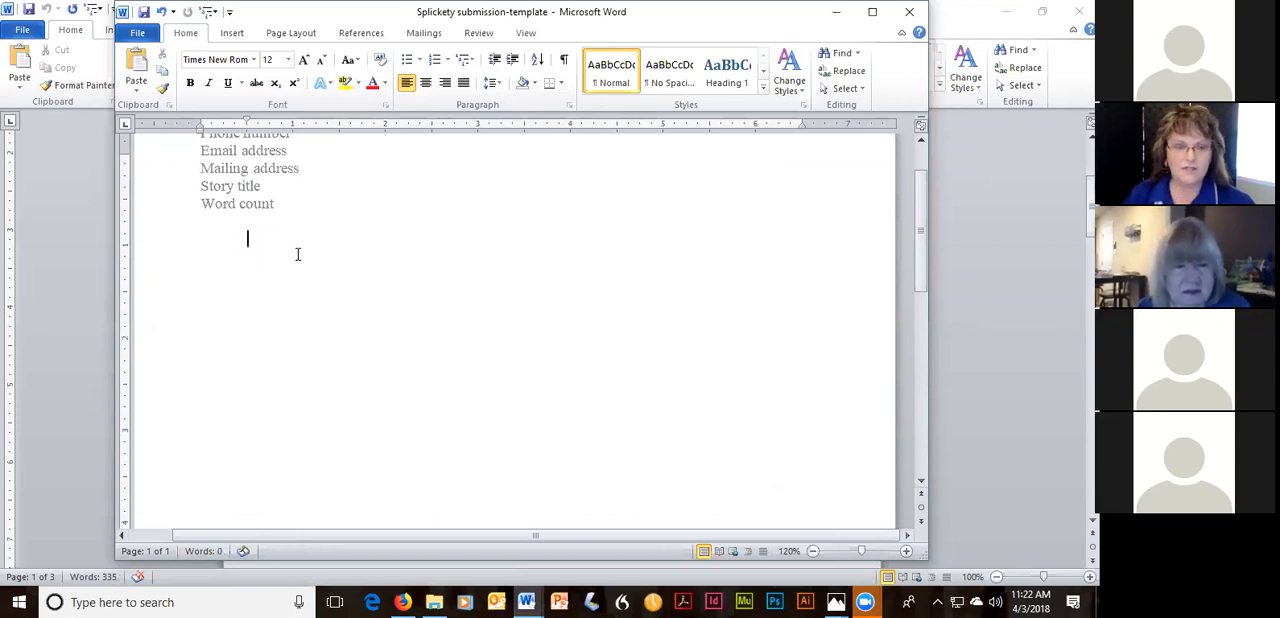
type("S")
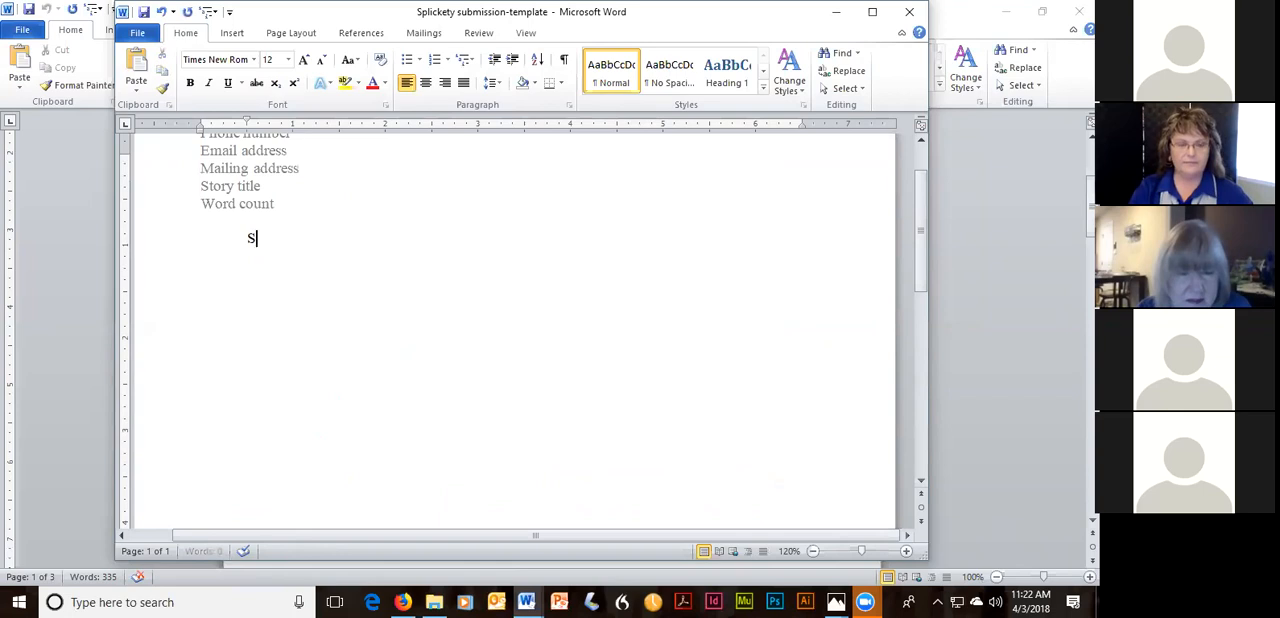
type("tart typing m")
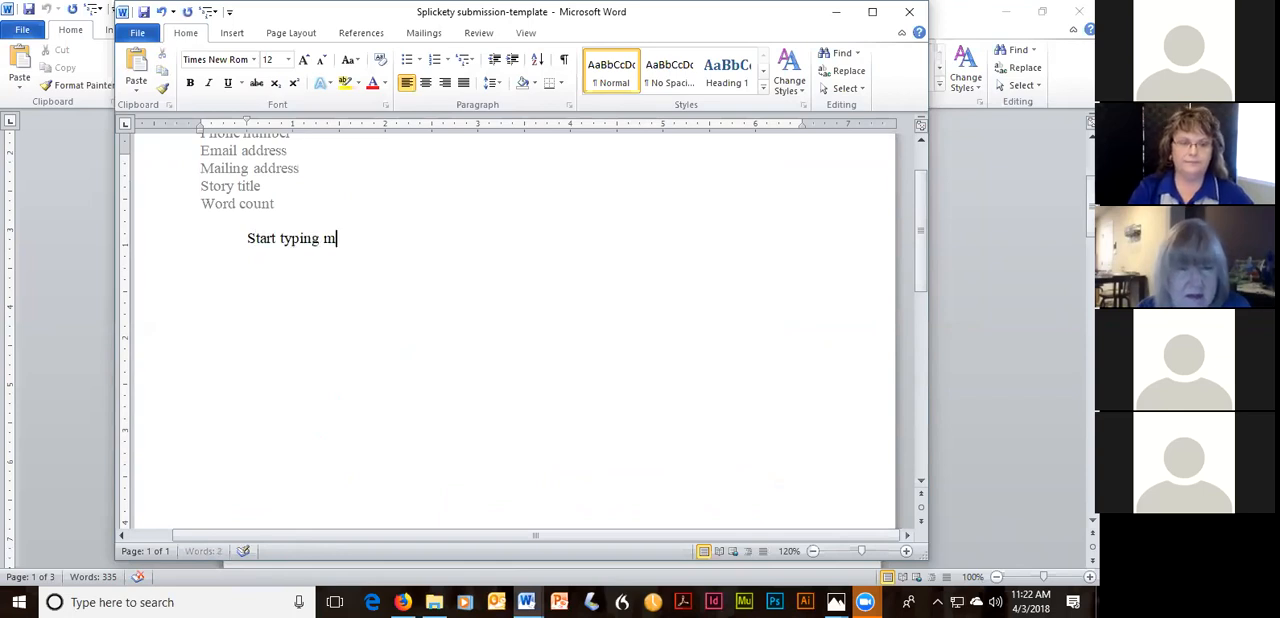
type("y story.")
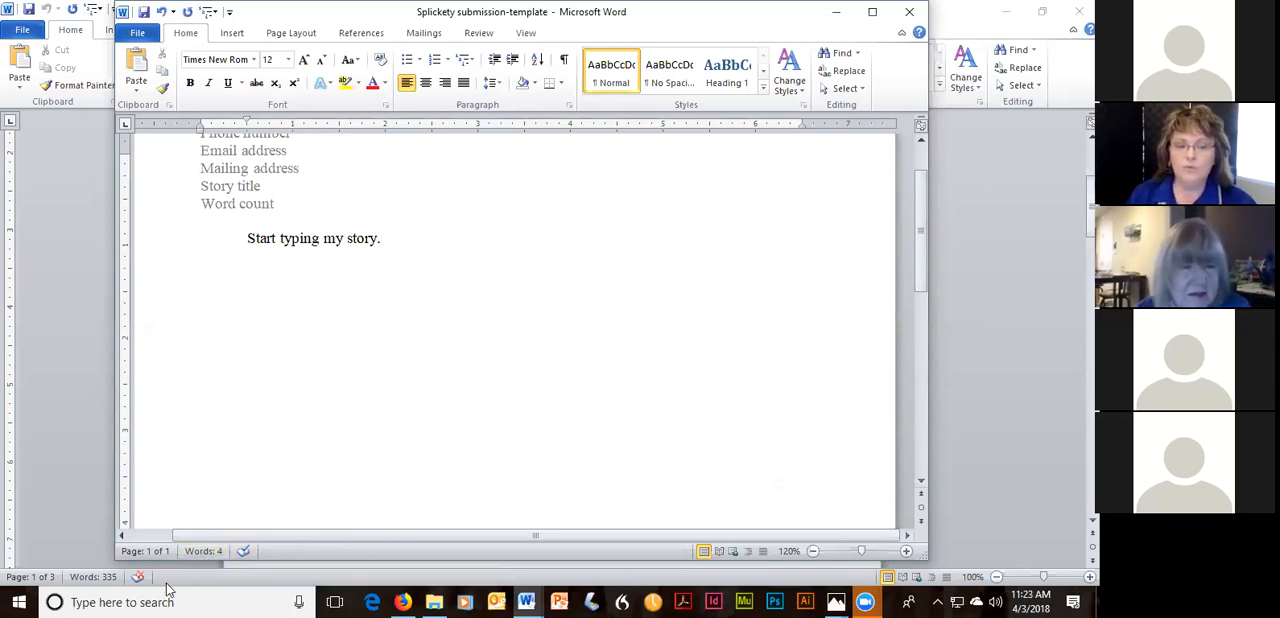
Minimize the submission template and look through the DG_BookTemplate document's contact block, page header and instruction pages.
left_click(840, 14)
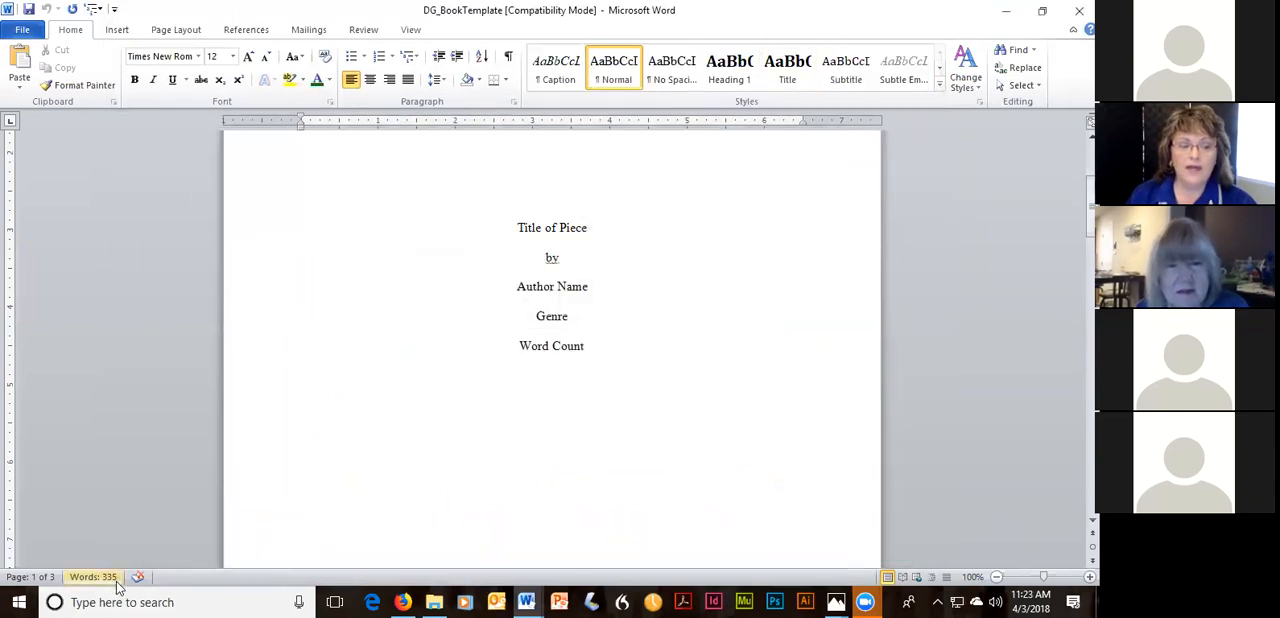
scroll(873, 271, "down", 20)
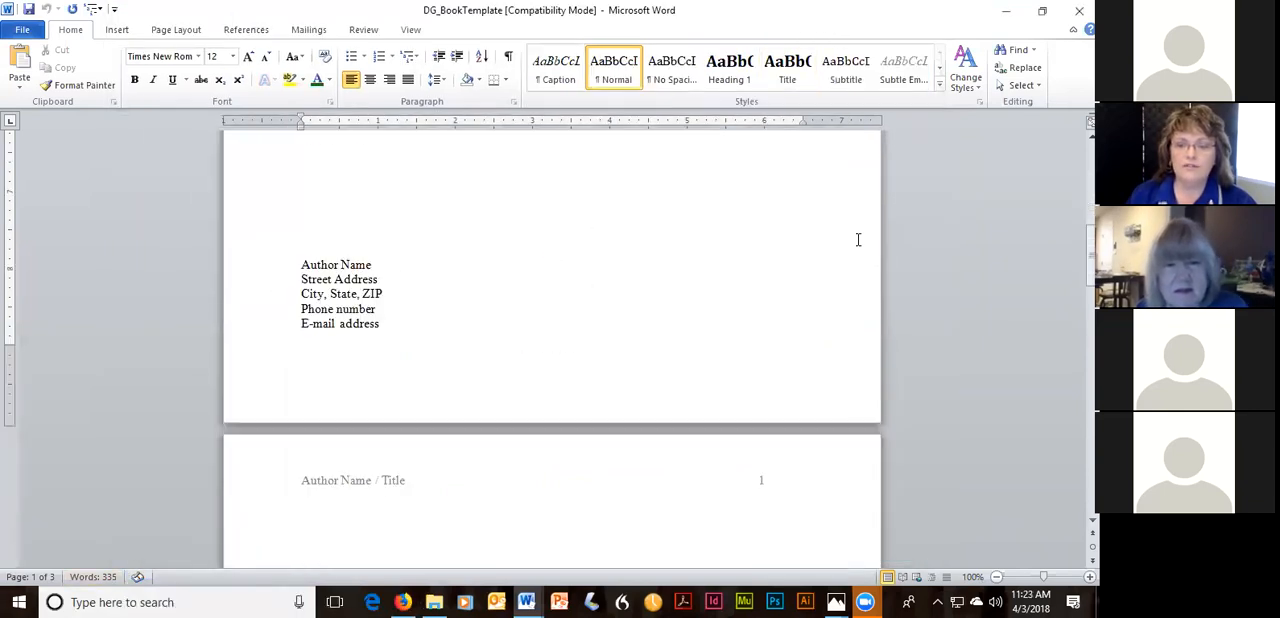
scroll(851, 238, "down", 15)
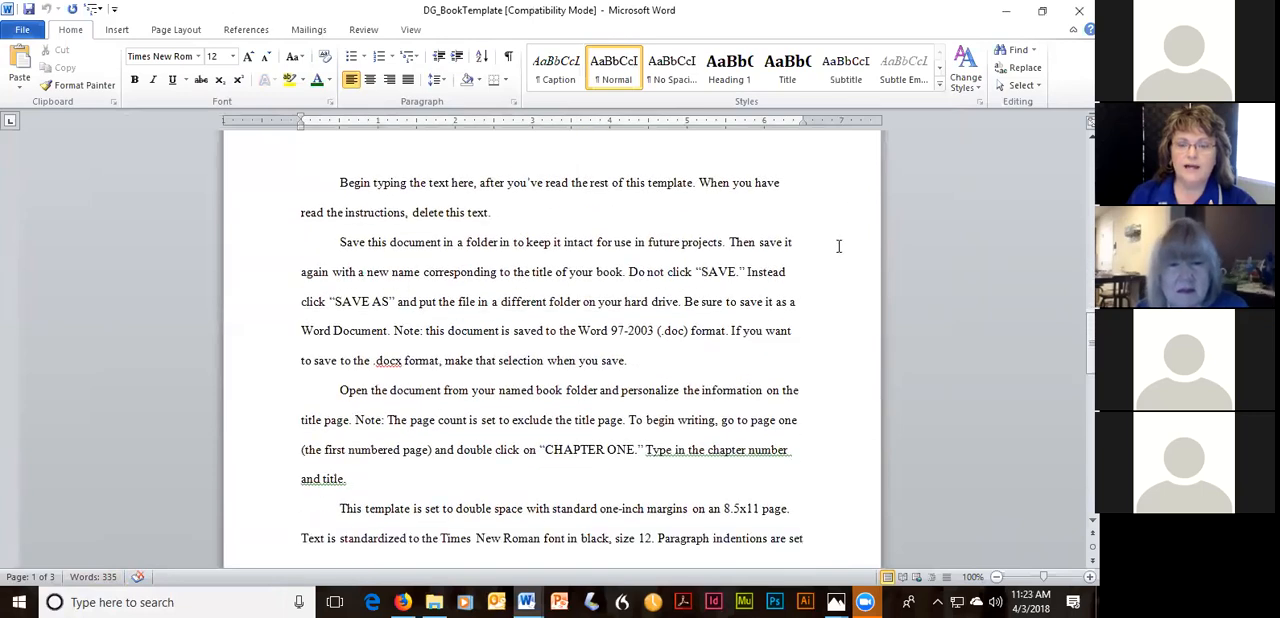
scroll(790, 280, "down", 1)
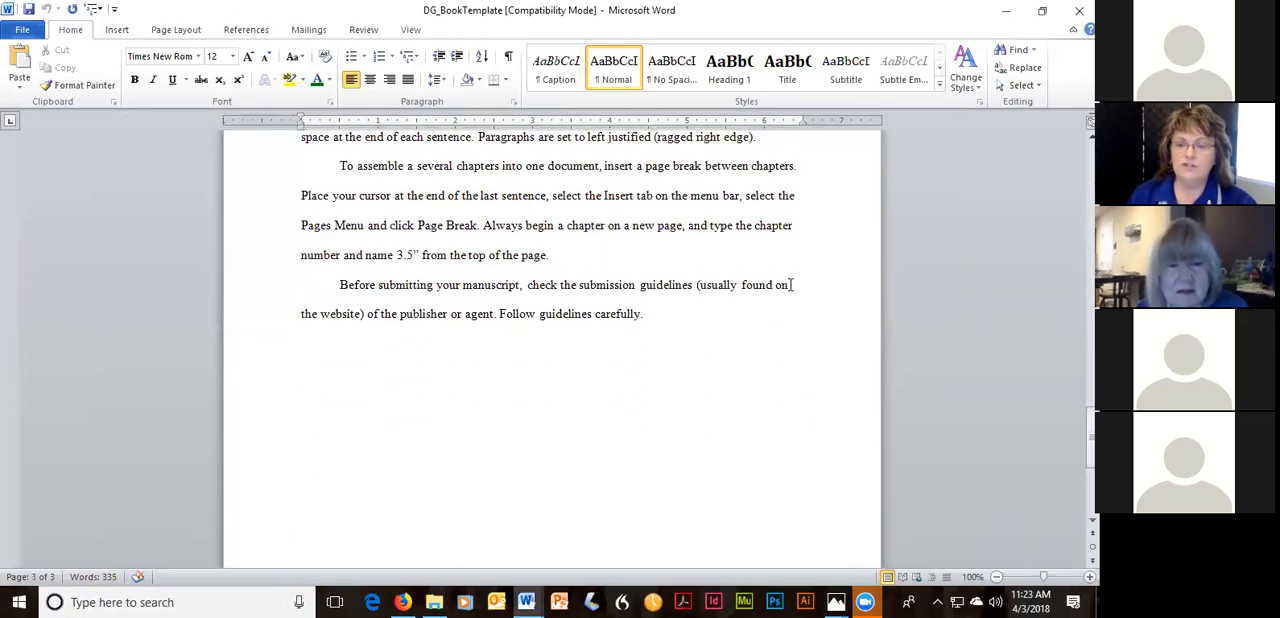
scroll(771, 336, "up", 5)
scroll(771, 341, "up", 15)
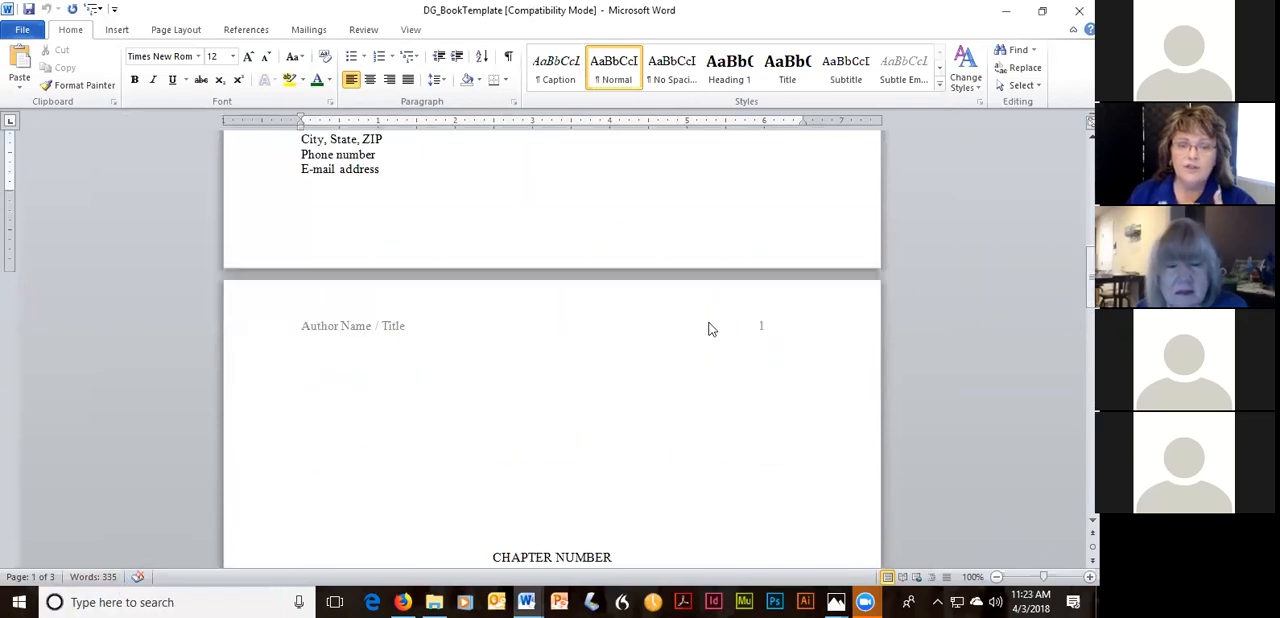
scroll(708, 328, "up", 3)
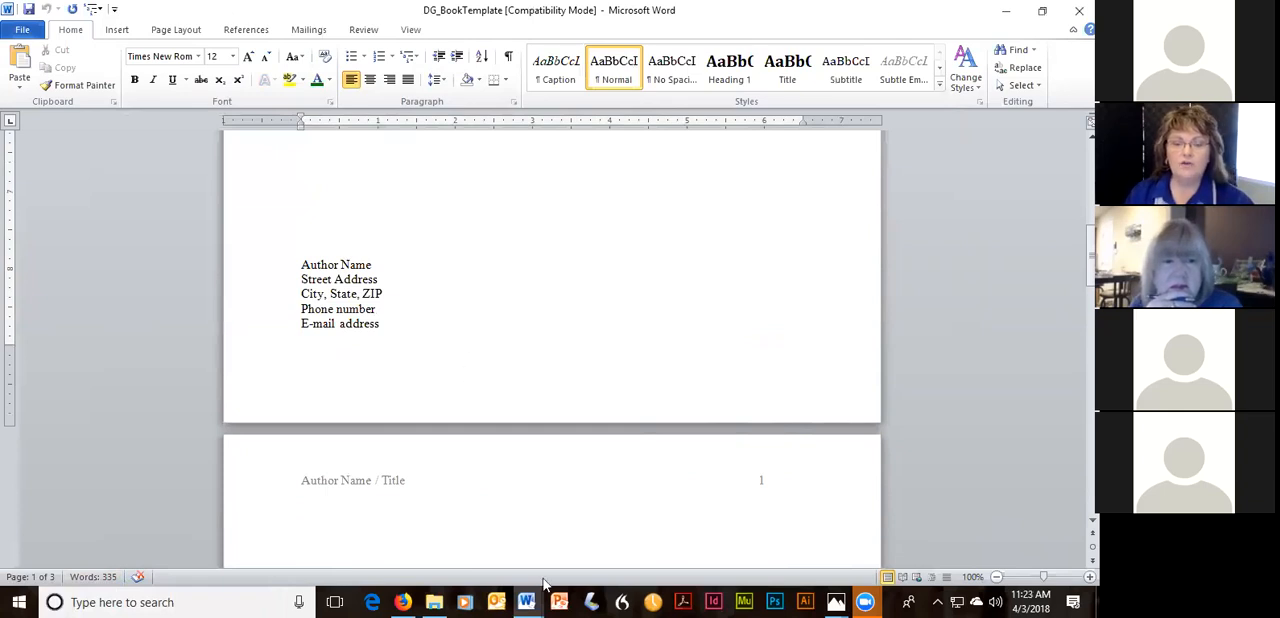
Switch to the Sample document and delete the bronc riding paragraph above the title on its first page.
mouse_move(527, 600)
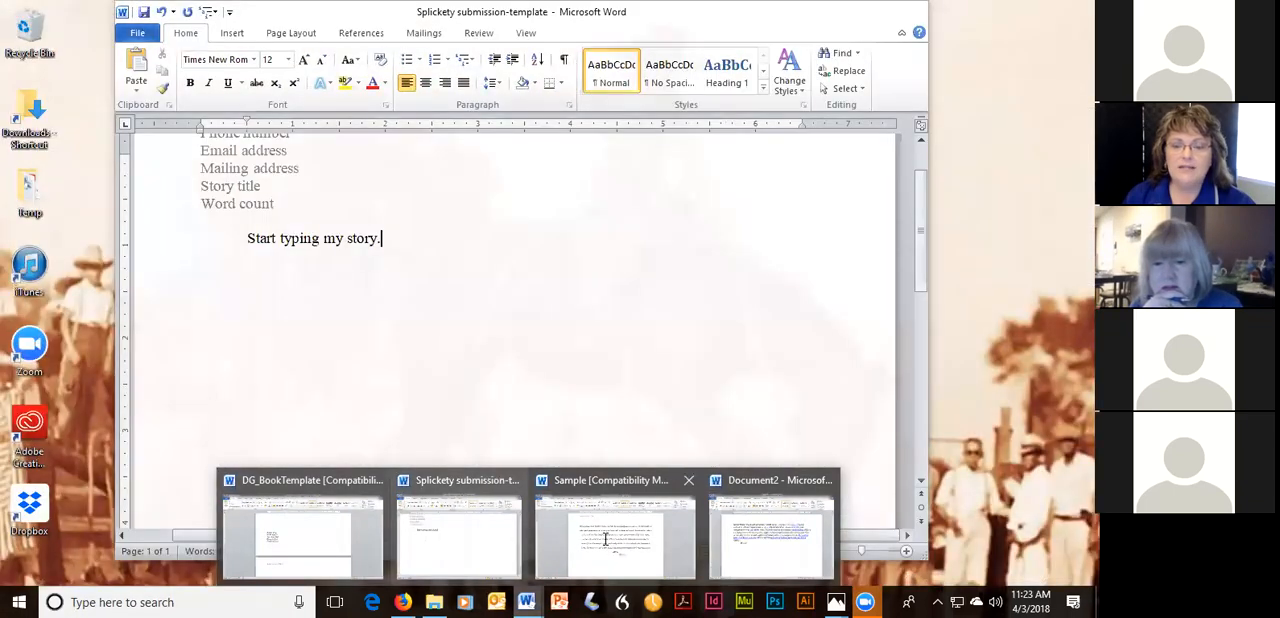
left_click(605, 538)
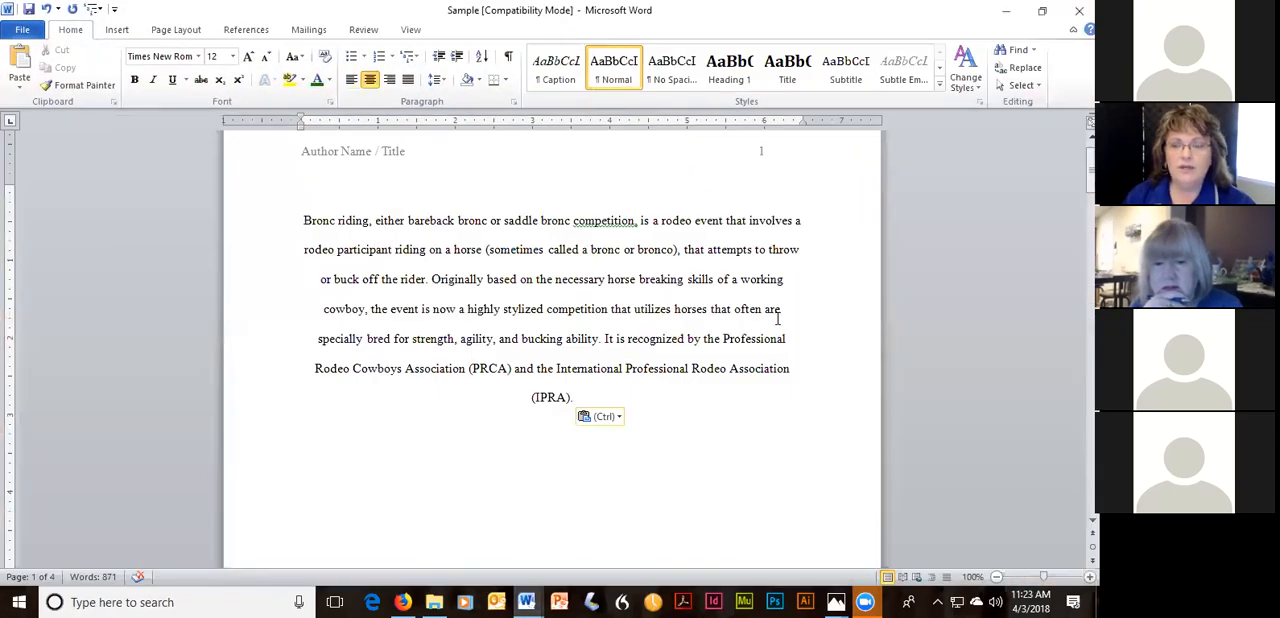
left_click_drag(575, 398, 304, 220)
key("Delete")
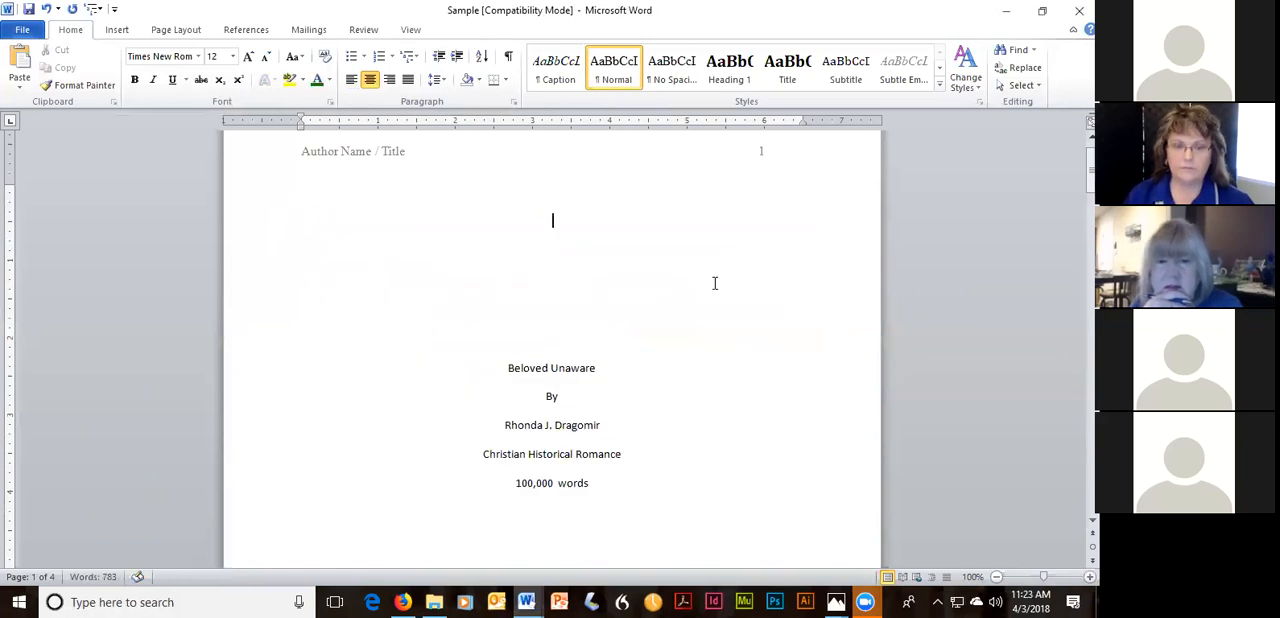
Place the text cursor in the "Beloved Unaware" title on the Sample document's first page to check its font.
scroll(714, 280, "down", 3)
scroll(686, 326, "up", 2)
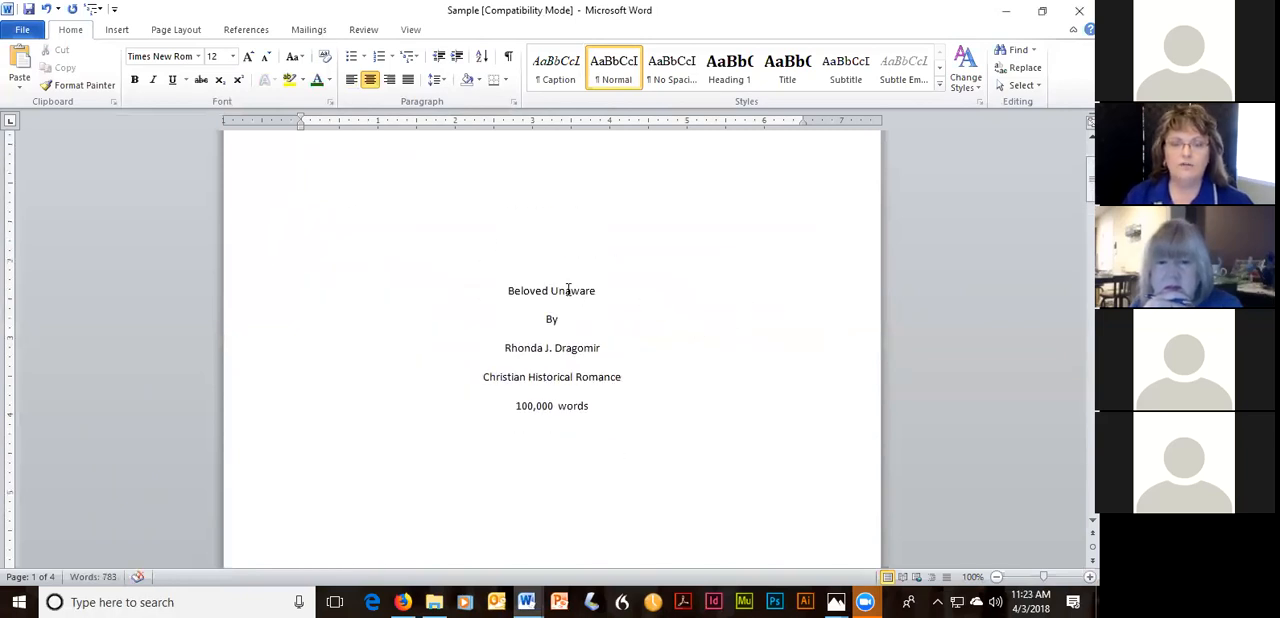
left_click(566, 290)
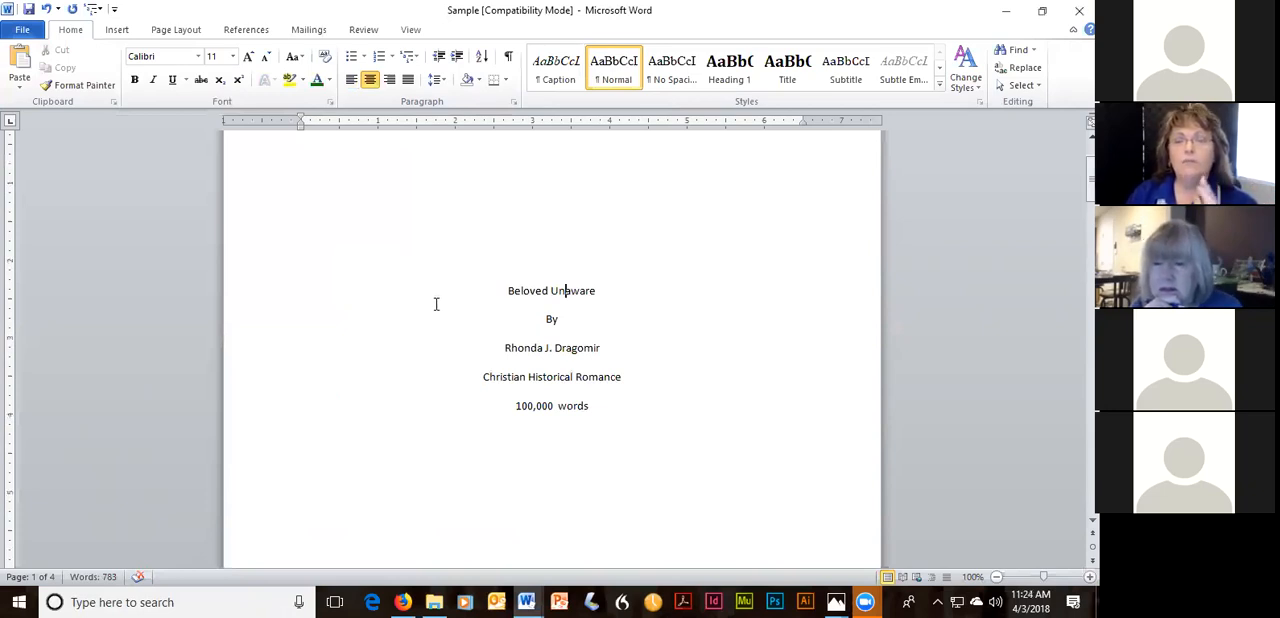
Create a new blank document containing the text "Start typing" and close it without saving.
left_click(21, 34)
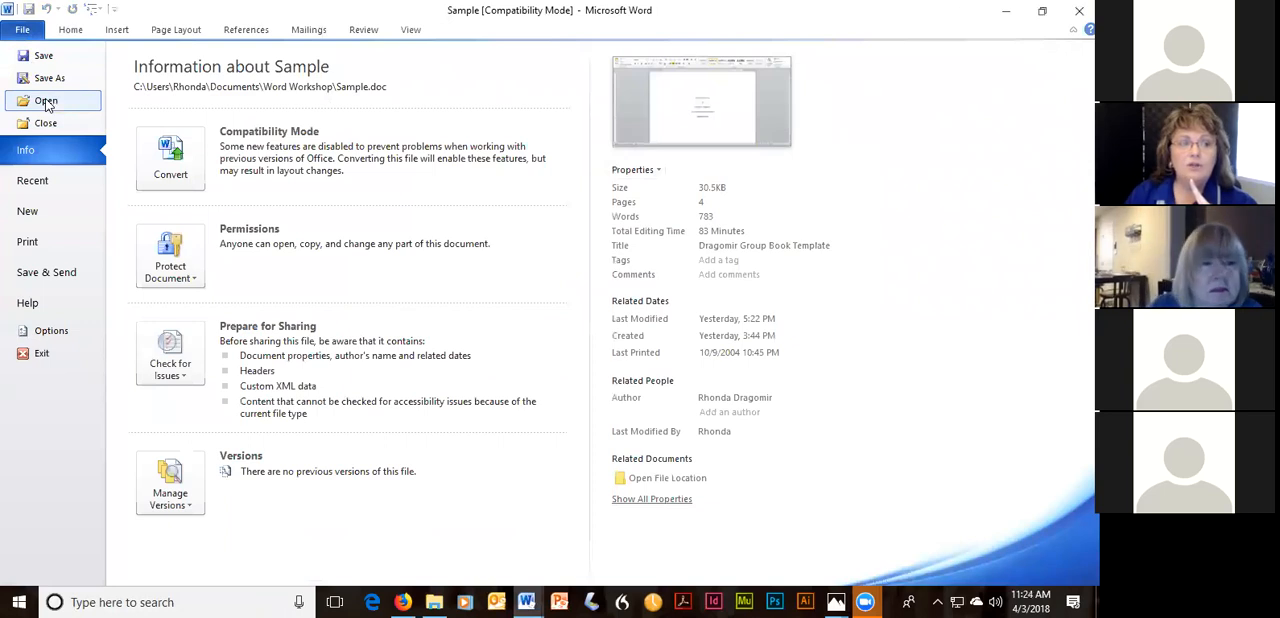
left_click(26, 211)
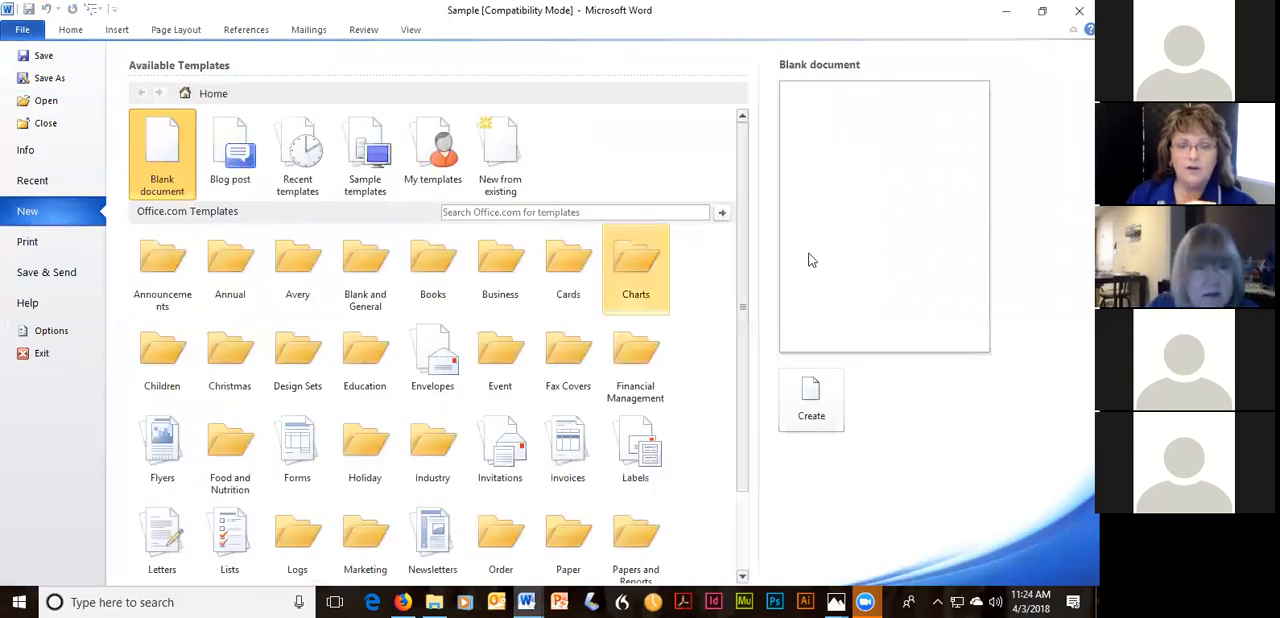
left_click(808, 405)
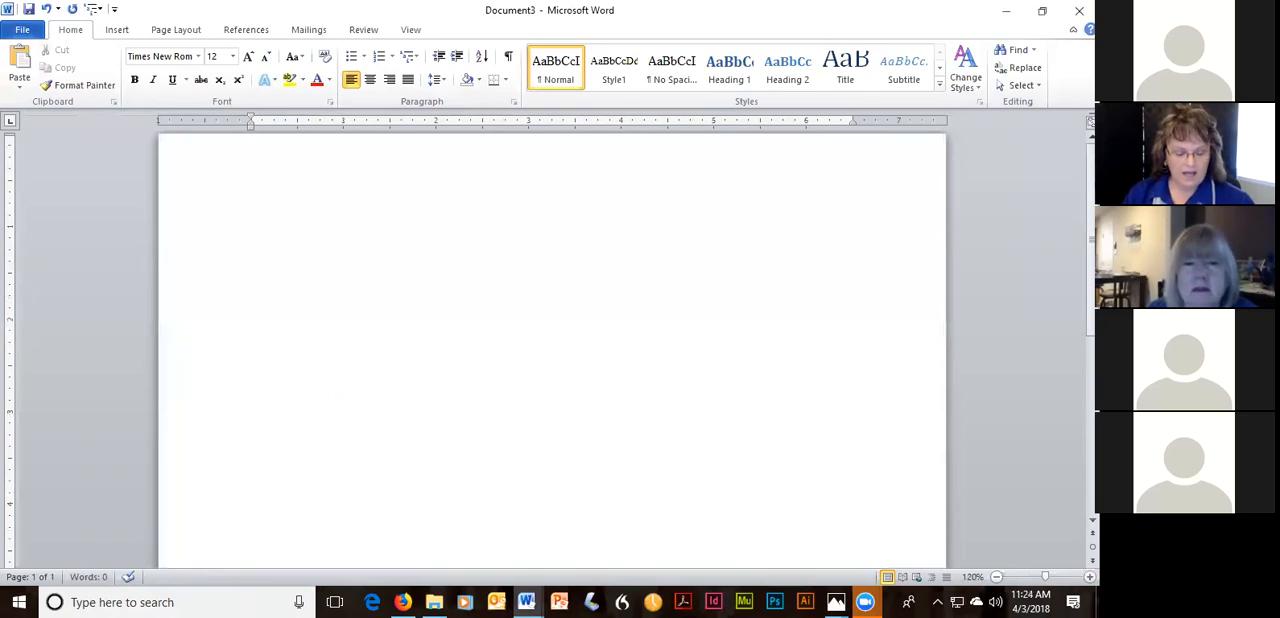
type("St")
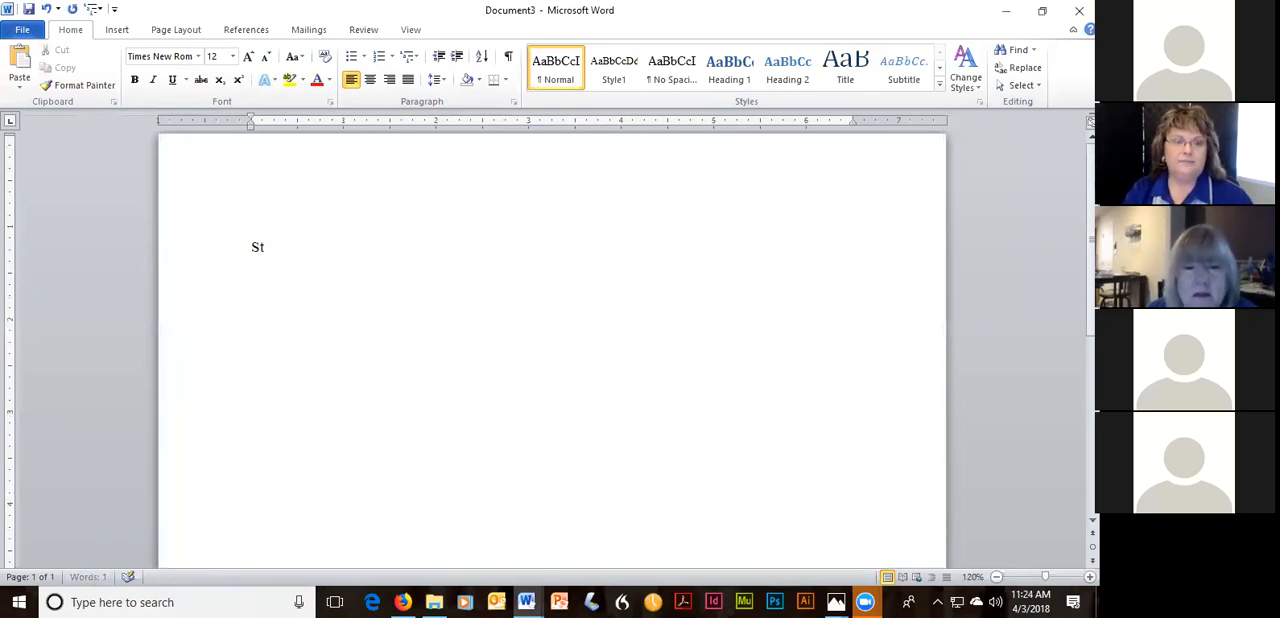
type("art typing")
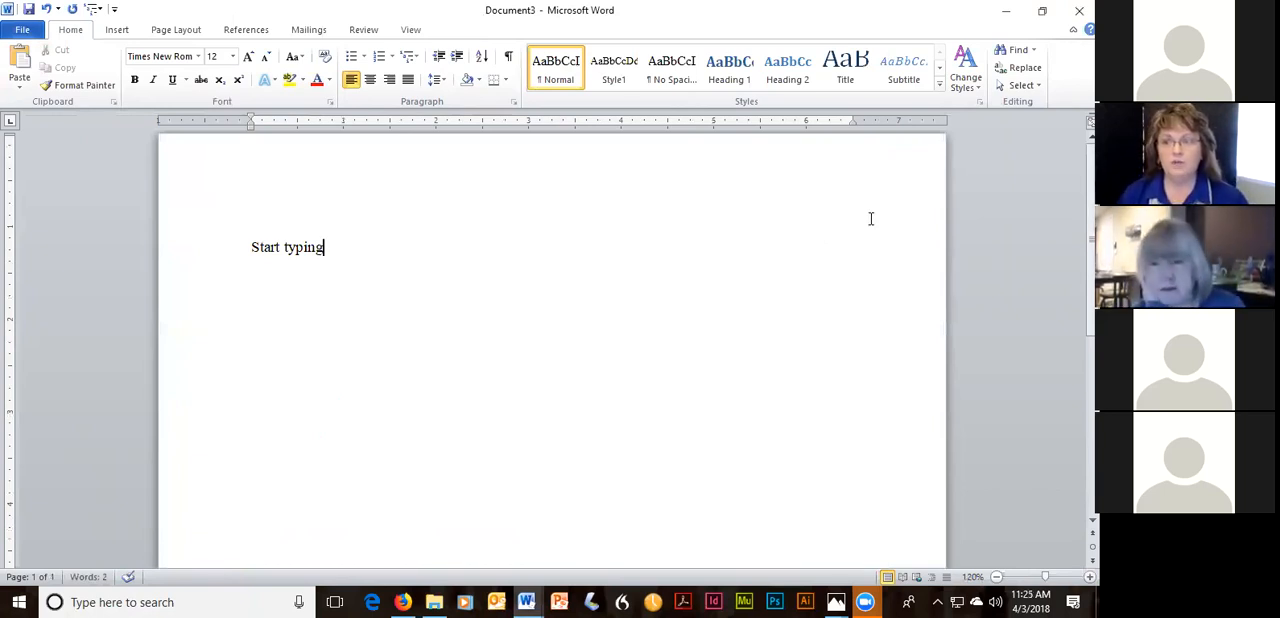
left_click(1079, 10)
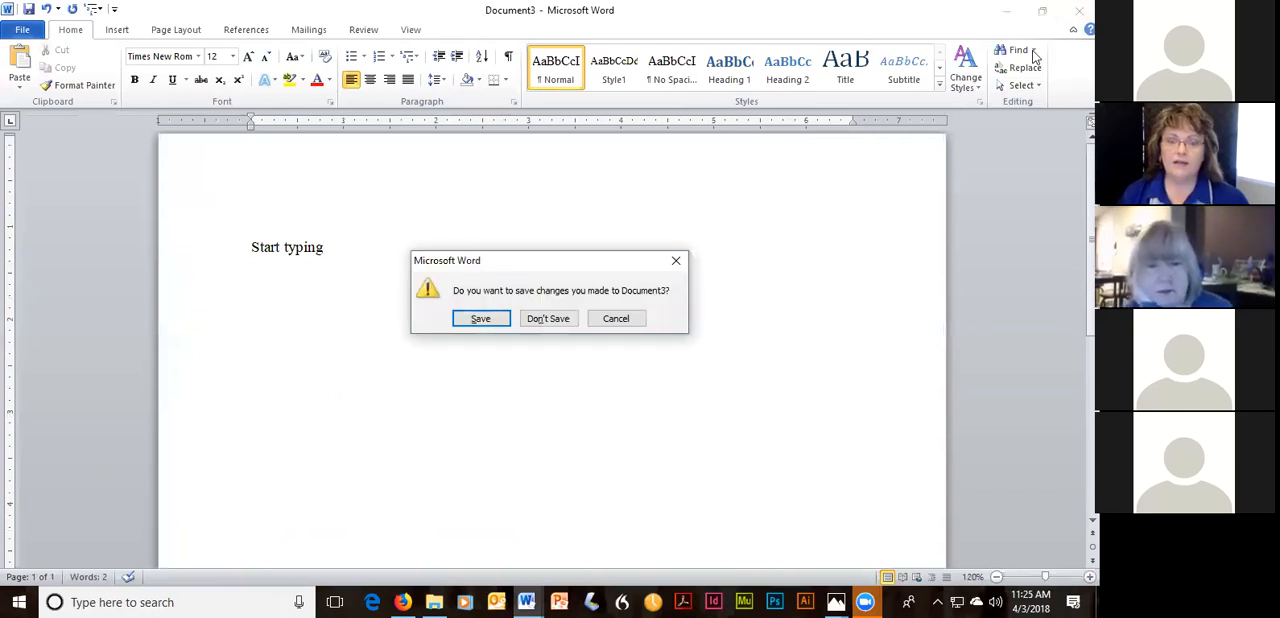
left_click(560, 318)
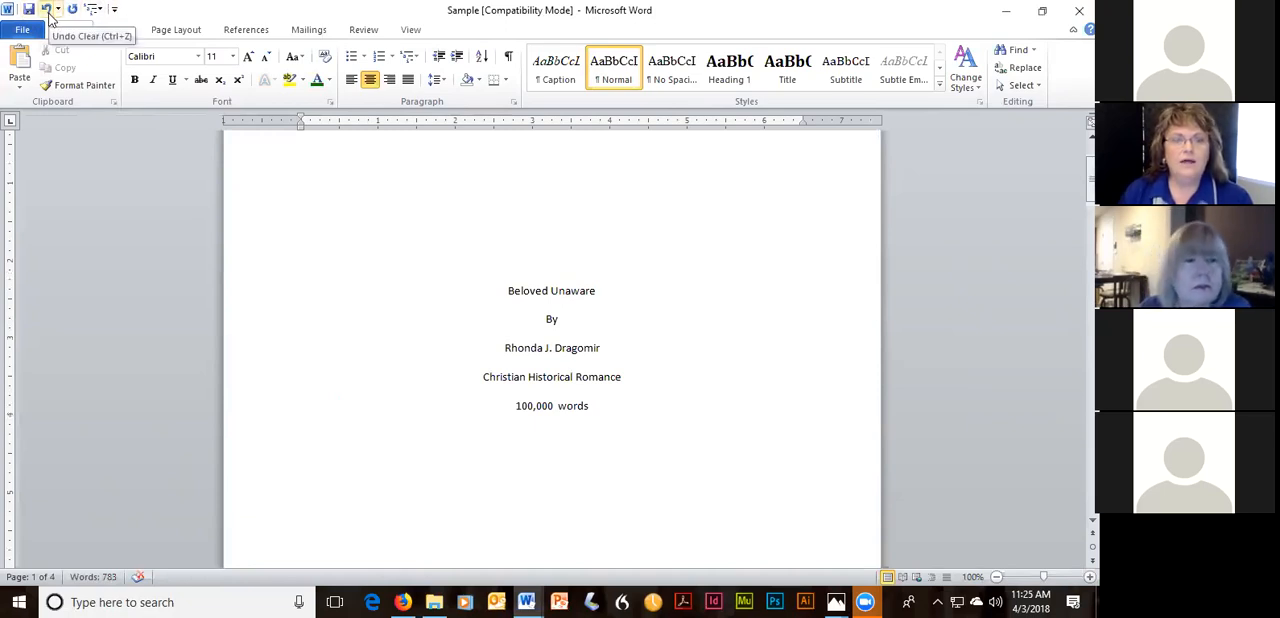
Undo the Sample document's edits back to before the bronc riding paragraph was inserted, and look at the Quick Access Toolbar's customization options.
left_click(50, 18)
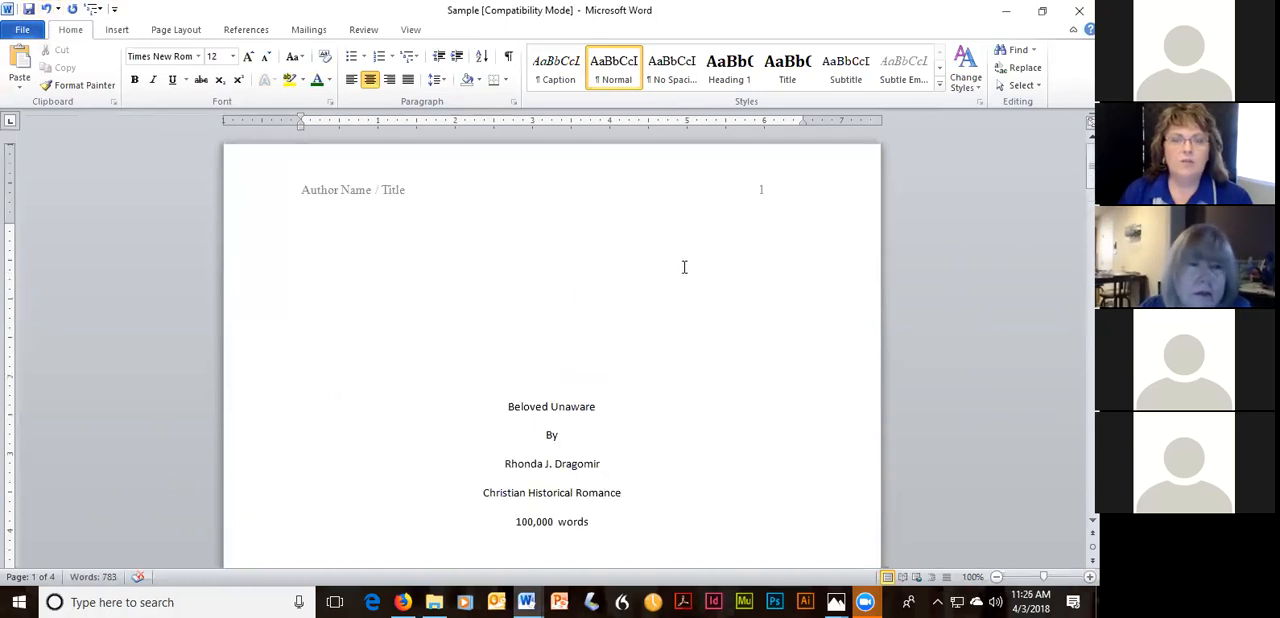
left_click(47, 12)
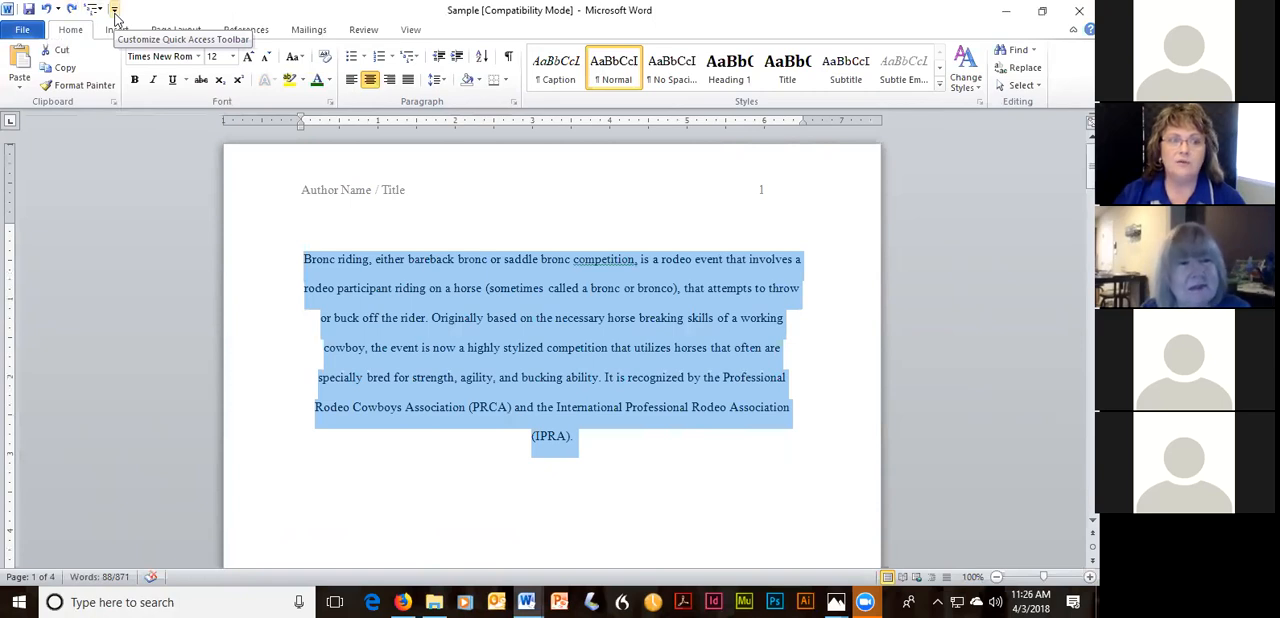
left_click(115, 12)
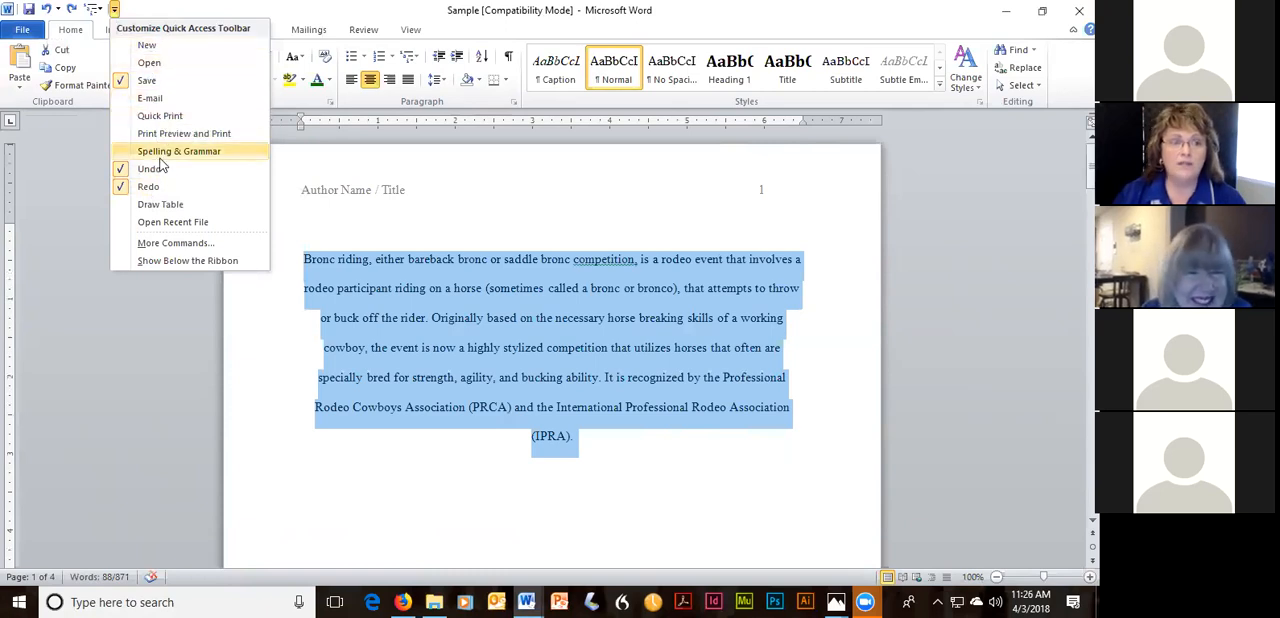
left_click(115, 10)
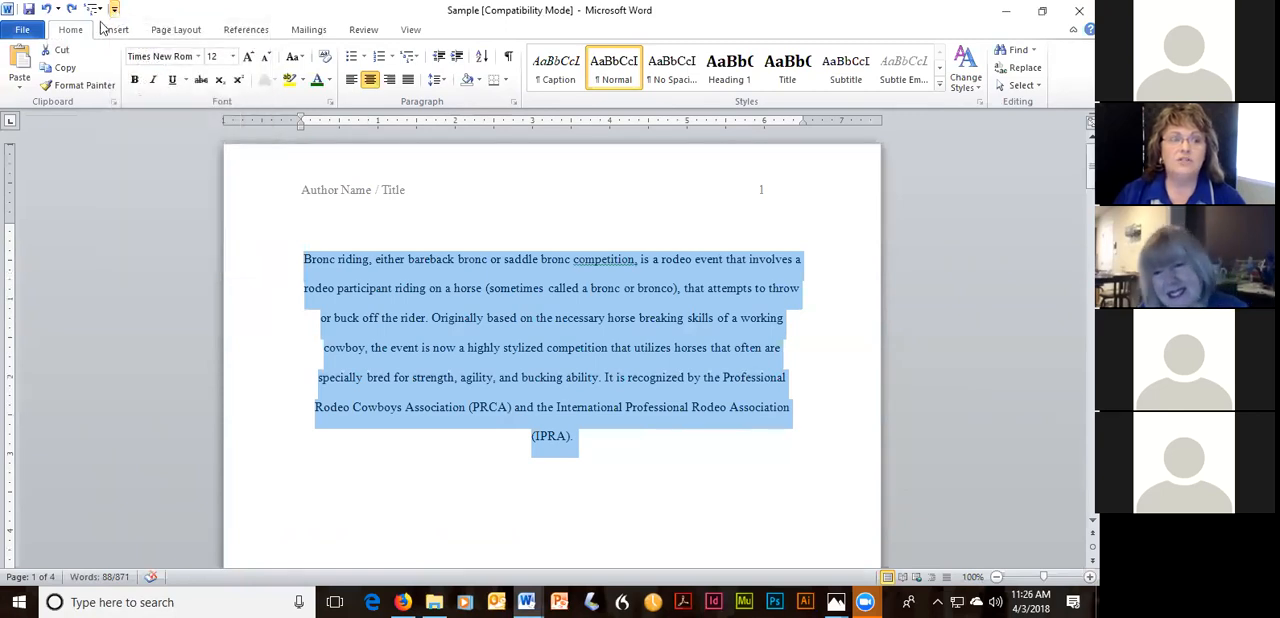
left_click(46, 10)
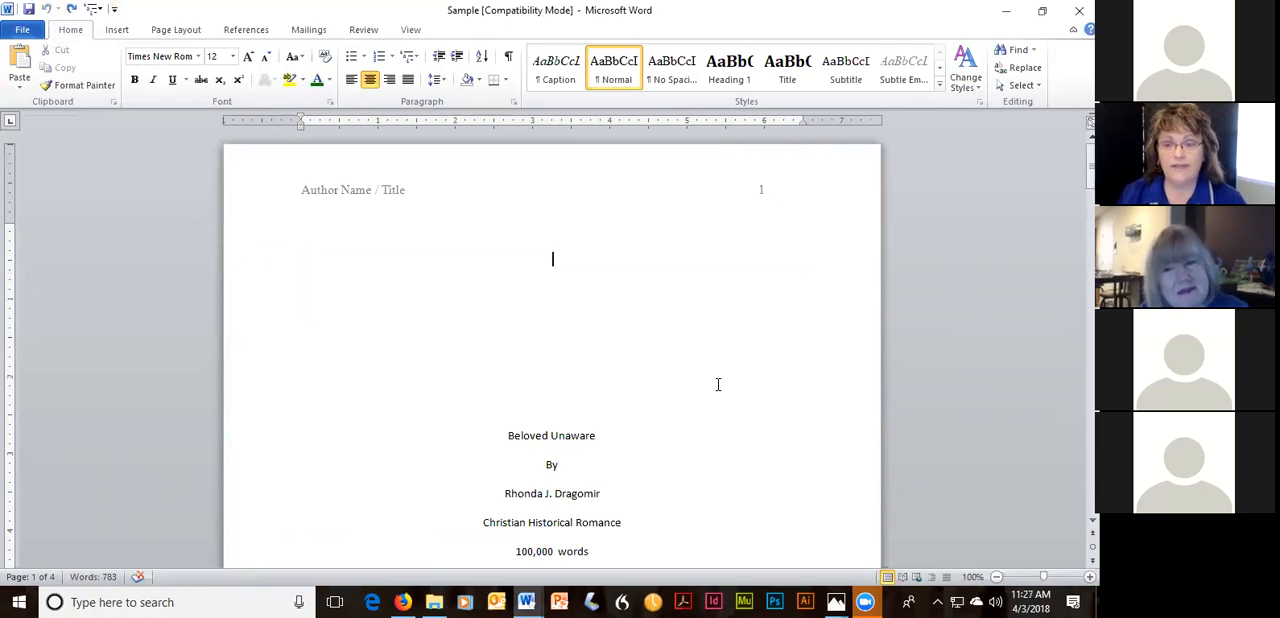
Look through the Sample document's title page, contact block and Chapter One text to examine their formatting.
scroll(717, 384, "down", 1)
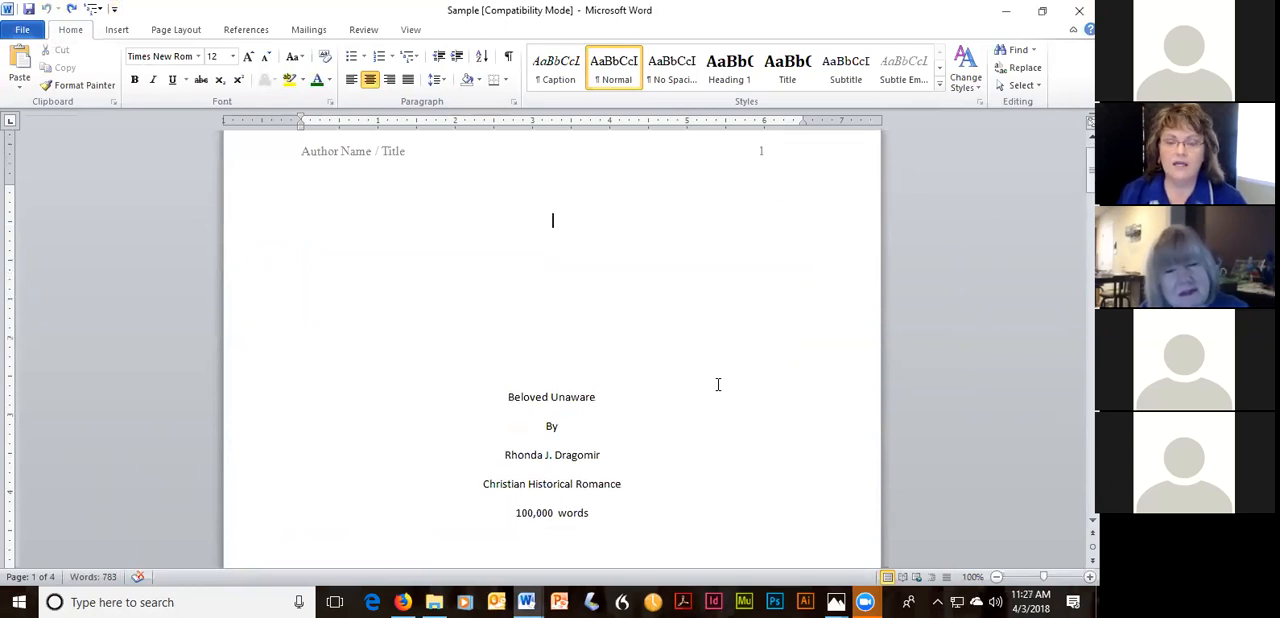
scroll(717, 384, "down", 15)
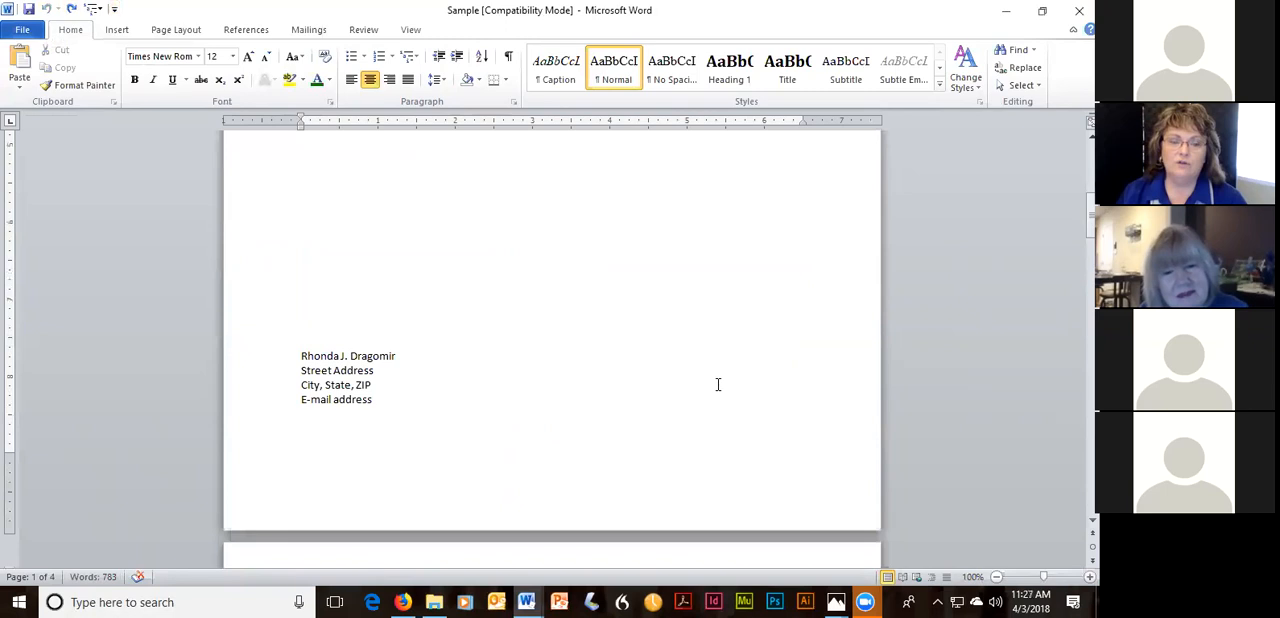
scroll(717, 384, "down", 12)
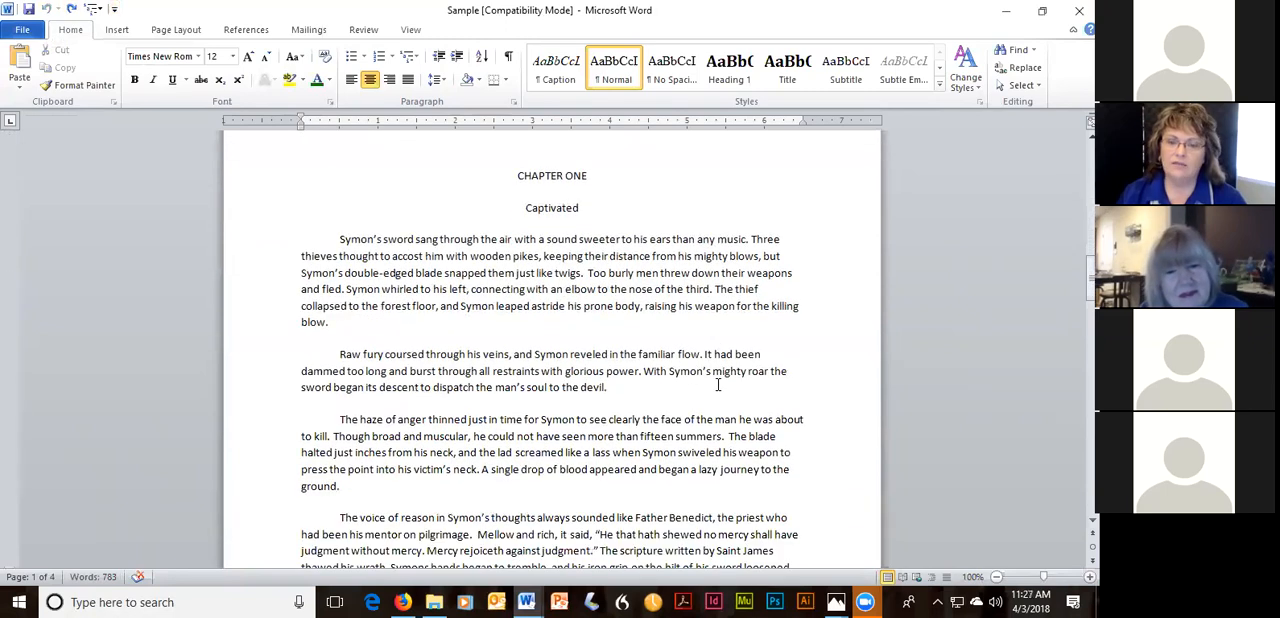
scroll(717, 384, "down", 4)
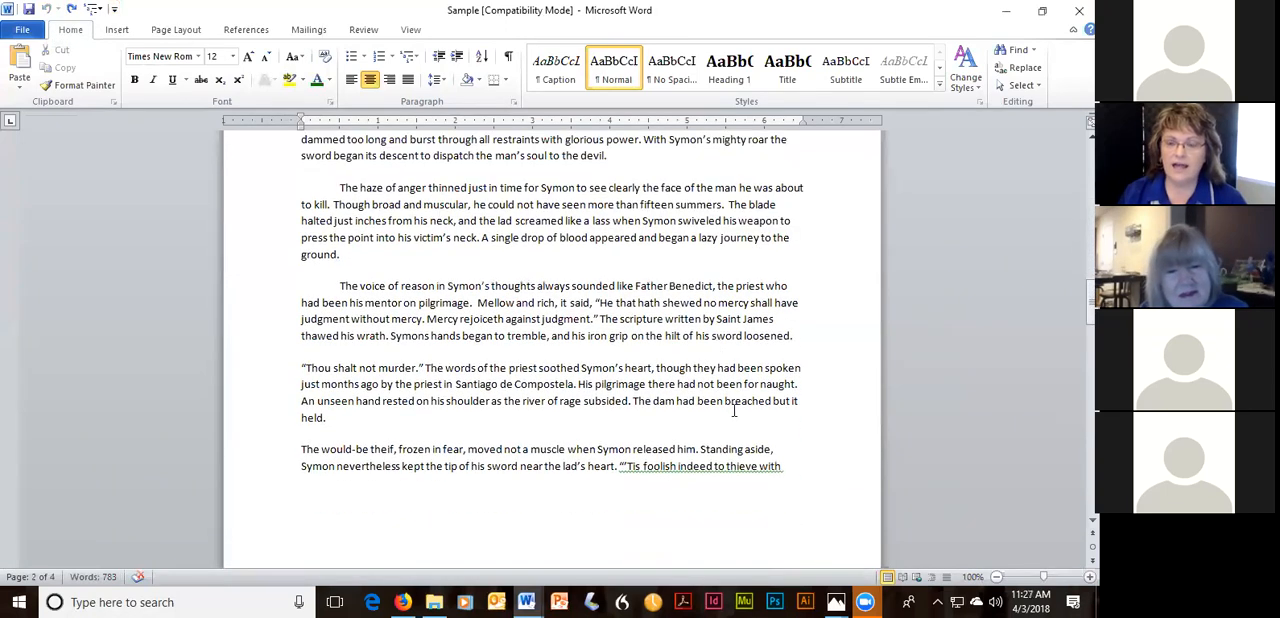
scroll(732, 410, "up", 4)
scroll(732, 410, "up", 4)
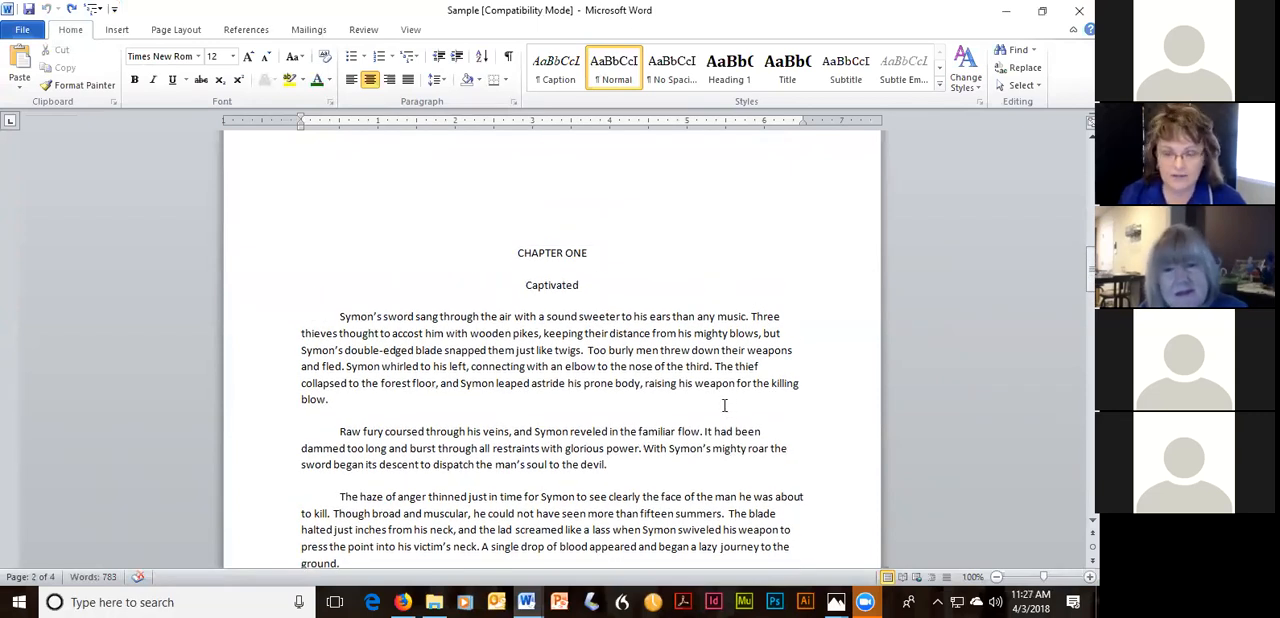
scroll(666, 262, "up", 6)
scroll(666, 262, "up", 19)
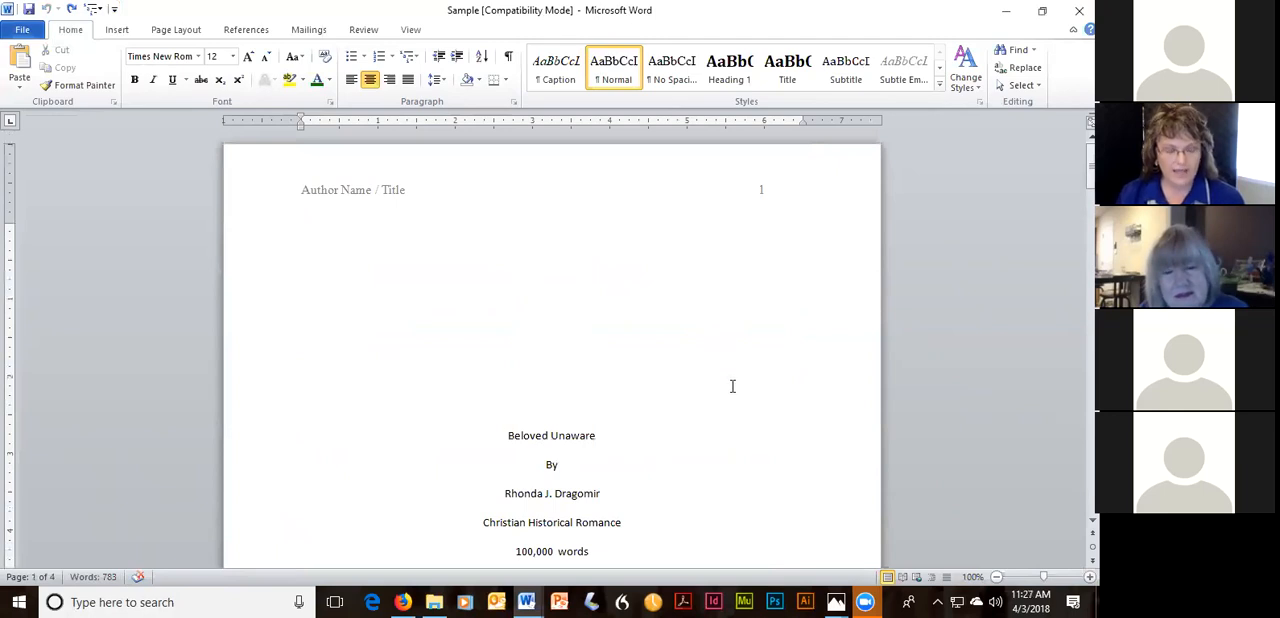
Set the font of the entire Sample document to Times New Roman at 12 points.
key("ctrl+a")
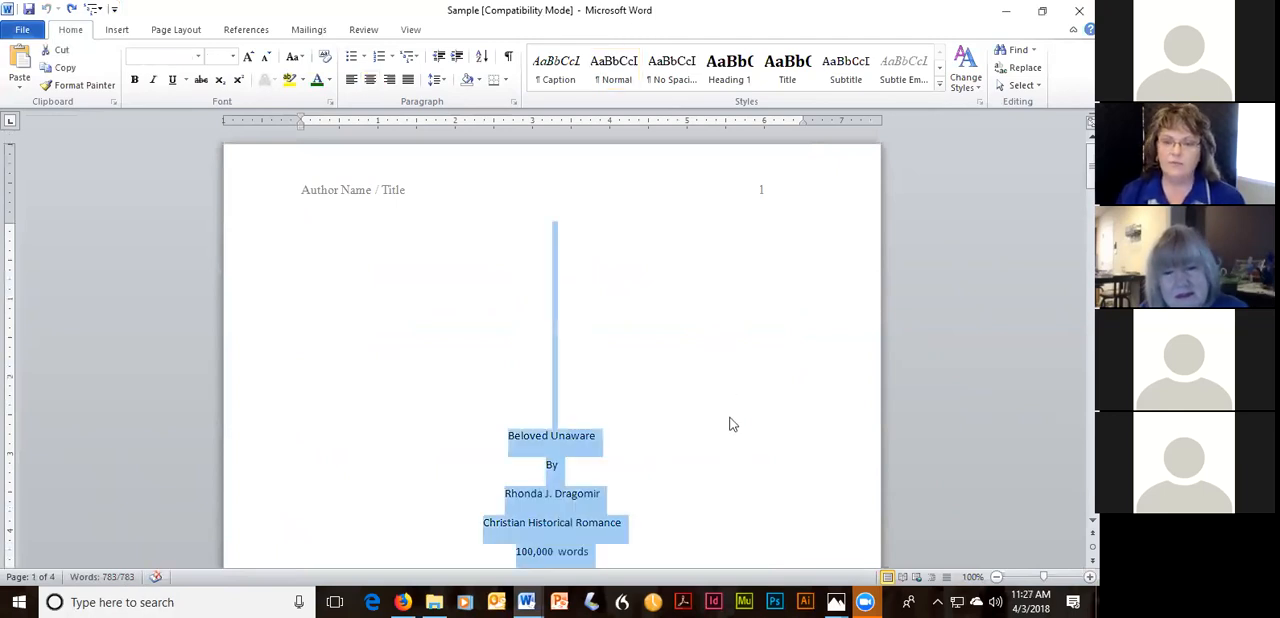
scroll(720, 380, "down", 20)
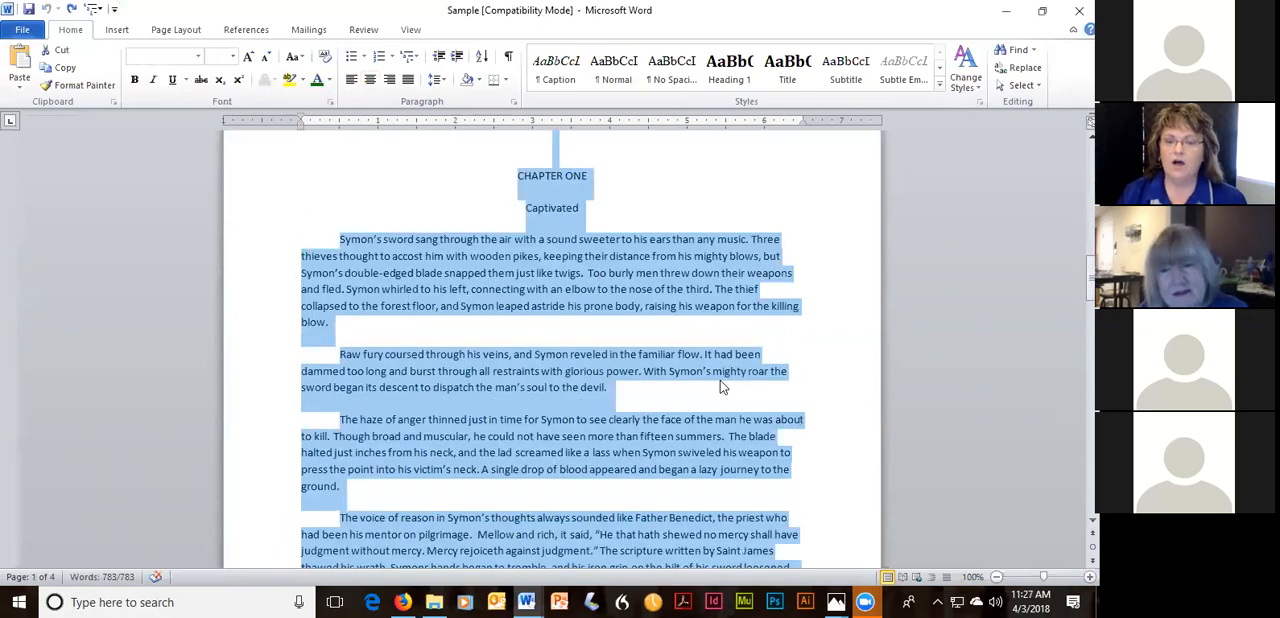
scroll(718, 380, "up", 20)
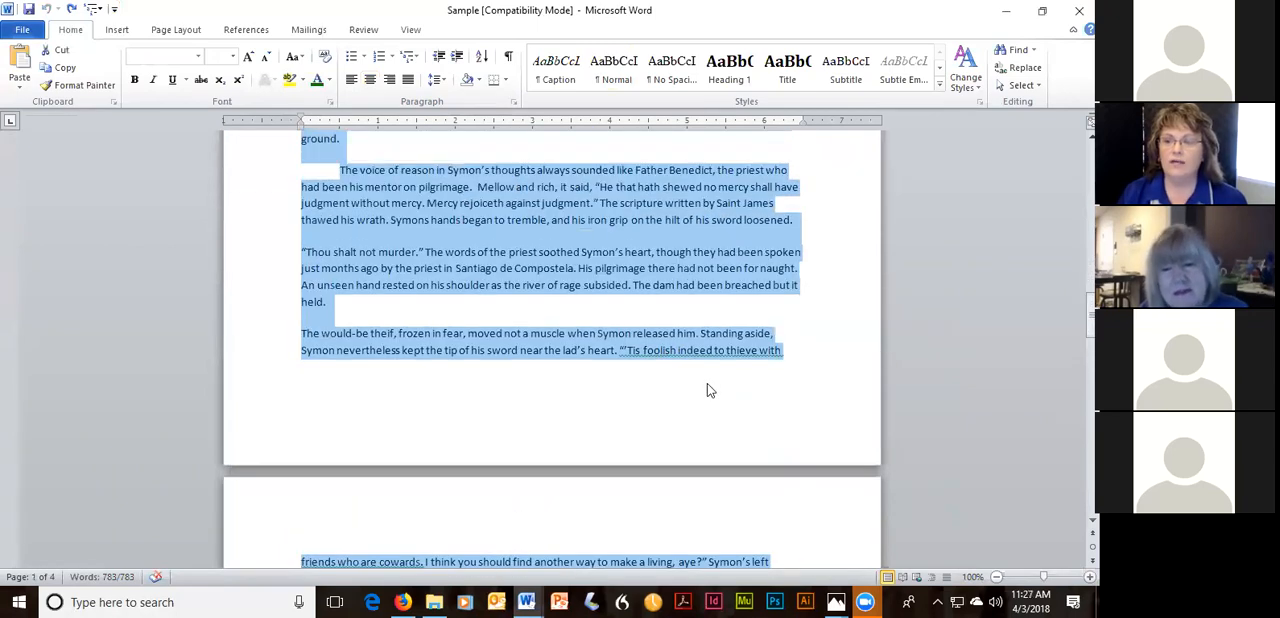
left_click(200, 57)
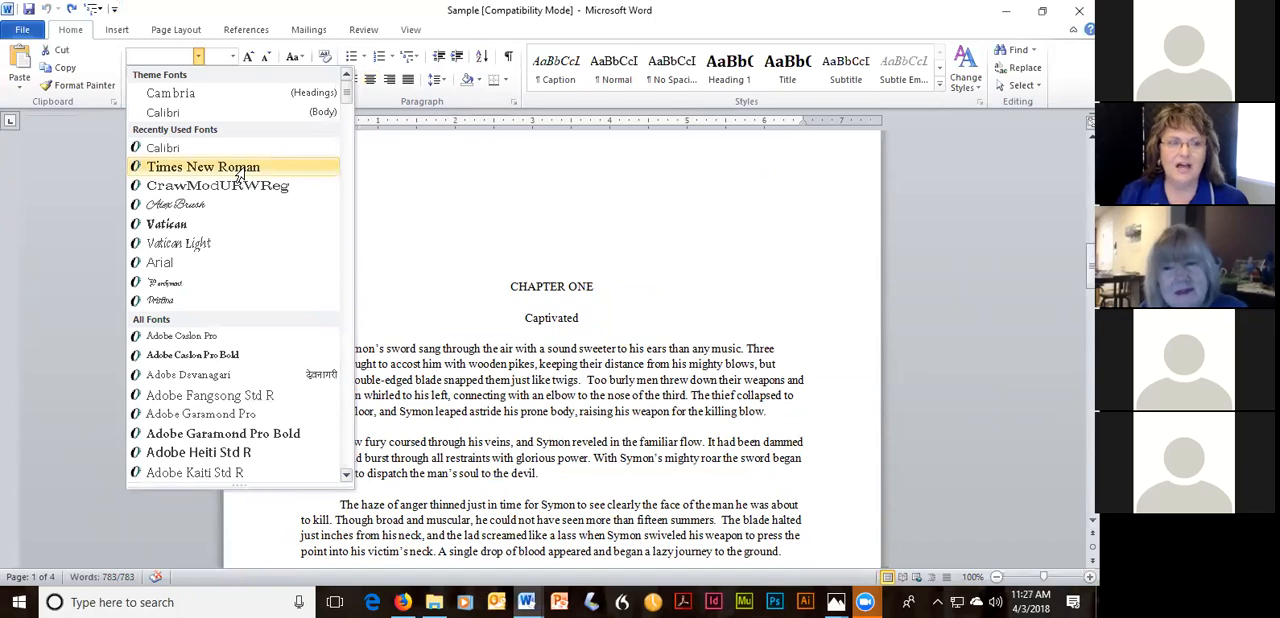
key("ctrl+a")
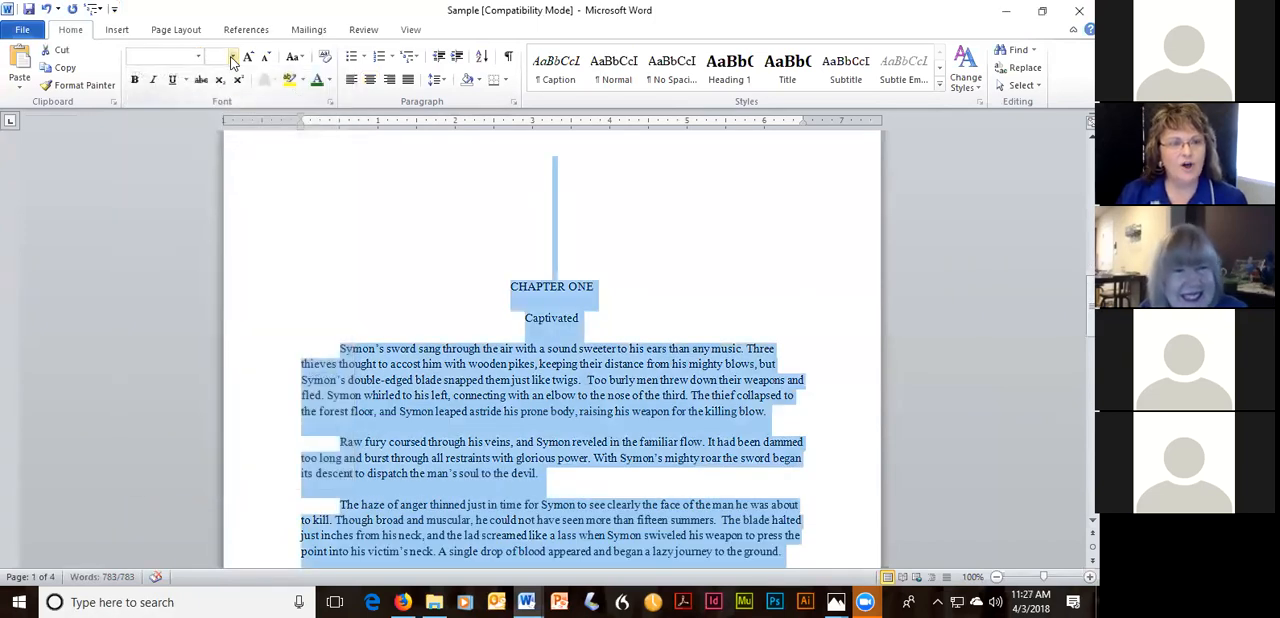
left_click(232, 57)
left_click(214, 130)
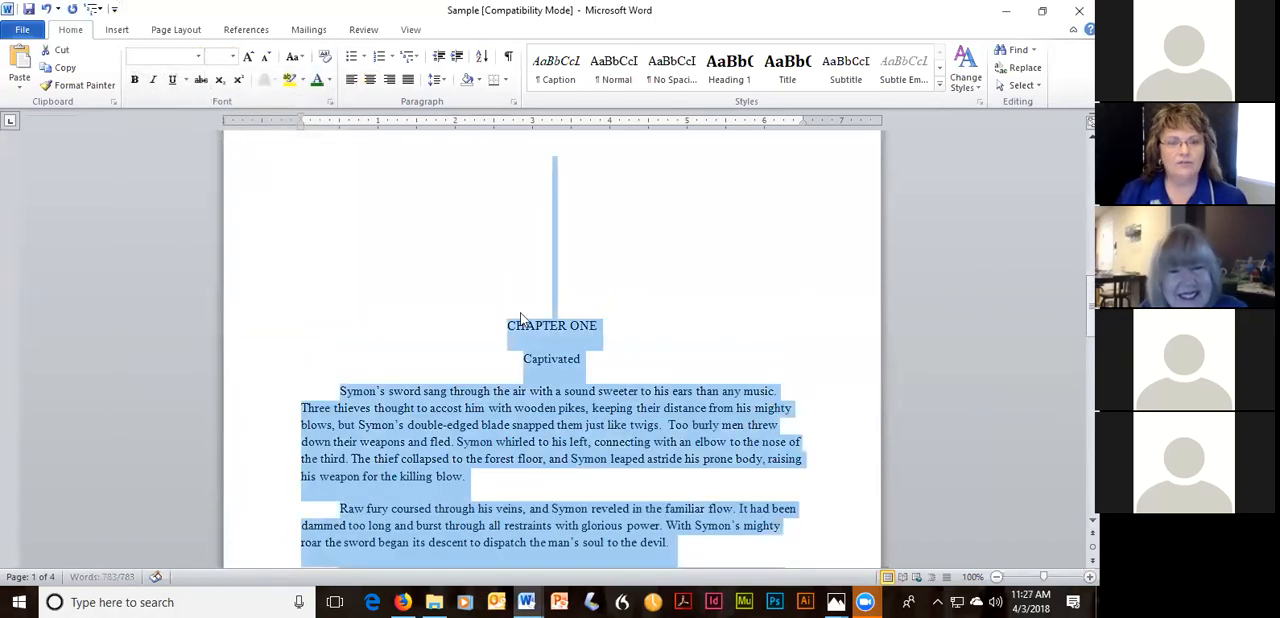
left_click(752, 299)
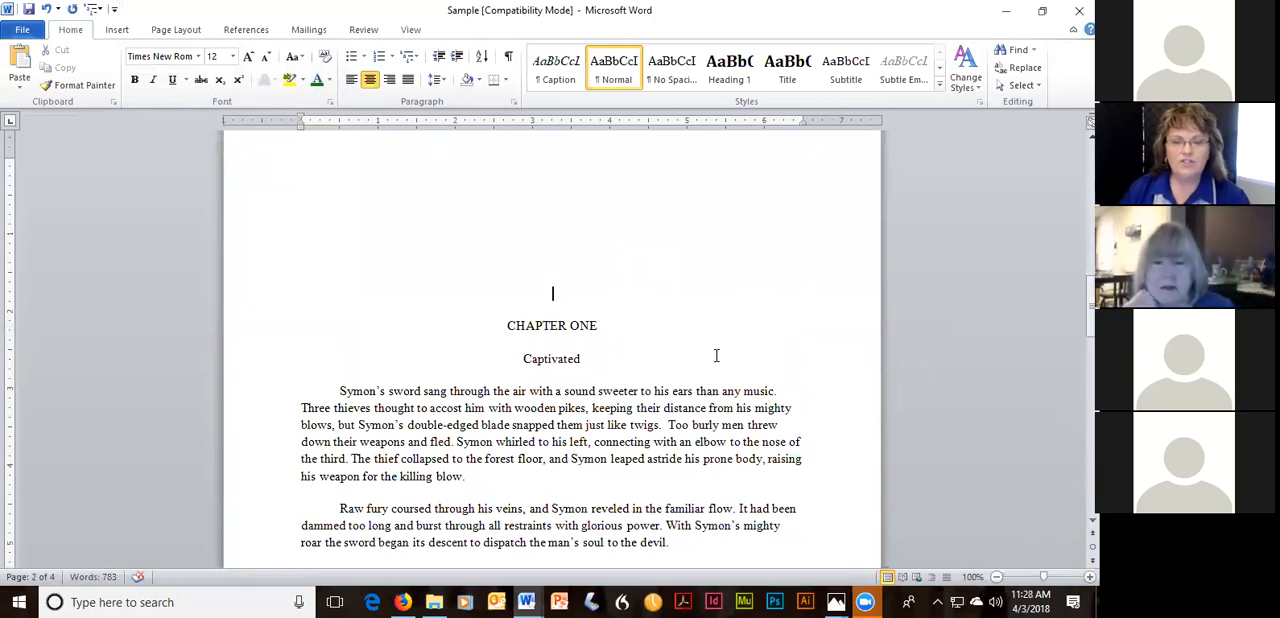
Return to the Sample document's title page and check its page margins against the preset margin options.
scroll(714, 352, "up", 15)
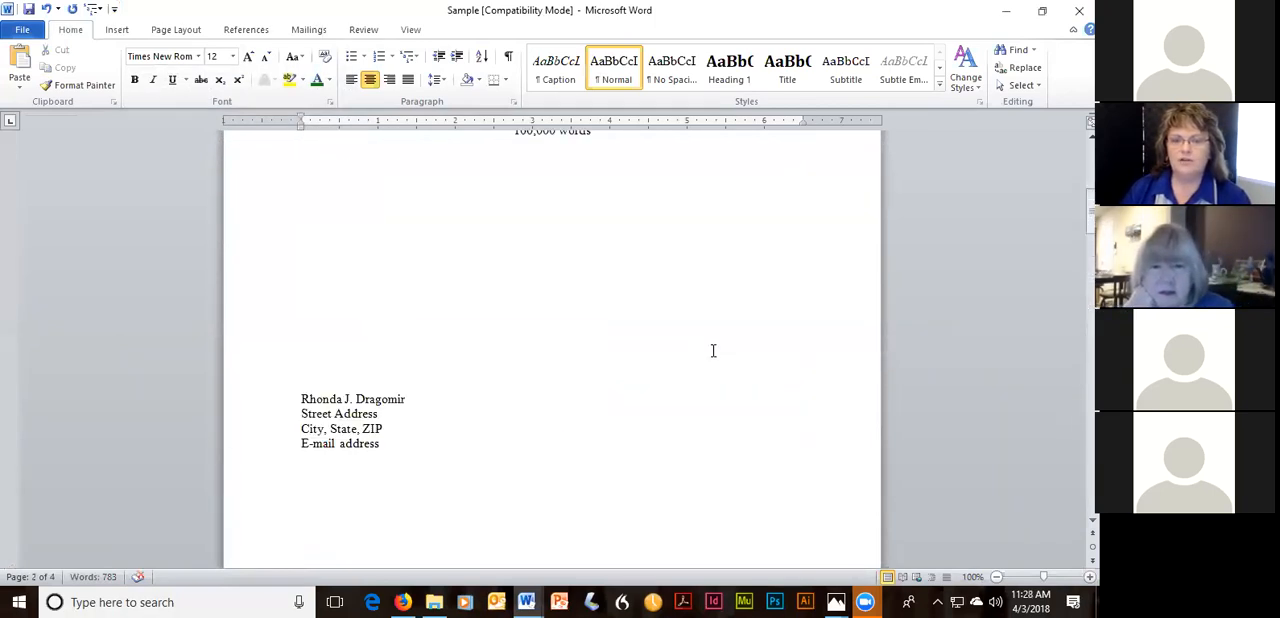
scroll(711, 350, "up", 5)
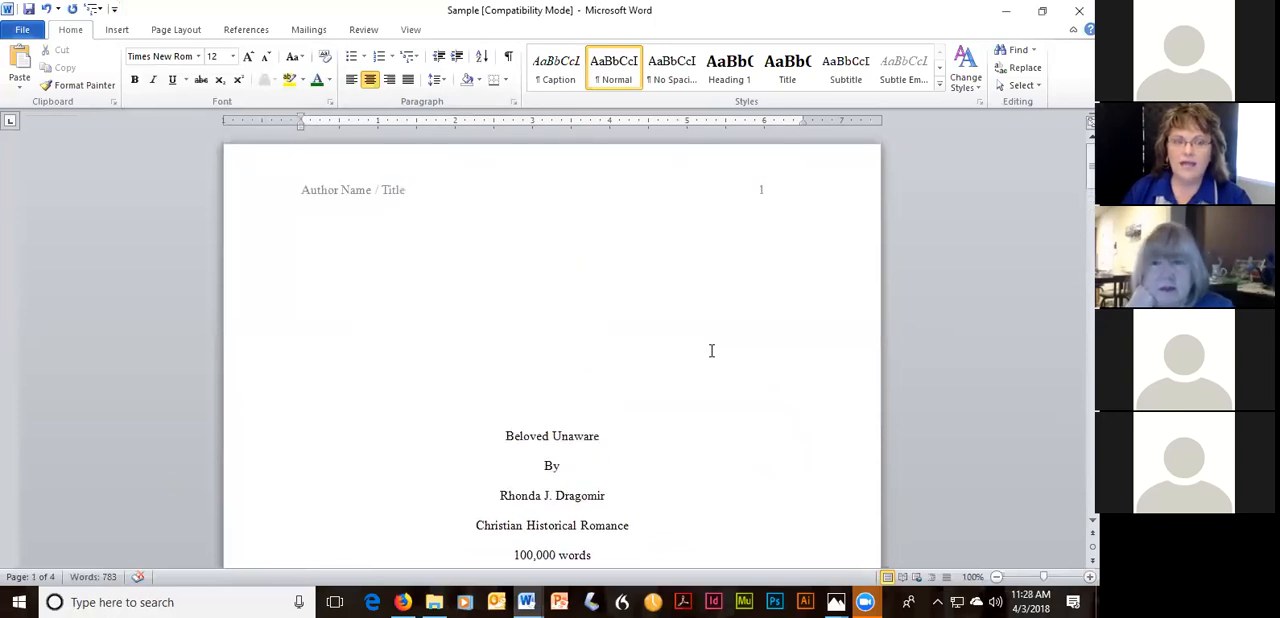
left_click(174, 30)
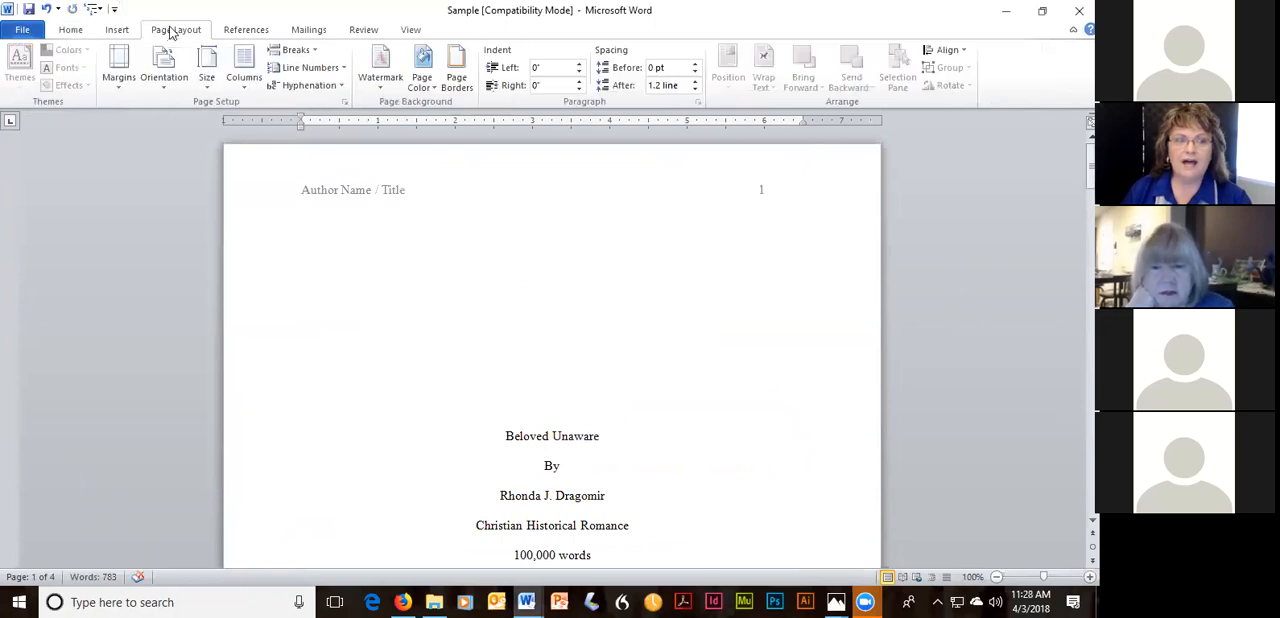
left_click(118, 68)
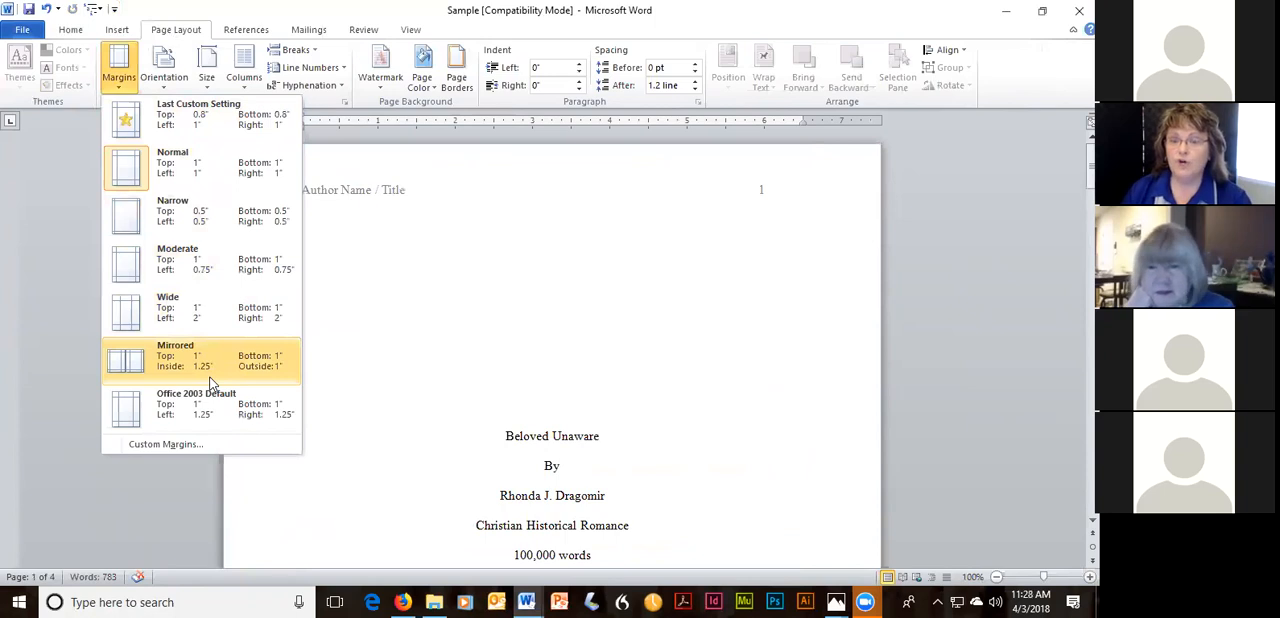
left_click(468, 271)
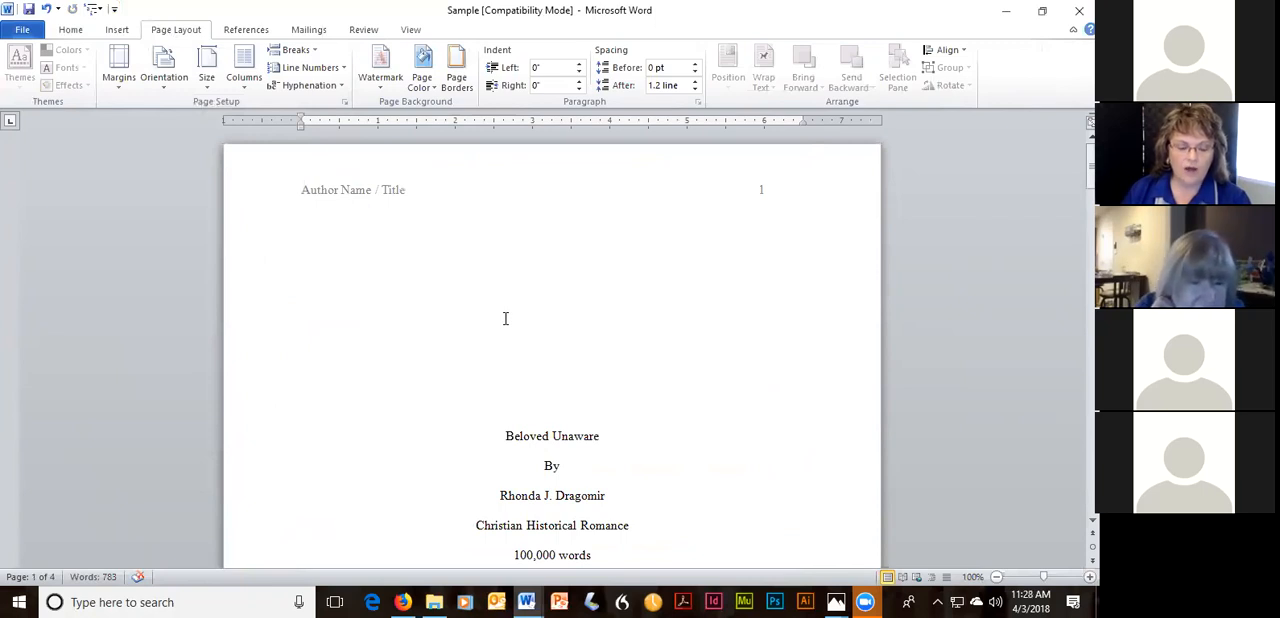
scroll(683, 320, "down", 3)
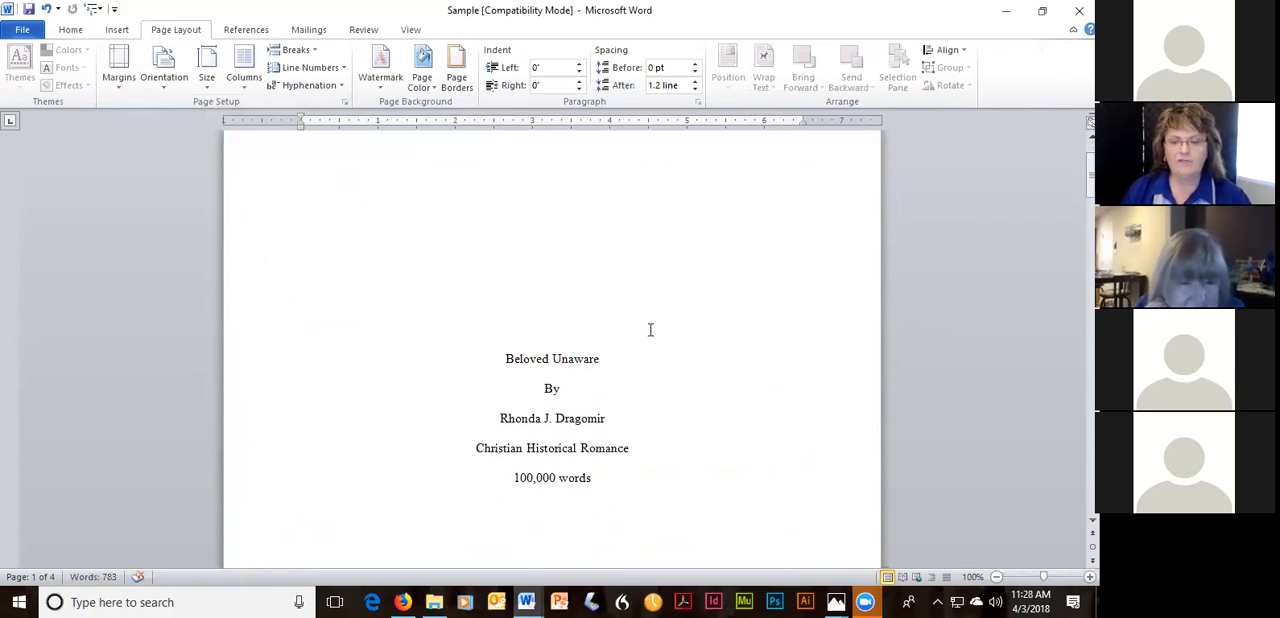
scroll(719, 317, "up", 3)
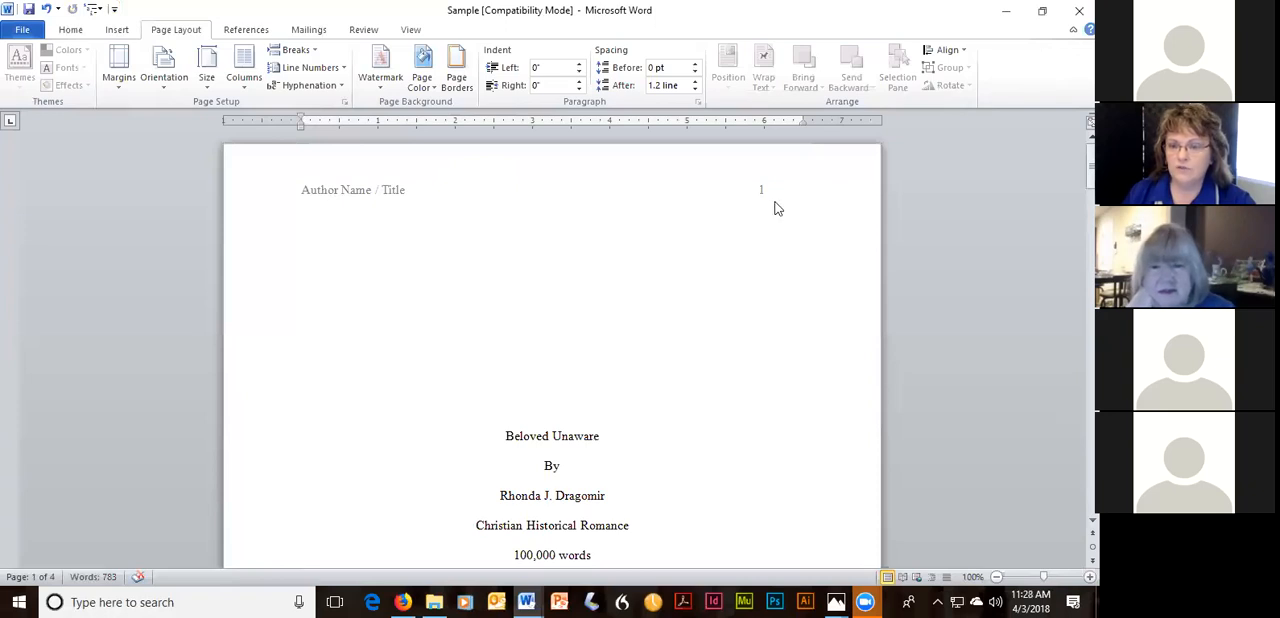
Switch to the DG_BookTemplate document and review its title page layout and contact block.
left_click(526, 600)
left_click(371, 545)
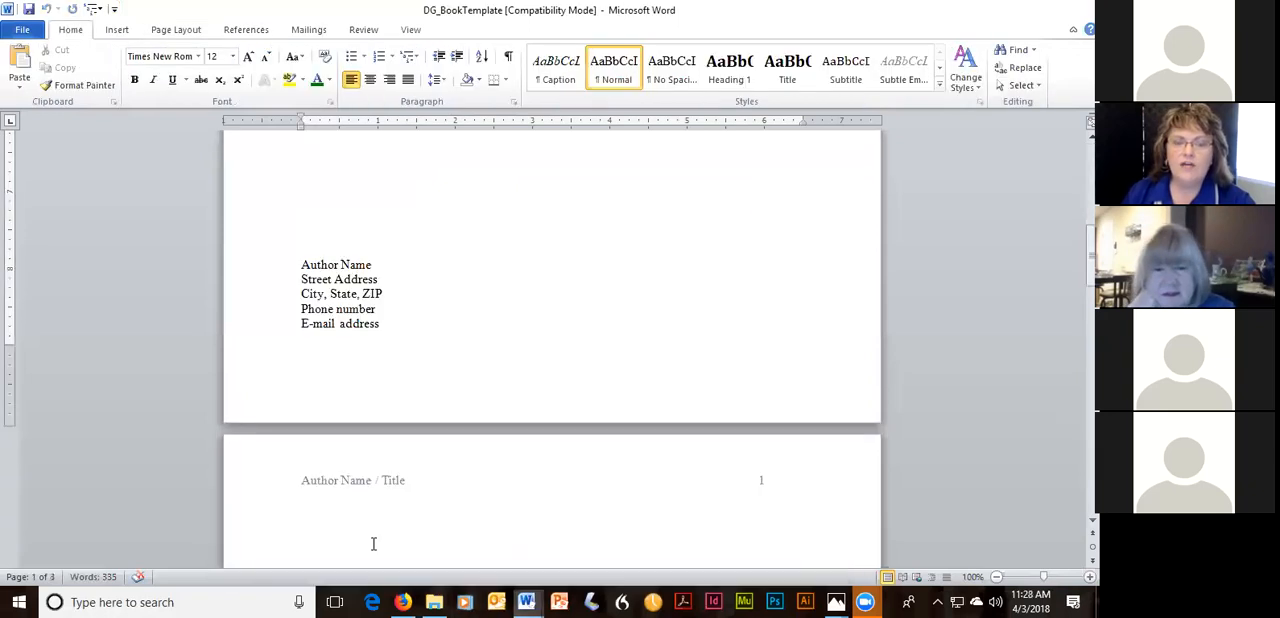
key("ctrl+Home")
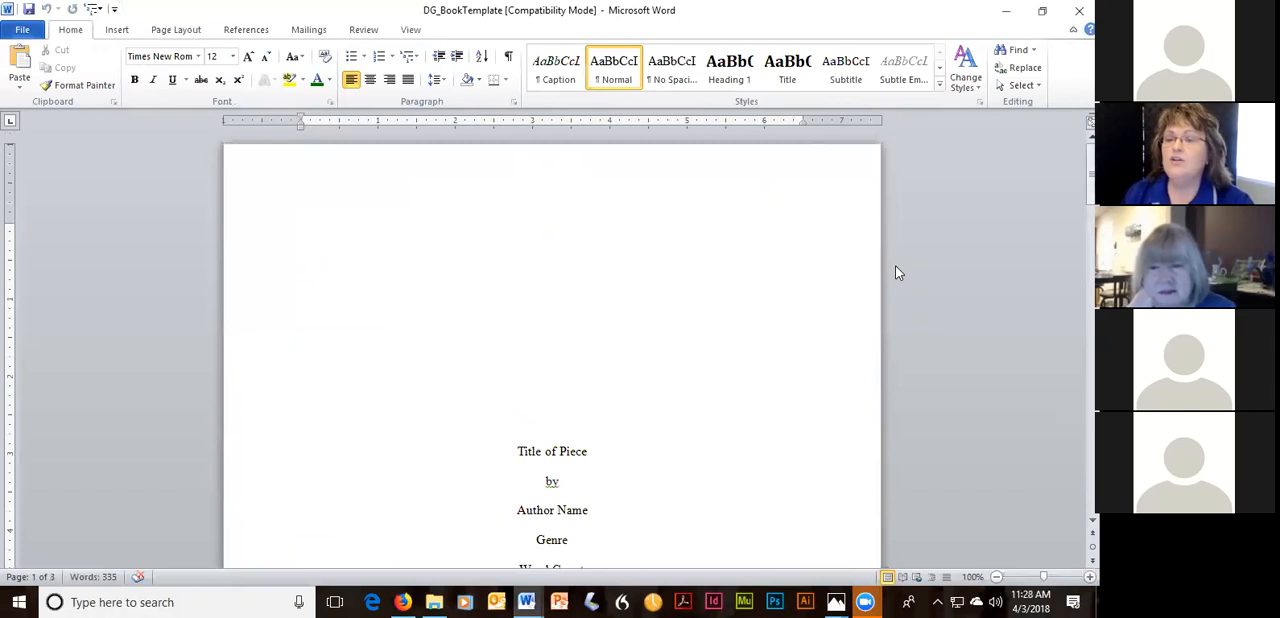
scroll(897, 272, "down", 8)
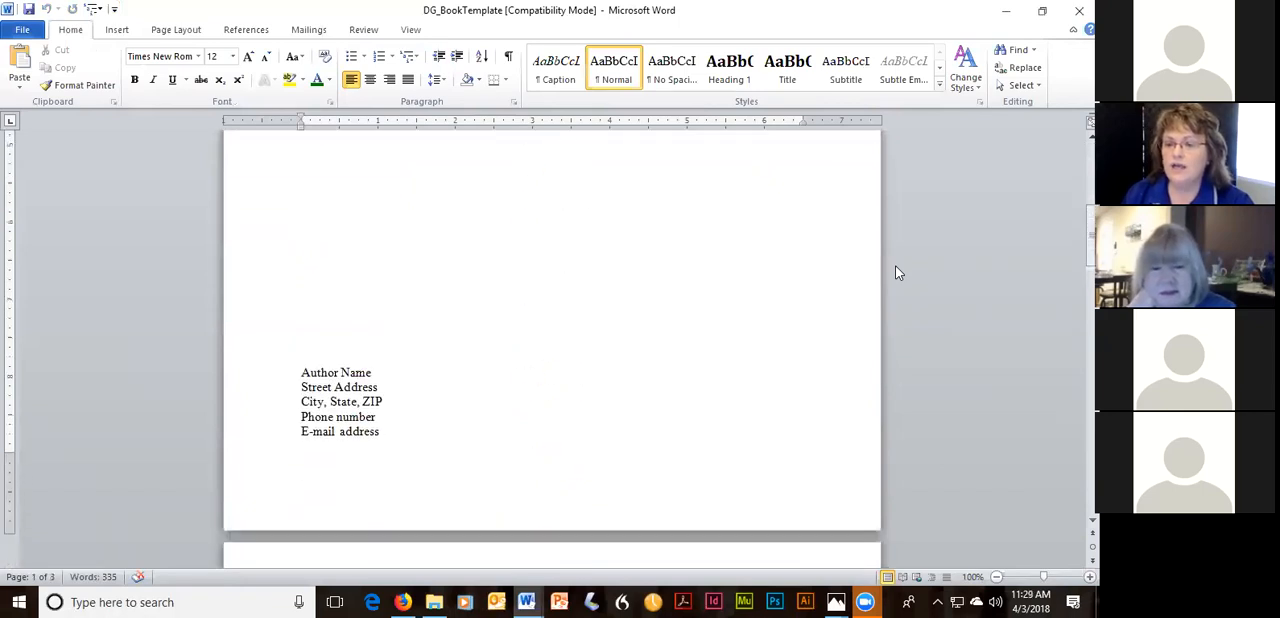
Review the book template's contact block, running header and chapter opening page for their layout.
scroll(770, 366, "down", 5)
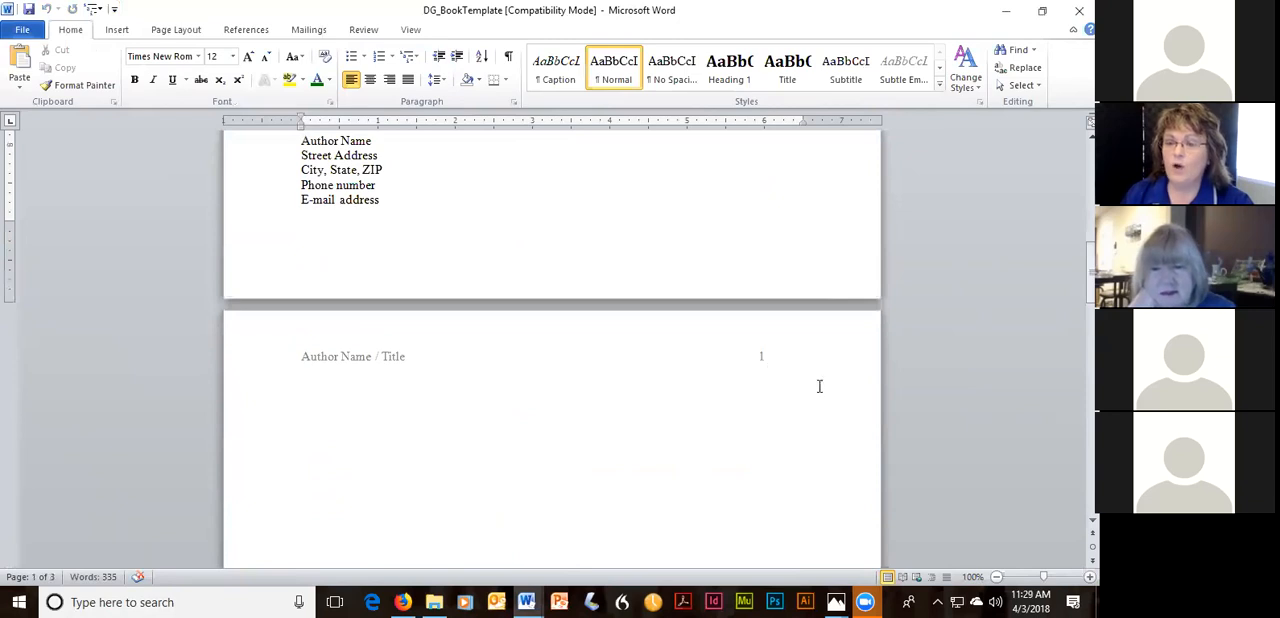
scroll(820, 383, "down", 4)
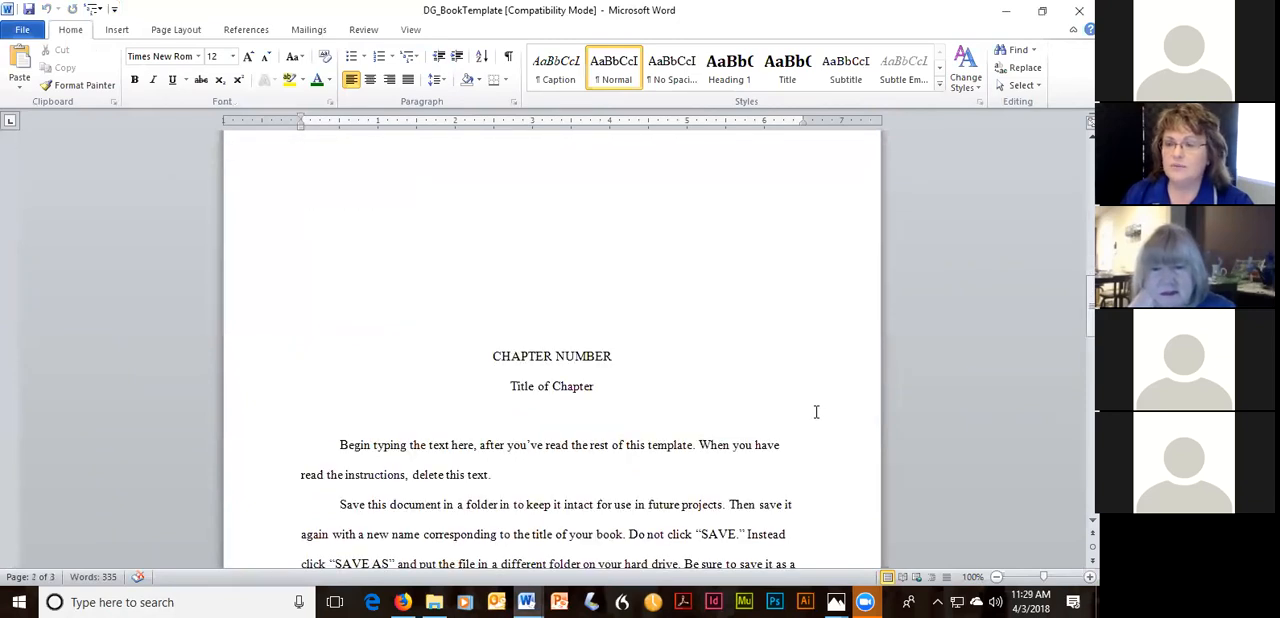
scroll(816, 411, "up", 12)
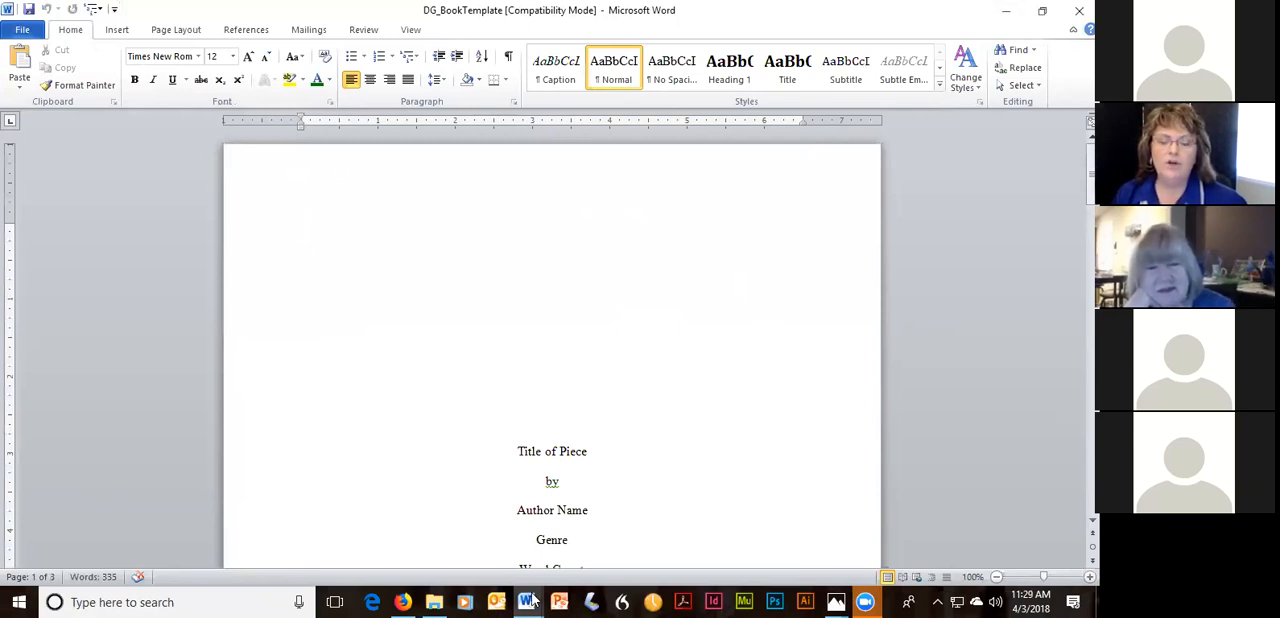
Switch to the Sample document and open its first-page header for inspection, returning to the body text.
mouse_move(527, 599)
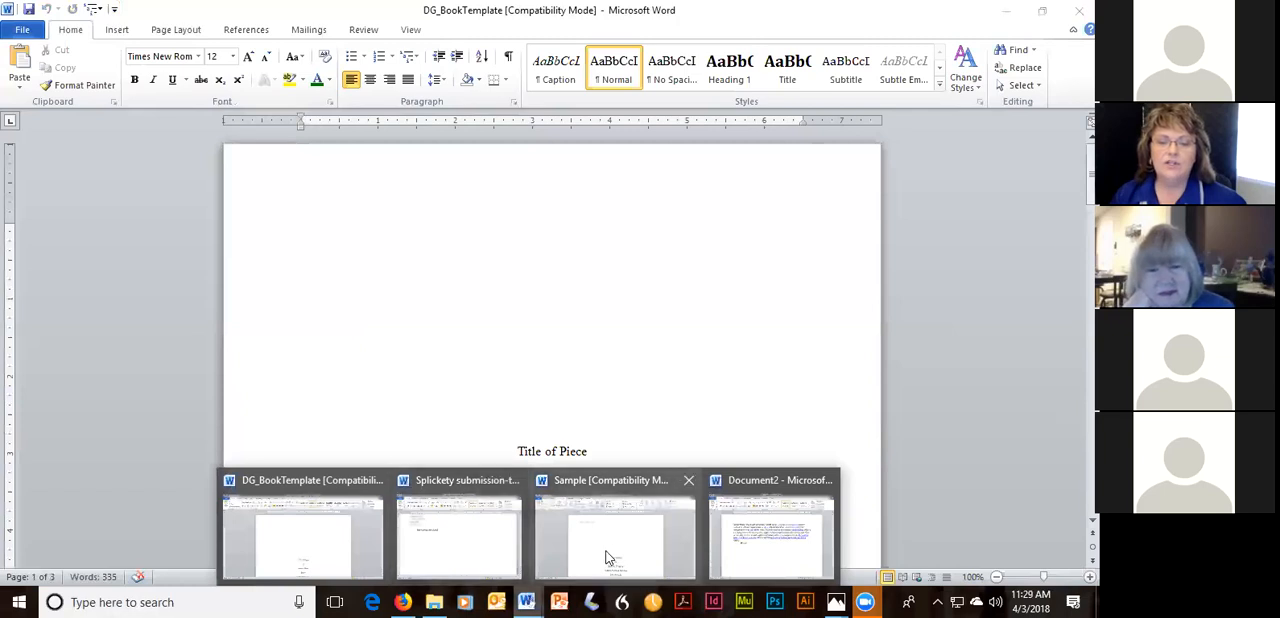
left_click(605, 545)
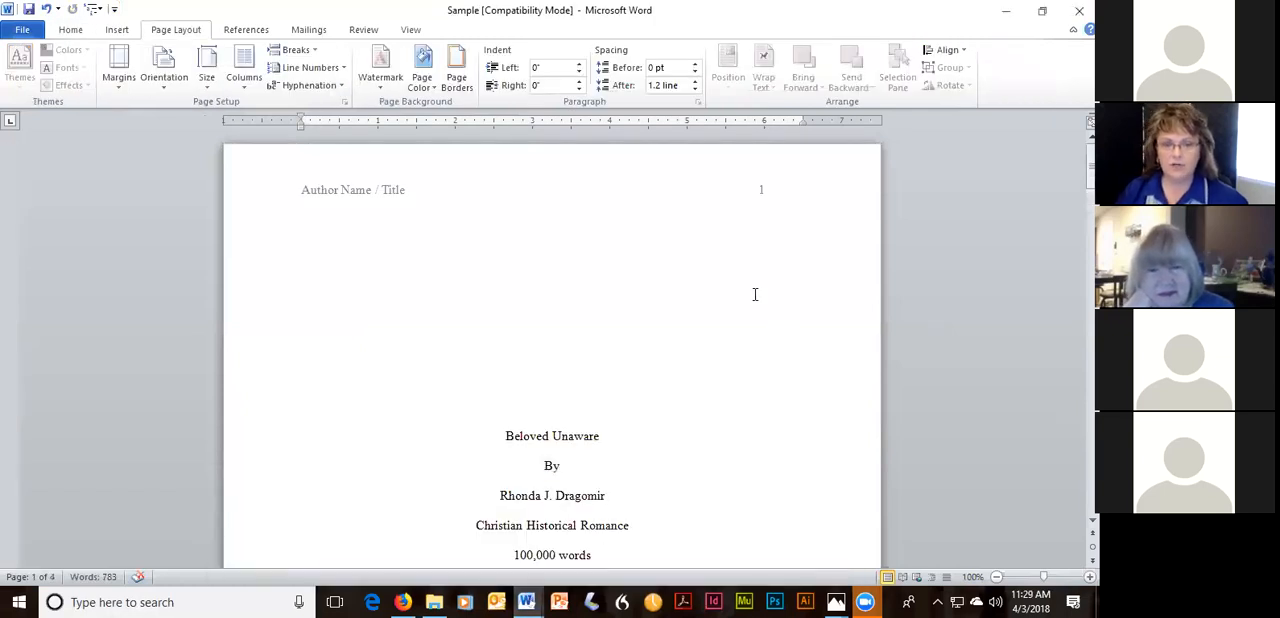
double_click(413, 194)
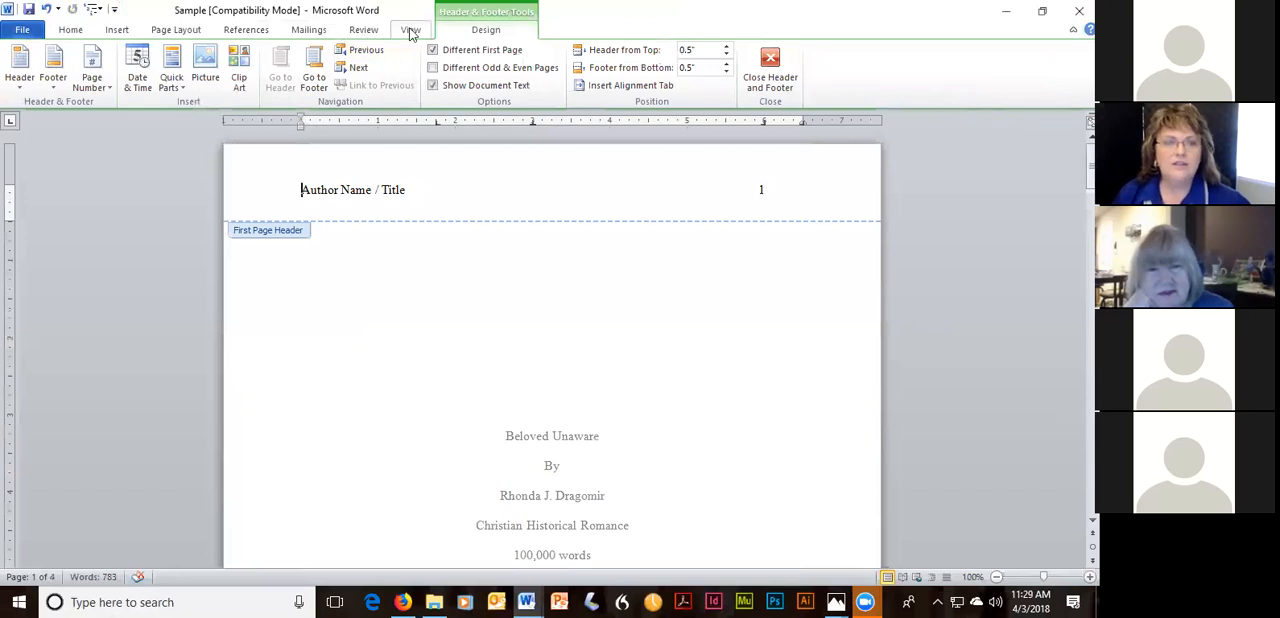
key("Home")
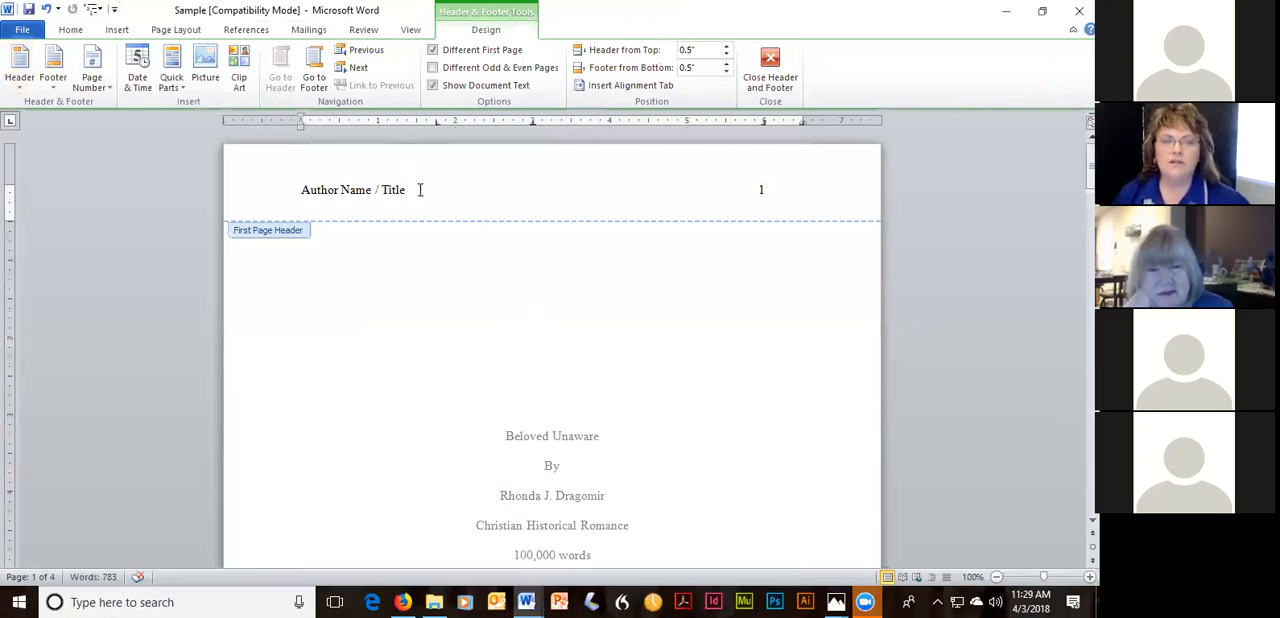
double_click(560, 439)
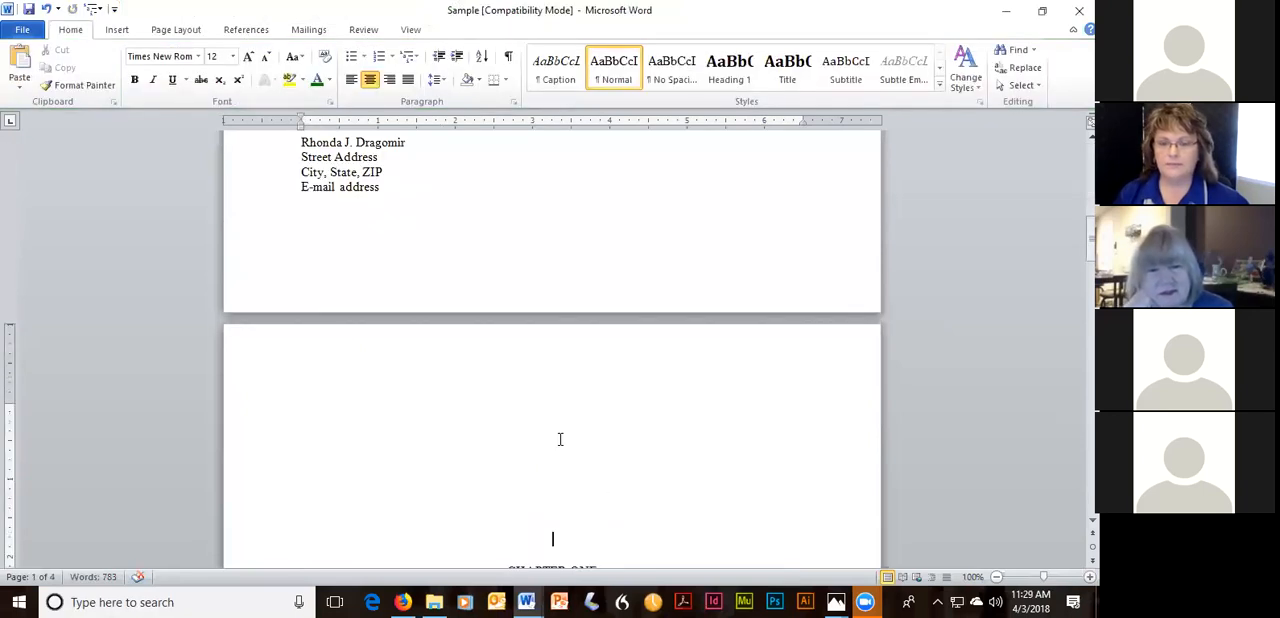
Look through the Sample document's title page, contact block and Chapter One opening to compare their layout with the template.
scroll(806, 354, "down", 3)
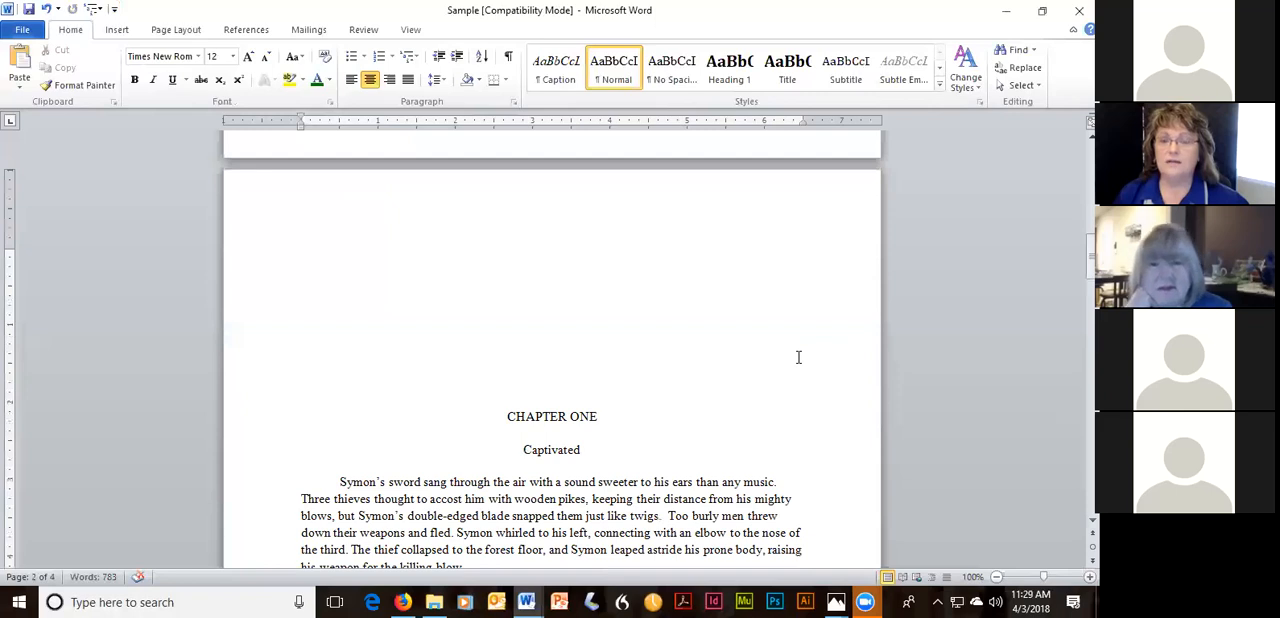
scroll(790, 360, "up", 15)
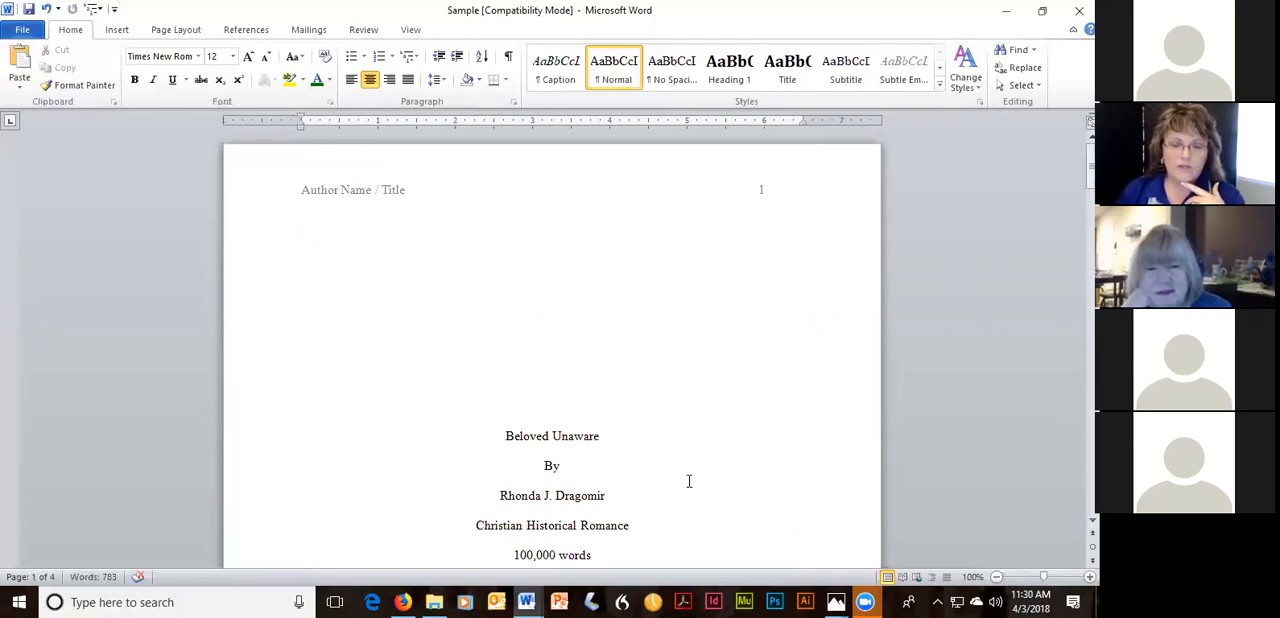
scroll(689, 481, "down", 2)
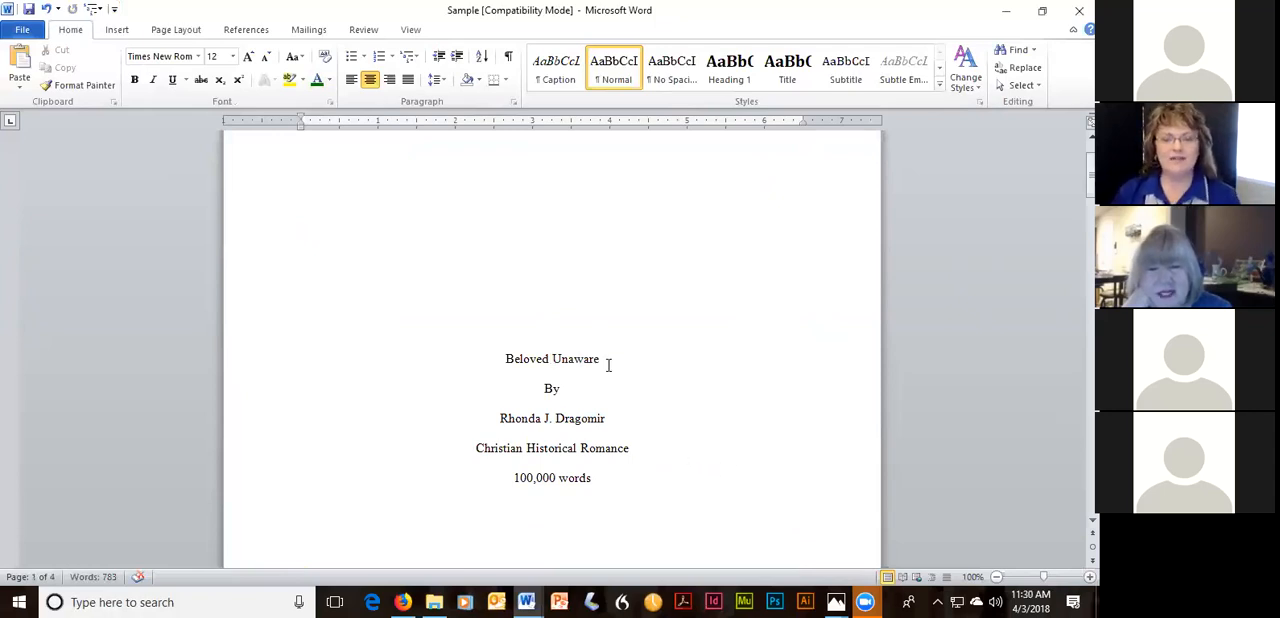
scroll(609, 367, "down", 1)
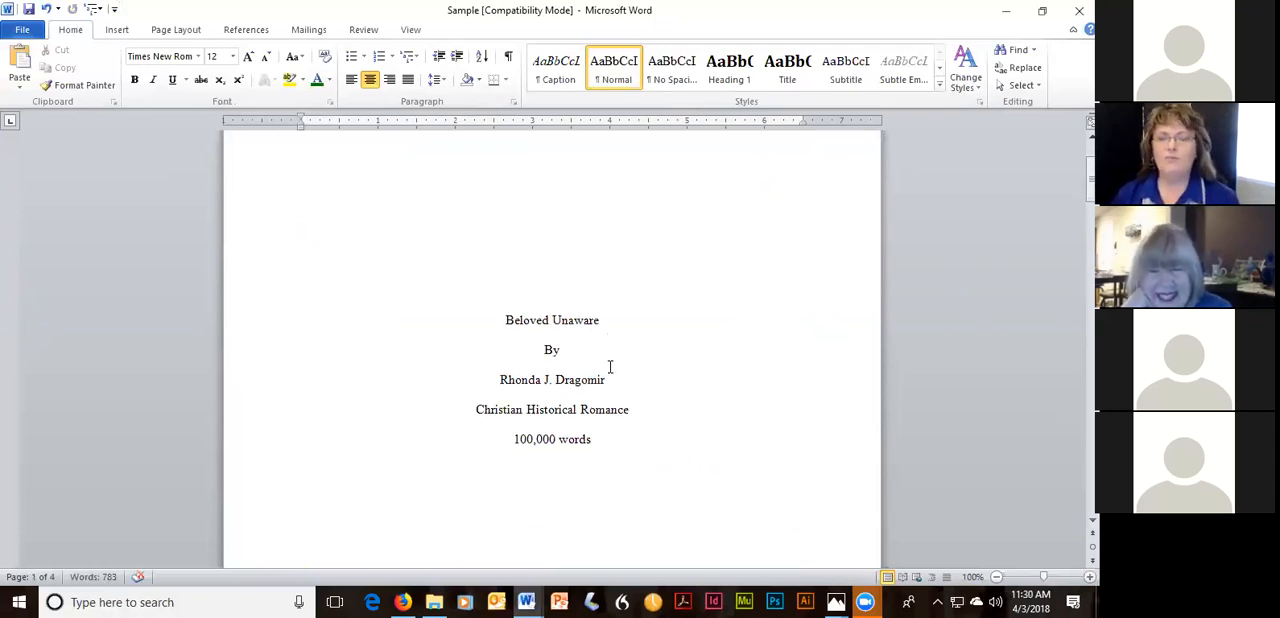
scroll(610, 375, "down", 7)
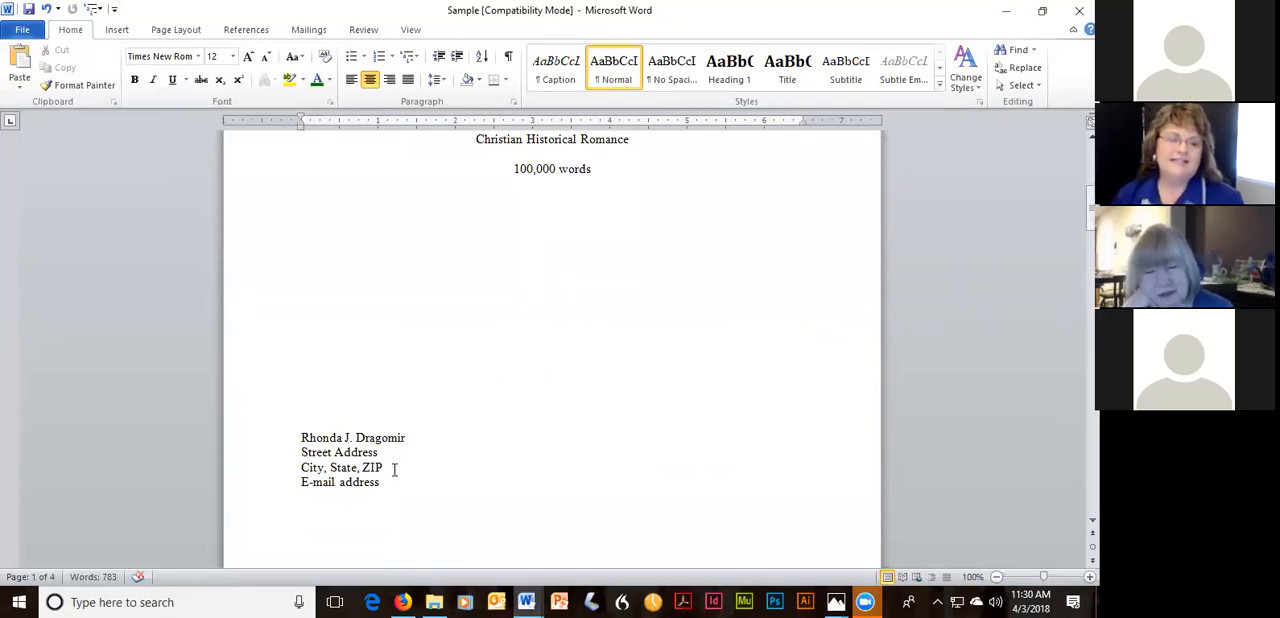
scroll(464, 455, "down", 1)
scroll(560, 443, "down", 5)
scroll(566, 441, "down", 6)
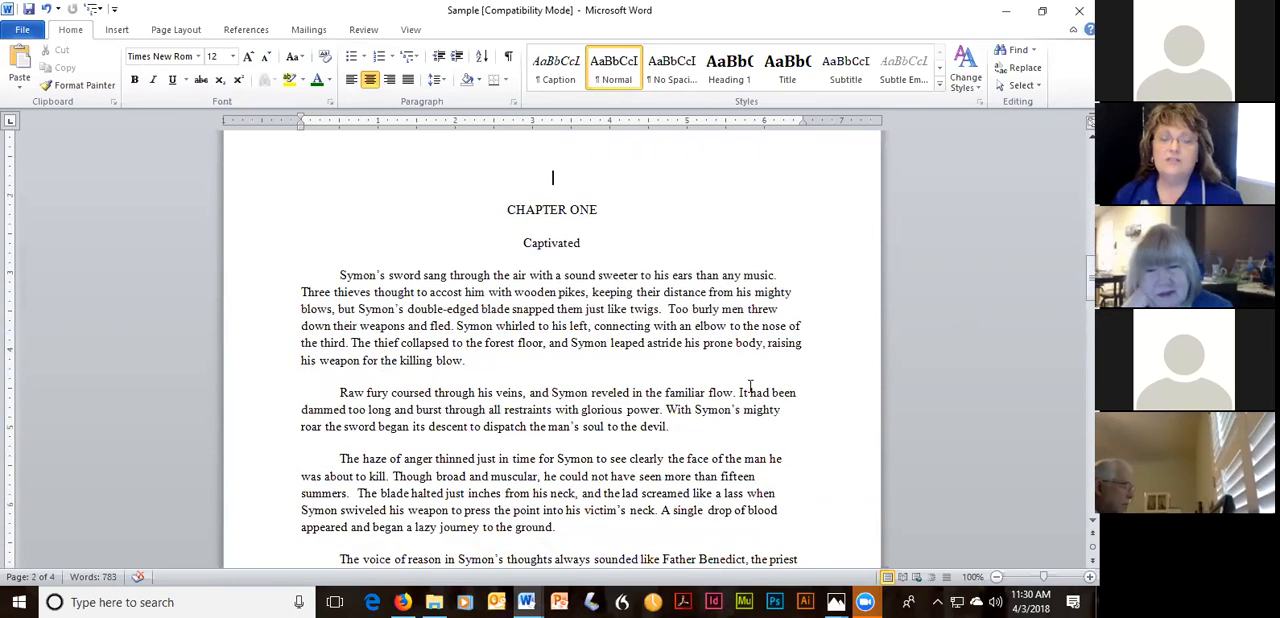
scroll(742, 390, "down", 1)
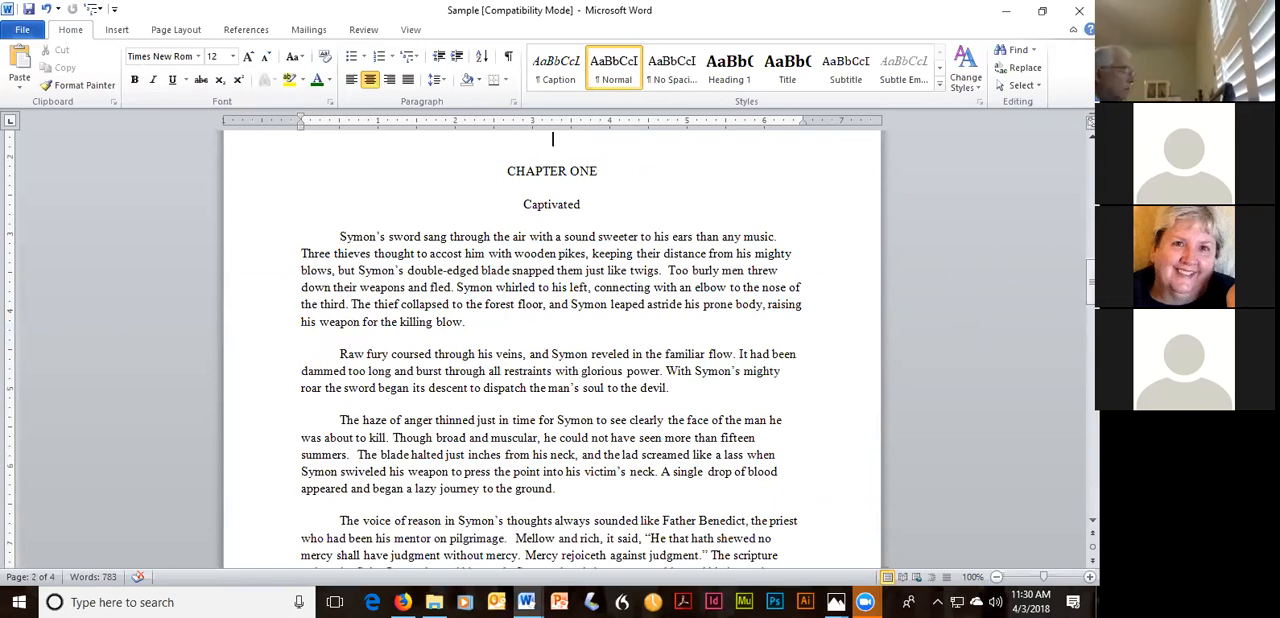
Review the Proofing and General settings in Word Options, including the spelling and grammar checks, and close without changes.
right_click(836, 78)
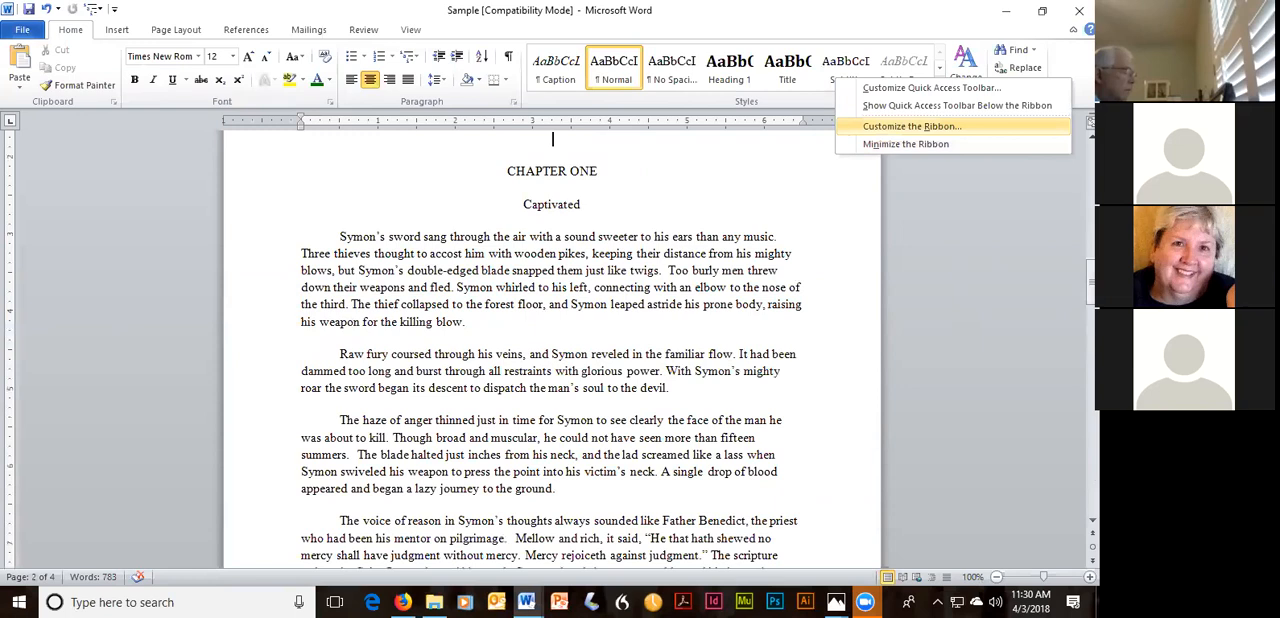
left_click(912, 126)
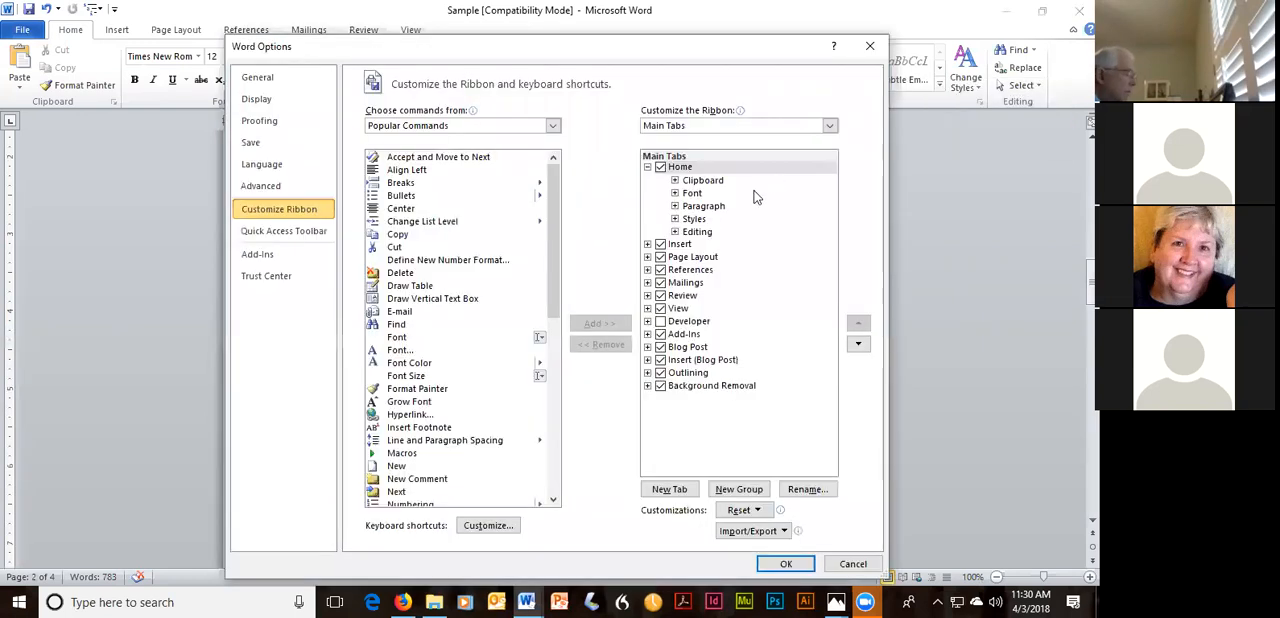
left_click(278, 124)
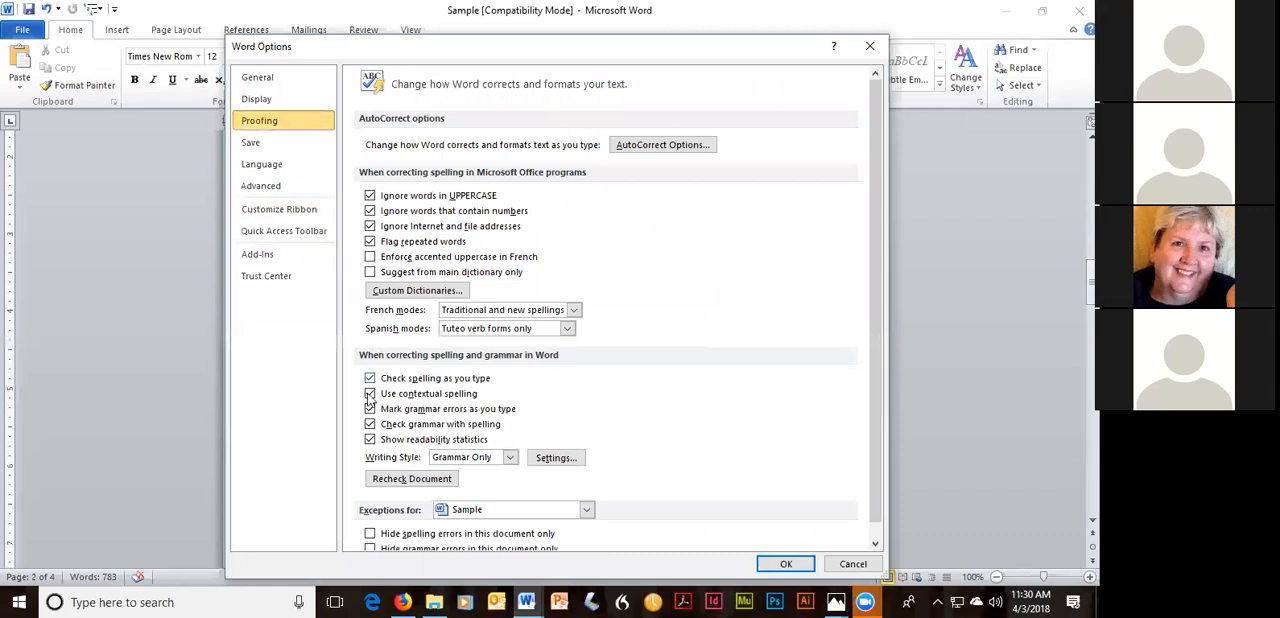
scroll(733, 358, "down", 1)
scroll(728, 360, "up", 1)
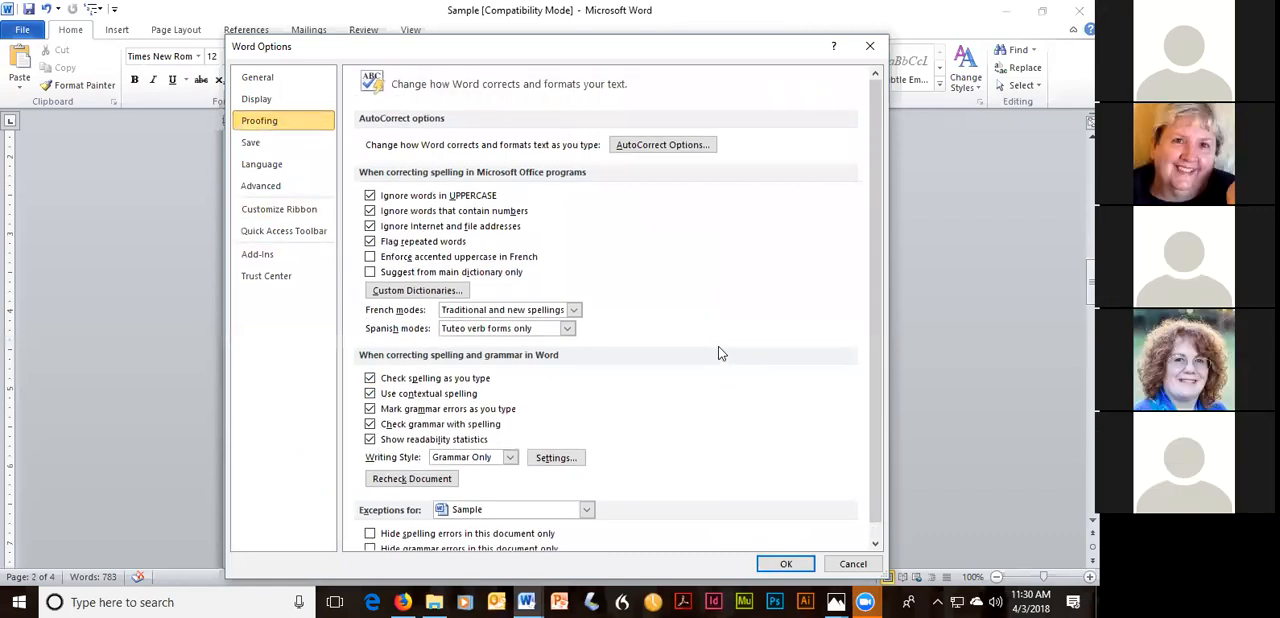
left_click(268, 83)
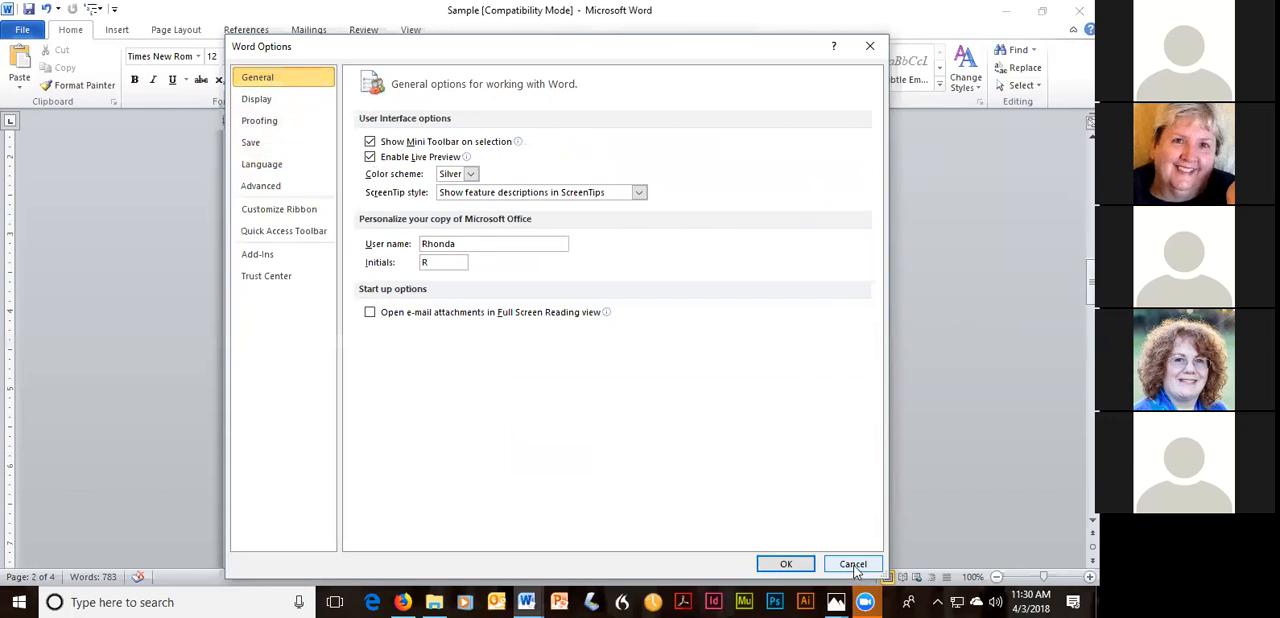
left_click(268, 121)
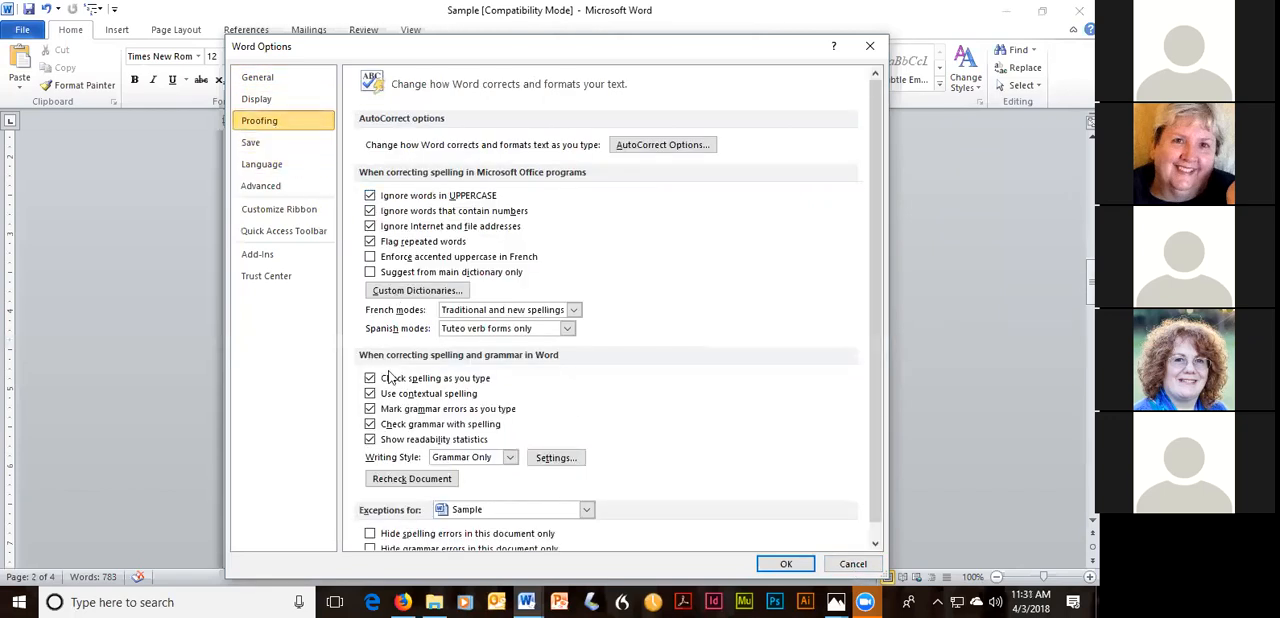
left_click(869, 46)
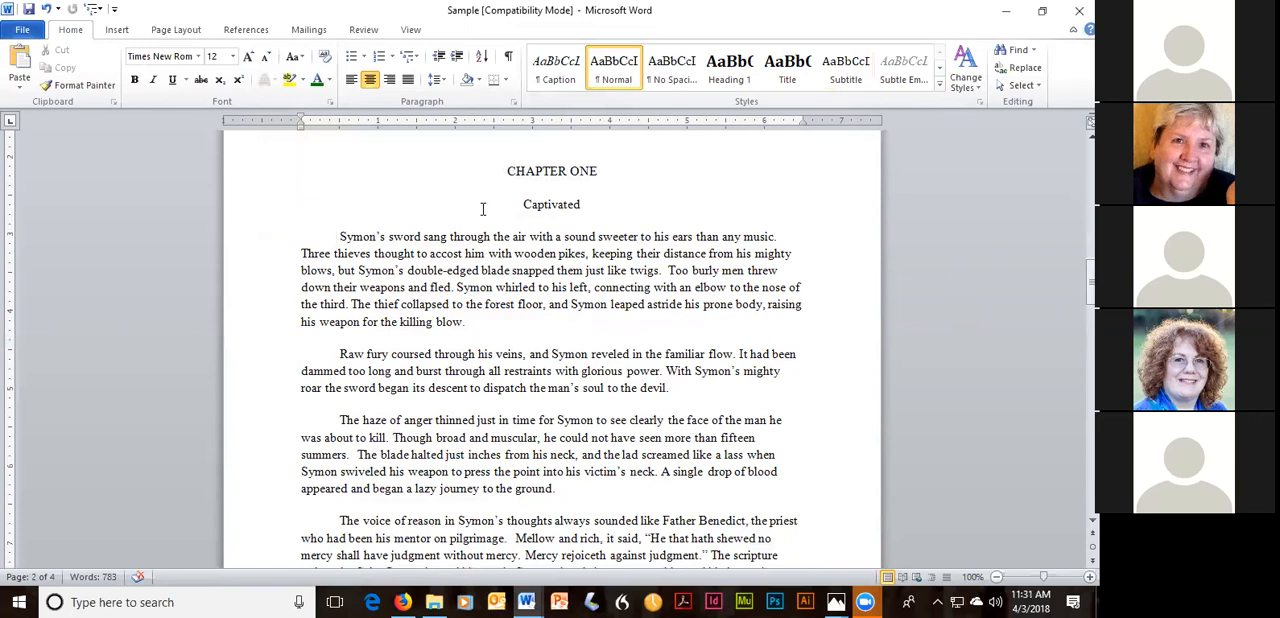
Select the Chapter One body paragraphs and set their spacing after to 0 and line spacing to Double.
left_click_drag(339, 237, 686, 408)
scroll(669, 300, "up", 6)
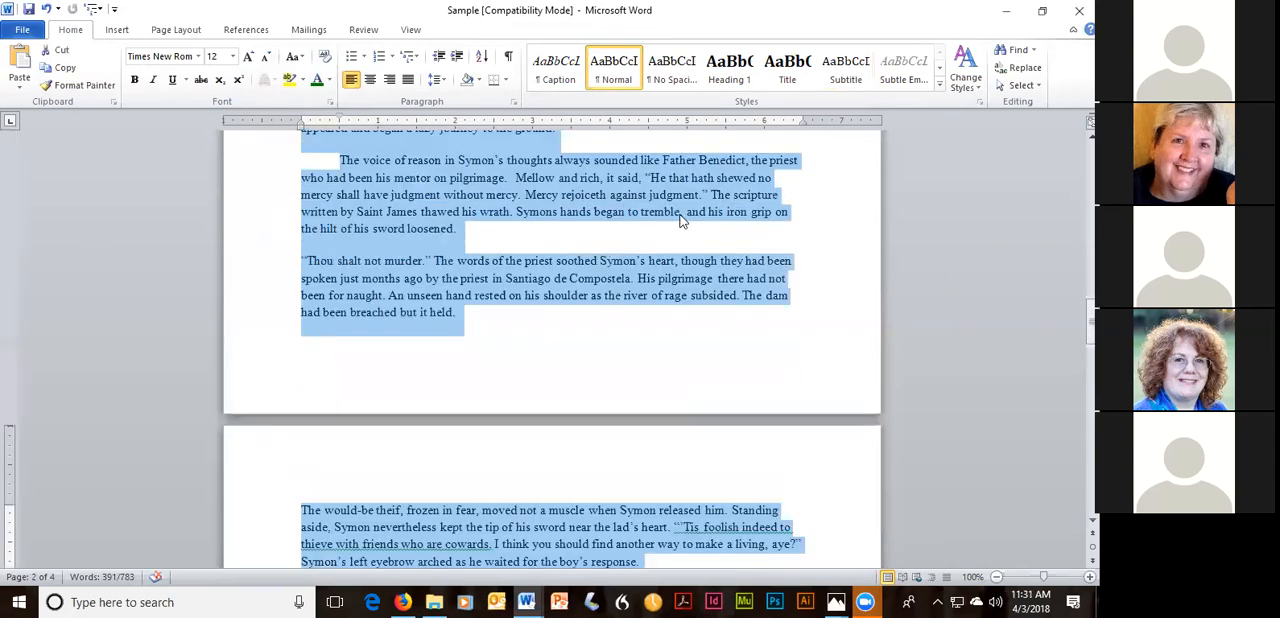
scroll(680, 214, "up", 2)
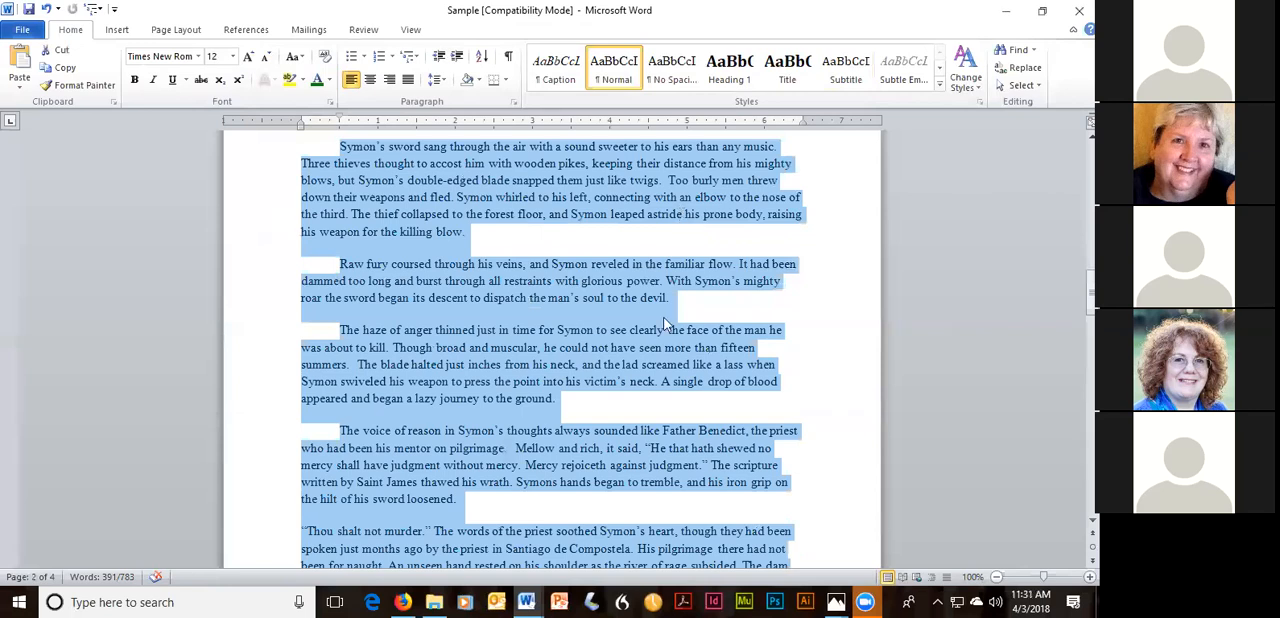
scroll(681, 214, "up", 2)
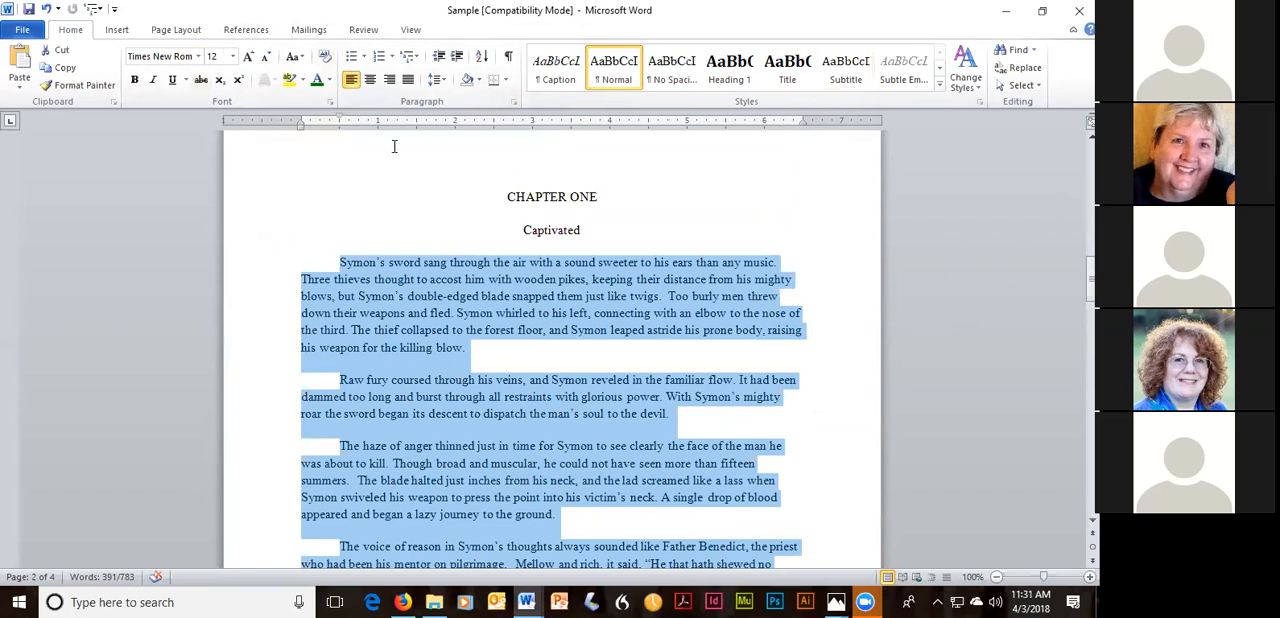
left_click(513, 104)
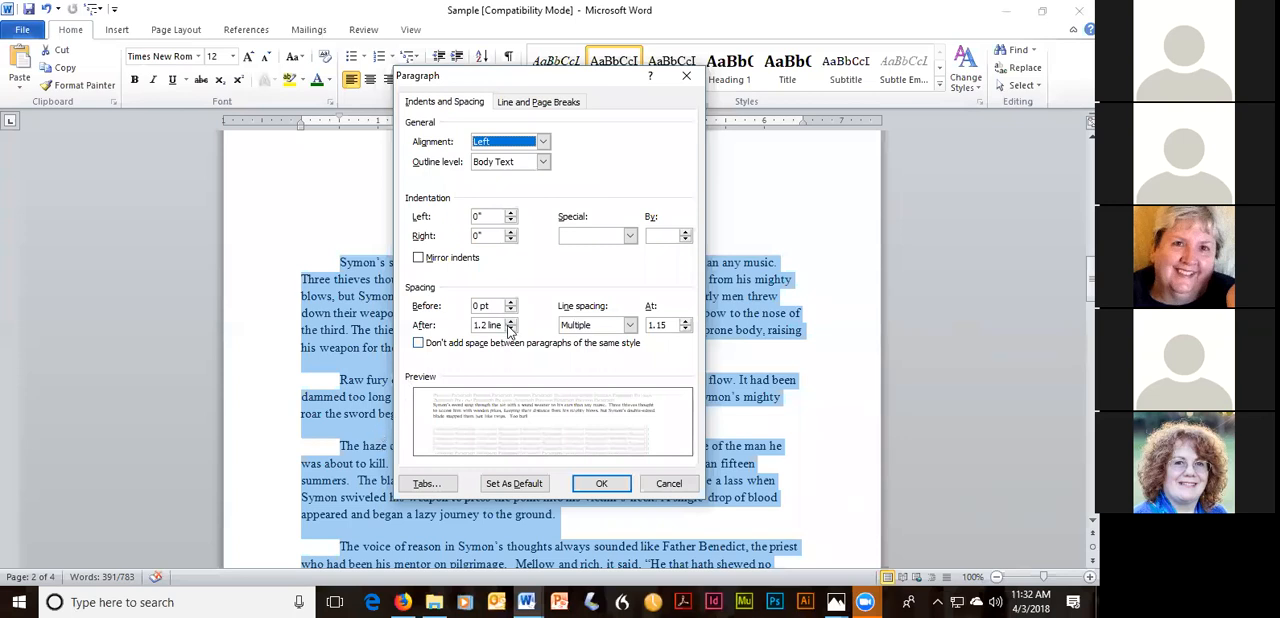
left_click_drag(500, 325, 472, 321)
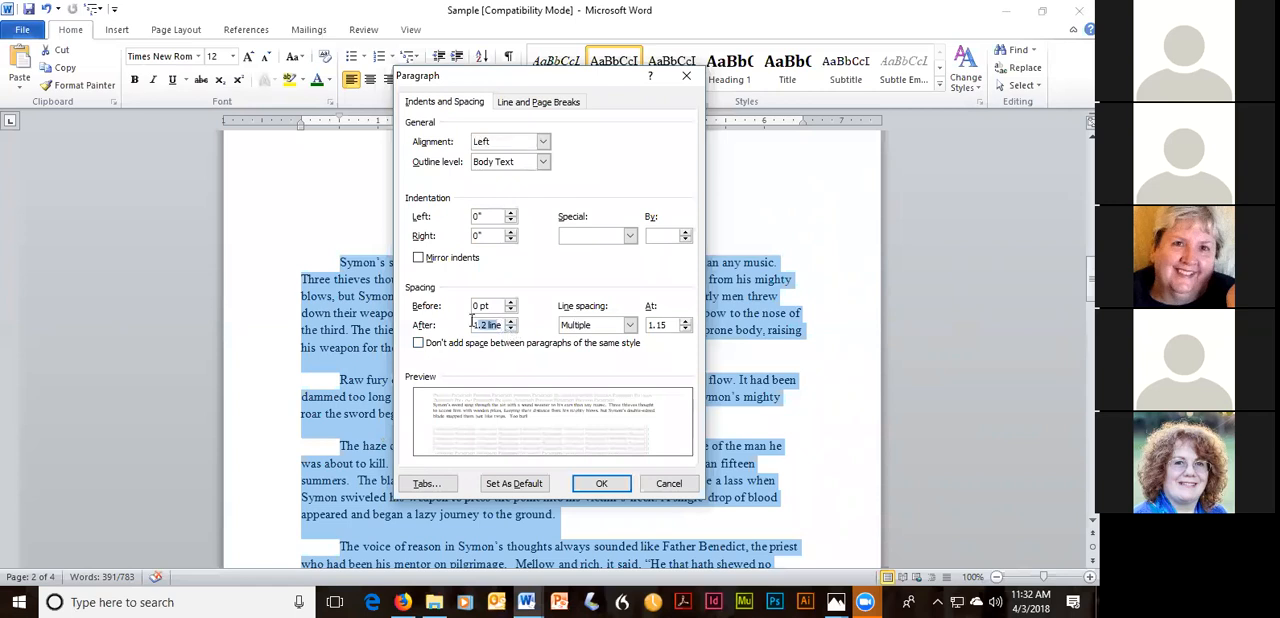
type("0")
left_click(630, 326)
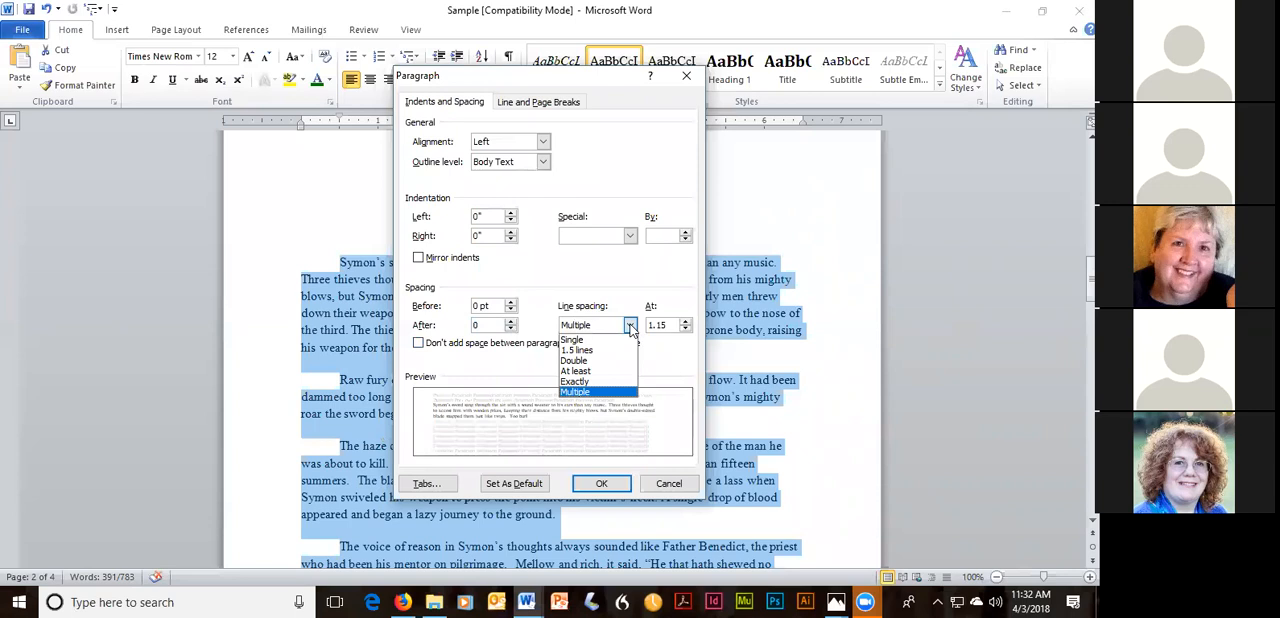
left_click(593, 361)
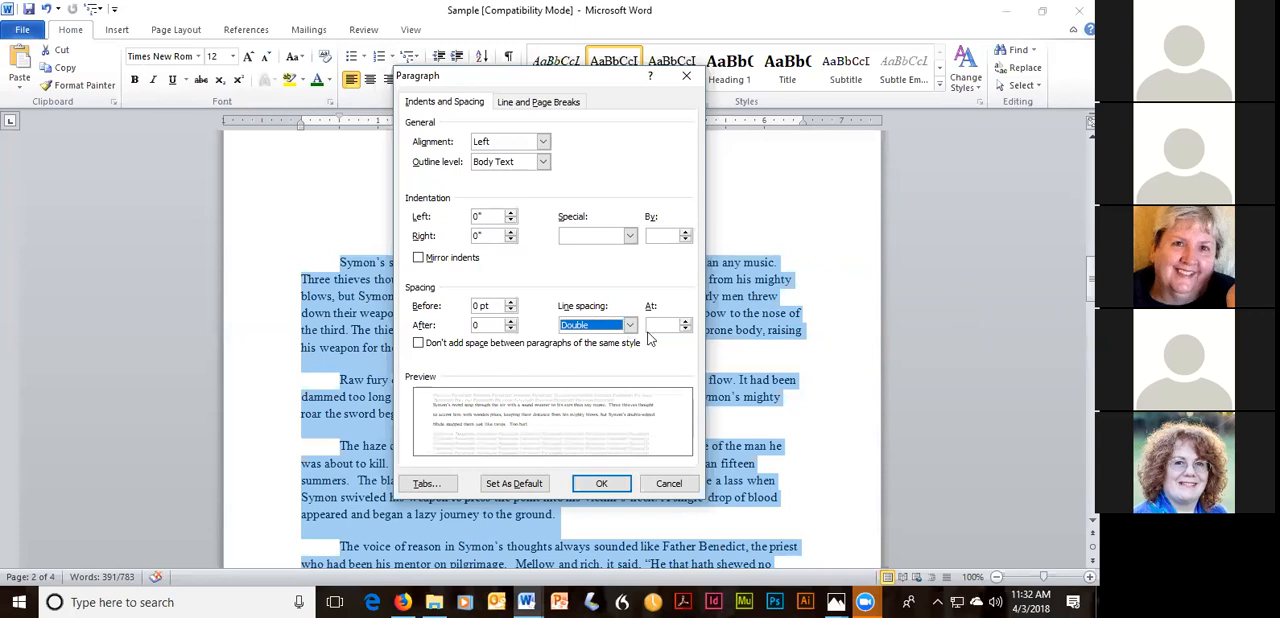
Give the selected Chapter One paragraphs a 0.5" first-line indent, apply the paragraph settings and check the text across the pages.
left_click(630, 236)
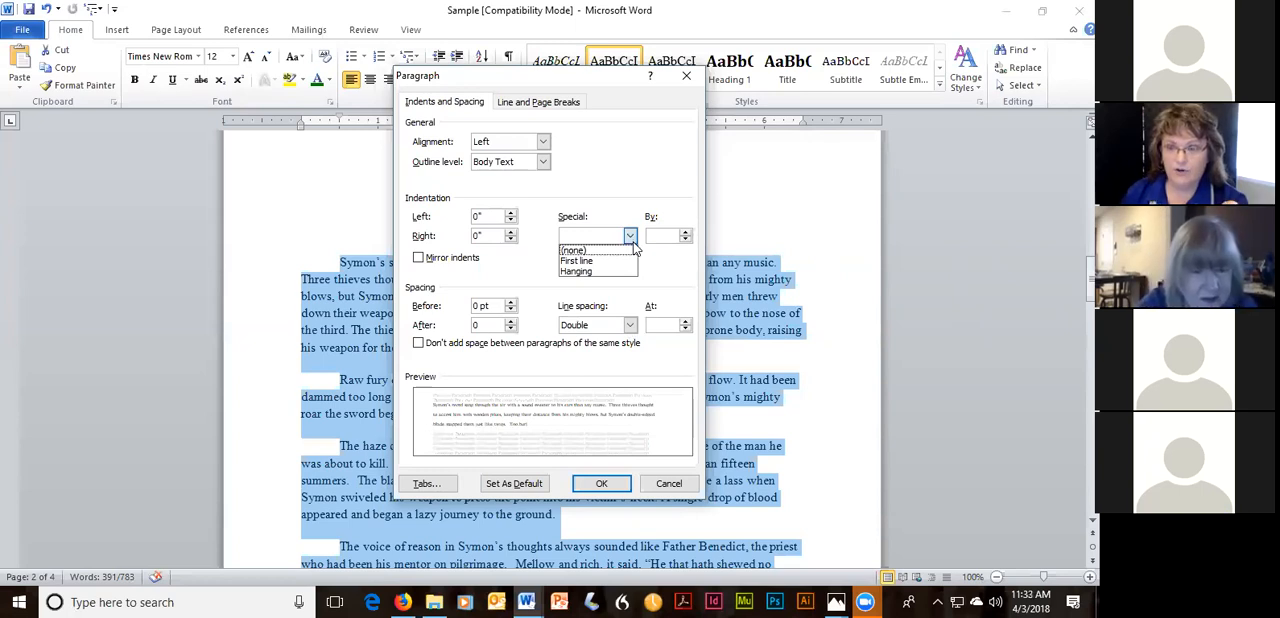
left_click(603, 262)
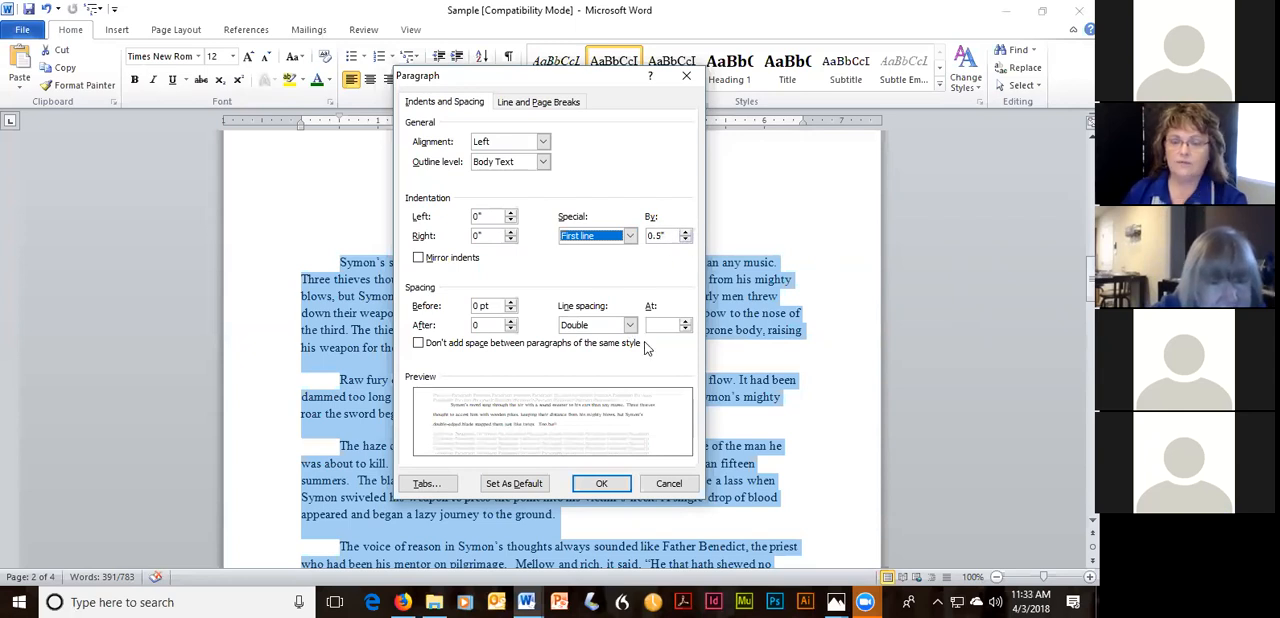
left_click(616, 484)
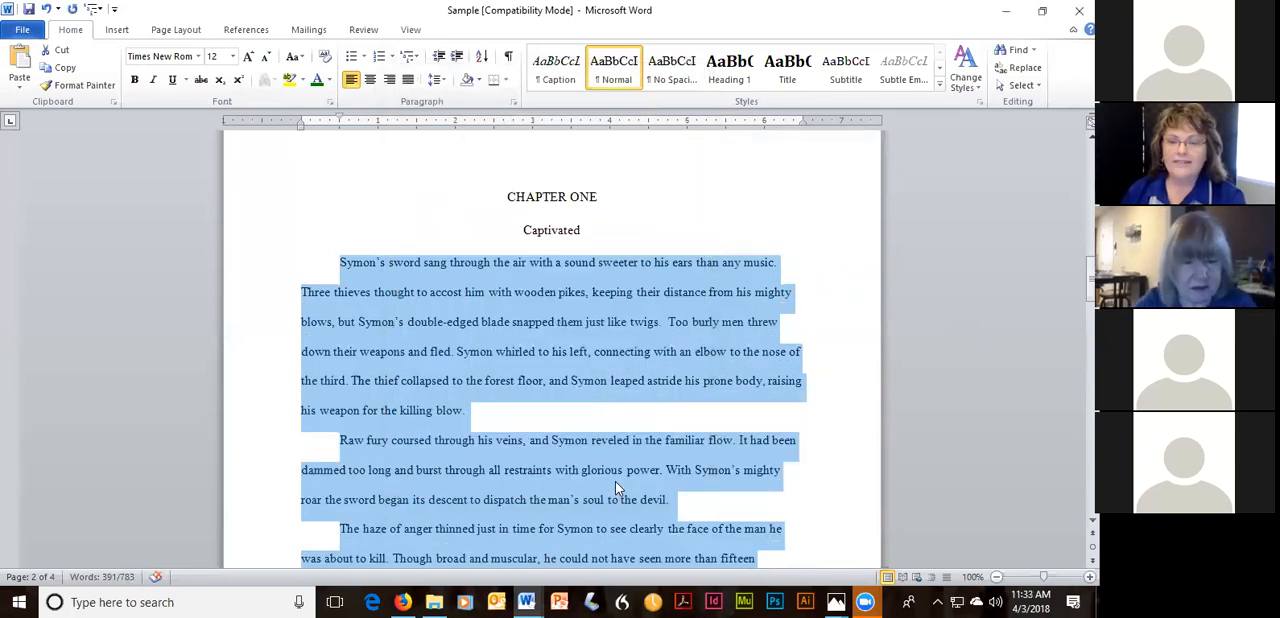
scroll(718, 301, "down", 3)
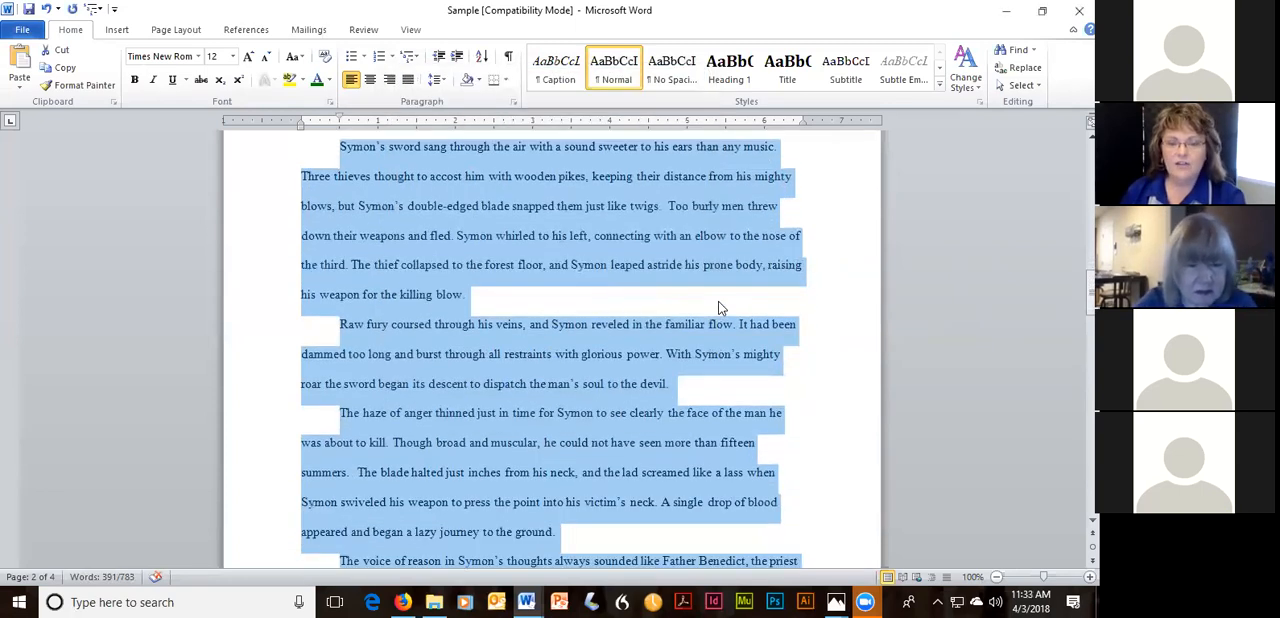
scroll(718, 301, "down", 7)
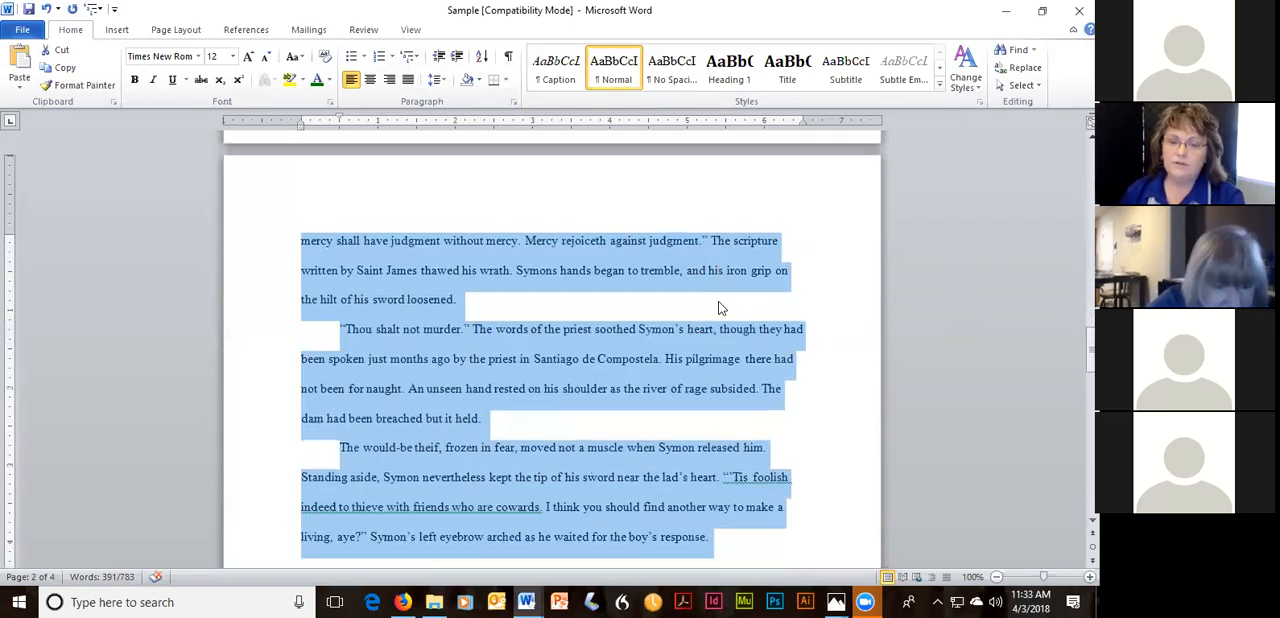
scroll(718, 301, "up", 5)
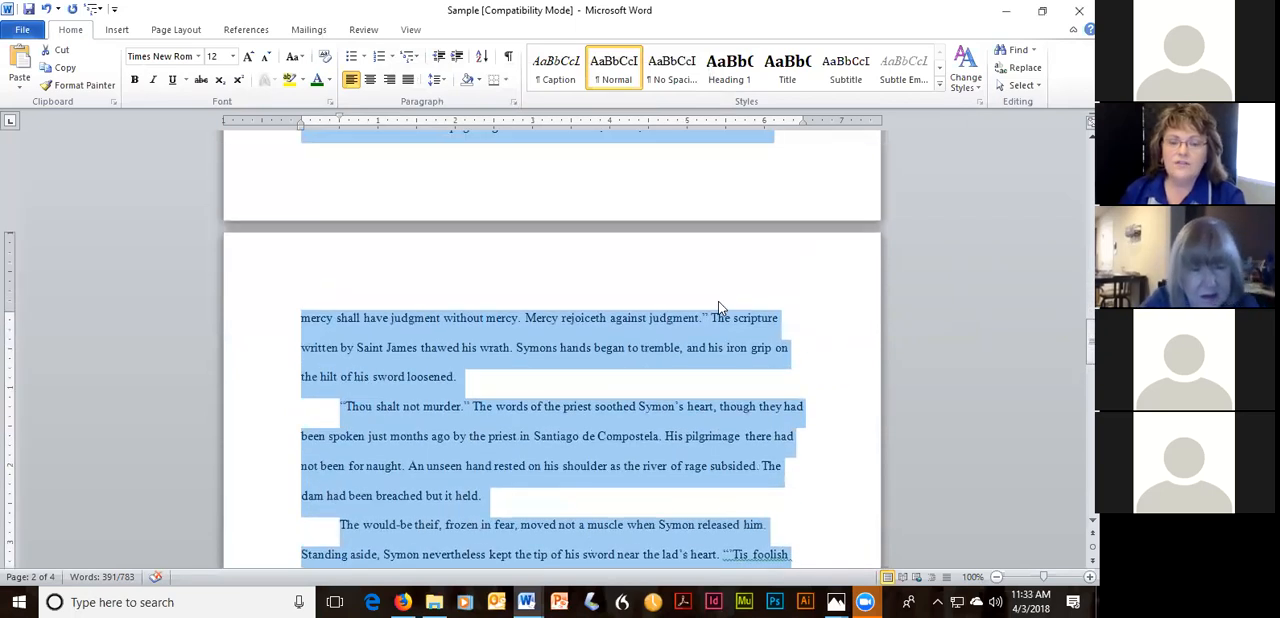
Insert a blank line between the "Captivated" chapter title and the first Chapter One paragraph.
scroll(718, 301, "up", 5)
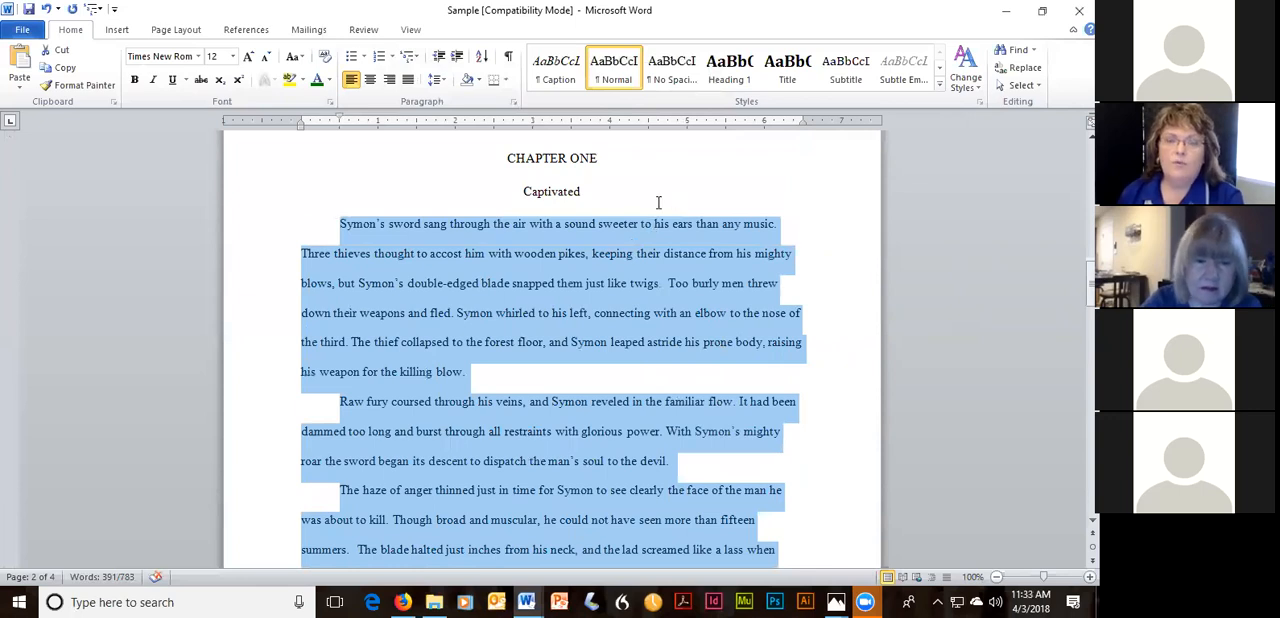
scroll(620, 203, "up", 1)
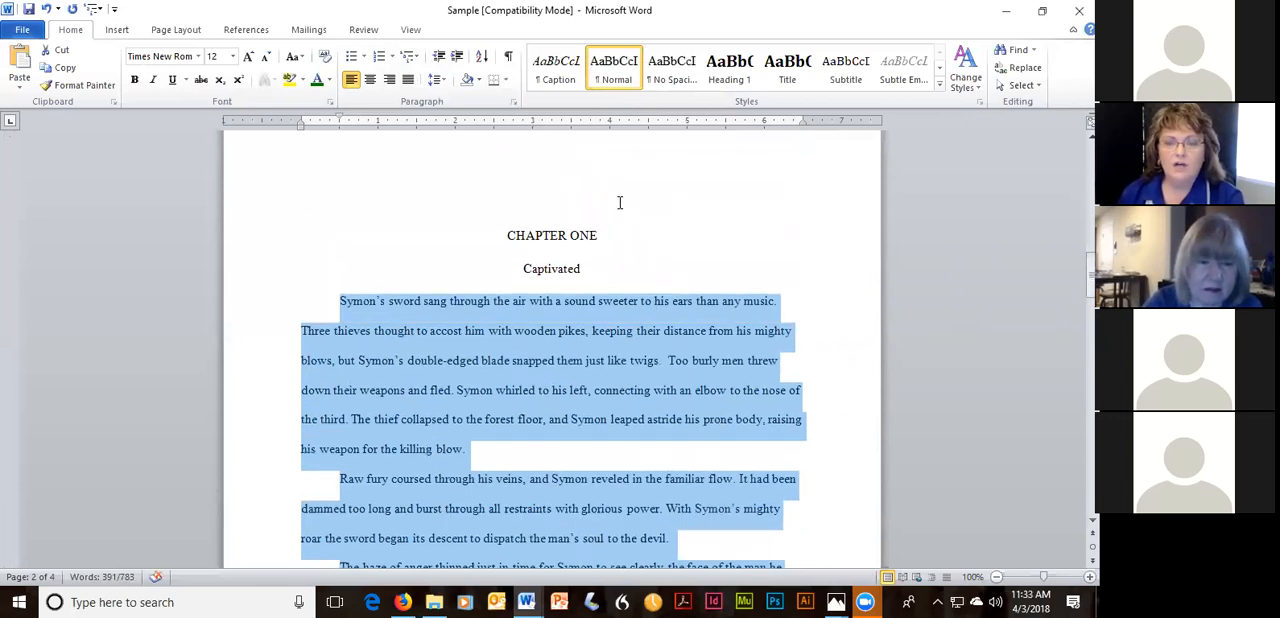
left_click(586, 269)
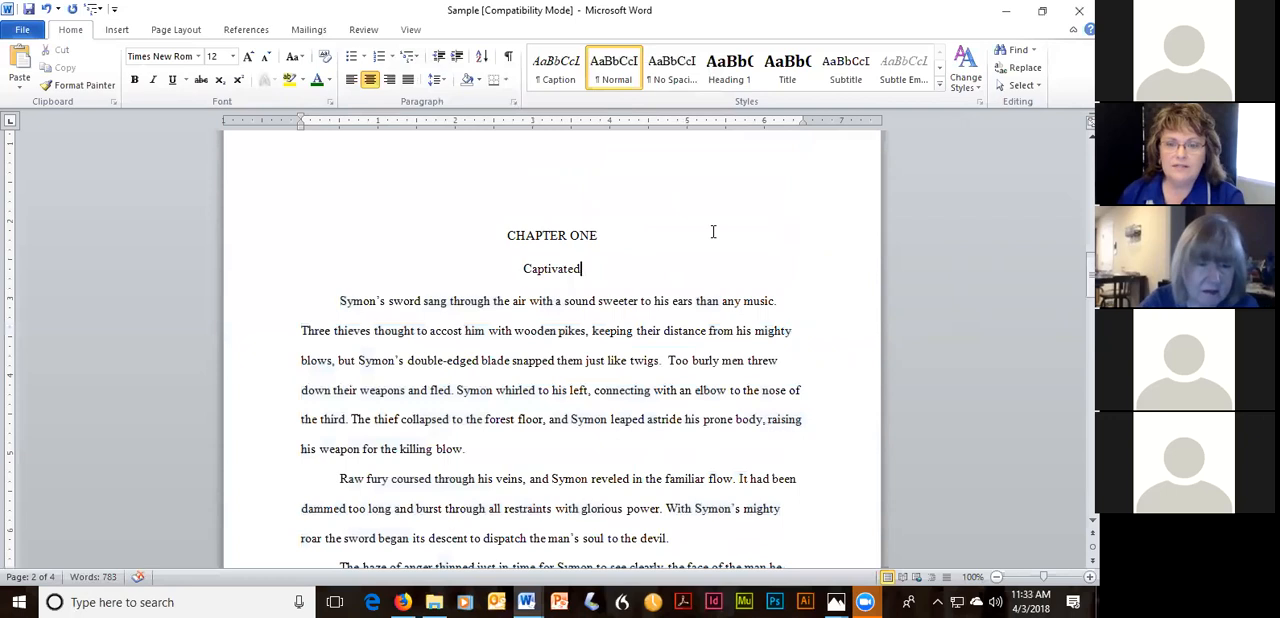
key("Return")
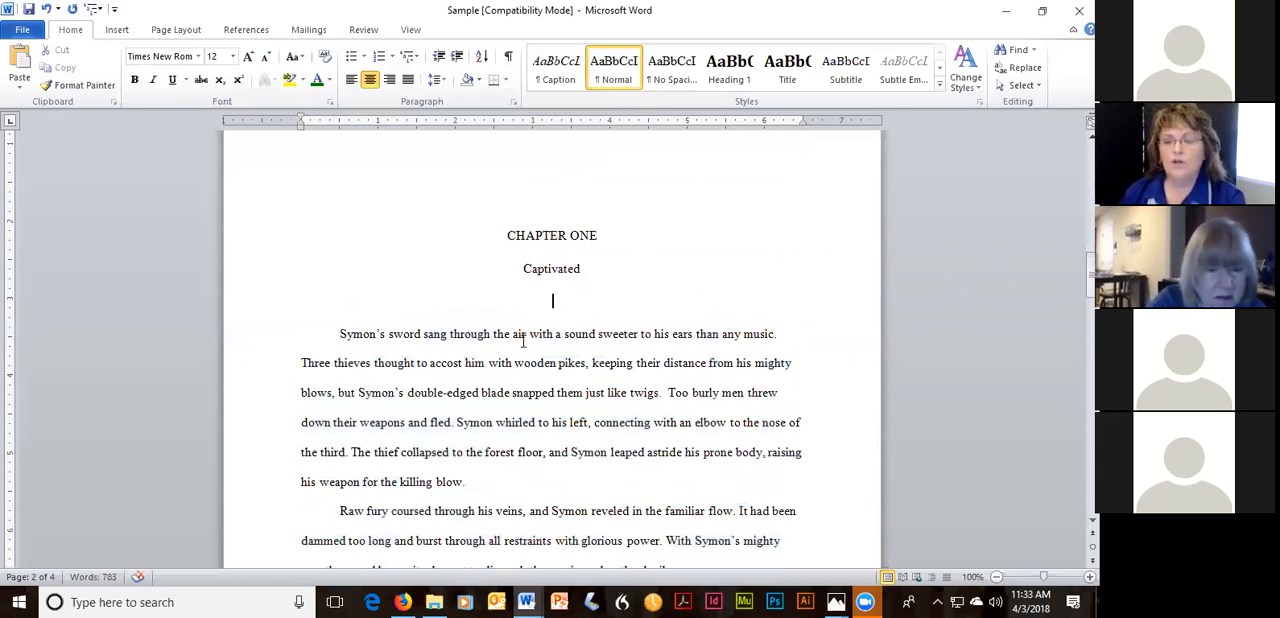
Show the paragraph marks and hidden formatting symbols, and examine them around the Chapter One heading and opening paragraphs.
scroll(663, 275, "up", 2)
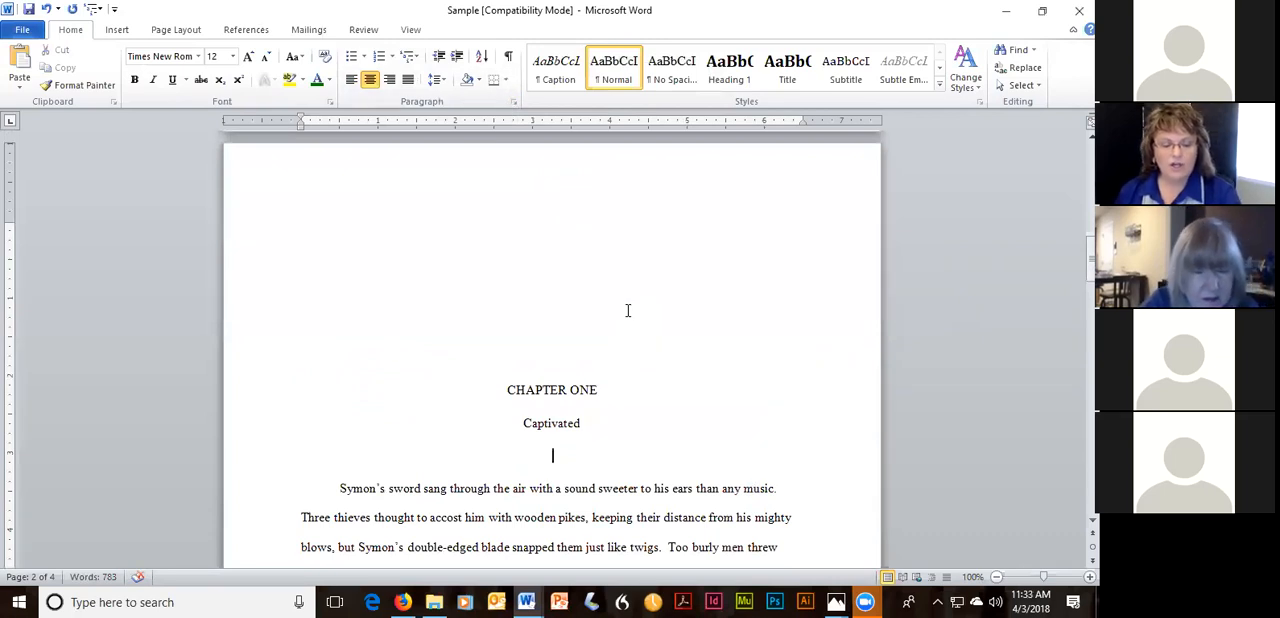
scroll(586, 274, "up", 1)
scroll(586, 274, "down", 1)
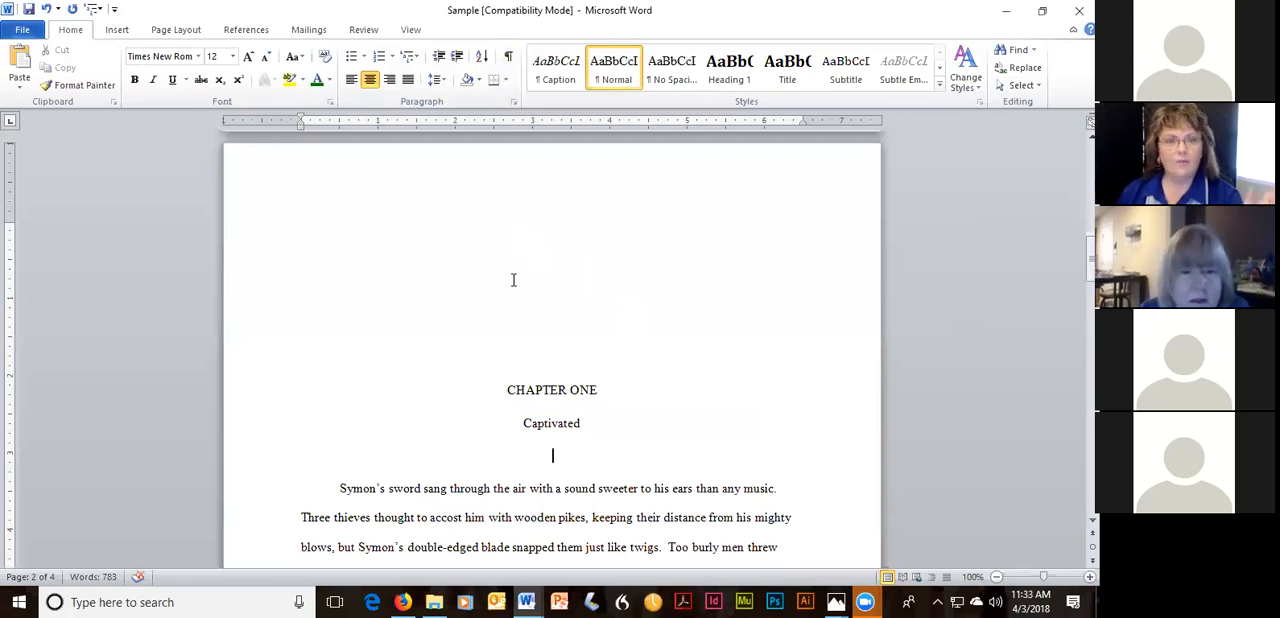
left_click(509, 60)
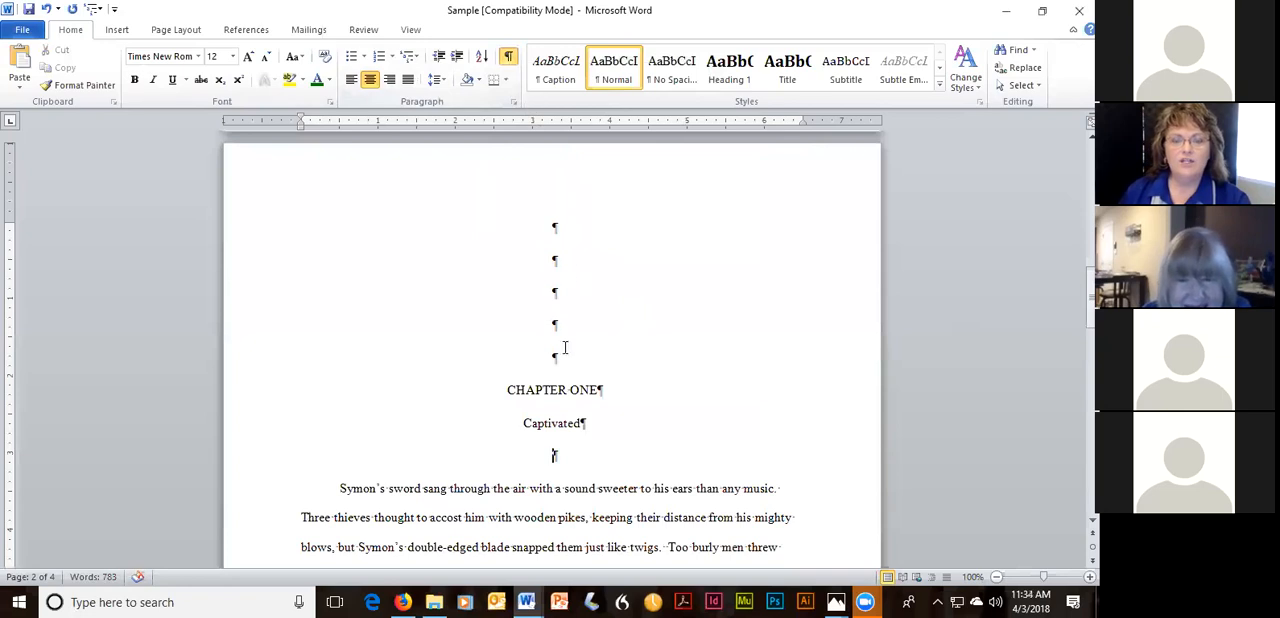
scroll(811, 514, "down", 3)
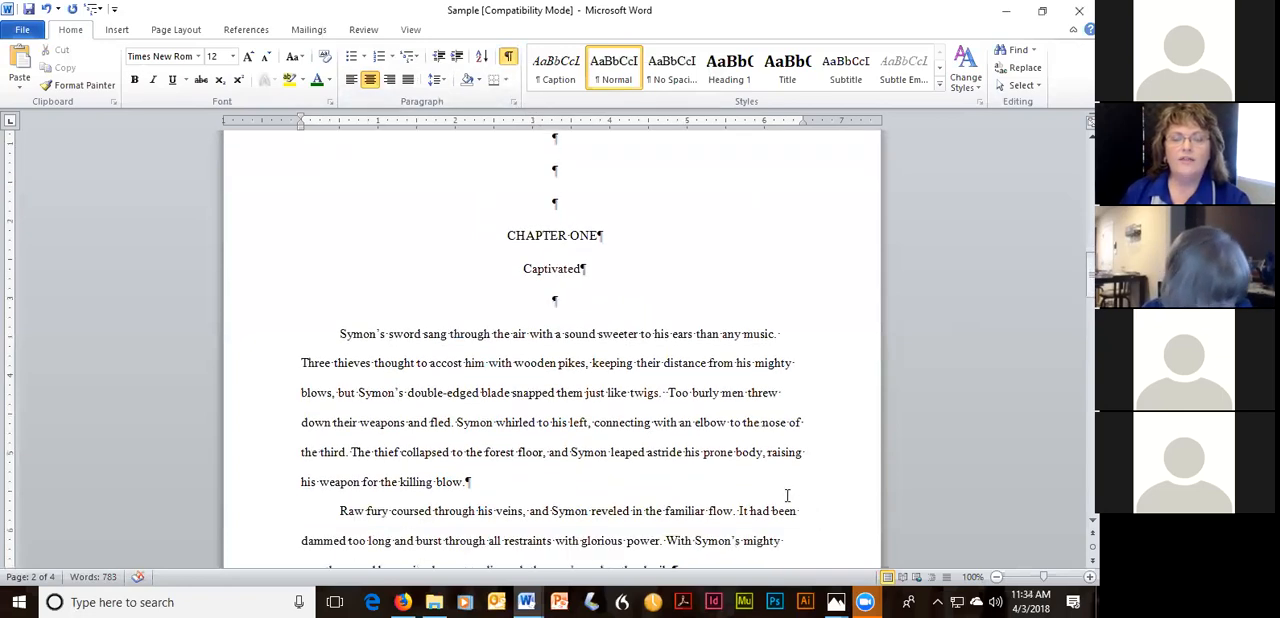
scroll(787, 495, "down", 2)
scroll(787, 495, "down", 4)
scroll(770, 460, "up", 8)
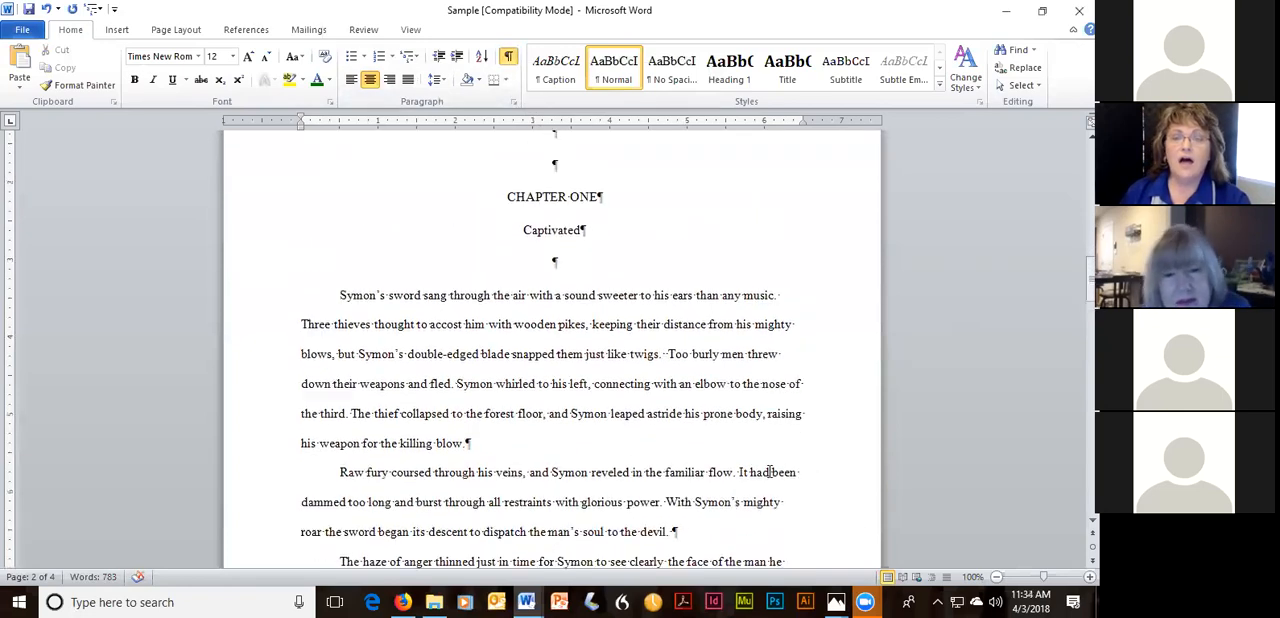
scroll(750, 427, "down", 1)
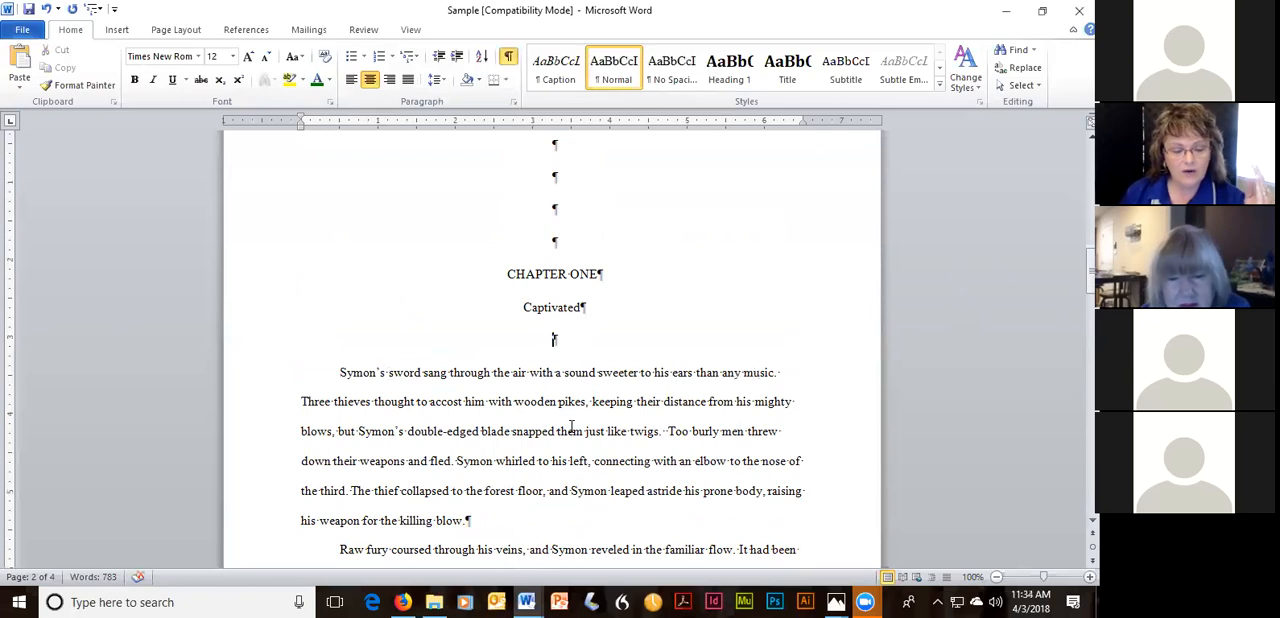
Try indenting the first Chapter One paragraph with a tab and removing the indent, and undo both changes.
left_click(341, 372)
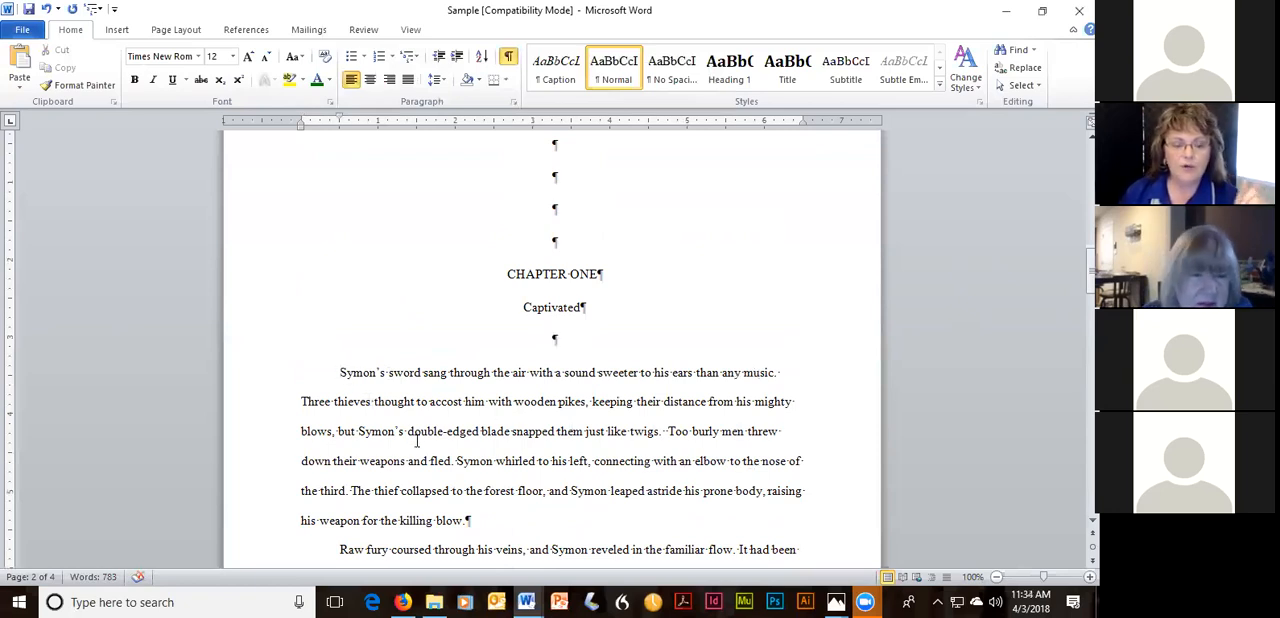
key("Tab")
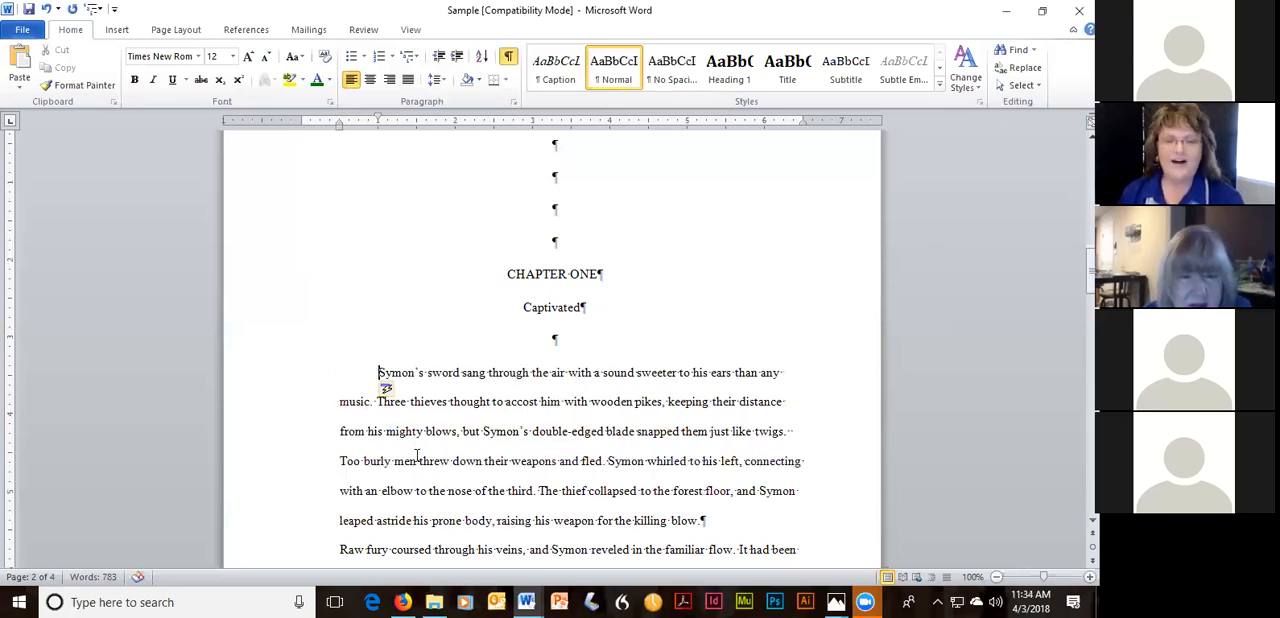
key("BackSpace")
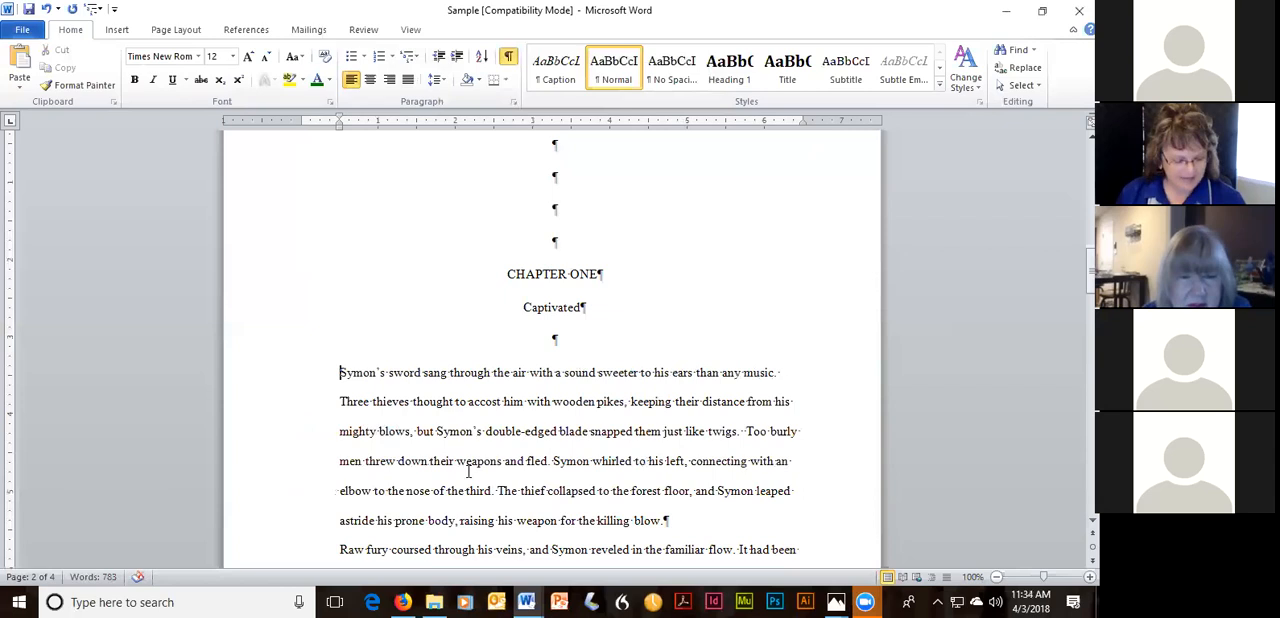
left_click(47, 10)
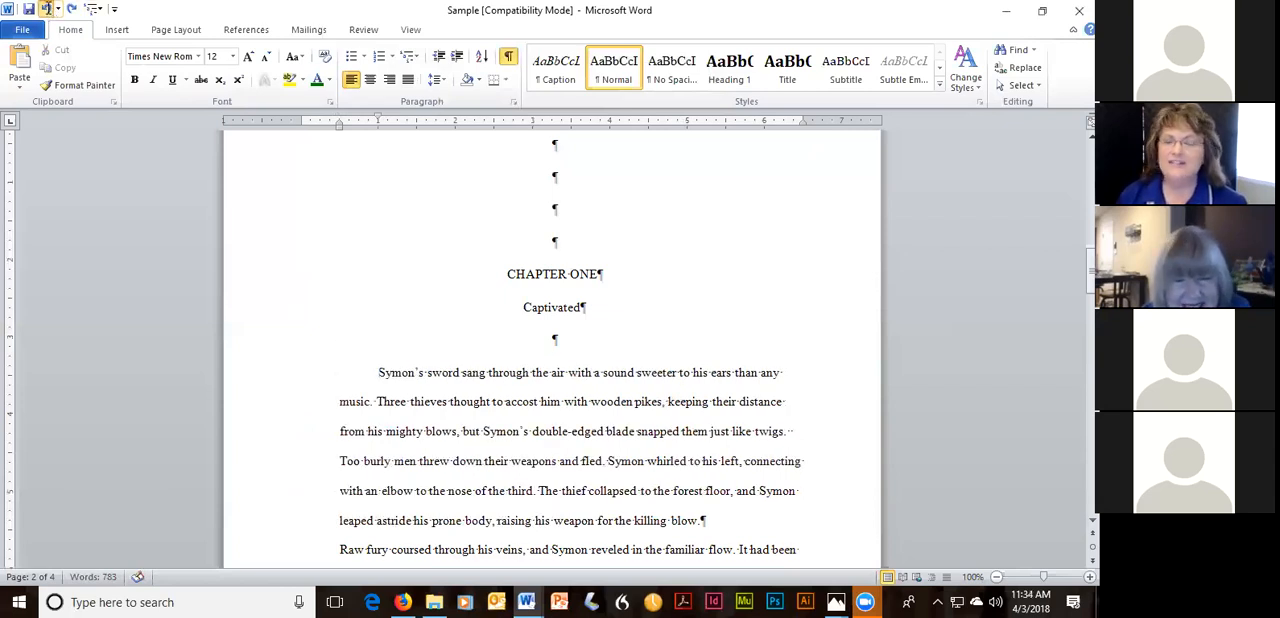
left_click(47, 10)
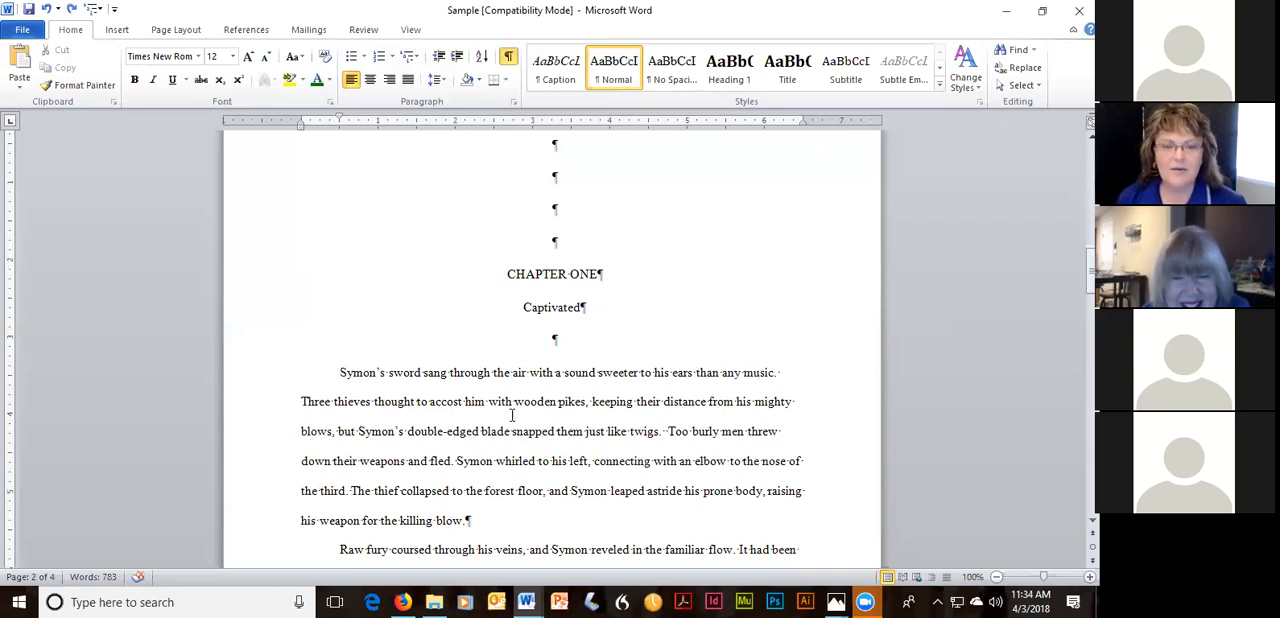
Examine the formatting marks across the title page, the Chapter One pages and the page break at the chapter's end.
scroll(507, 396, "down", 6)
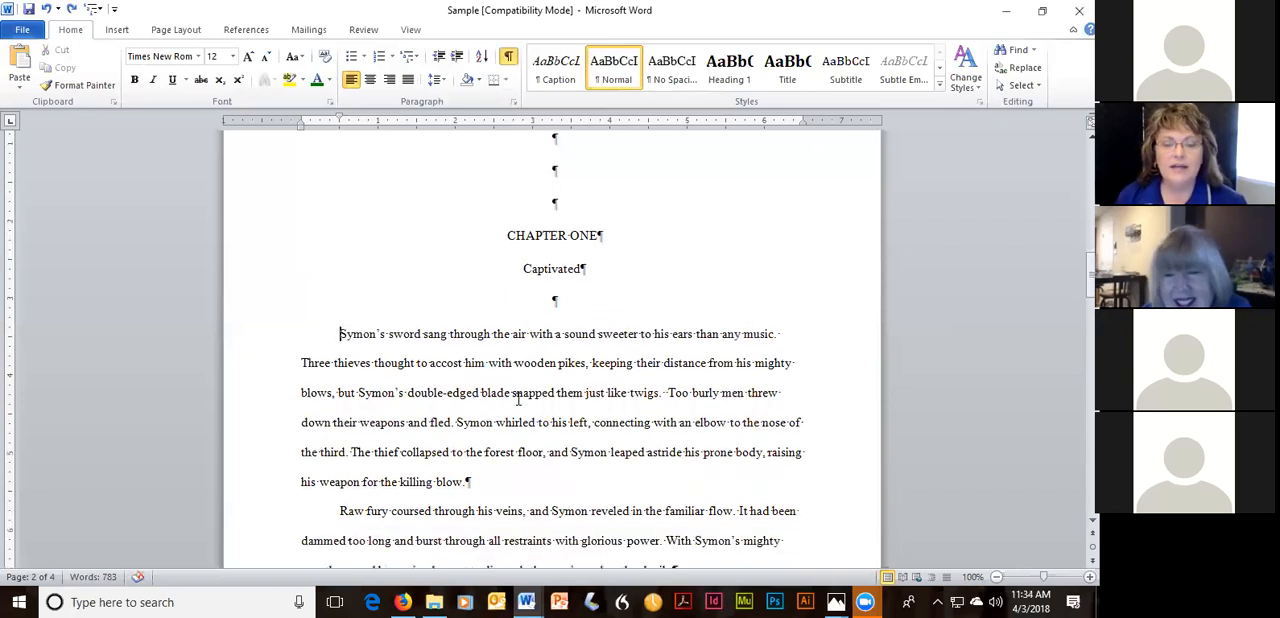
scroll(507, 396, "down", 8)
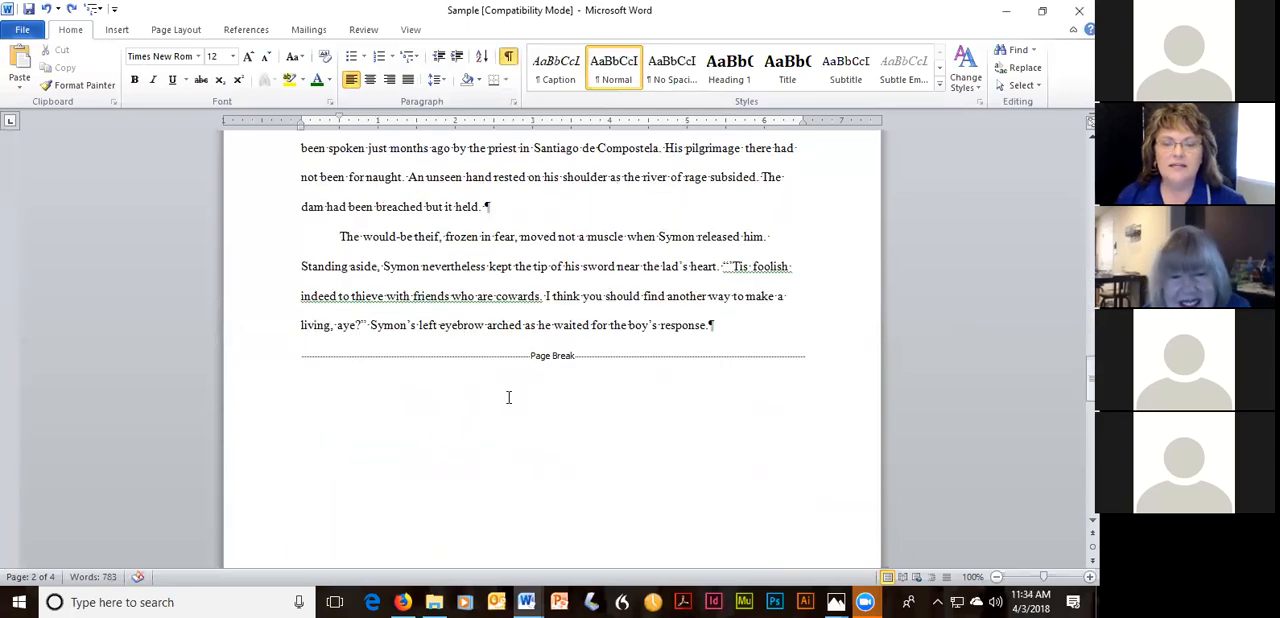
scroll(673, 311, "up", 3)
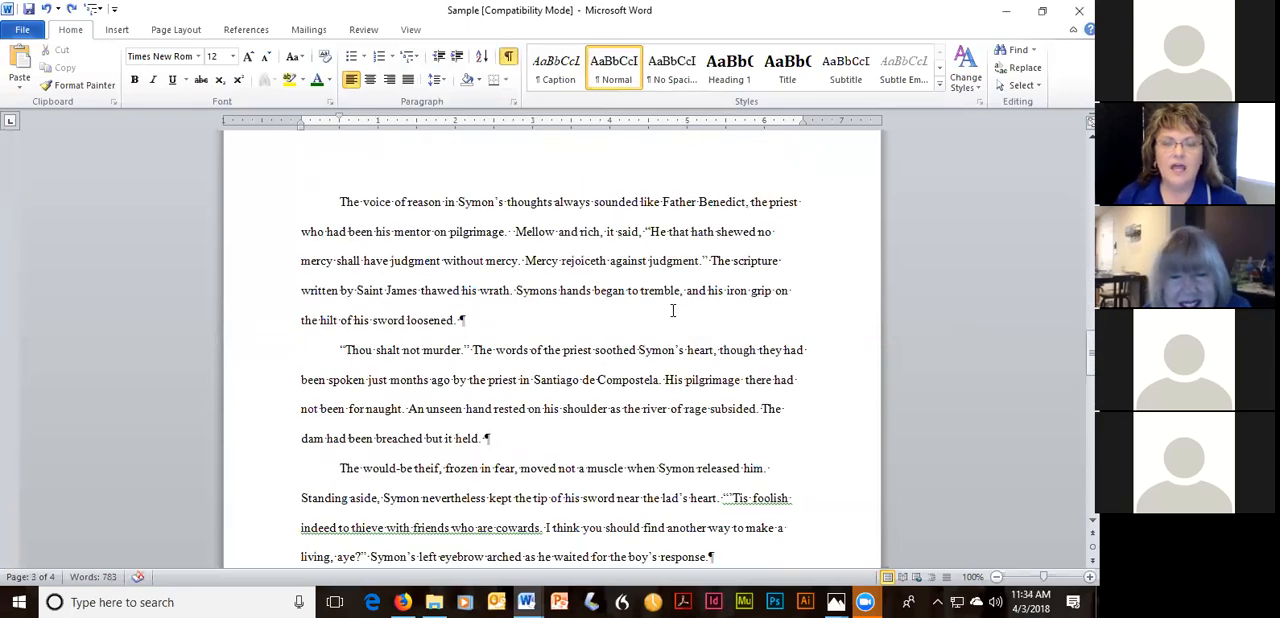
scroll(470, 356, "up", 1)
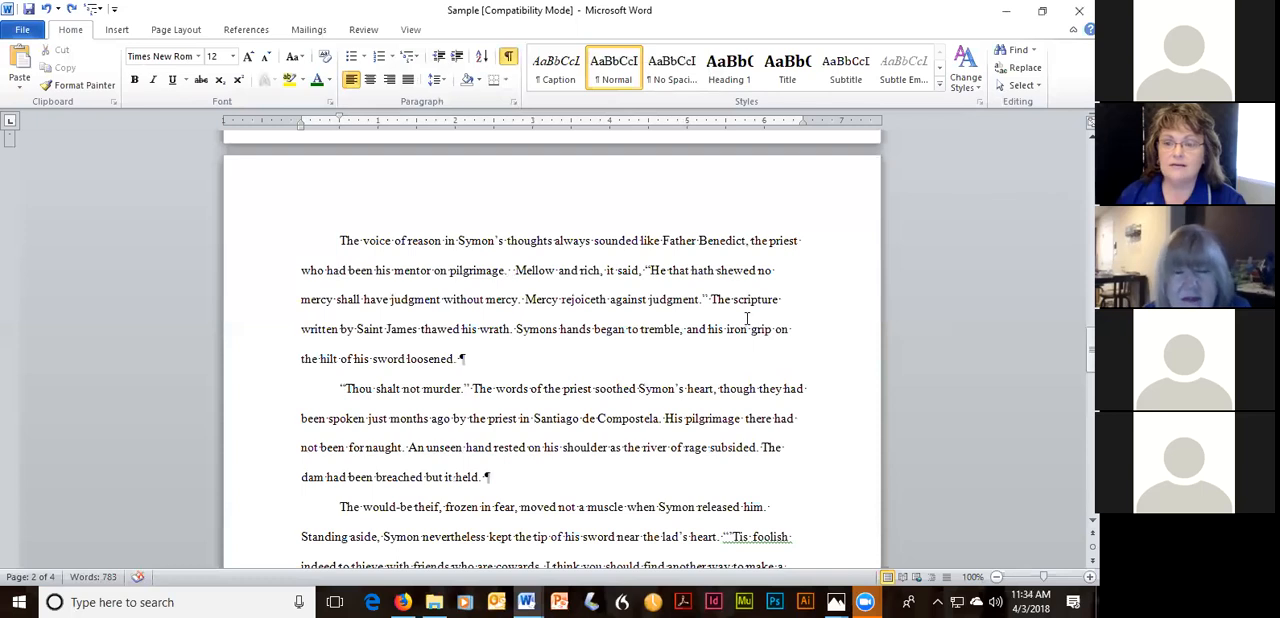
scroll(743, 317, "up", 5)
scroll(743, 317, "up", 8)
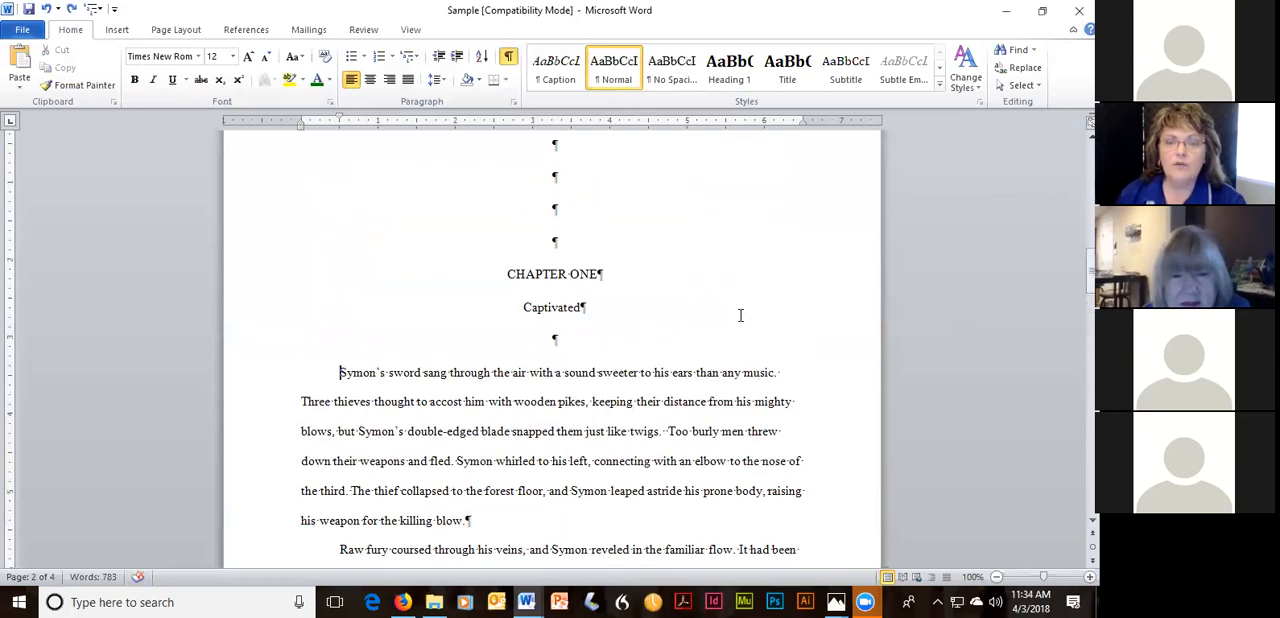
scroll(740, 315, "up", 10)
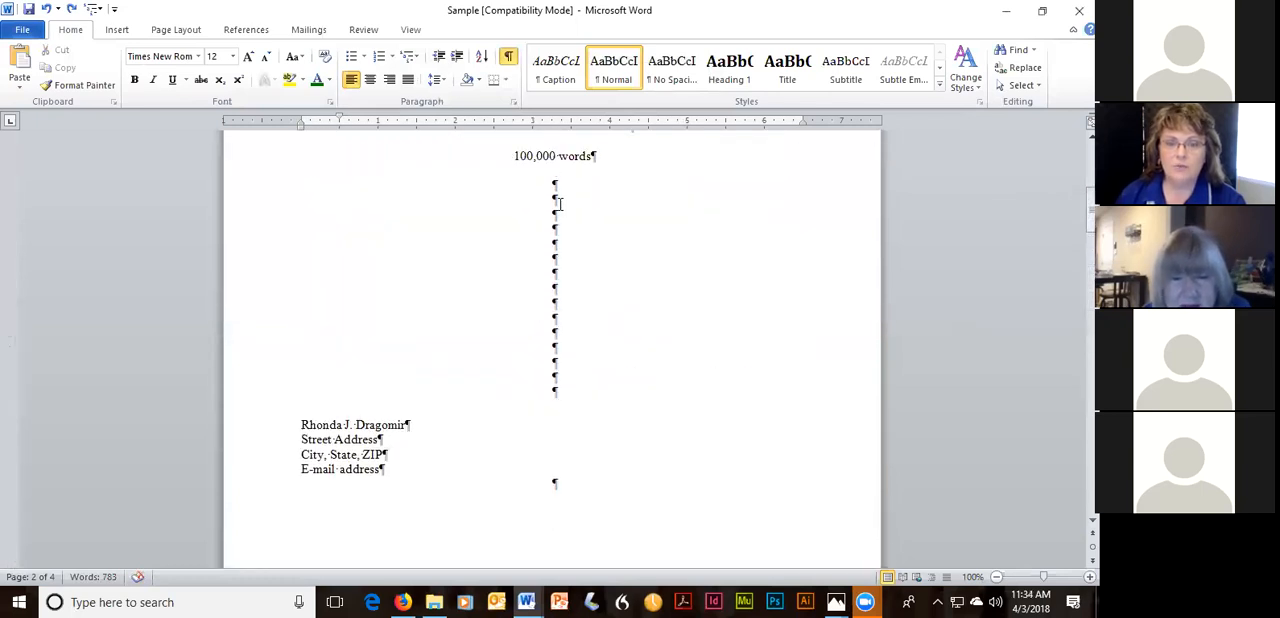
scroll(560, 475, "down", 1)
scroll(560, 475, "down", 3)
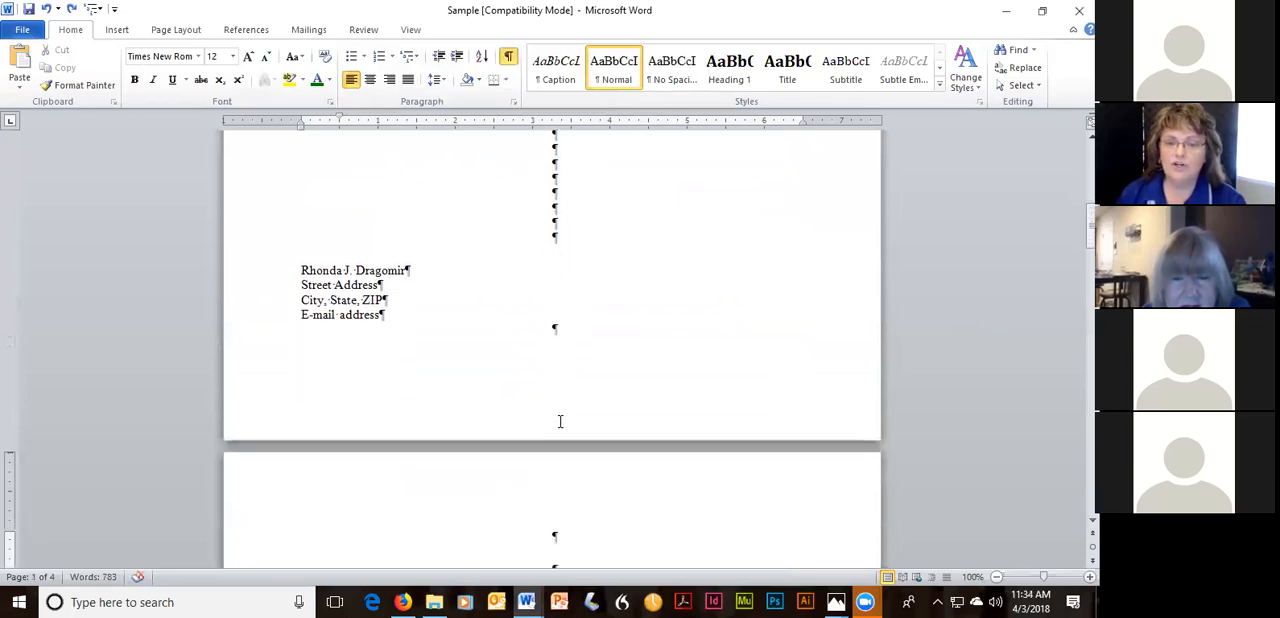
scroll(560, 421, "down", 5)
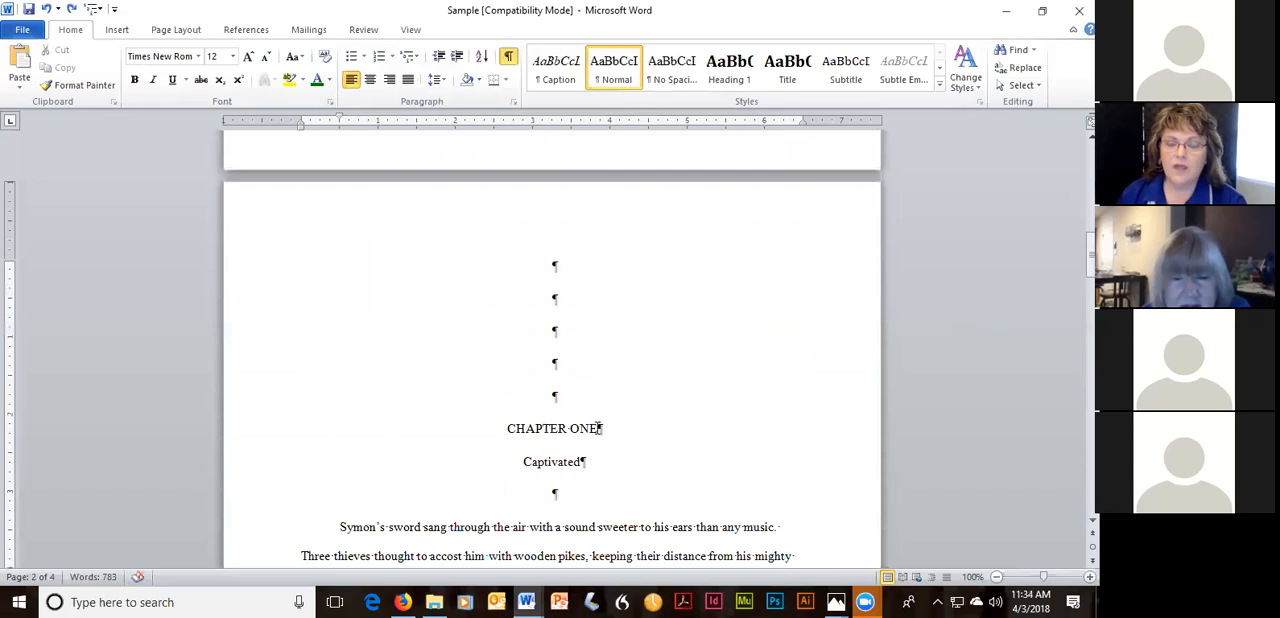
scroll(617, 437, "down", 1)
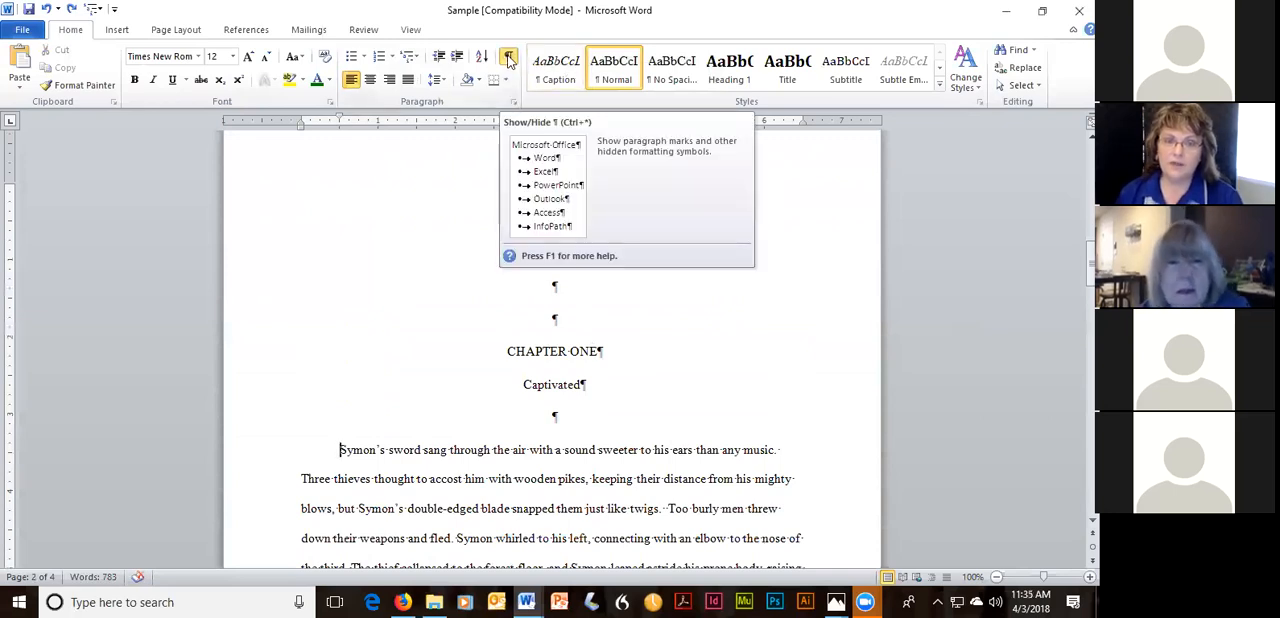
scroll(706, 363, "down", 2)
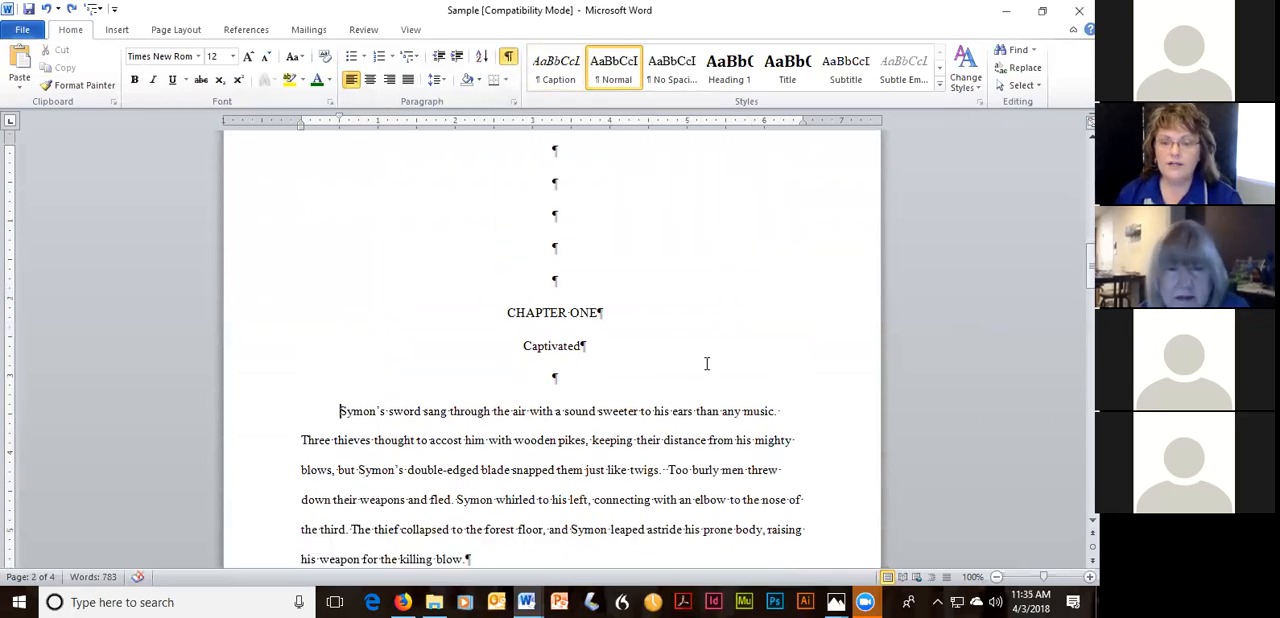
scroll(703, 360, "up", 3)
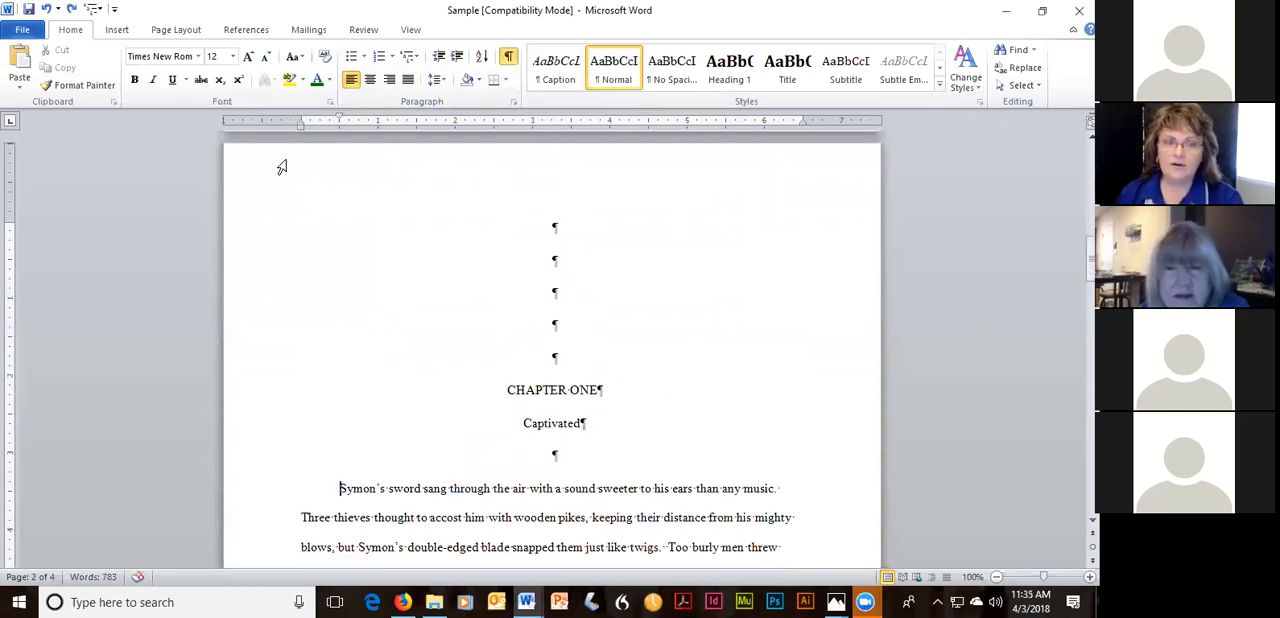
Restore the Sample window to its smaller size and minimize the DG_BookTemplate window behind it.
left_click(1042, 10)
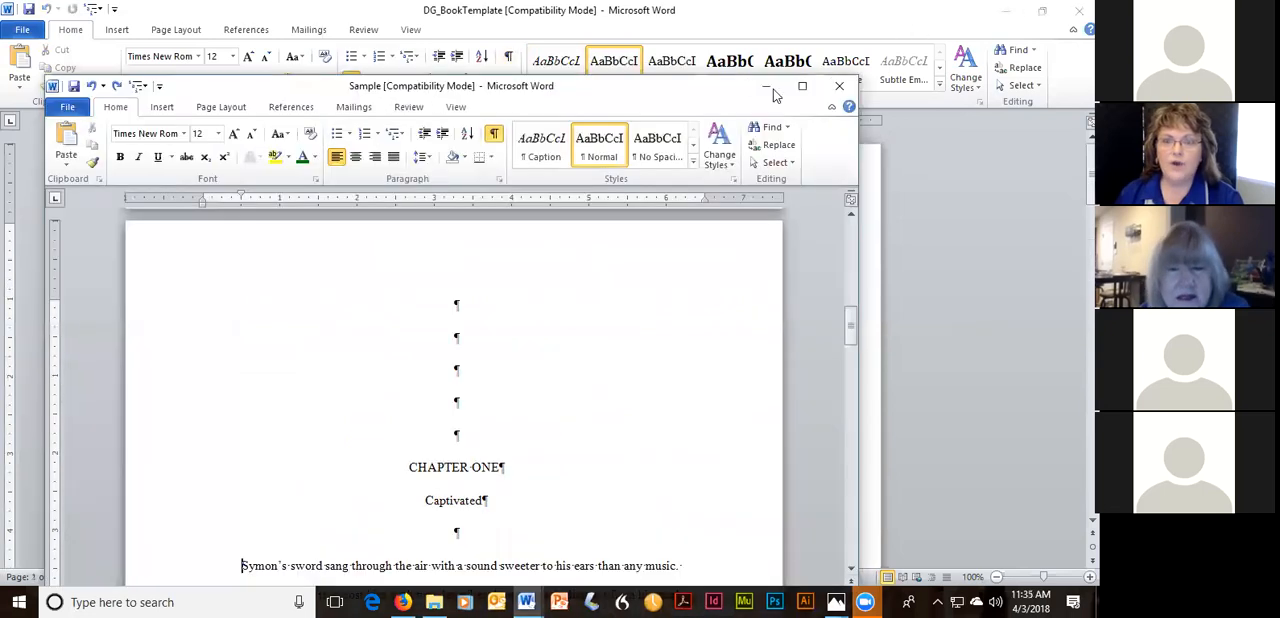
left_click(1008, 12)
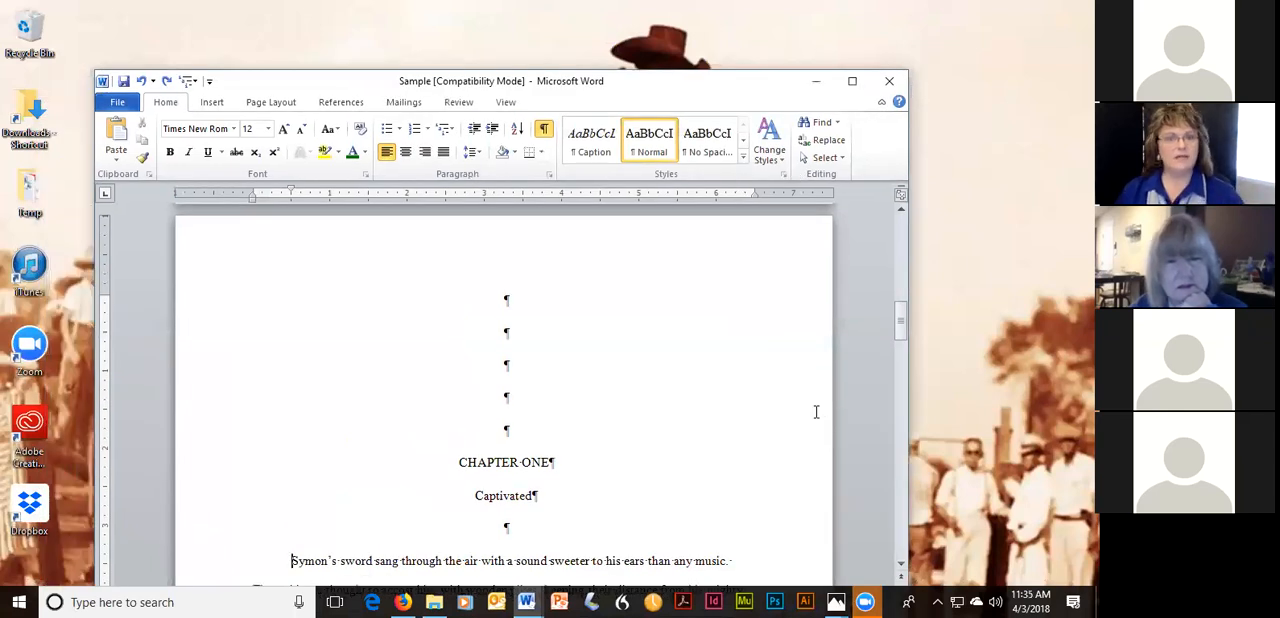
scroll(740, 370, "down", 1)
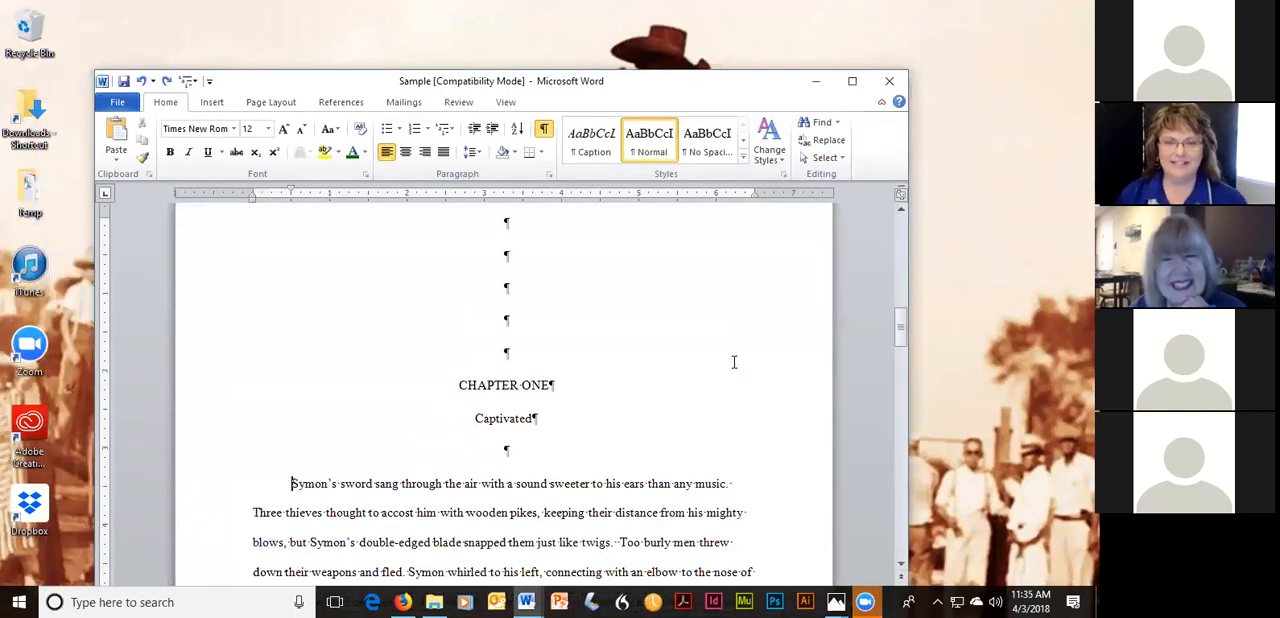
scroll(728, 356, "down", 1)
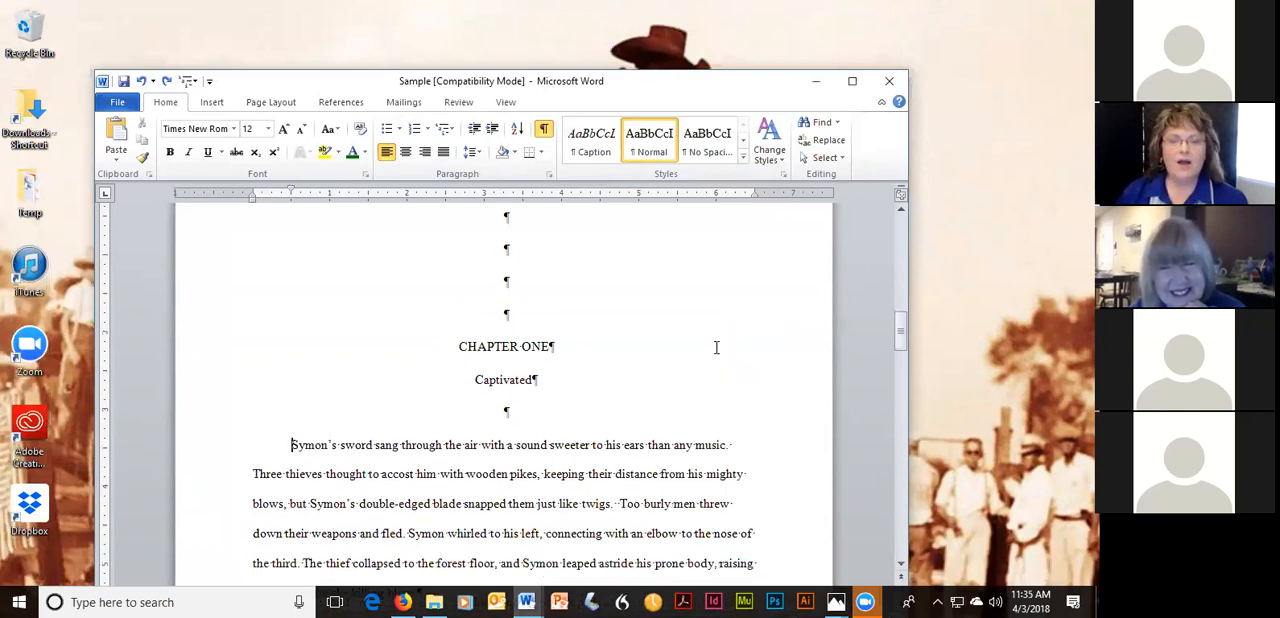
Hide the paragraph marks and other formatting symbols in the Sample document.
scroll(716, 347, "up", 1)
scroll(716, 347, "up", 3)
scroll(714, 348, "down", 6)
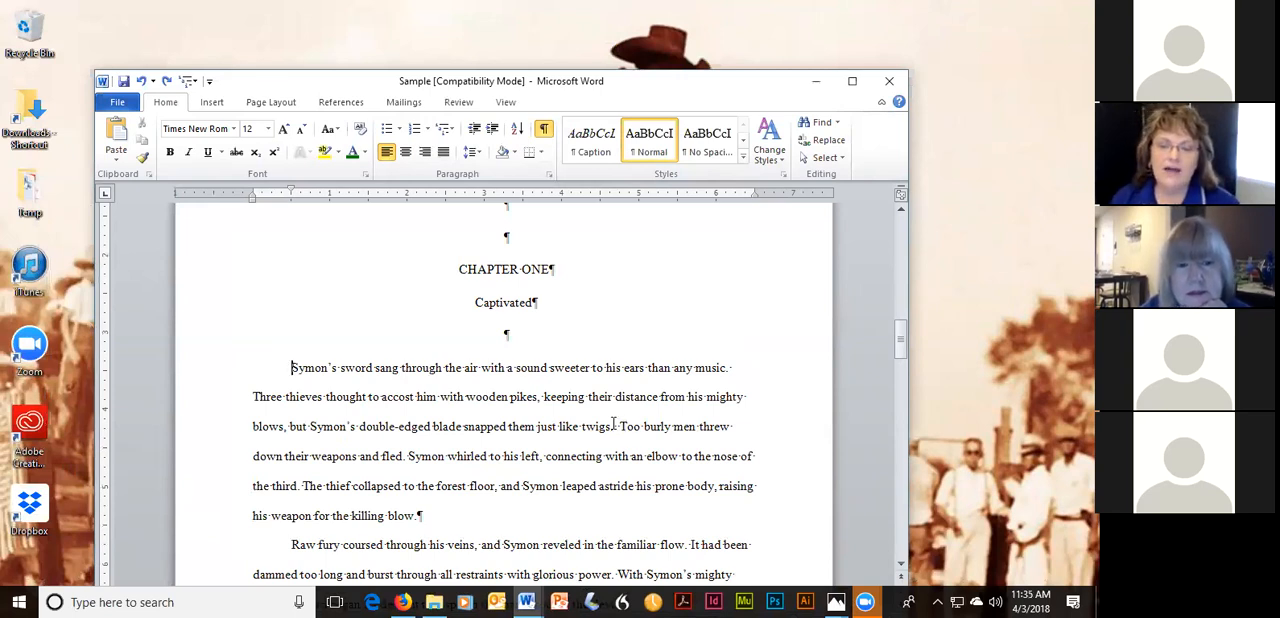
left_click(543, 129)
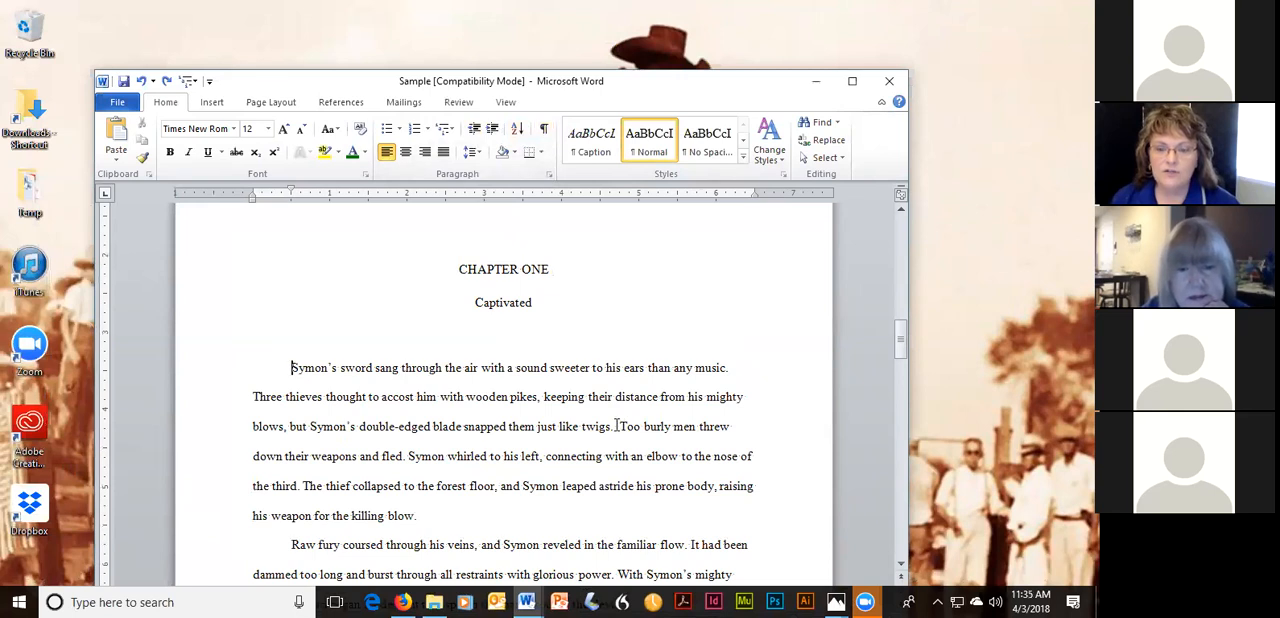
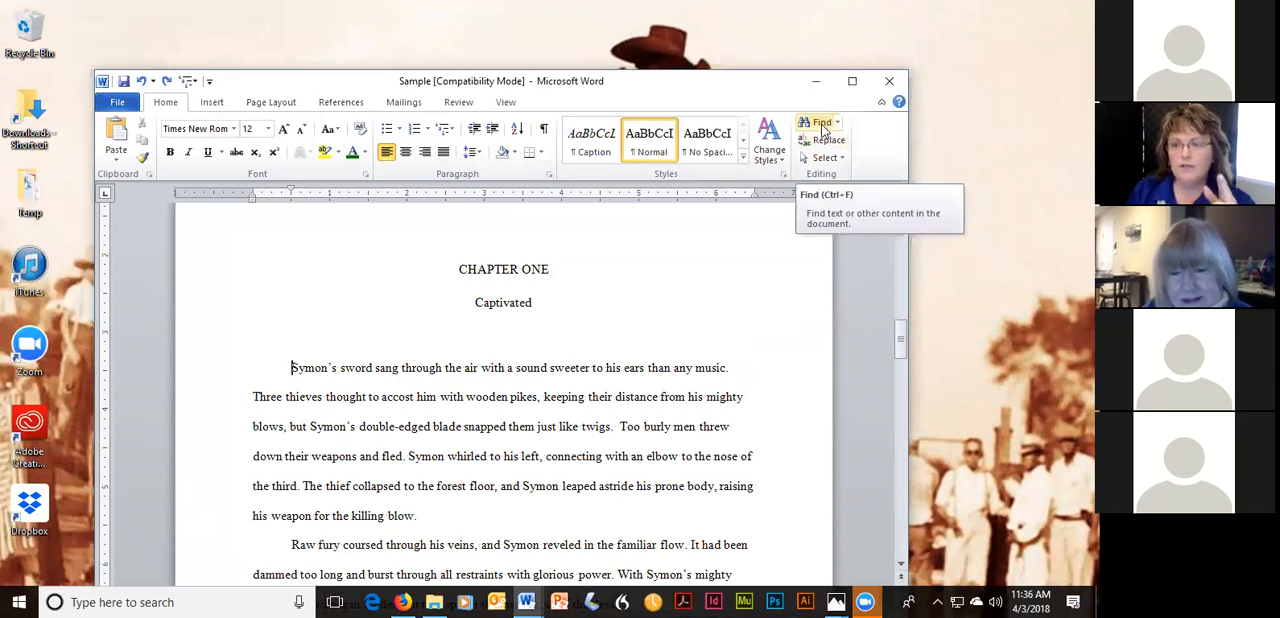
Set up a replacement of "sword" with "claymore", find the first occurrence in Chapter One, and close the dialog.
left_click(827, 125)
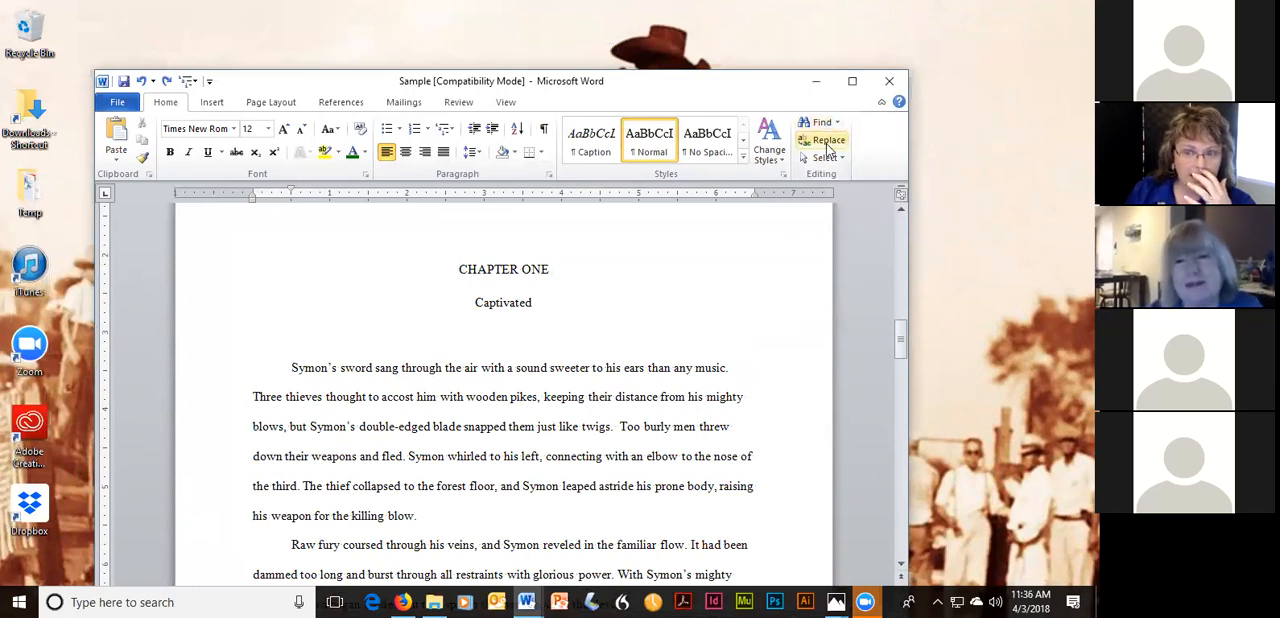
left_click(828, 143)
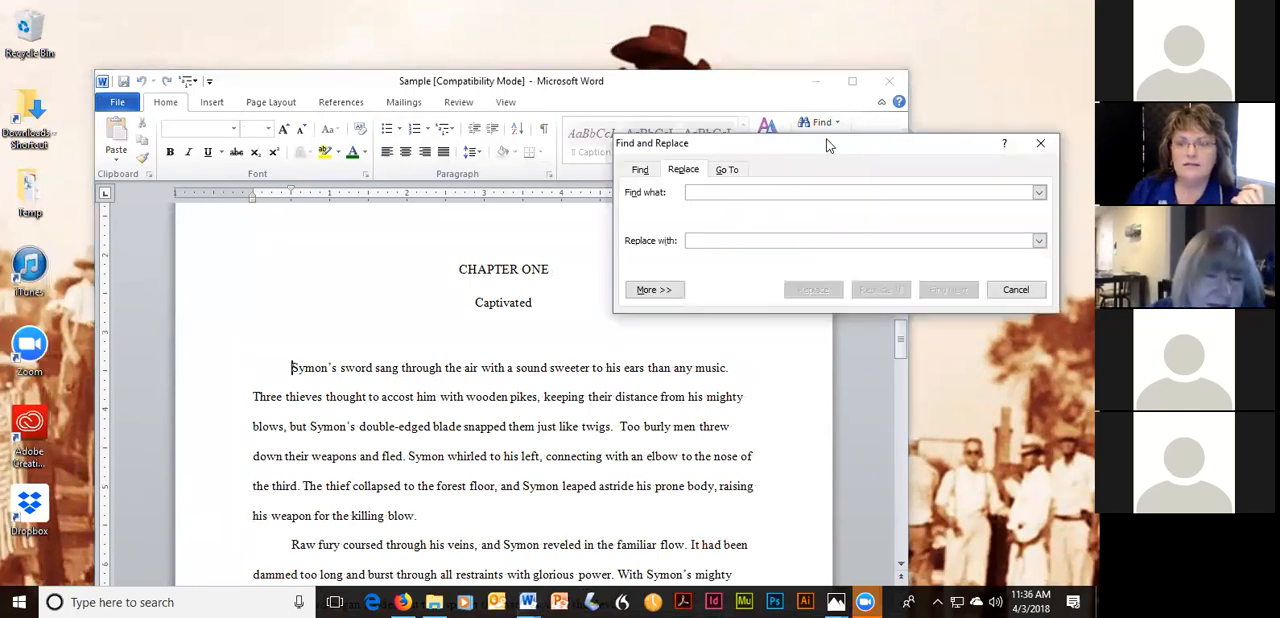
left_click_drag(816, 148, 516, 136)
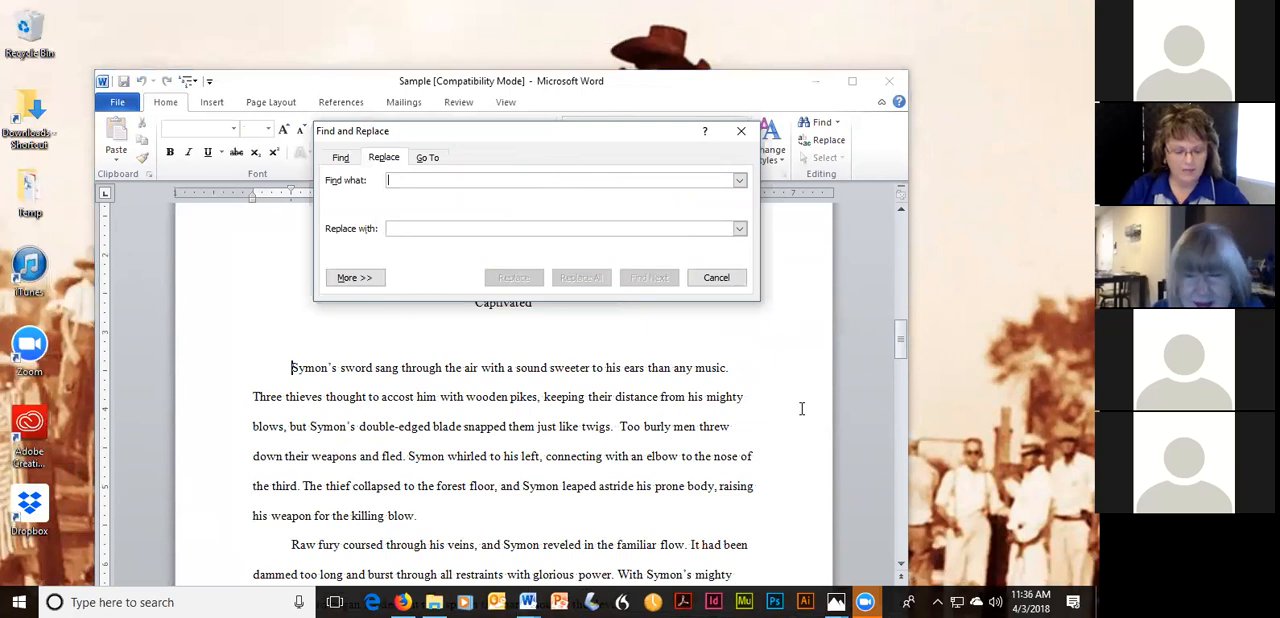
type("swo")
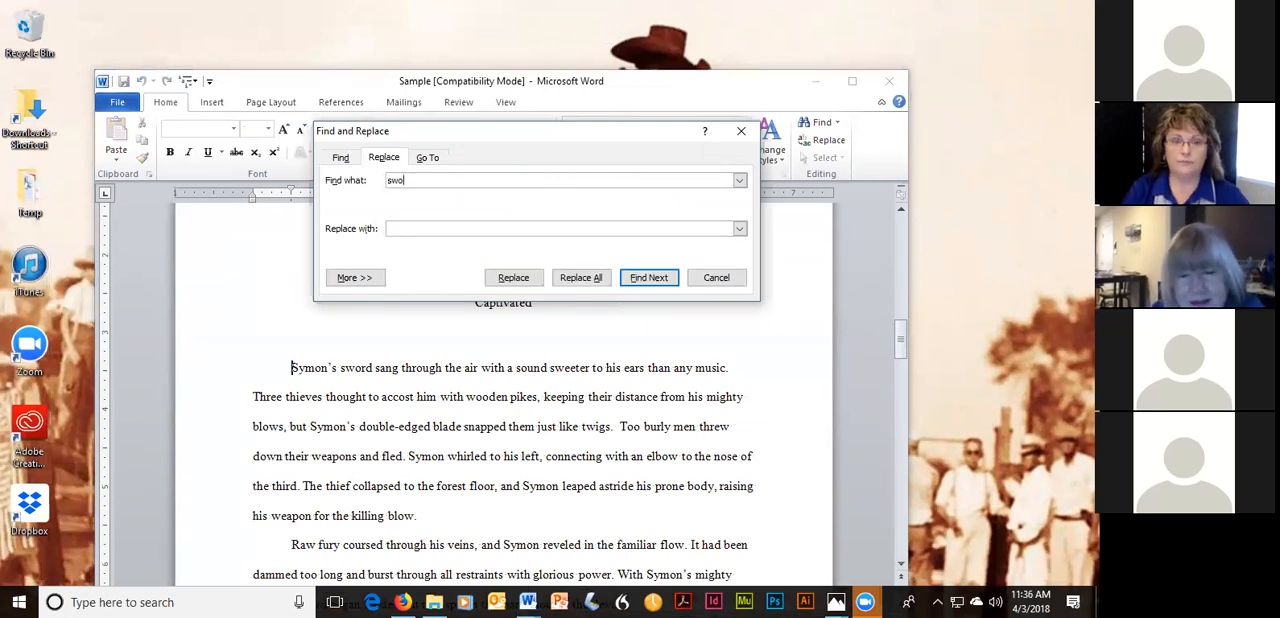
type("rd")
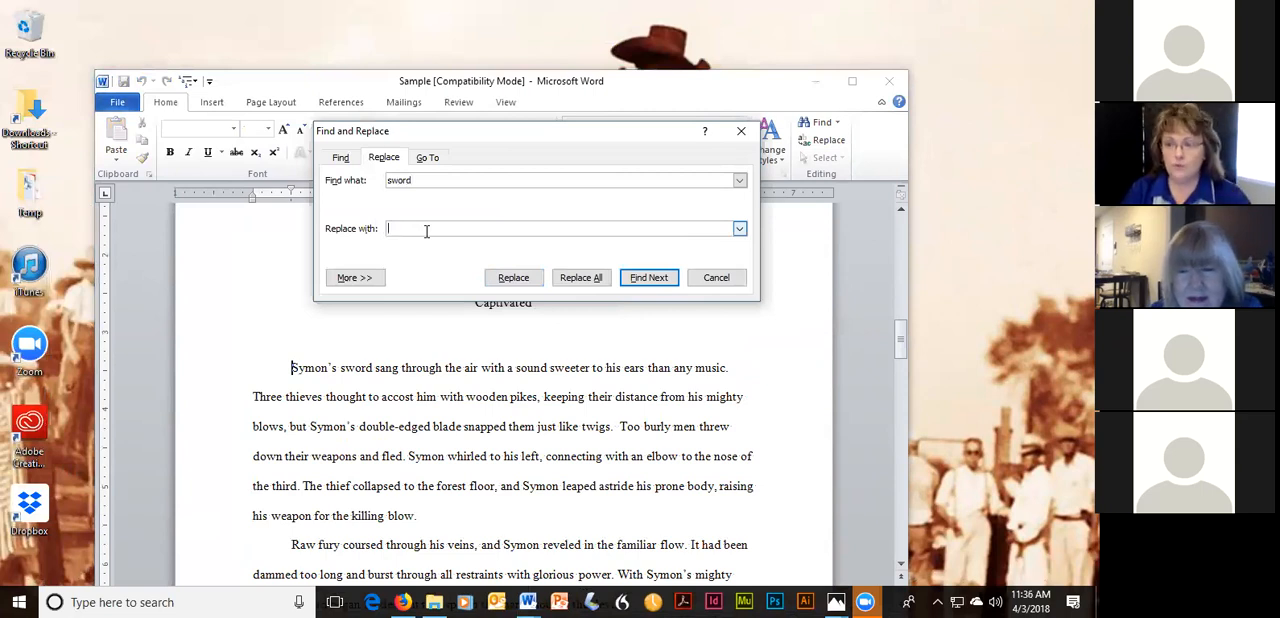
type("cl")
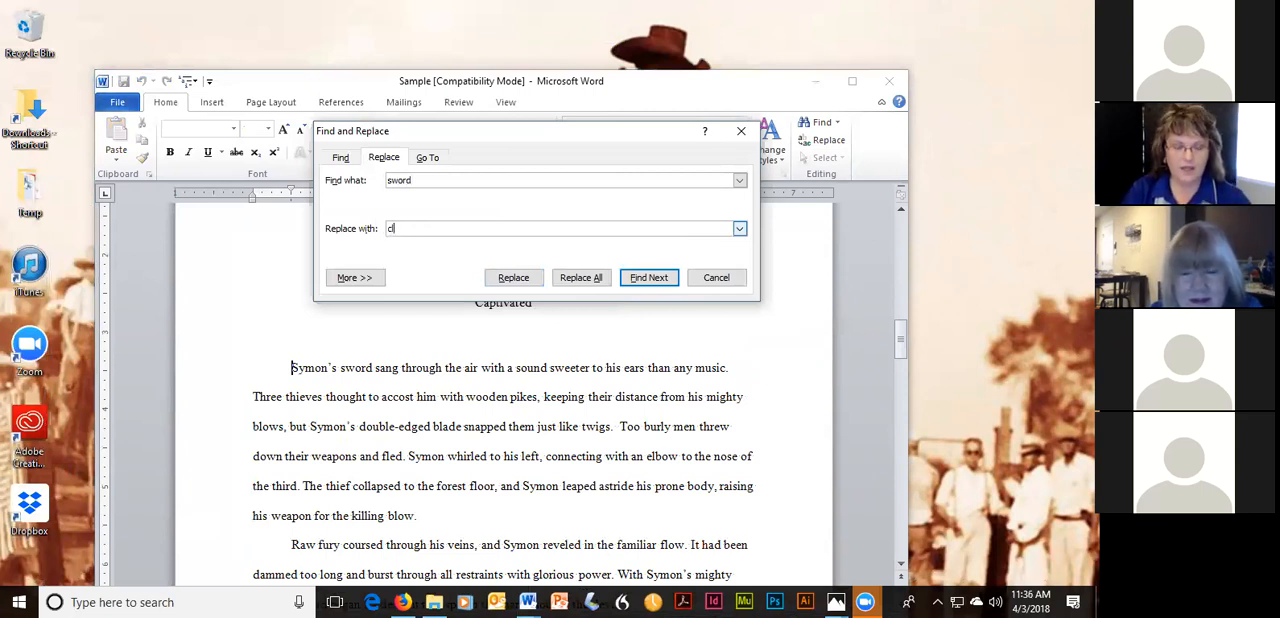
type("aymore")
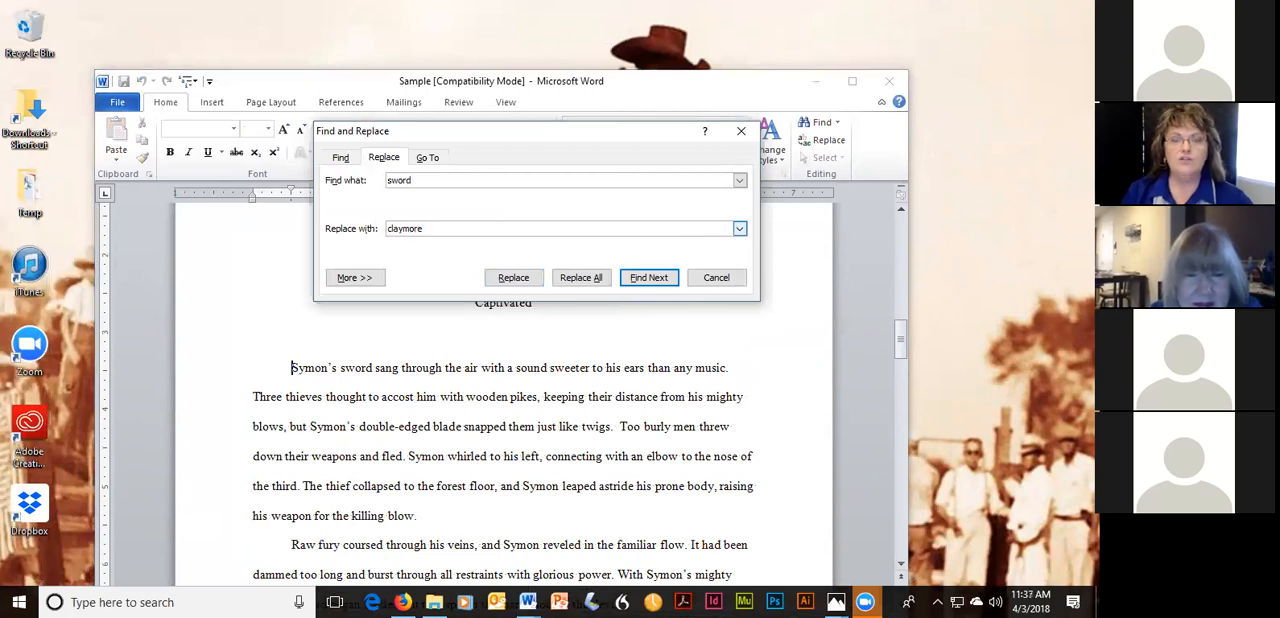
left_click(647, 280)
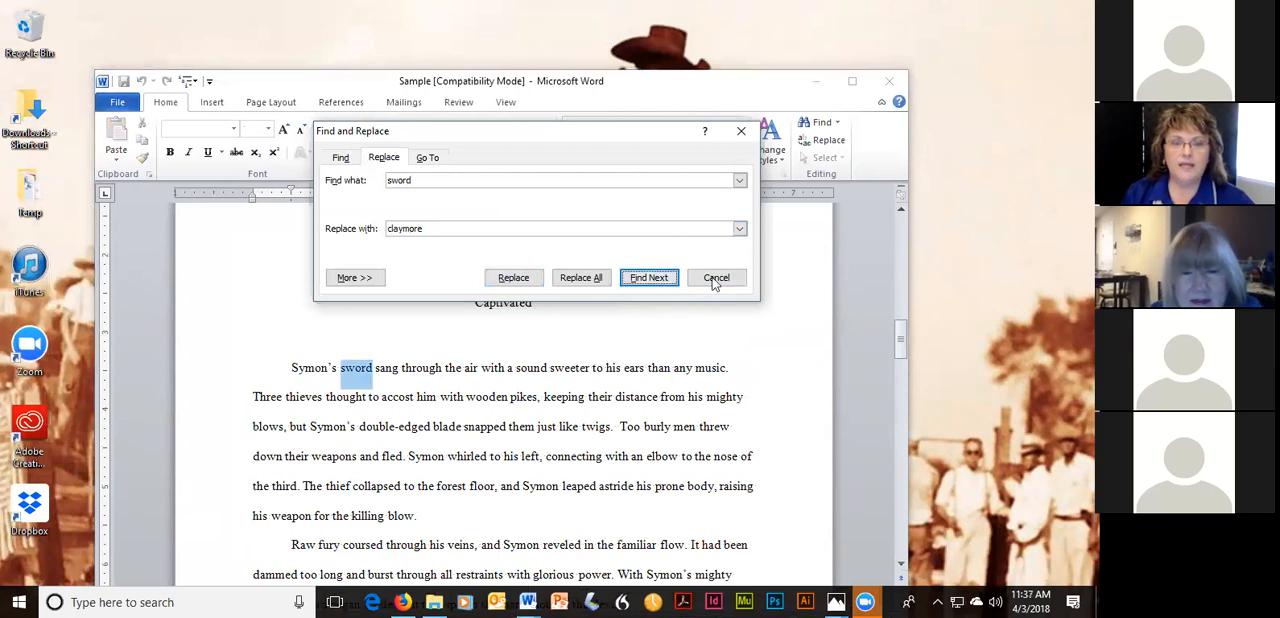
left_click(340, 158)
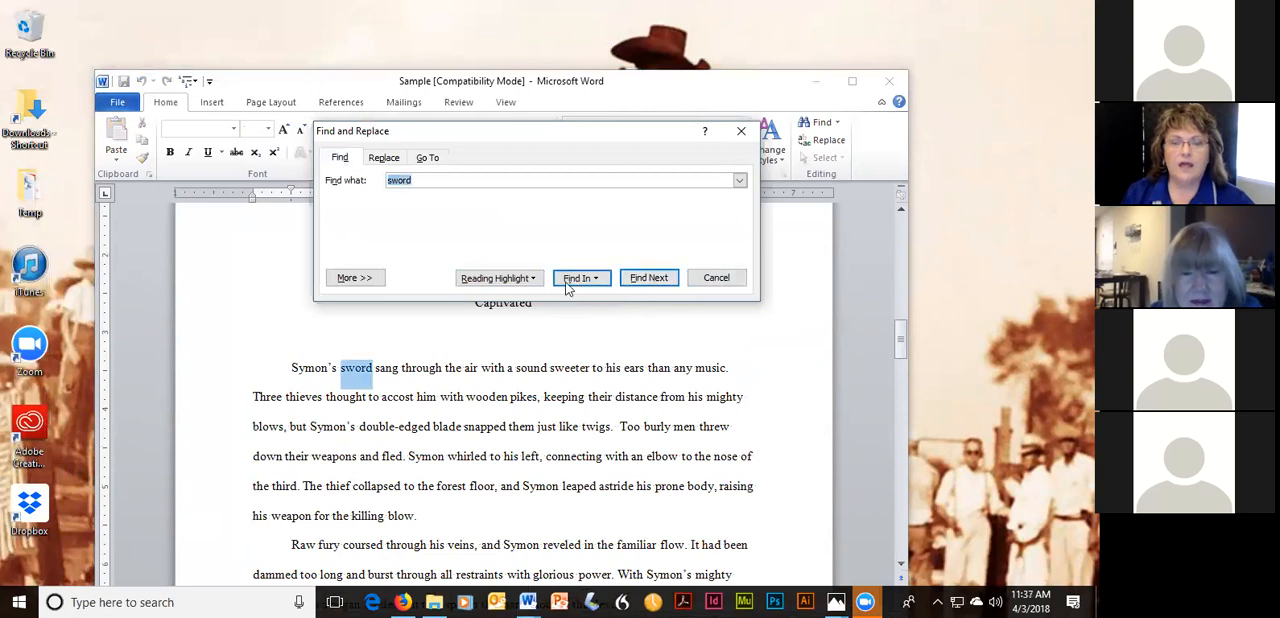
left_click(741, 133)
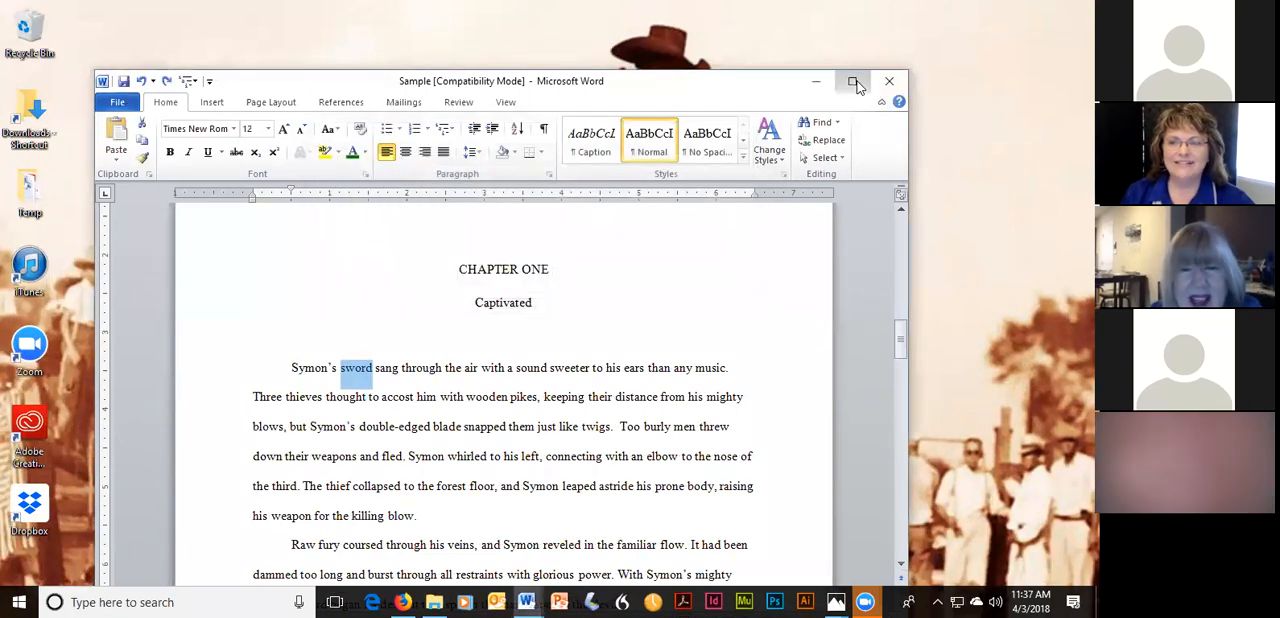
Maximize the Sample window, list every match for "sword", and look through the highlighted occurrences in the text.
left_click(852, 81)
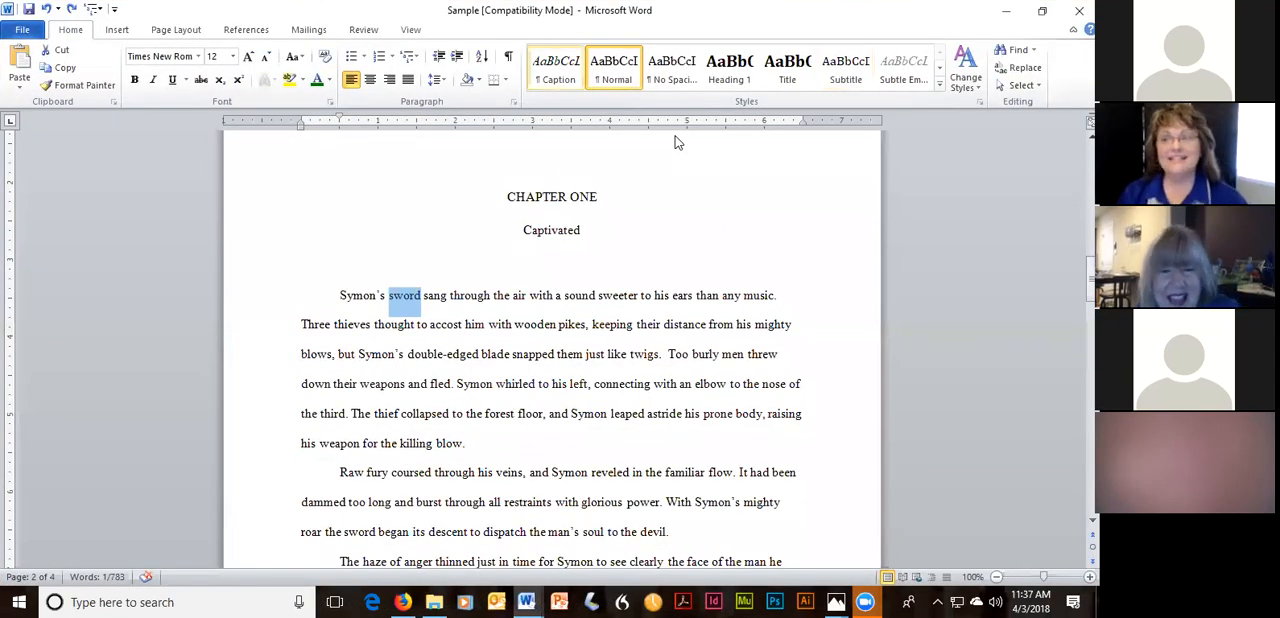
left_click(1018, 52)
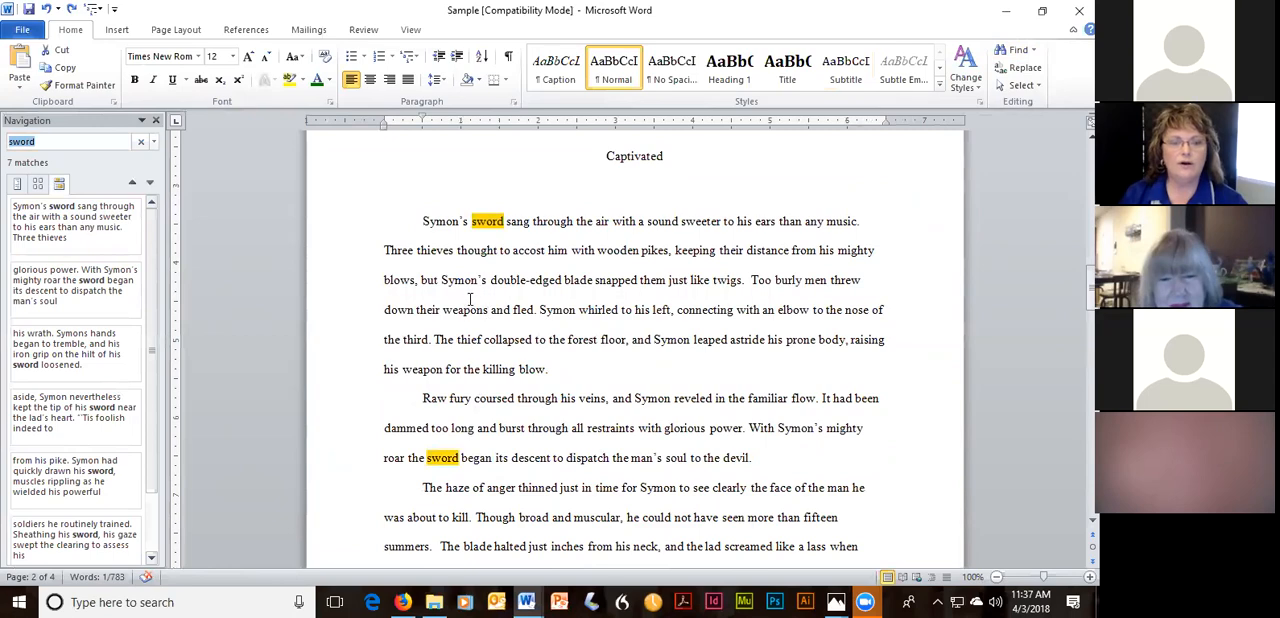
scroll(457, 289, "down", 2)
scroll(457, 289, "down", 8)
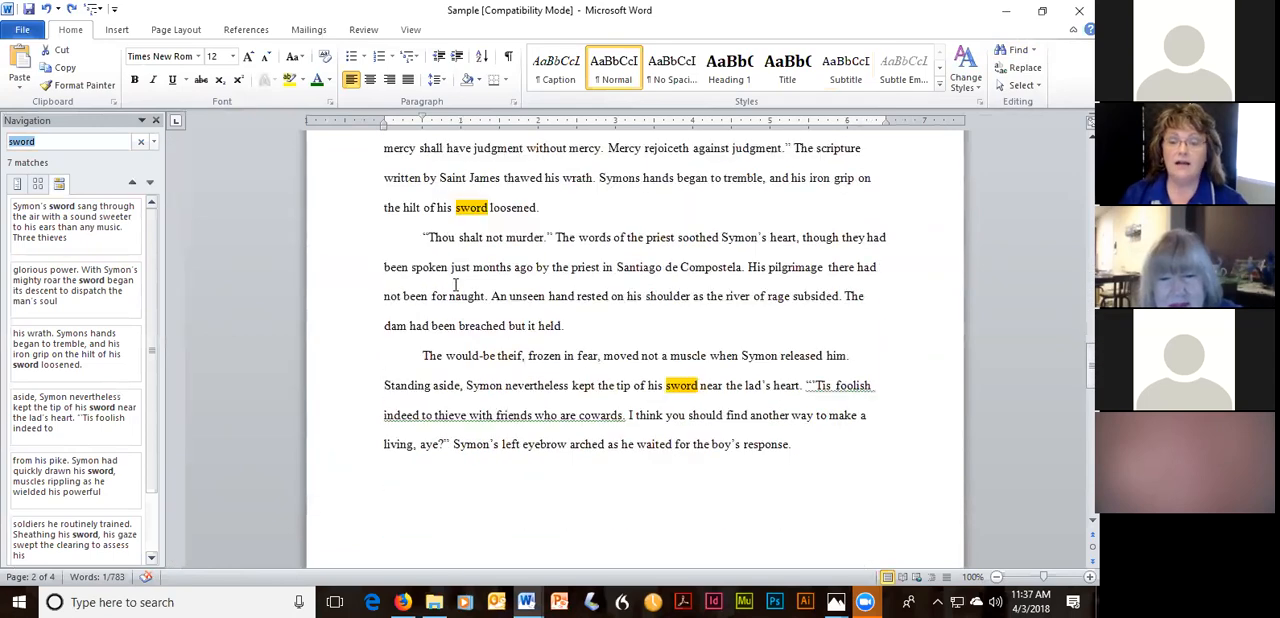
scroll(440, 287, "up", 6)
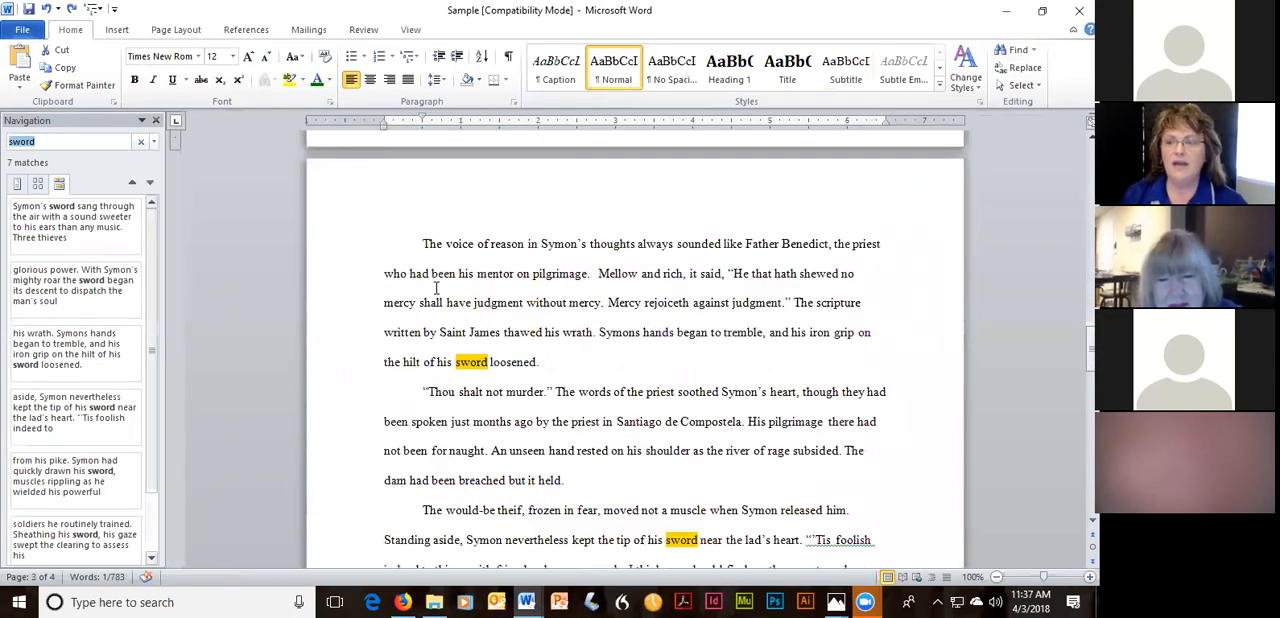
scroll(440, 288, "up", 3)
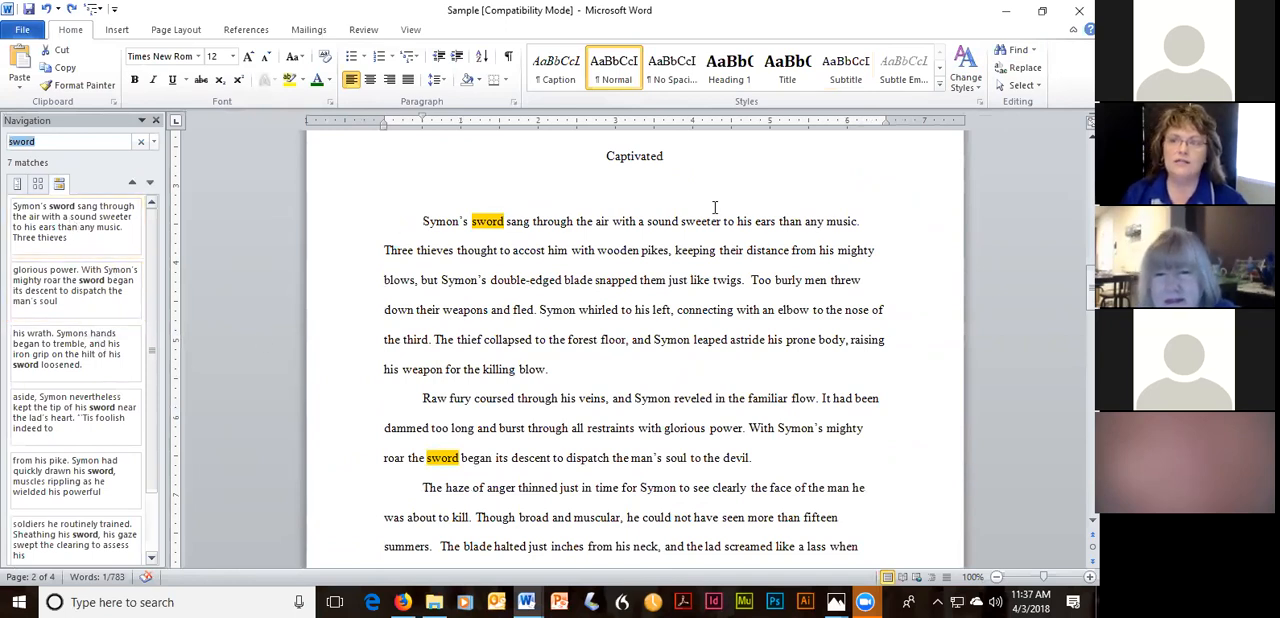
Replace "sword" with "claymore" in the "mighty roar" sentence and refresh the list of remaining matches.
left_click(1025, 68)
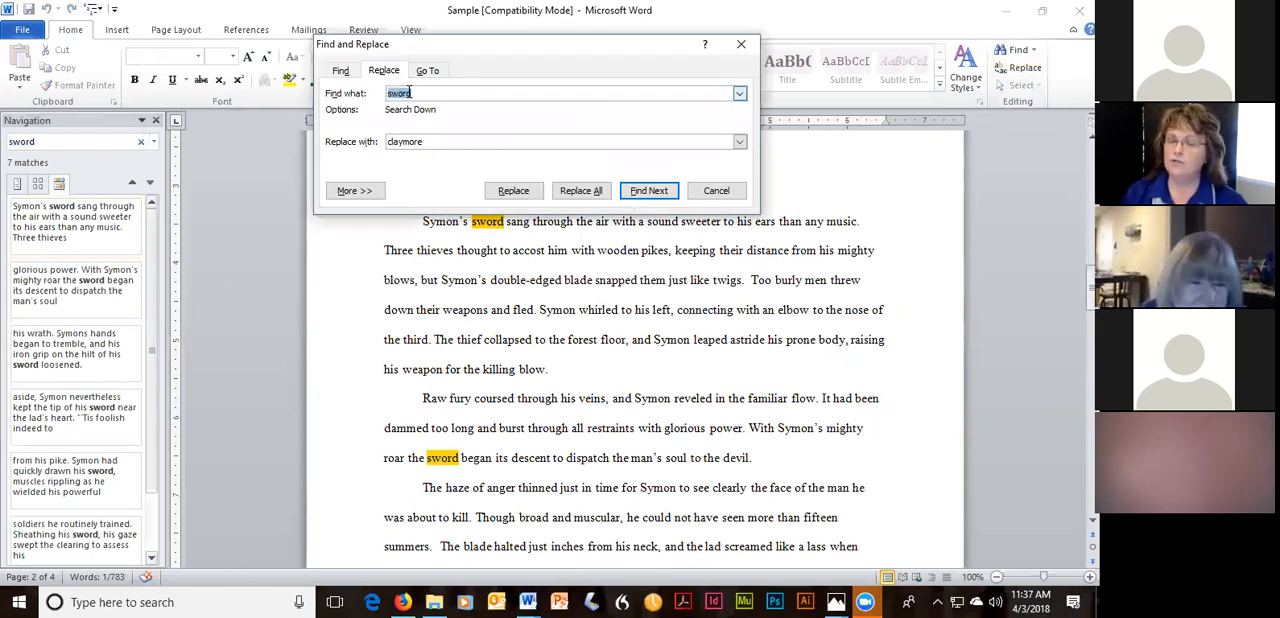
left_click(655, 195)
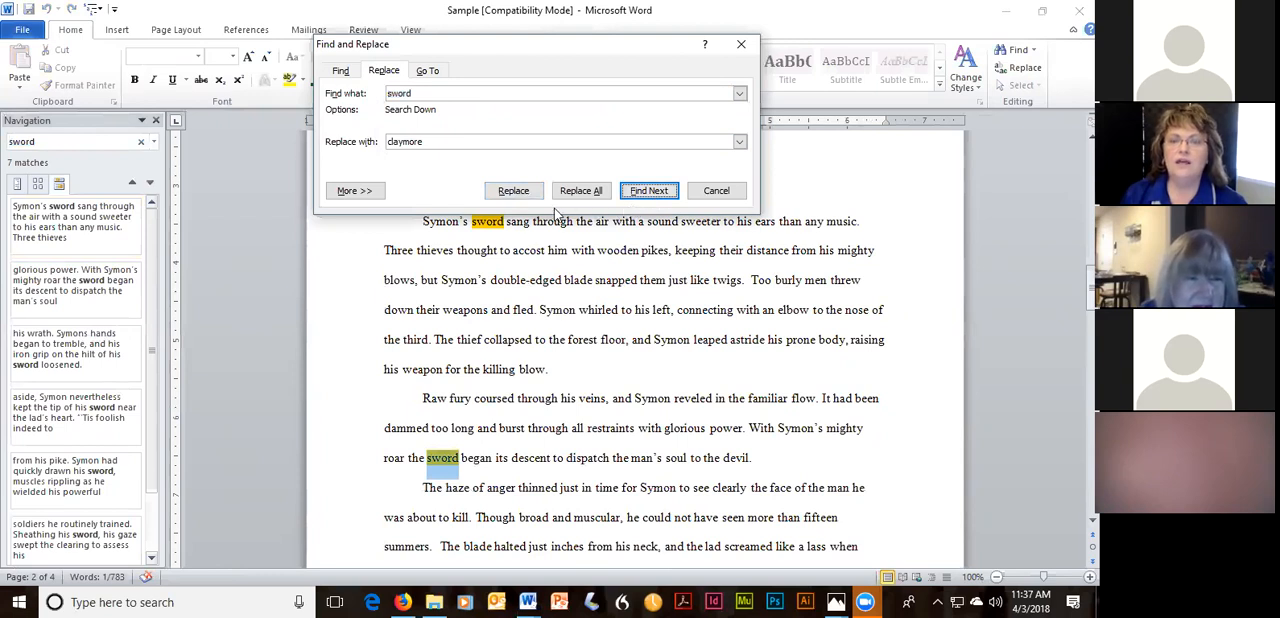
left_click(513, 191)
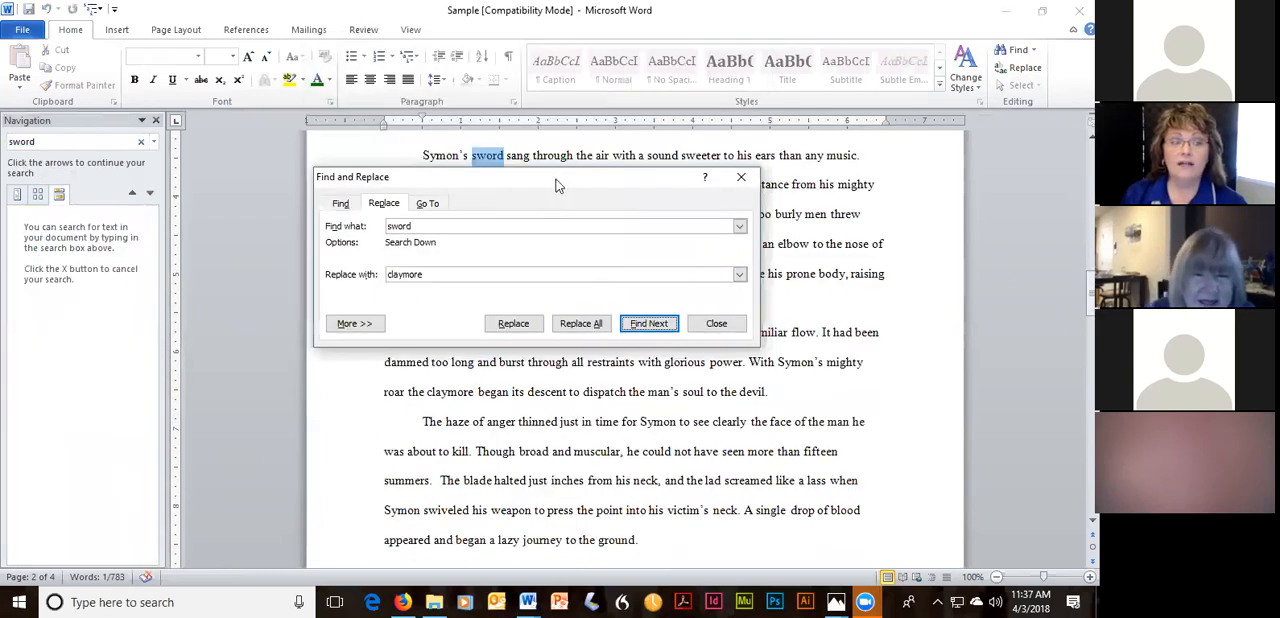
left_click_drag(558, 186, 555, 260)
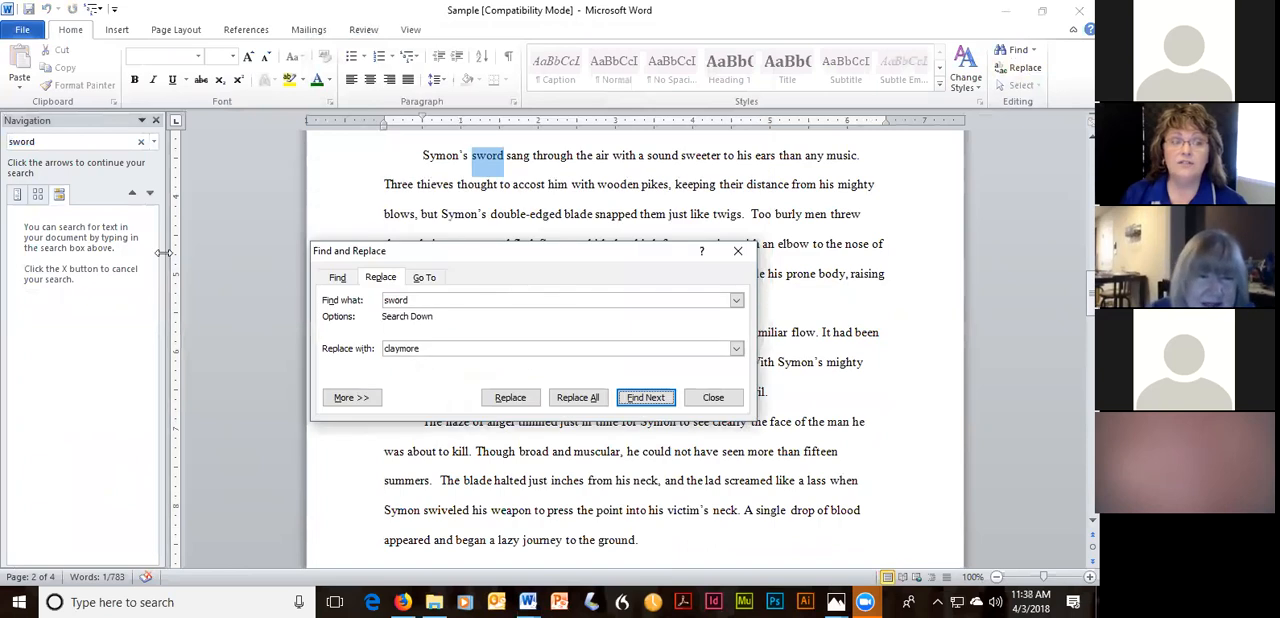
left_click(150, 194)
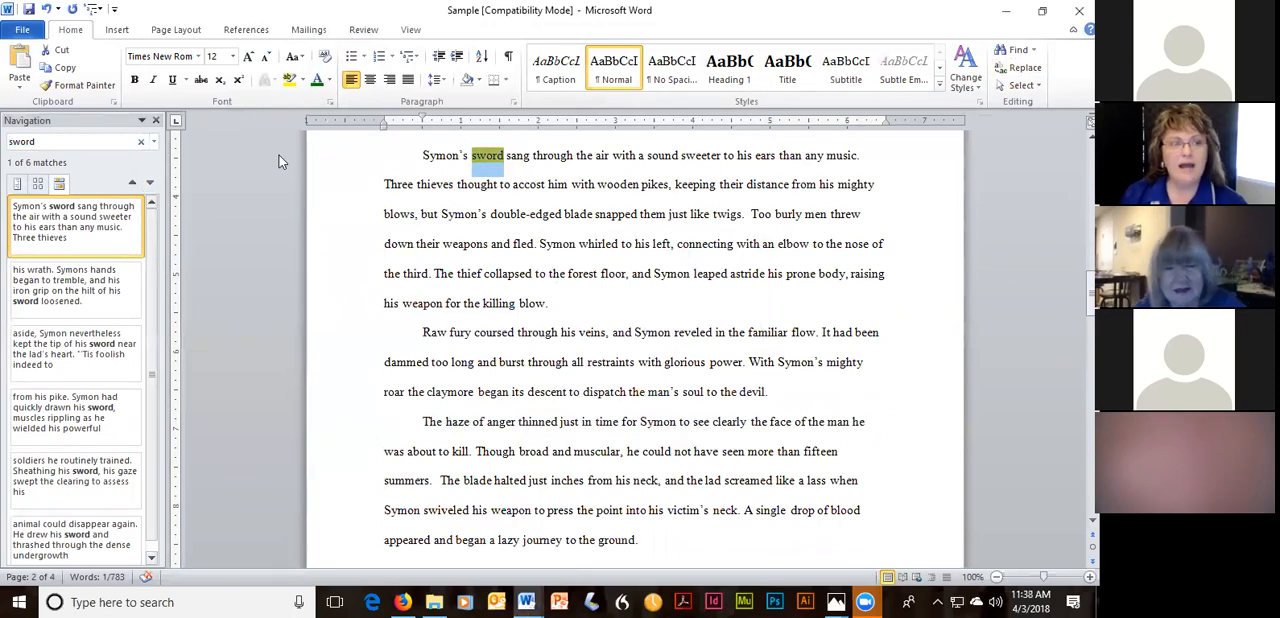
Set up a replacement of two spaces with one space and apply it to the double space after "twigs.".
left_click(1032, 70)
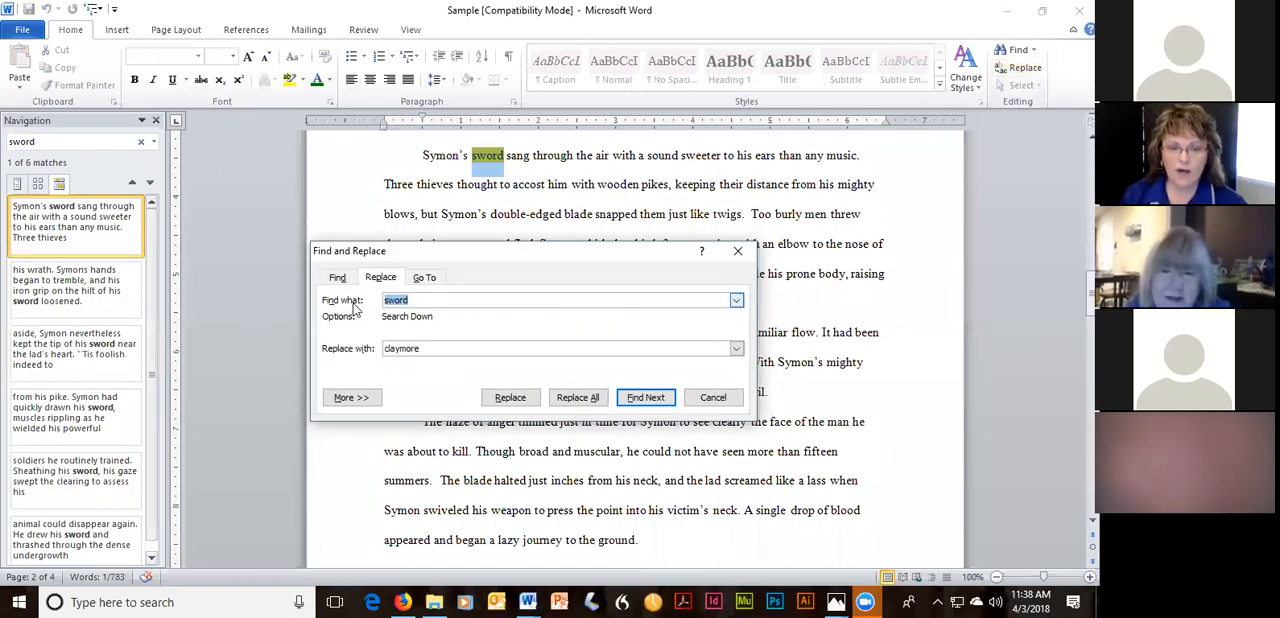
key("BackSpace")
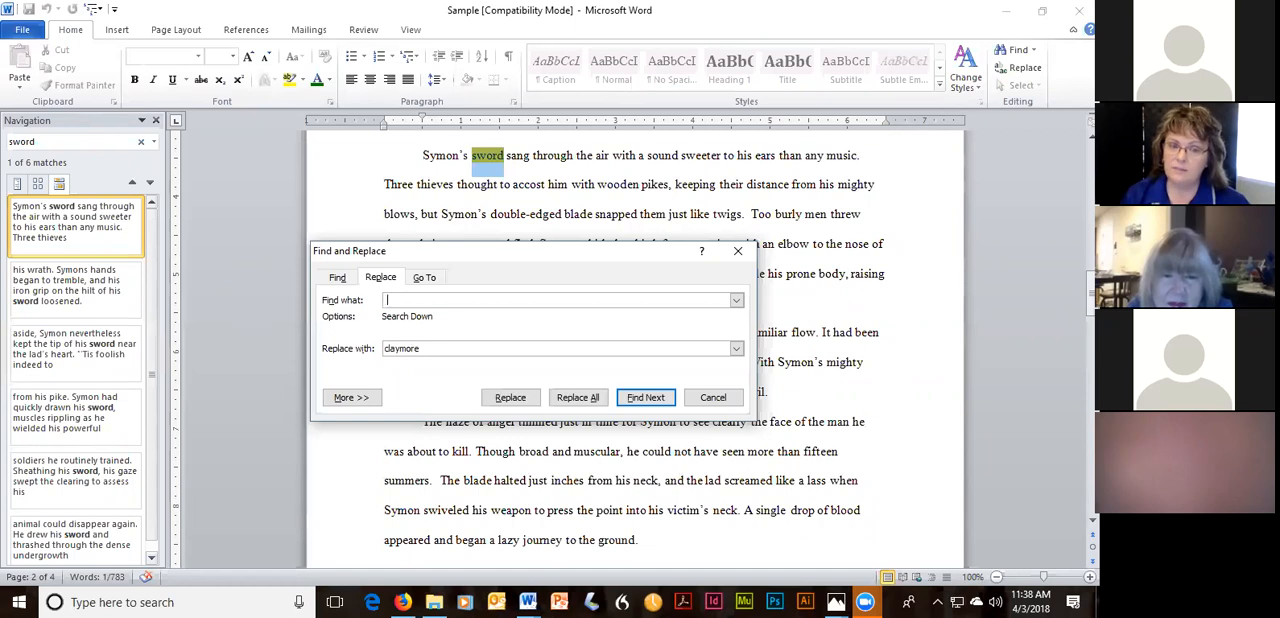
left_click_drag(432, 350, 368, 348)
key("BackSpace")
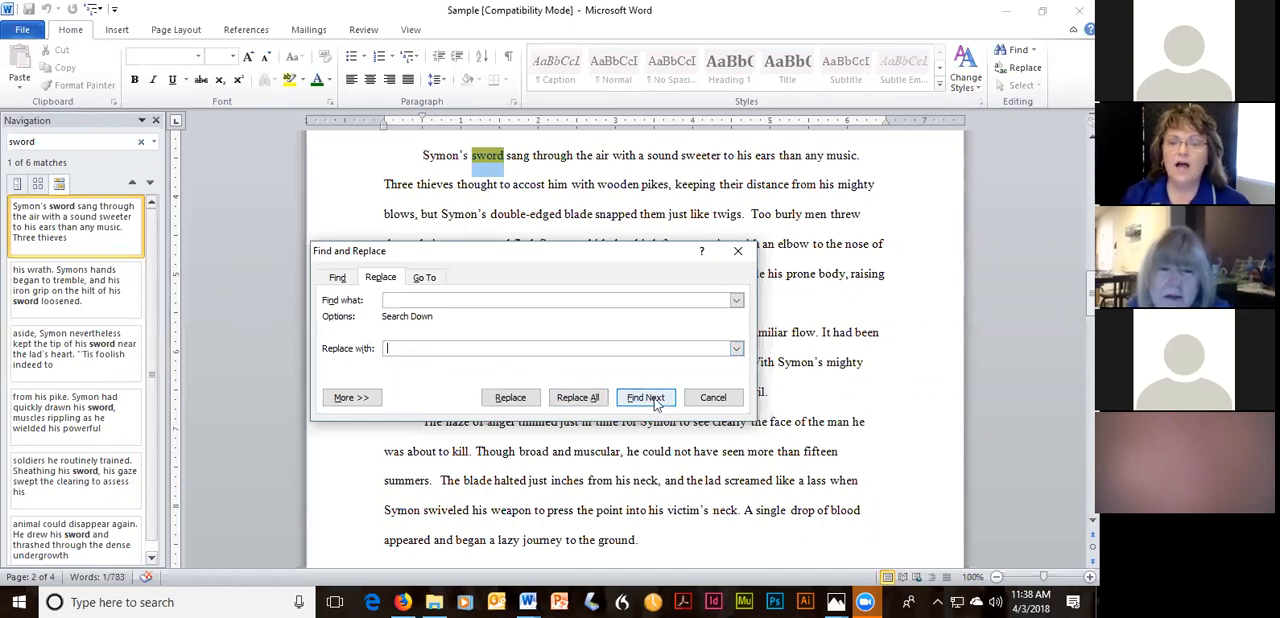
left_click(750, 220)
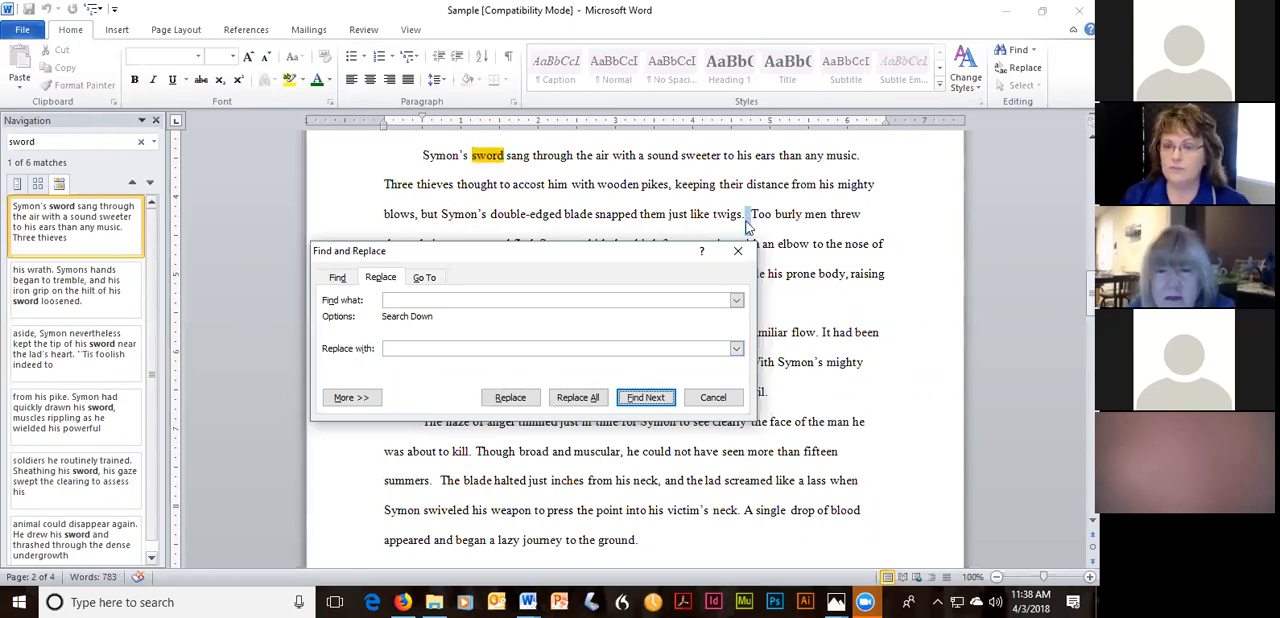
left_click(512, 400)
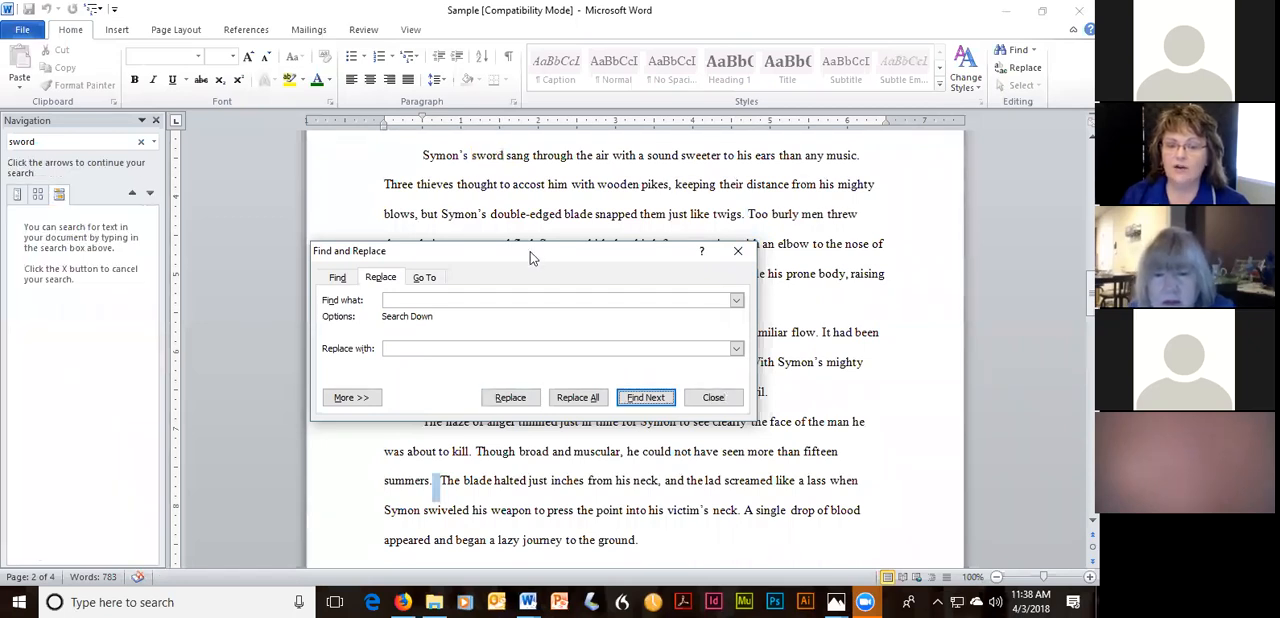
Replace the double spaces after "summers." and "pilgrimage." with single spaces, and close the dialog.
left_click_drag(530, 251, 701, 224)
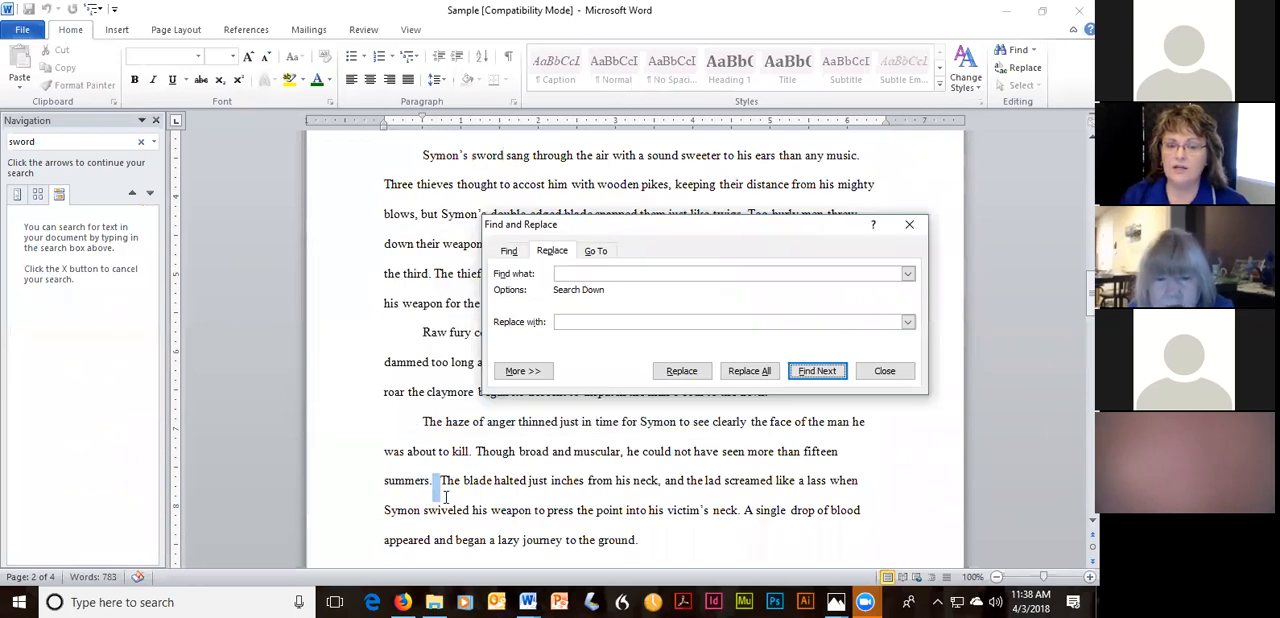
left_click(681, 371)
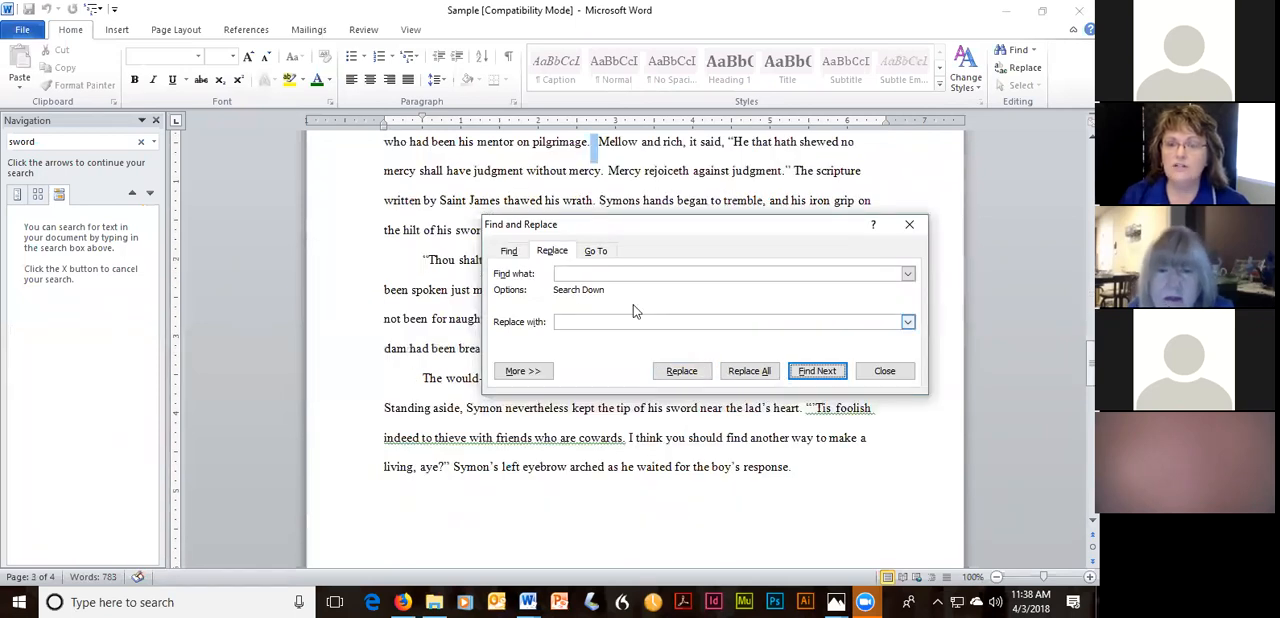
left_click(684, 373)
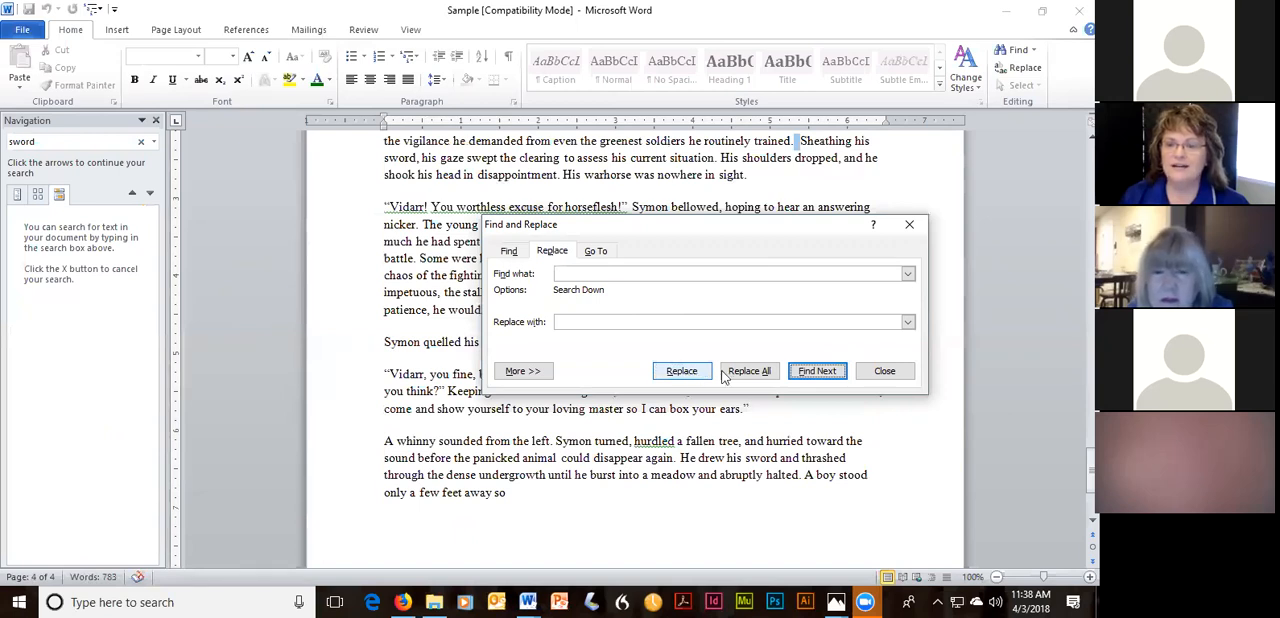
left_click(882, 372)
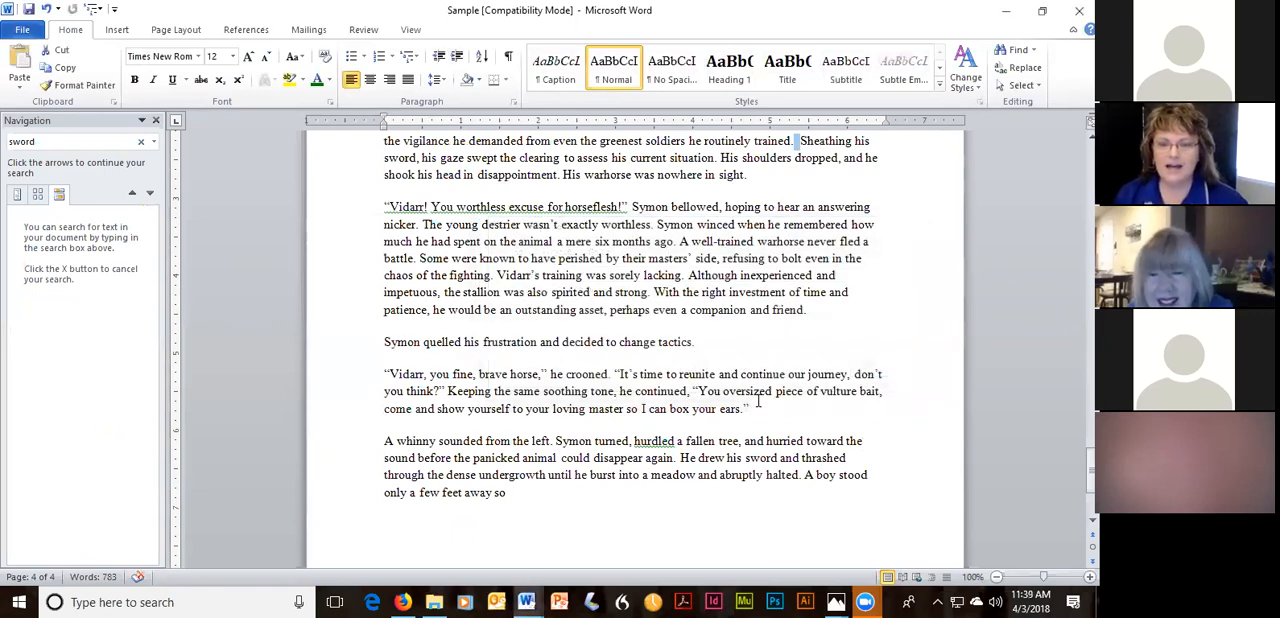
Undo the last double-space replacement.
scroll(748, 390, "up", 5)
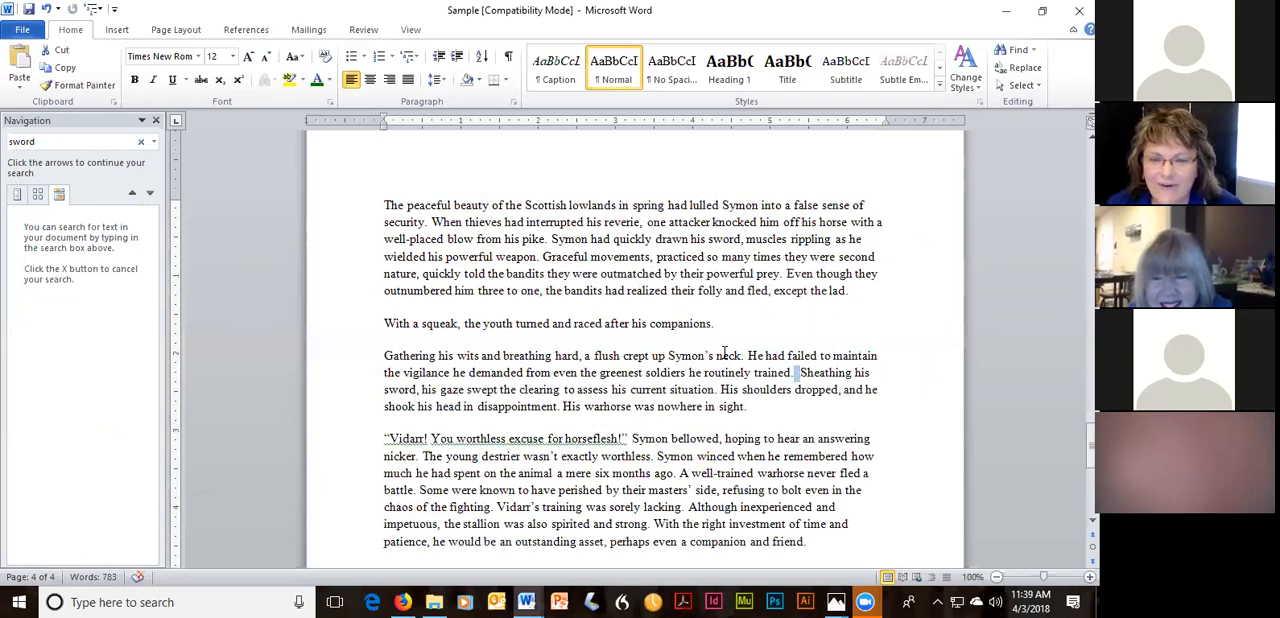
scroll(724, 350, "down", 1)
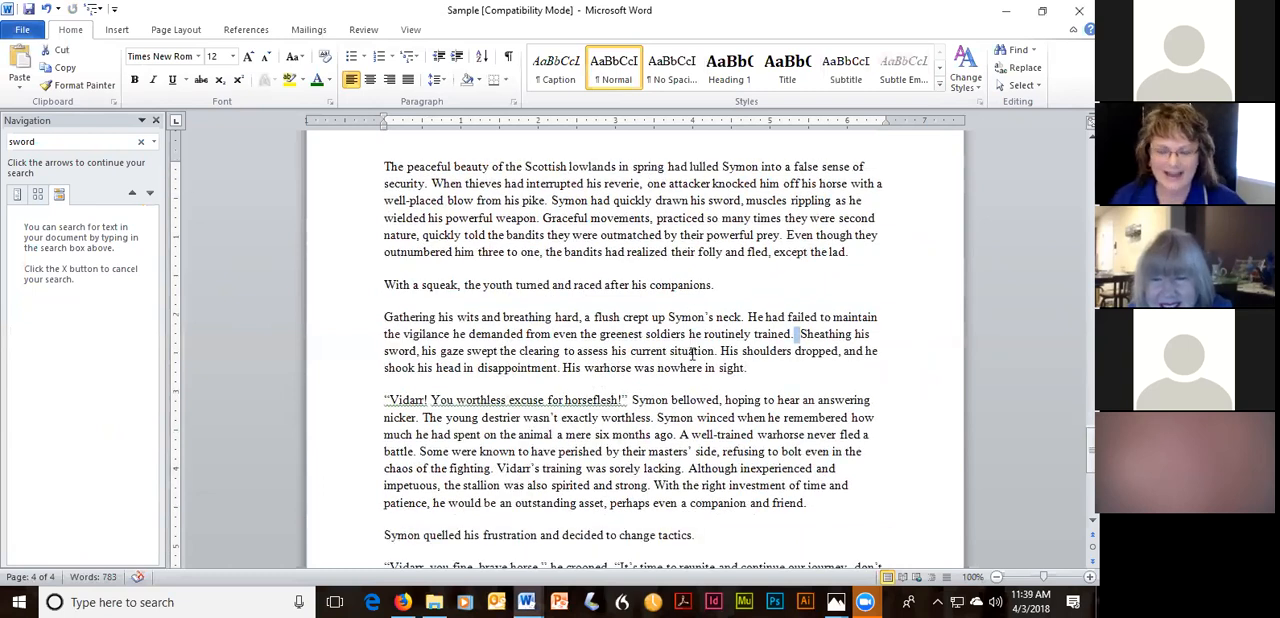
left_click(50, 10)
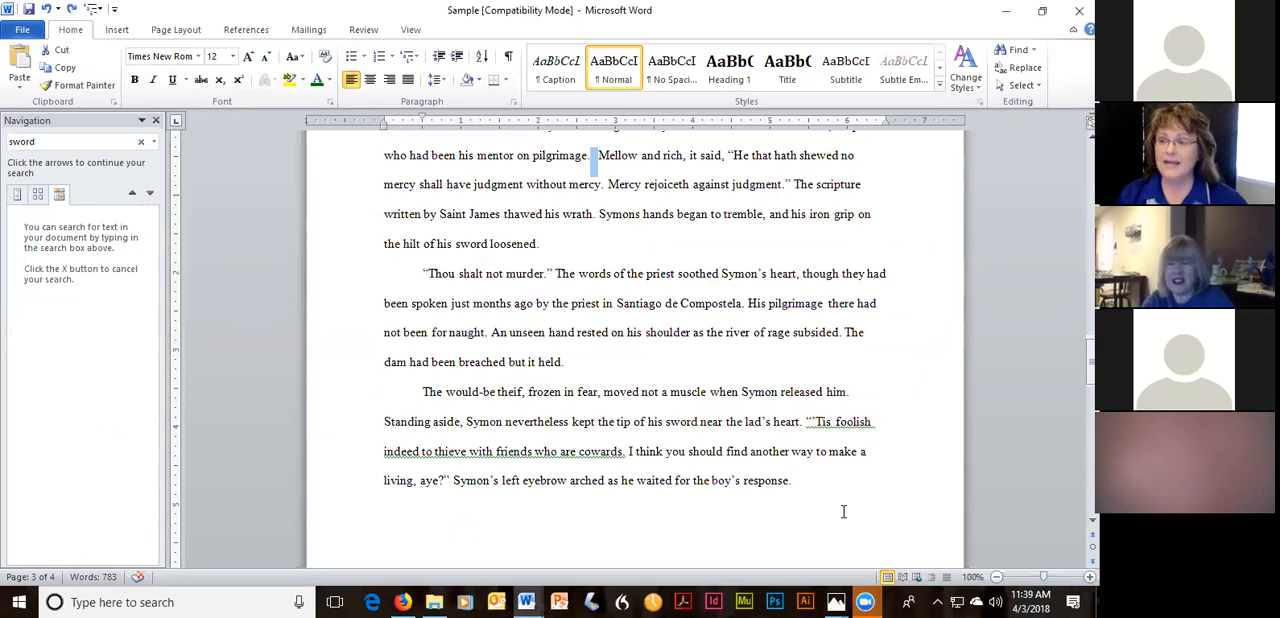
Close the search results and delete the extra space before "Mellow and rich".
left_click(155, 120)
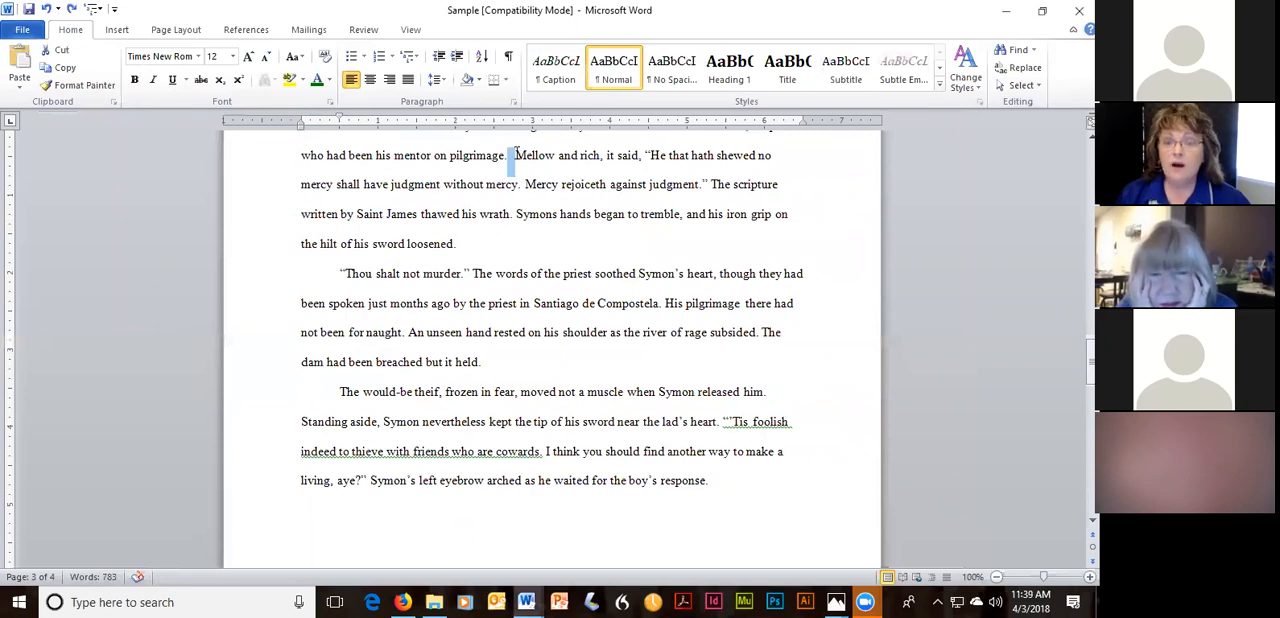
key("Delete")
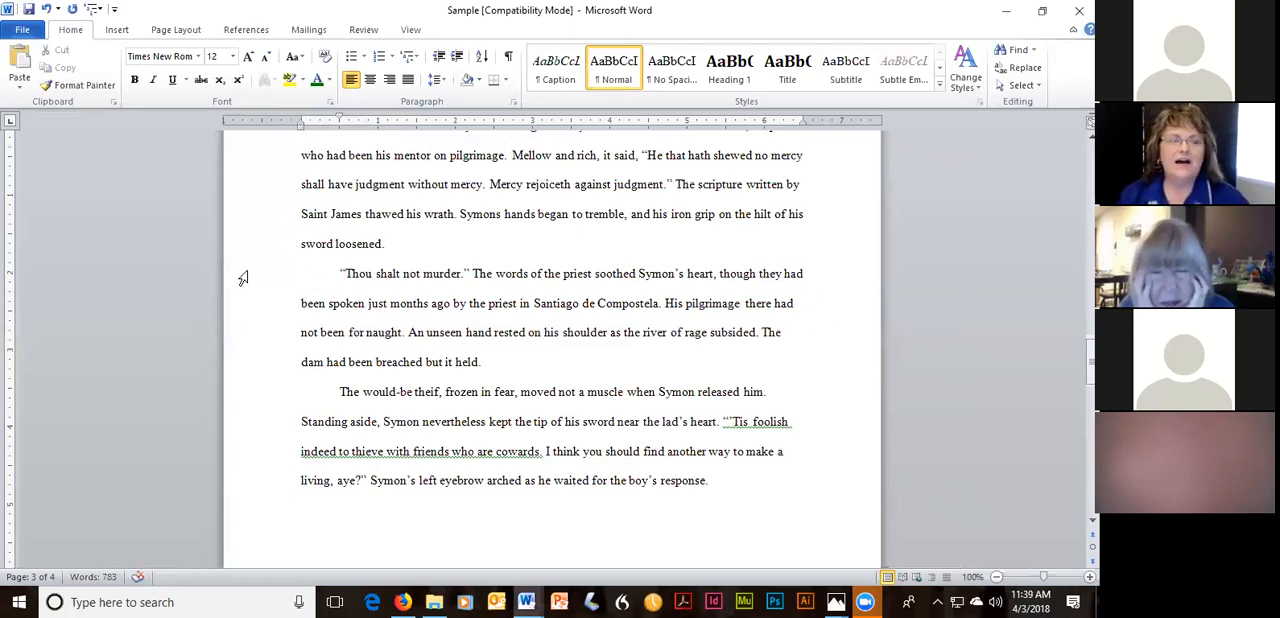
scroll(875, 227, "up", 8)
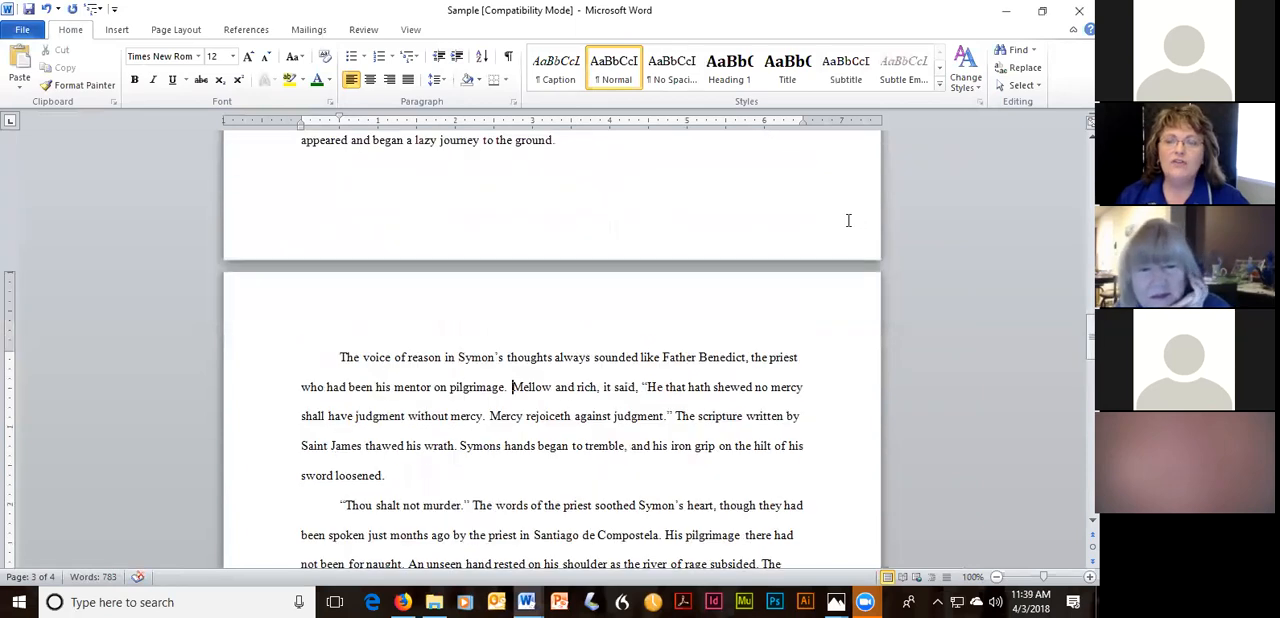
Start a spelling and grammar check of the document and move its dialog clear of the flagged sentence.
scroll(795, 210, "up", 1)
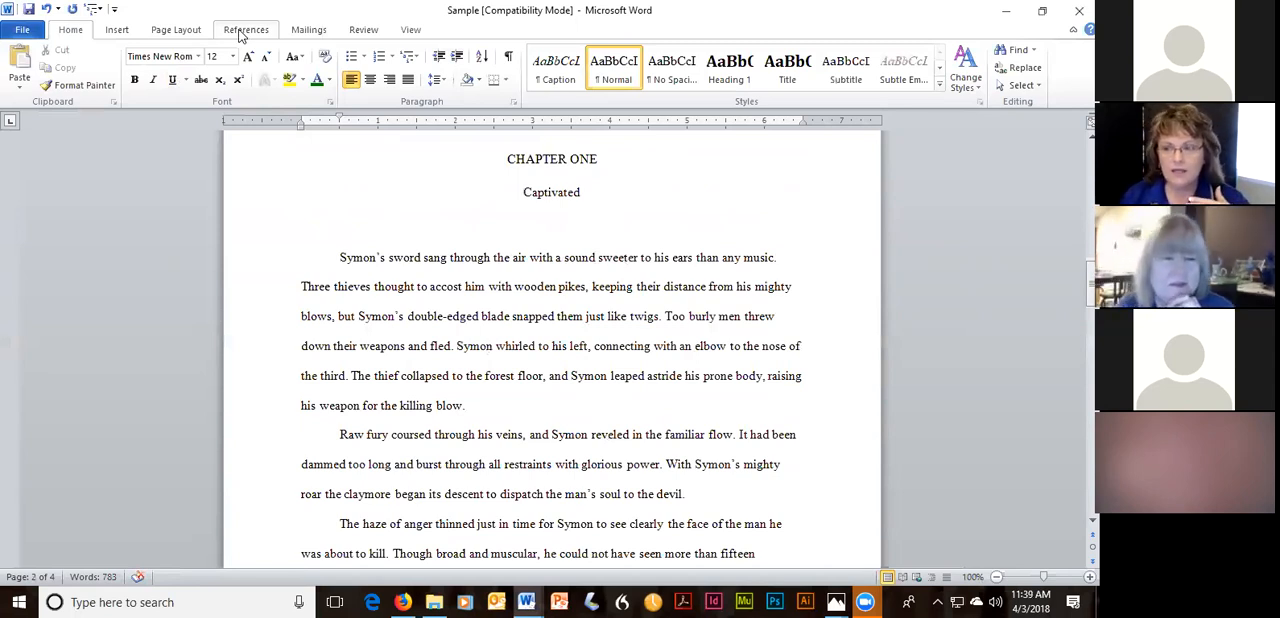
left_click(362, 30)
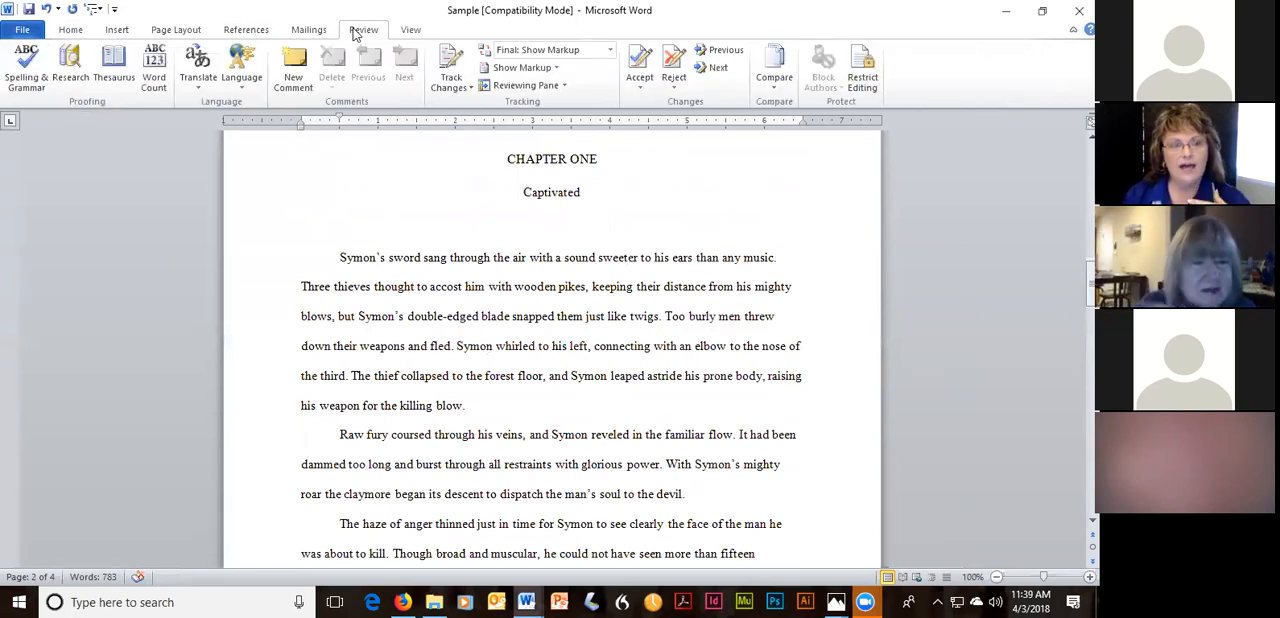
left_click(27, 80)
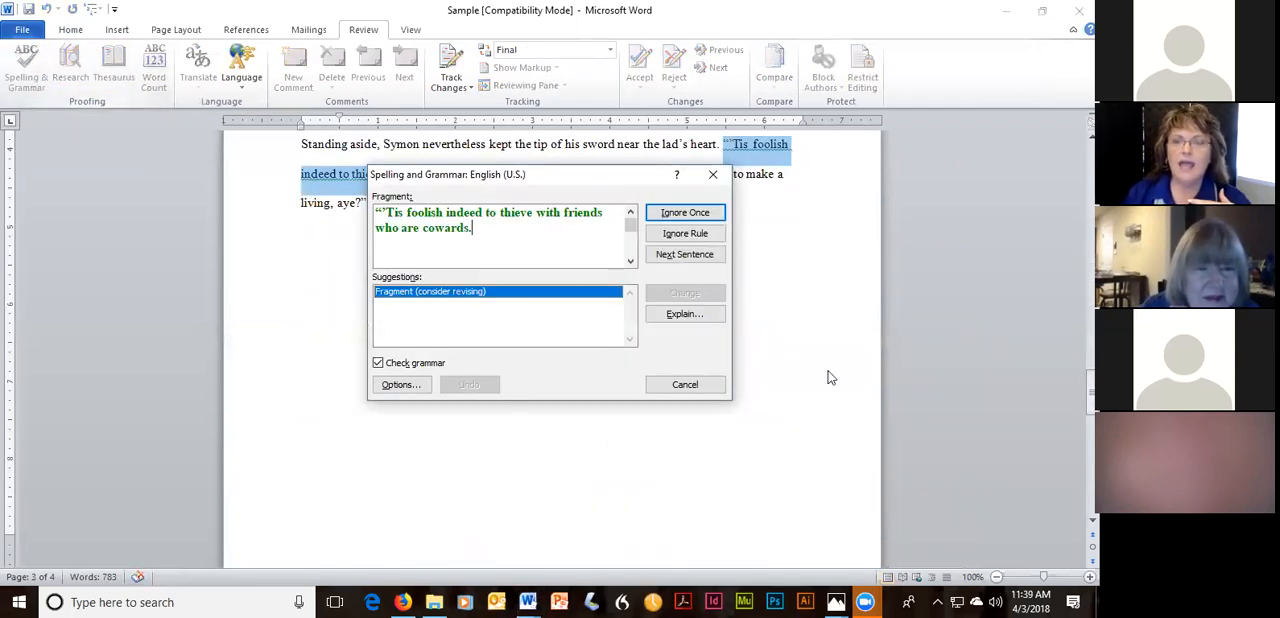
scroll(843, 282, "up", 1)
scroll(843, 282, "down", 1)
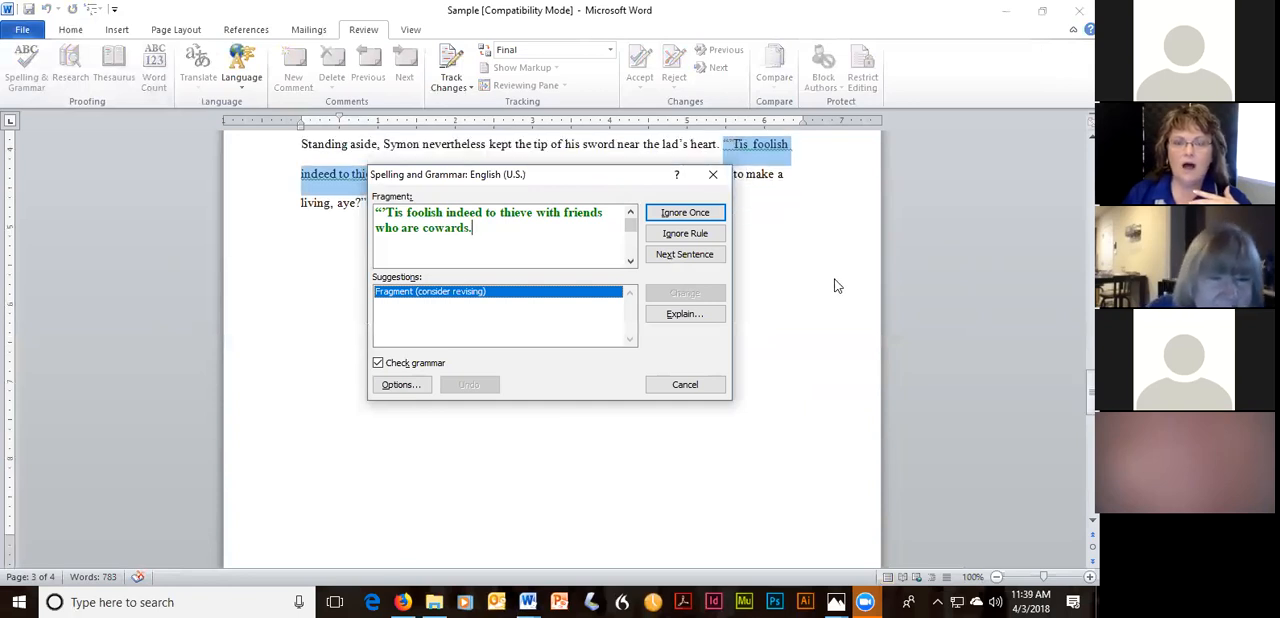
left_click_drag(630, 178, 461, 269)
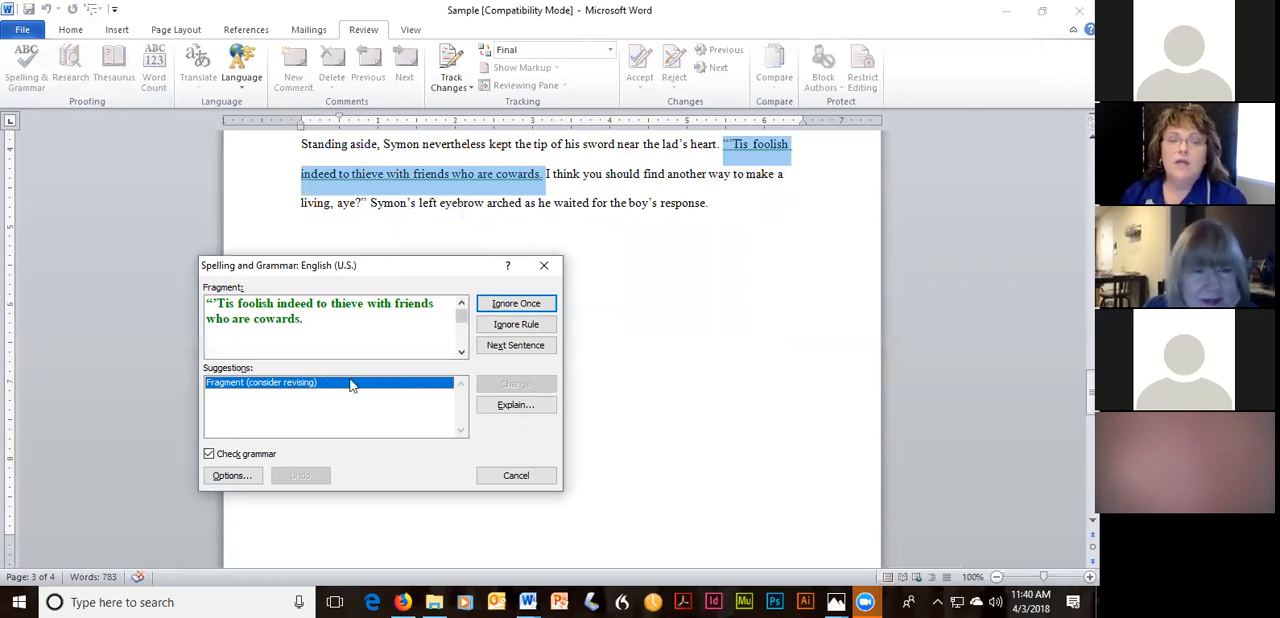
Ignore once the flagged fragments “'Tis foolish indeed…”, “Vidarr!” and “You worthless excuse for horseflesh!”, plus the verb confusion on “hurdled”.
left_click(518, 306)
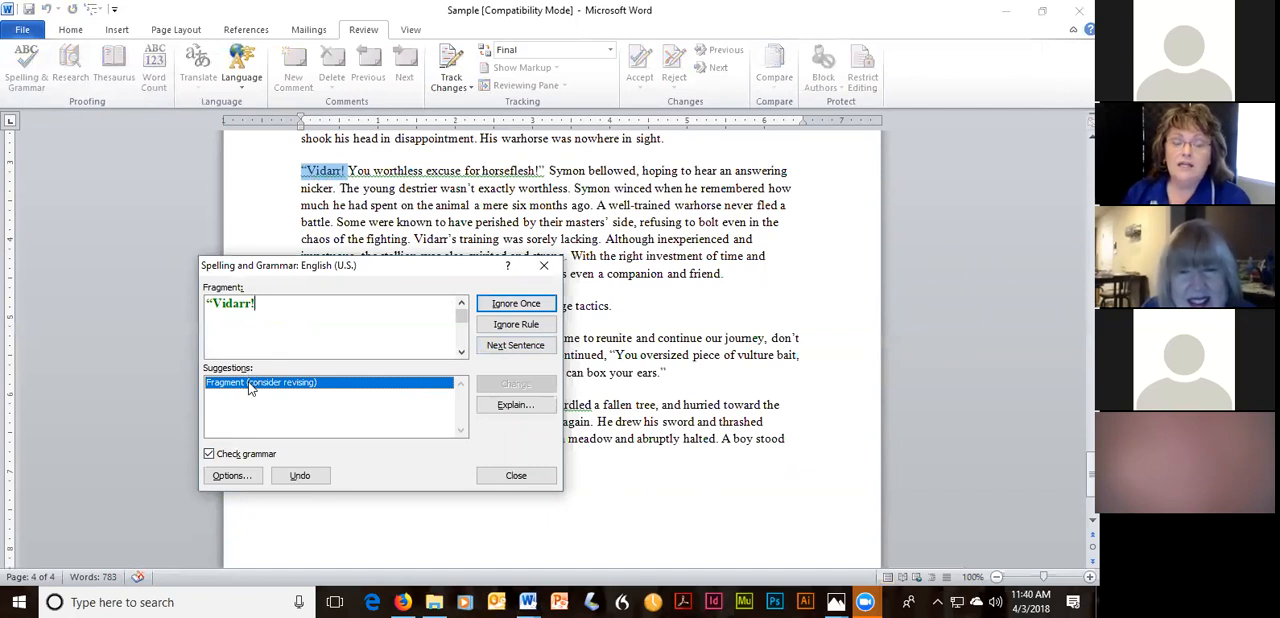
left_click(541, 305)
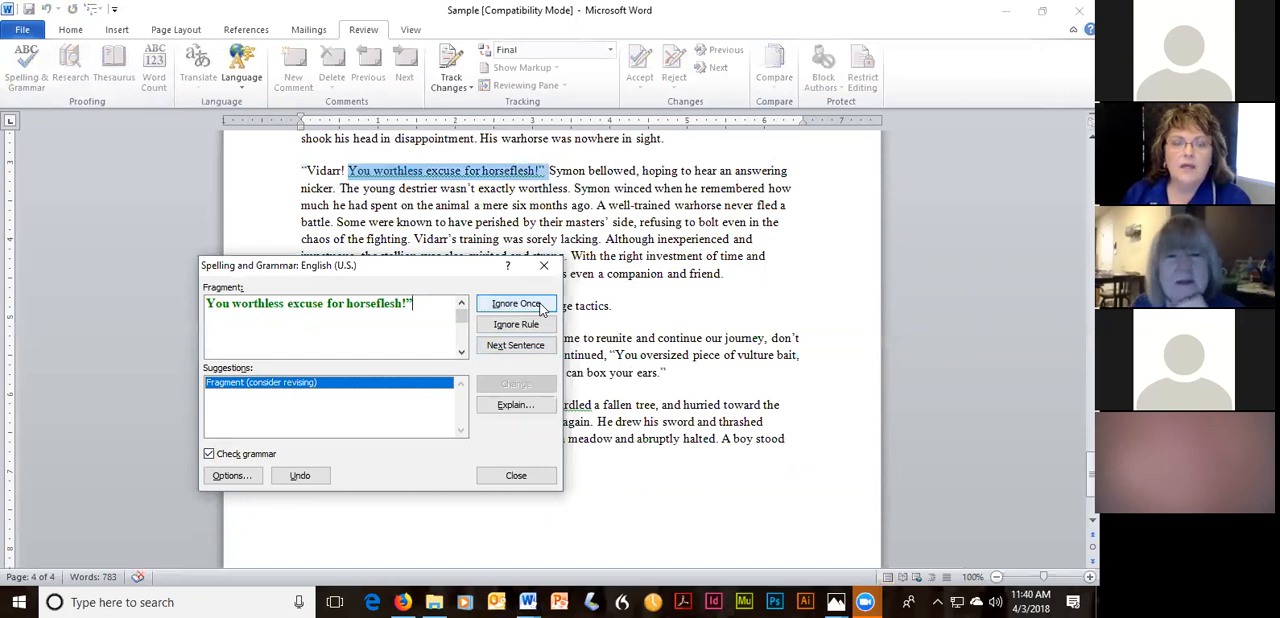
left_click(541, 305)
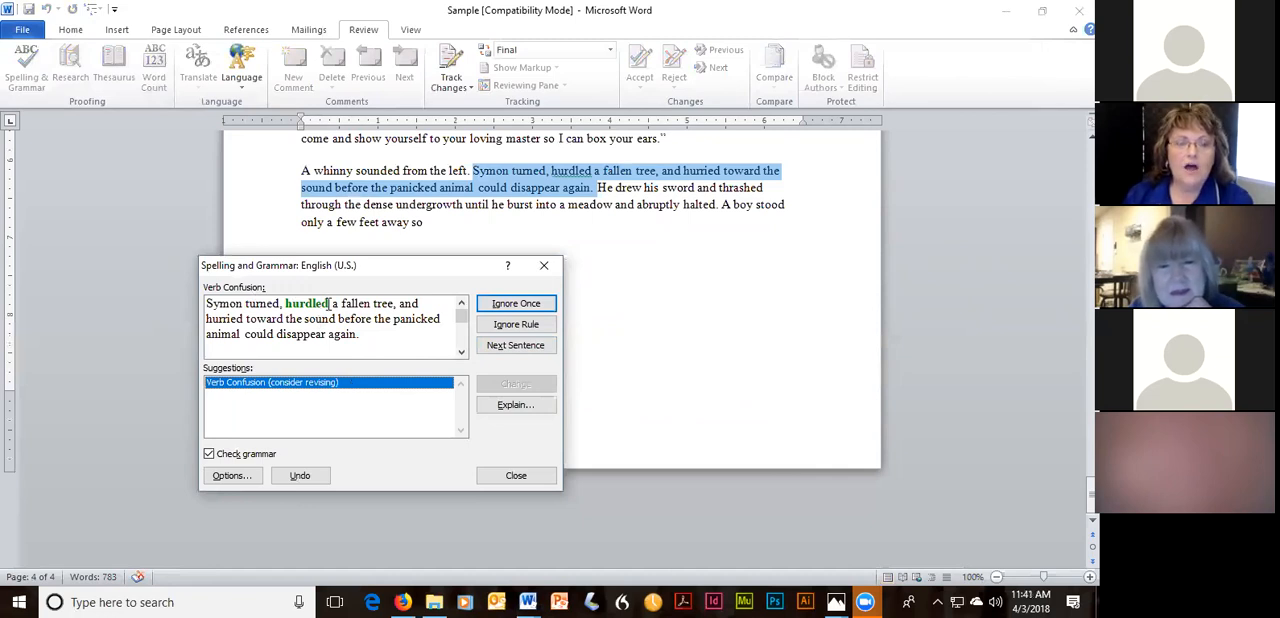
left_click(527, 304)
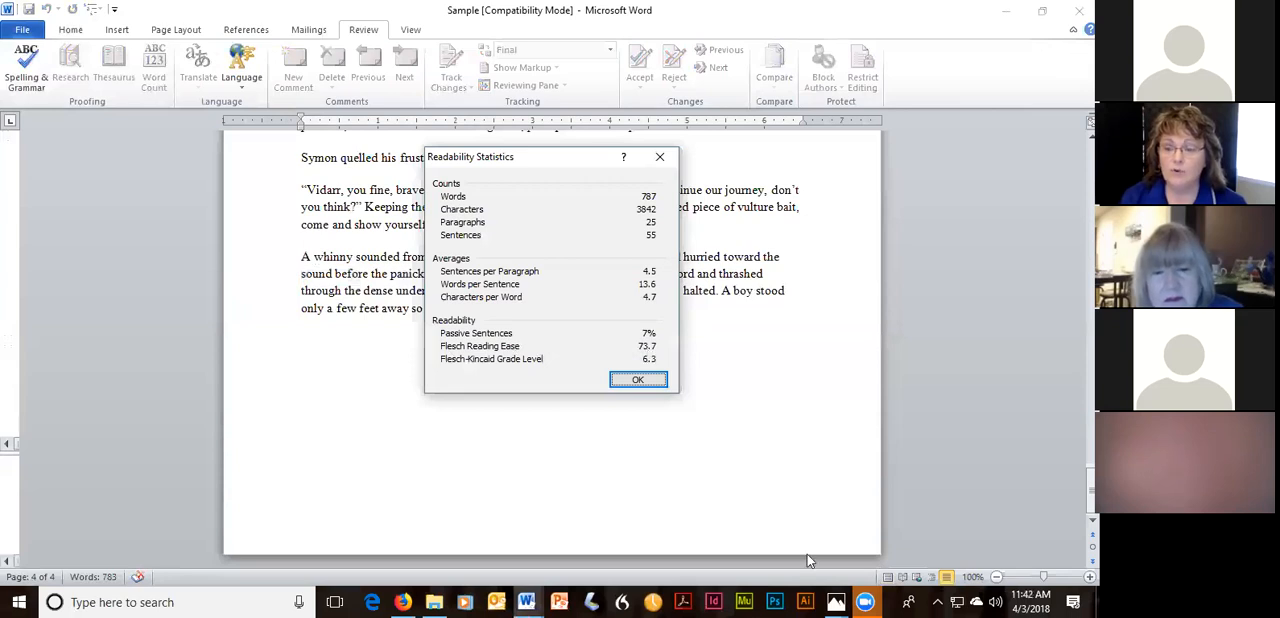
View the Flesch reading ease chart Flesch.JPG in Photos, close it, and dismiss the readability statistics.
left_click(835, 601)
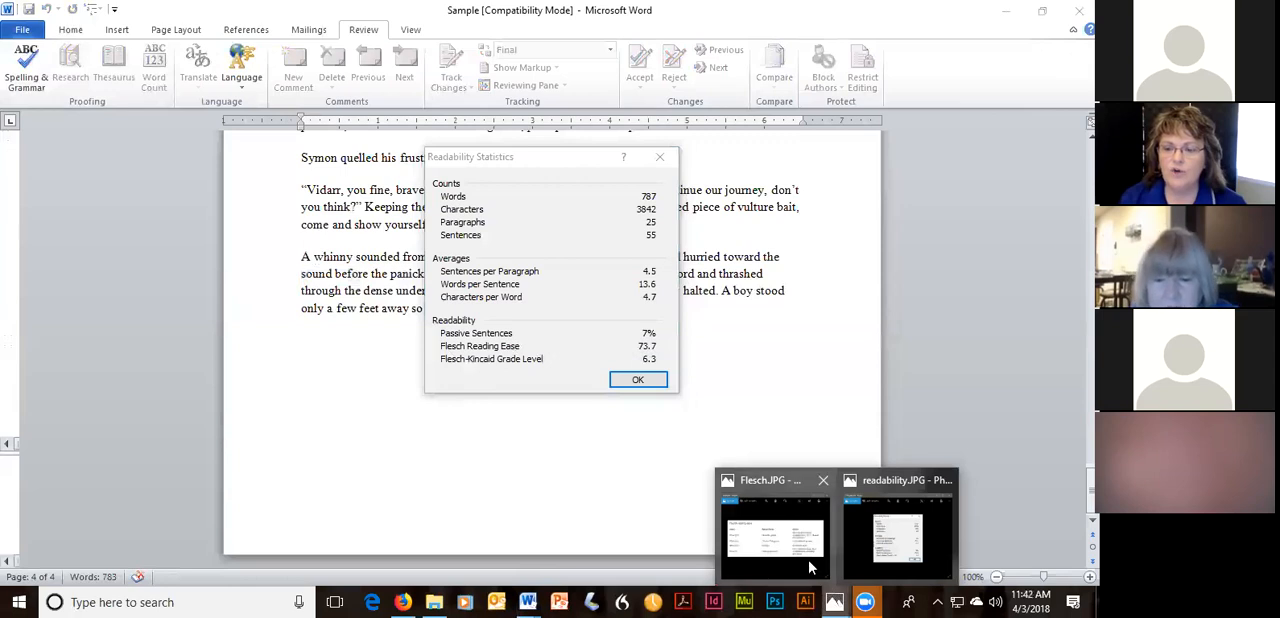
left_click(806, 560)
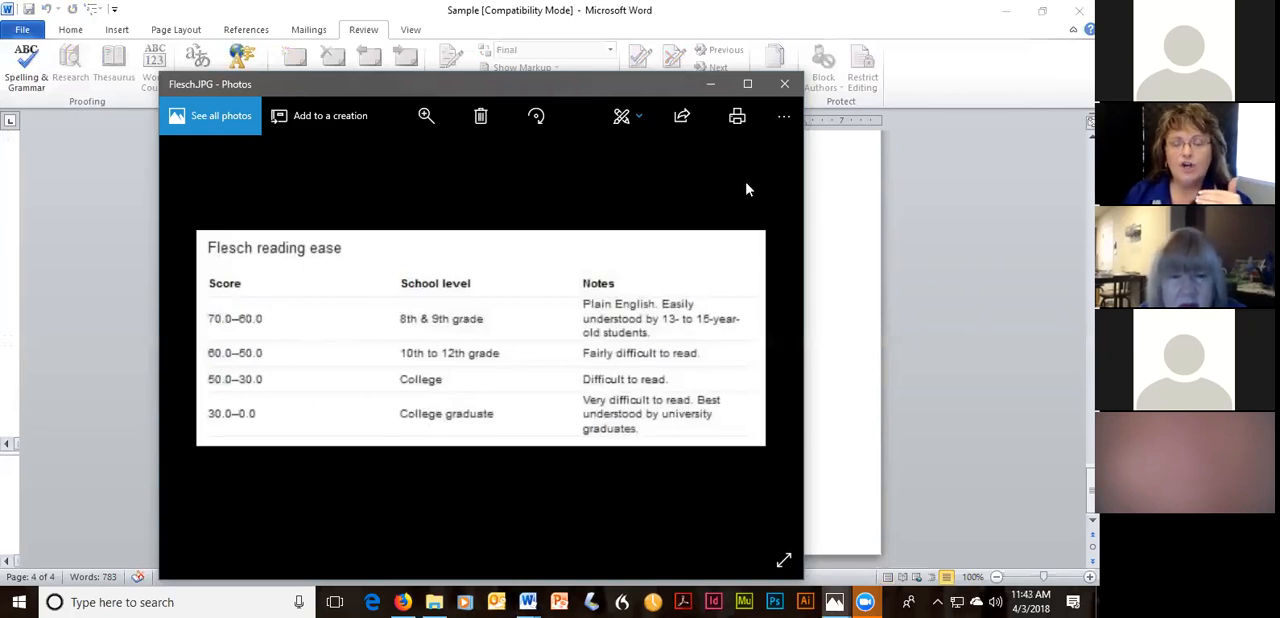
left_click(784, 84)
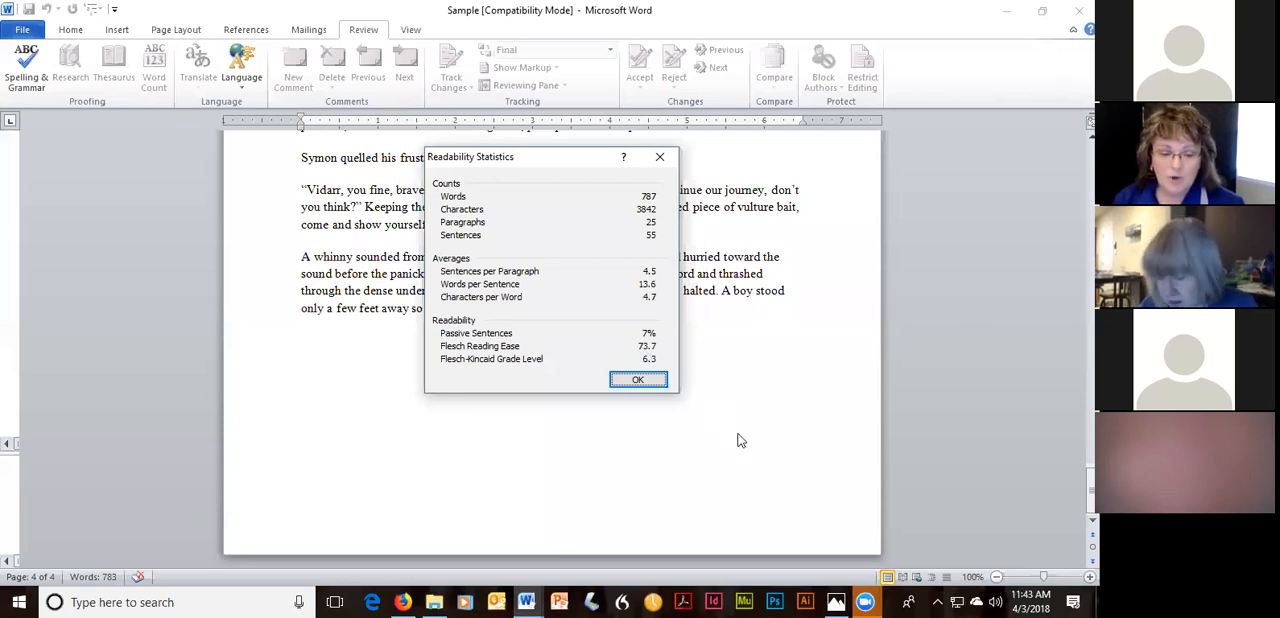
left_click(640, 381)
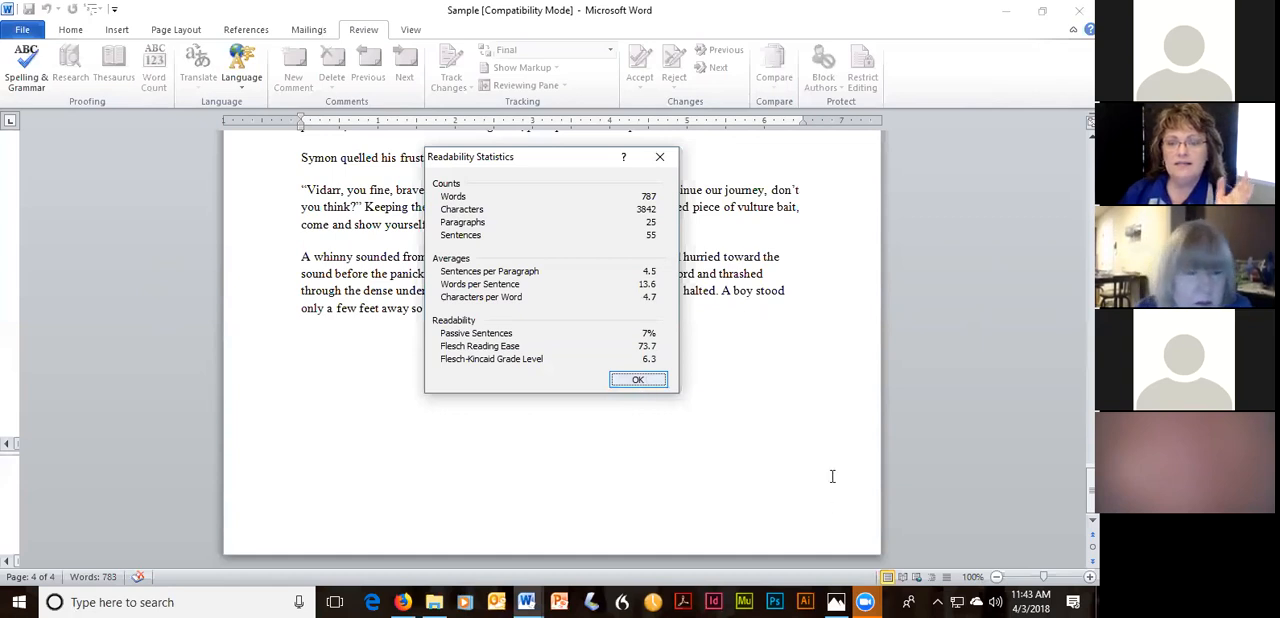
Look through the Chapter One text on pages 2 and 3 of the manuscript.
scroll(836, 424, "up", 2)
scroll(836, 424, "up", 6)
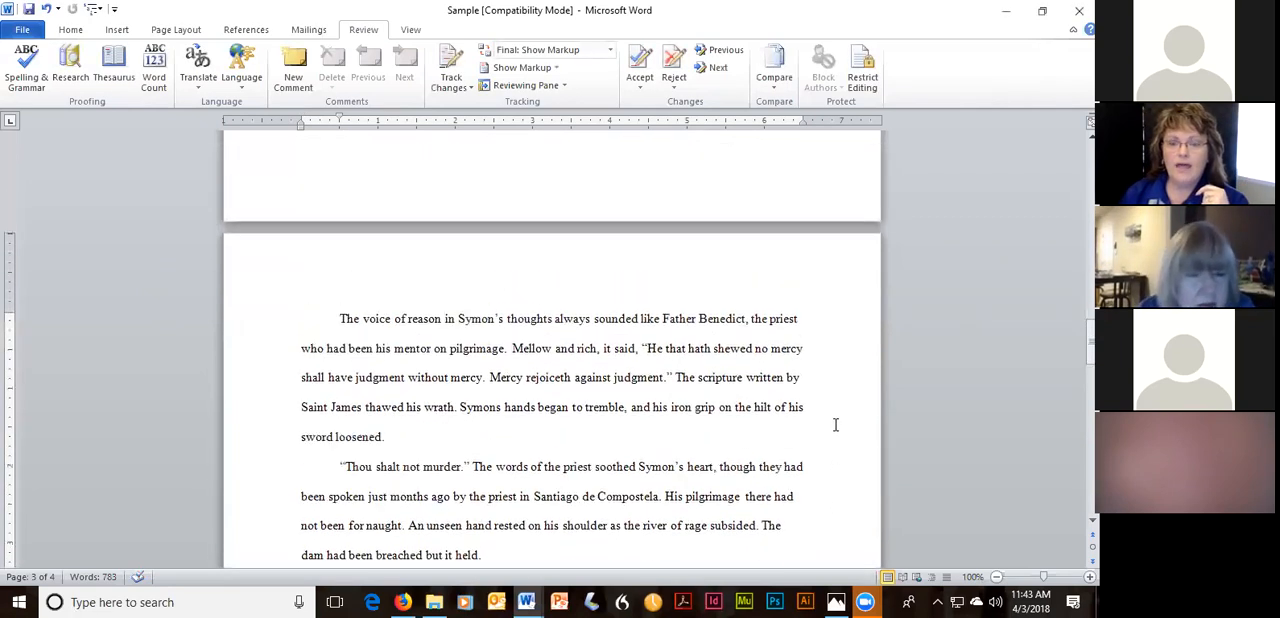
scroll(817, 420, "up", 3)
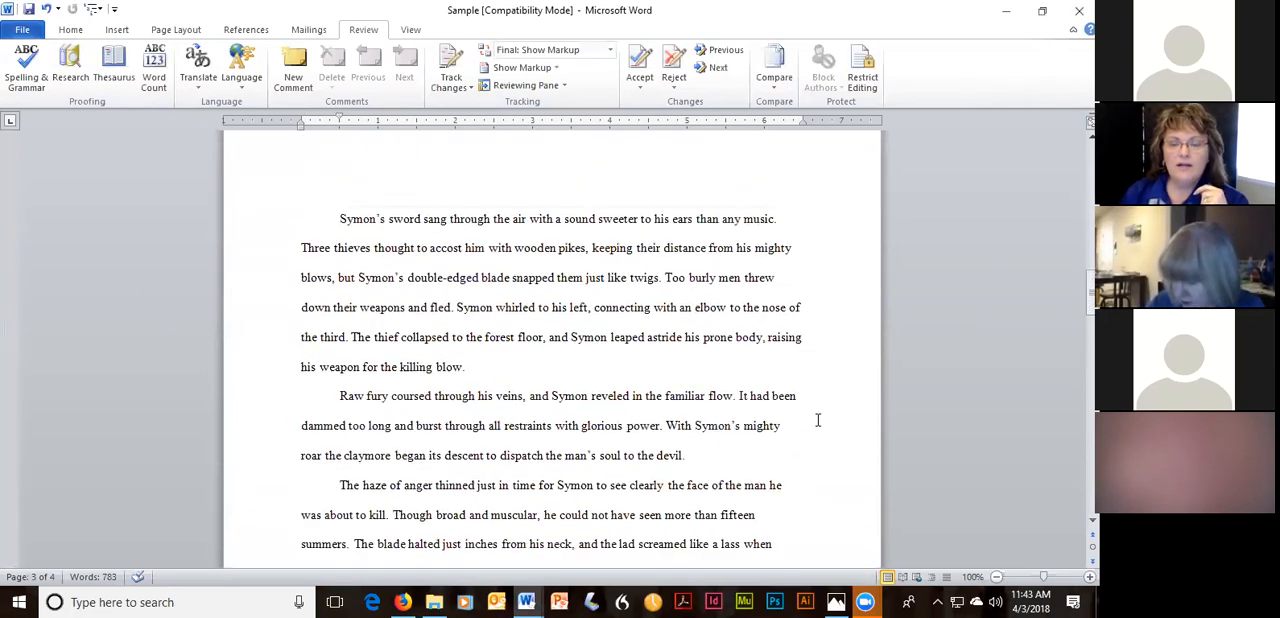
scroll(817, 420, "down", 5)
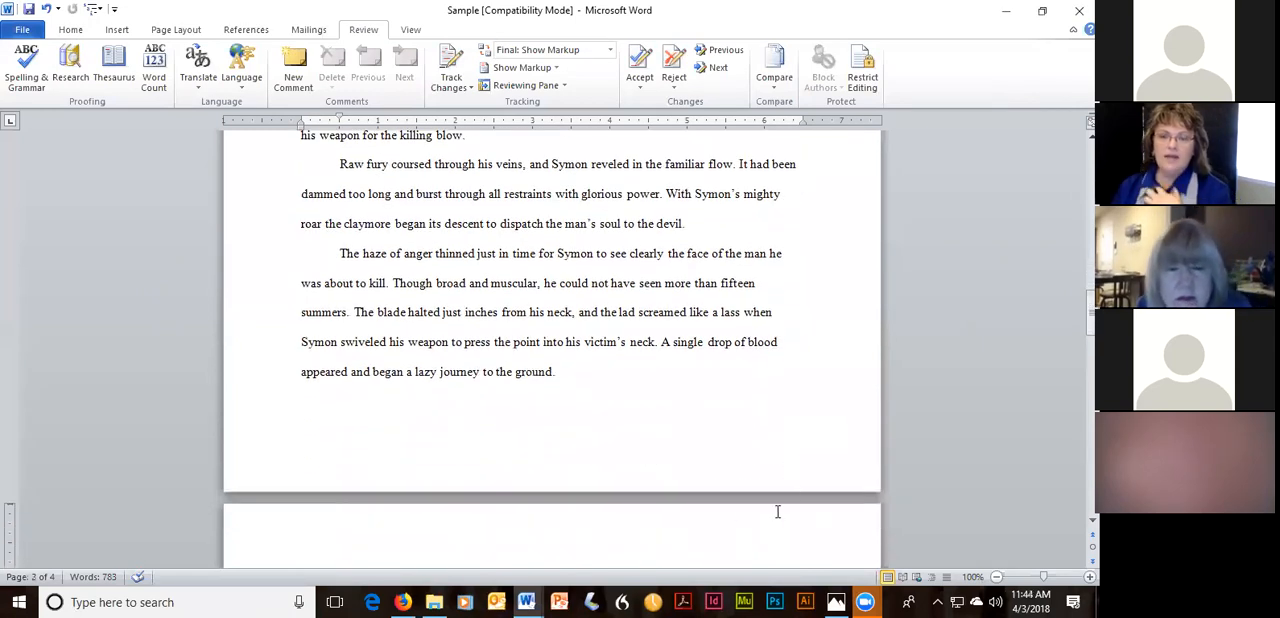
scroll(728, 445, "down", 1)
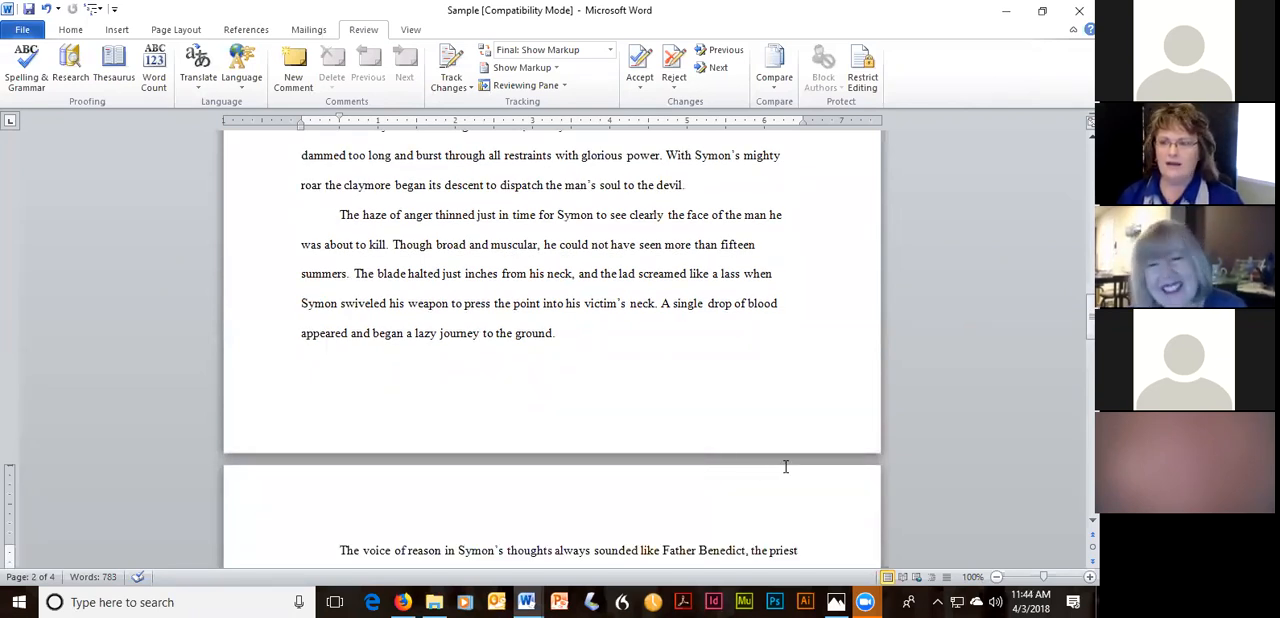
scroll(790, 462, "down", 2)
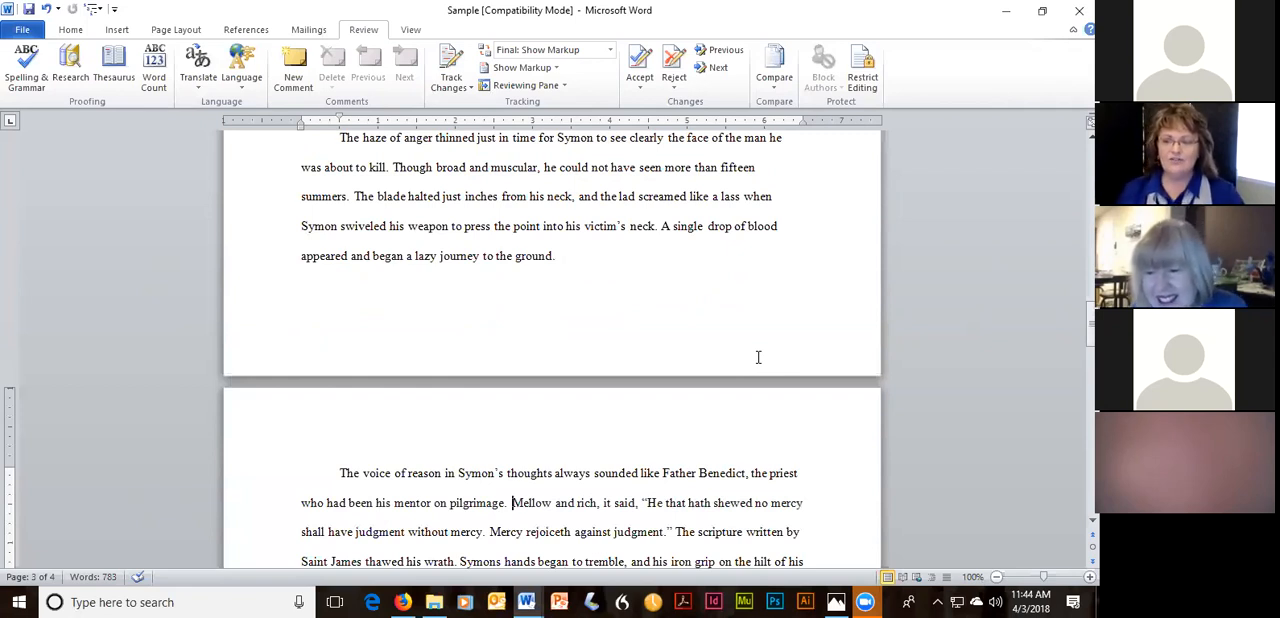
scroll(765, 272, "down", 2)
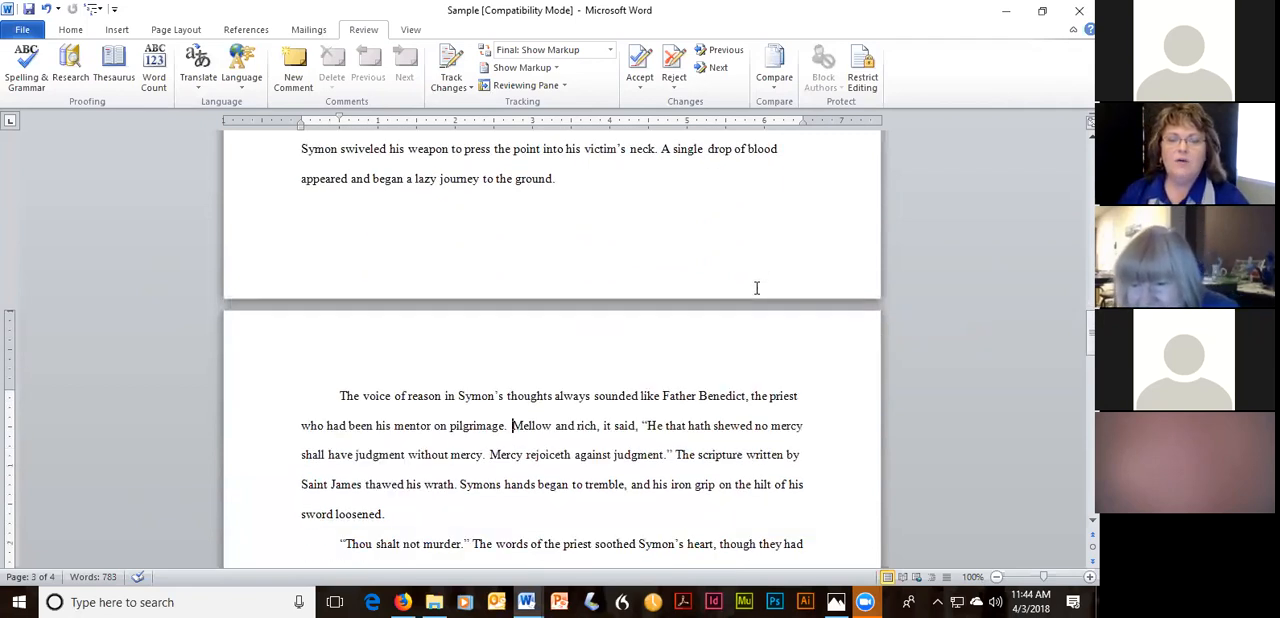
scroll(752, 296, "down", 2)
scroll(752, 300, "down", 1)
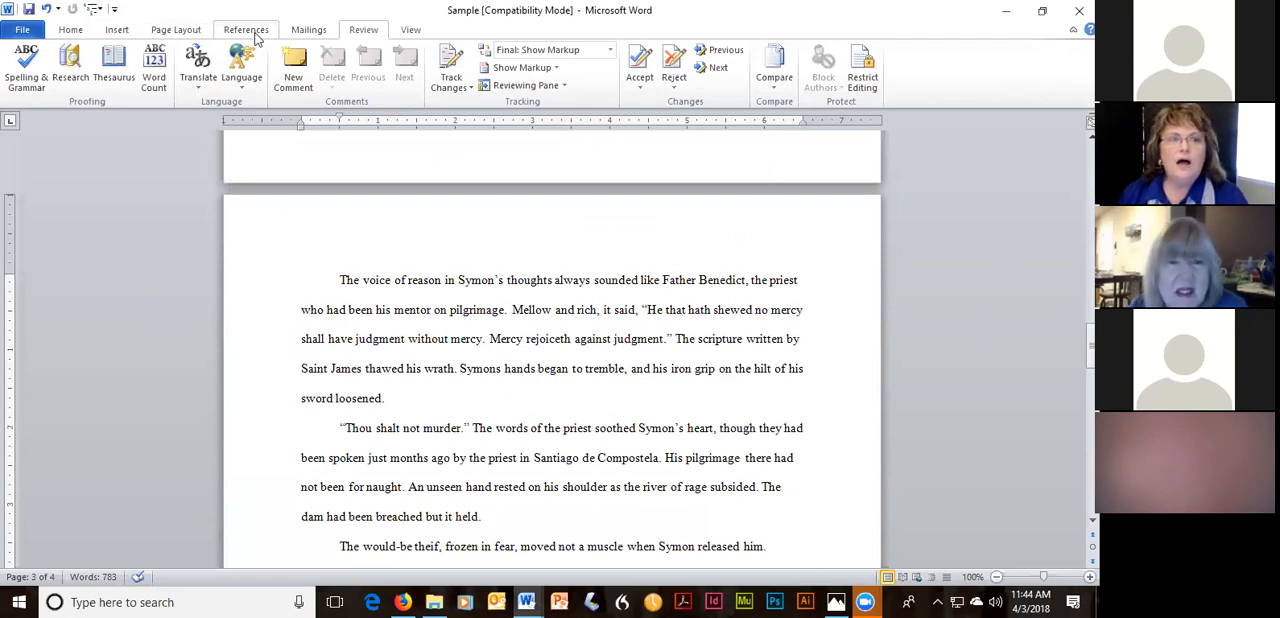
Search the document for “be” and look through the listed matches, going to the one in “began to tremble”.
left_click(72, 31)
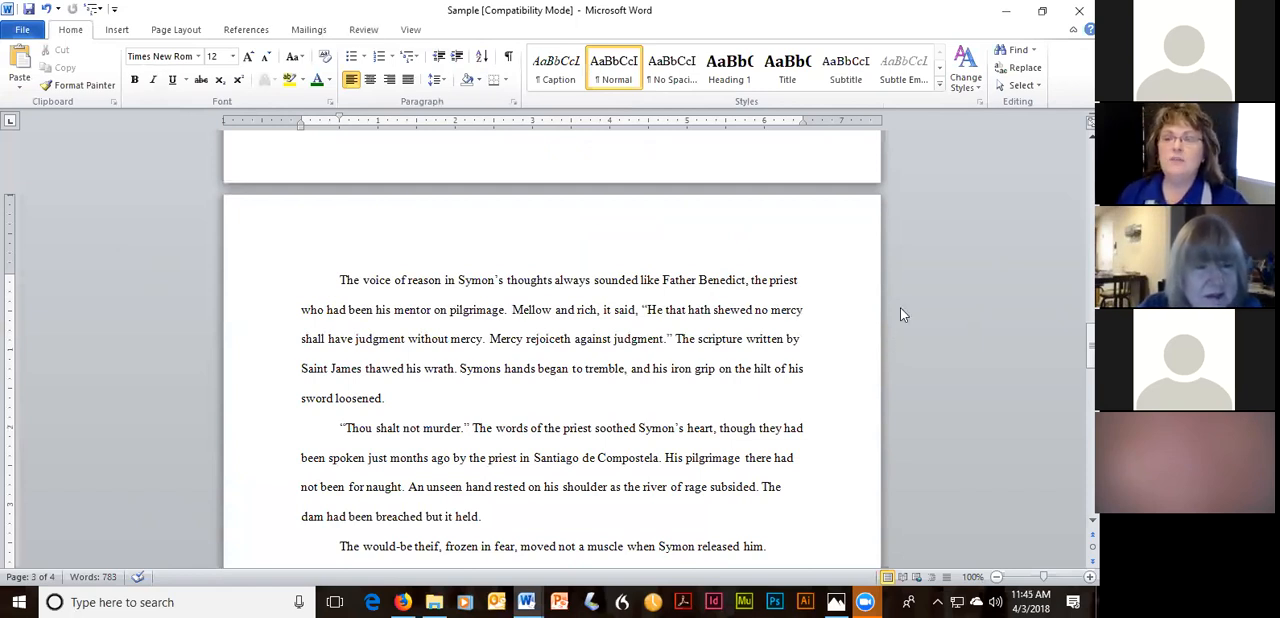
left_click(1016, 49)
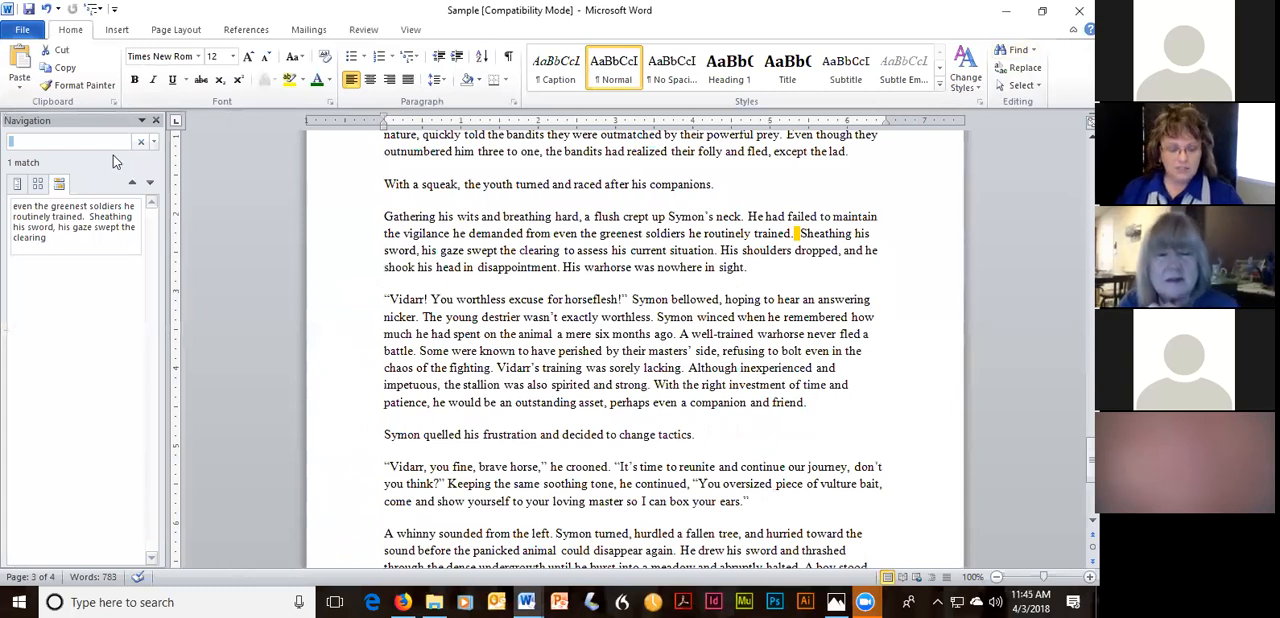
type("be")
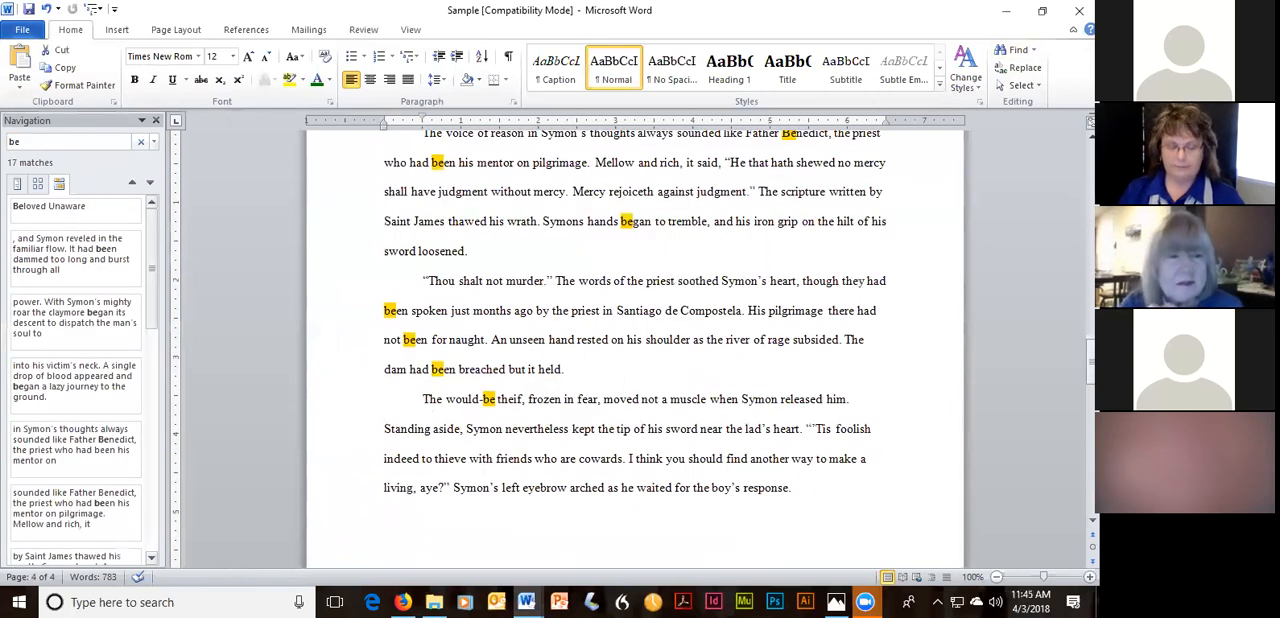
left_click(110, 552)
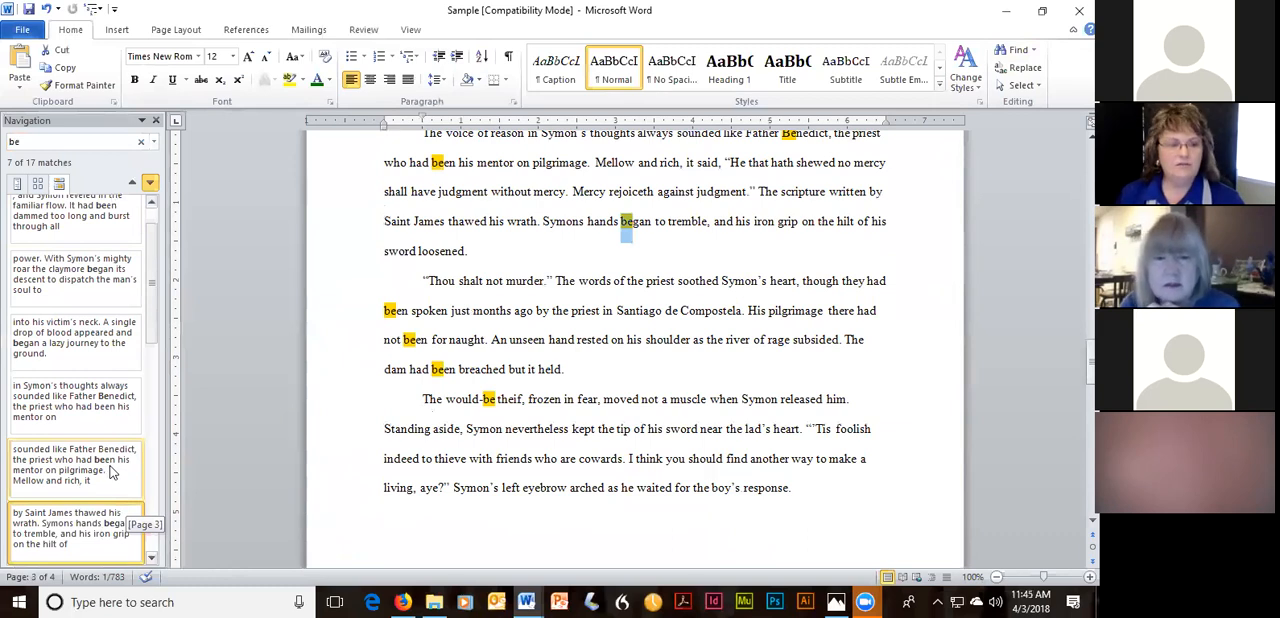
scroll(101, 434, "up", 1)
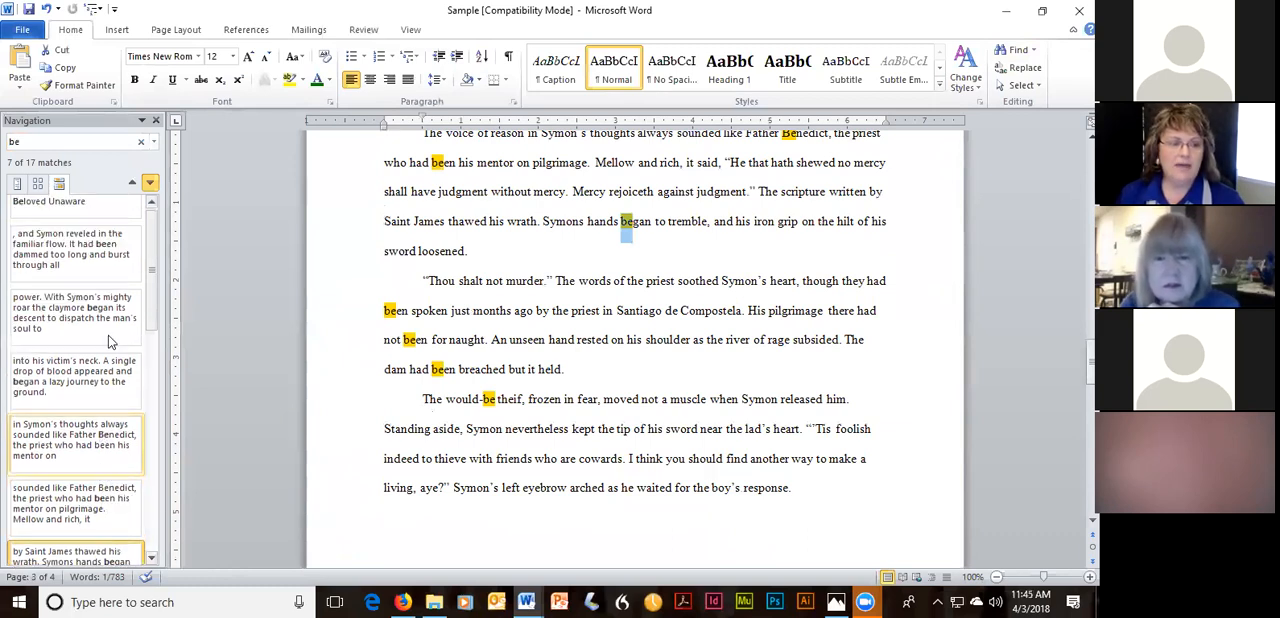
scroll(110, 340, "up", 1)
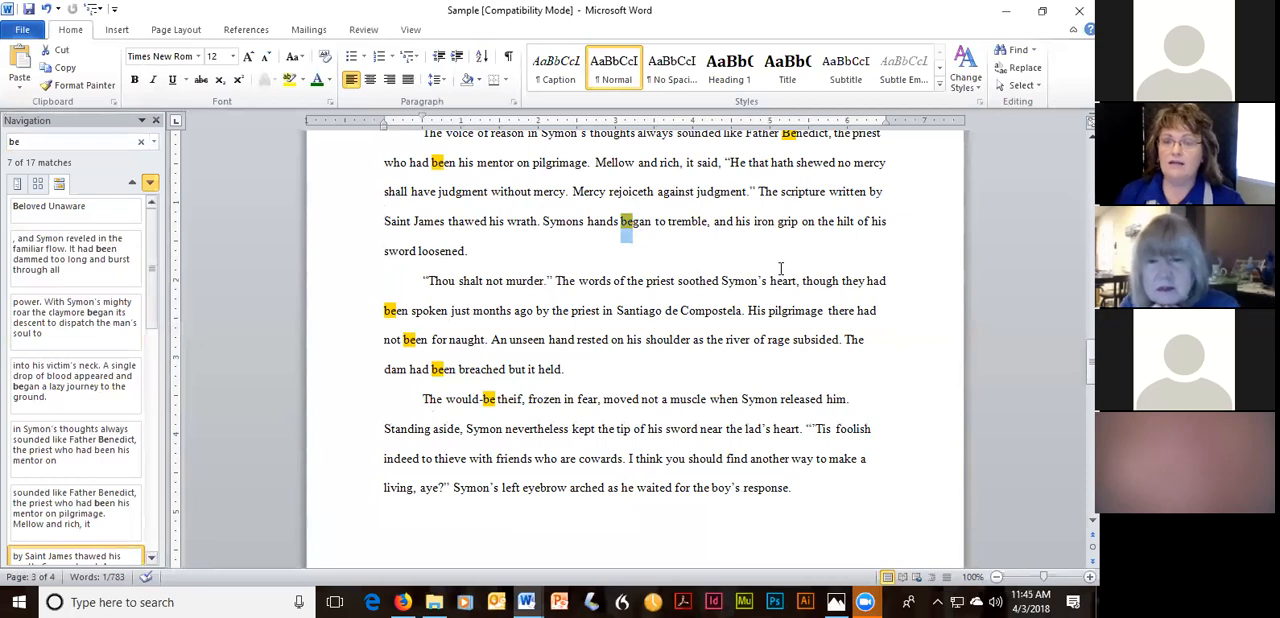
Search the document for “was” instead of “be”.
left_click_drag(53, 141, 8, 142)
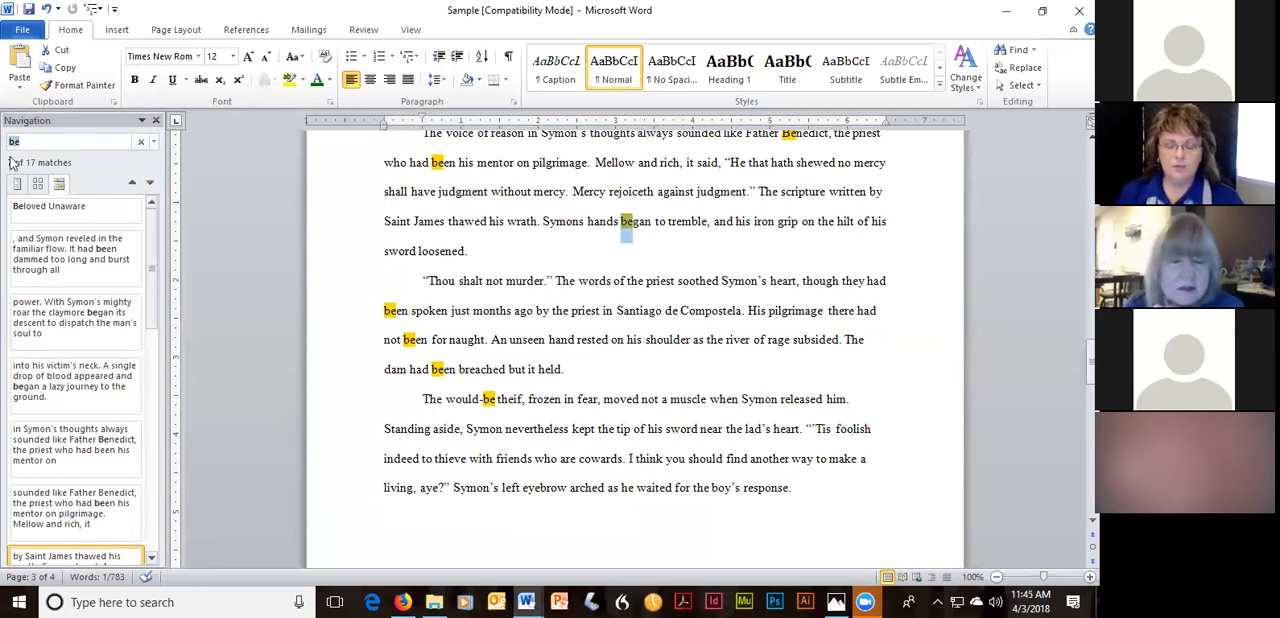
type("was")
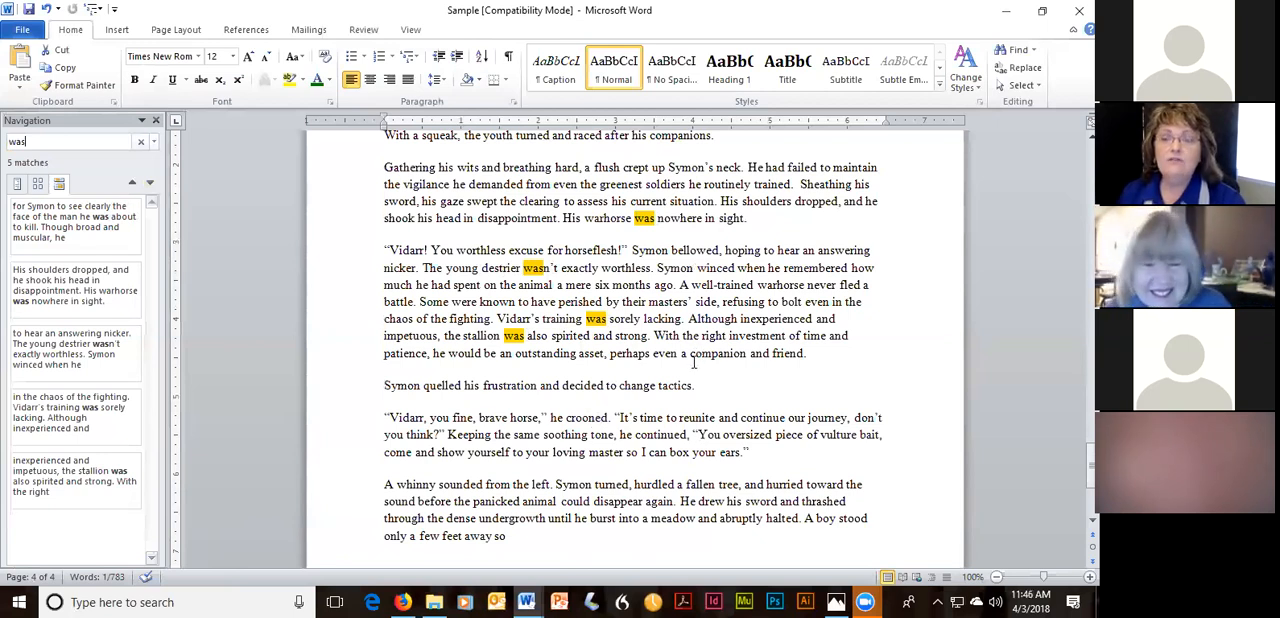
Search the document for the overused word “just”.
left_click_drag(42, 143, 3, 148)
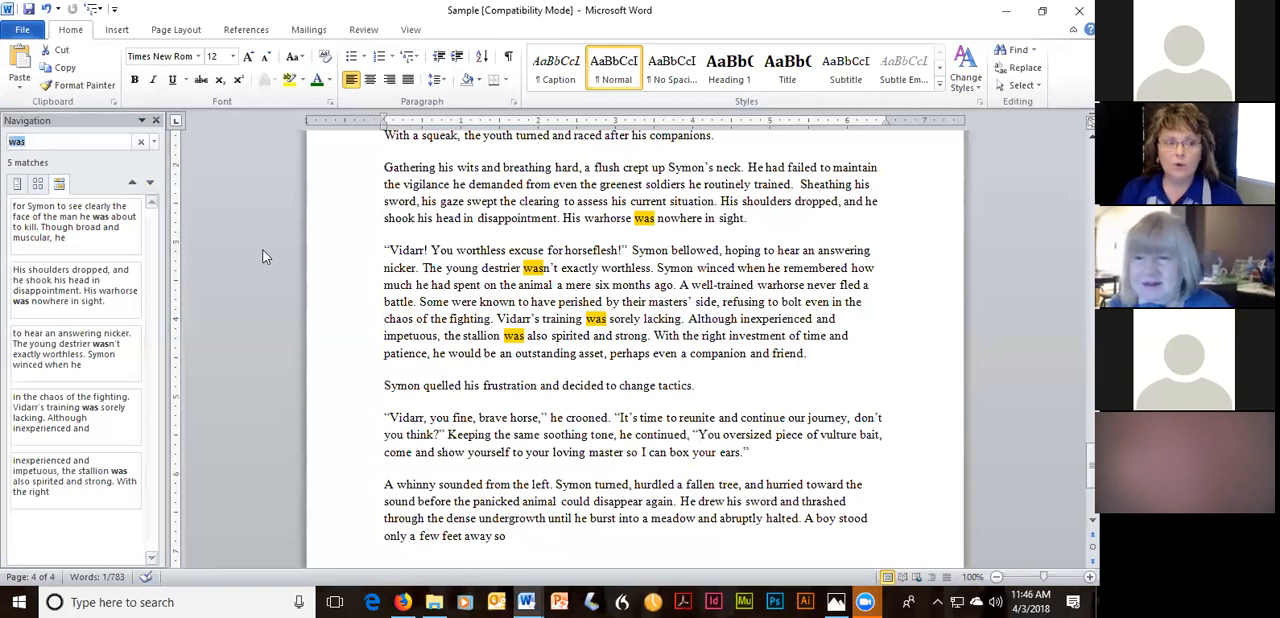
type("just")
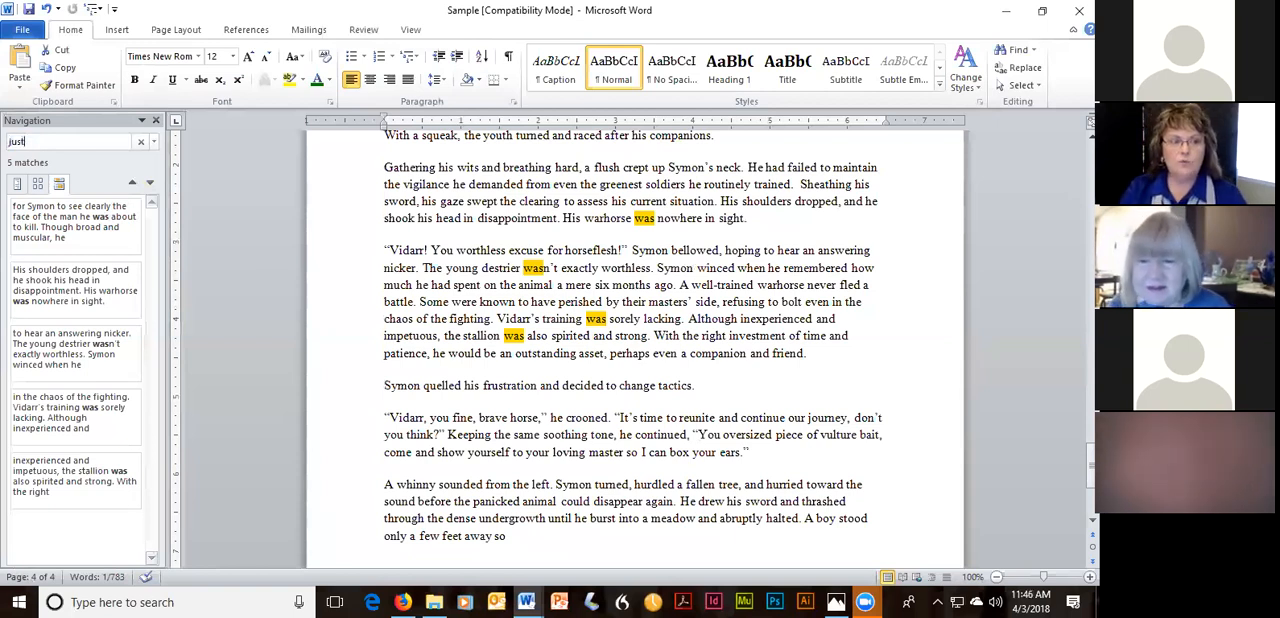
key("Return")
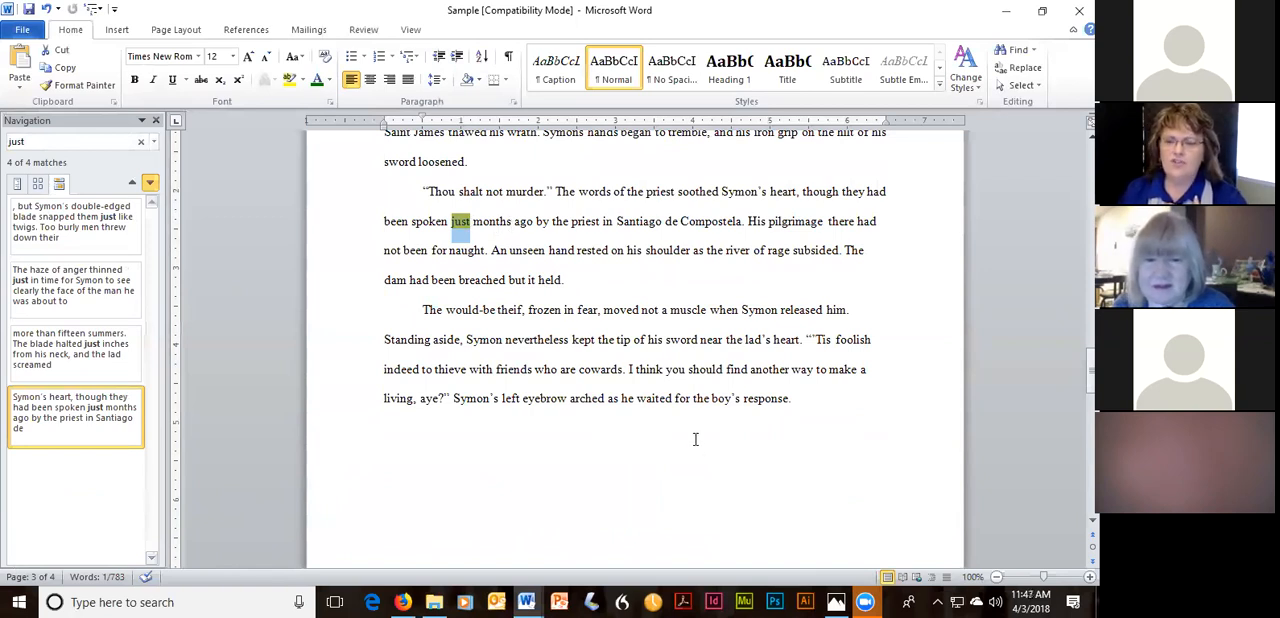
Delete “just” from “The haze of anger thinned just in time” on page 2.
scroll(706, 458, "down", 1)
scroll(690, 446, "down", 1)
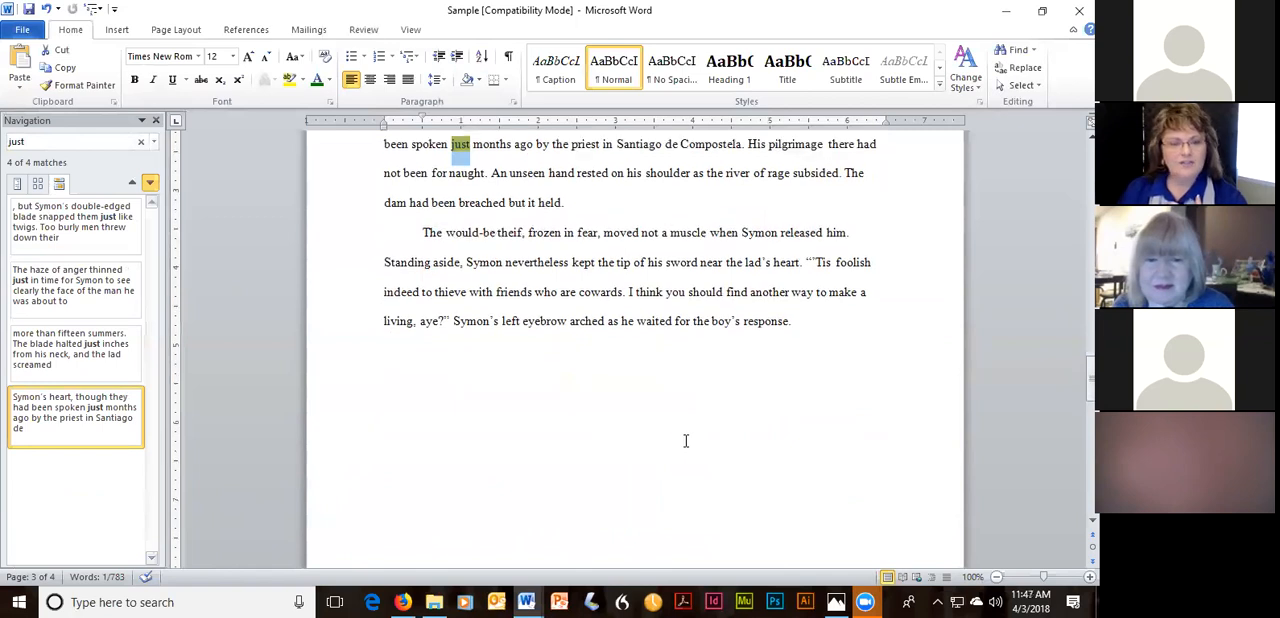
scroll(686, 441, "up", 6)
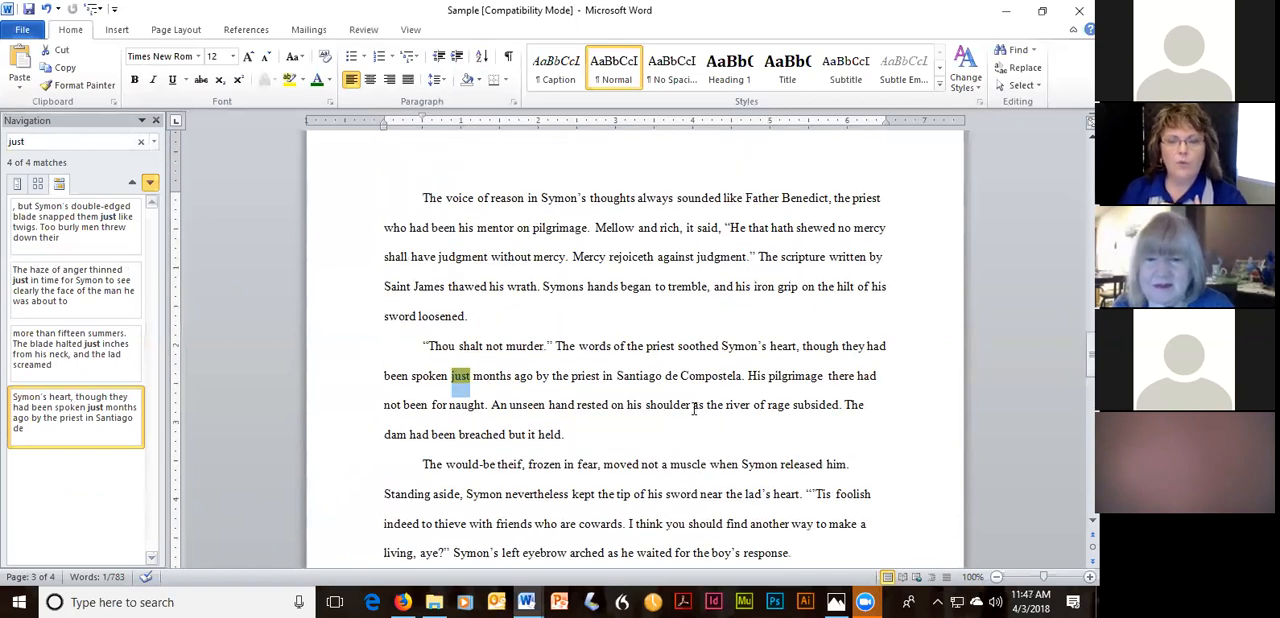
scroll(690, 406, "up", 5)
scroll(684, 402, "up", 2)
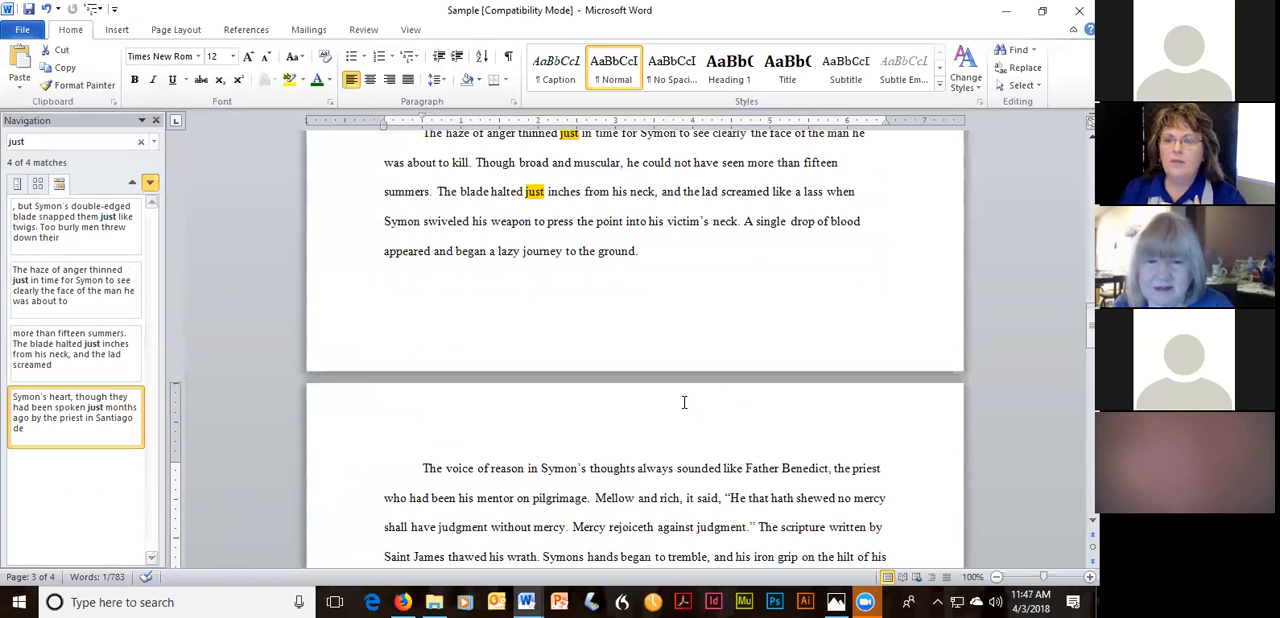
scroll(684, 402, "up", 4)
scroll(710, 350, "up", 1)
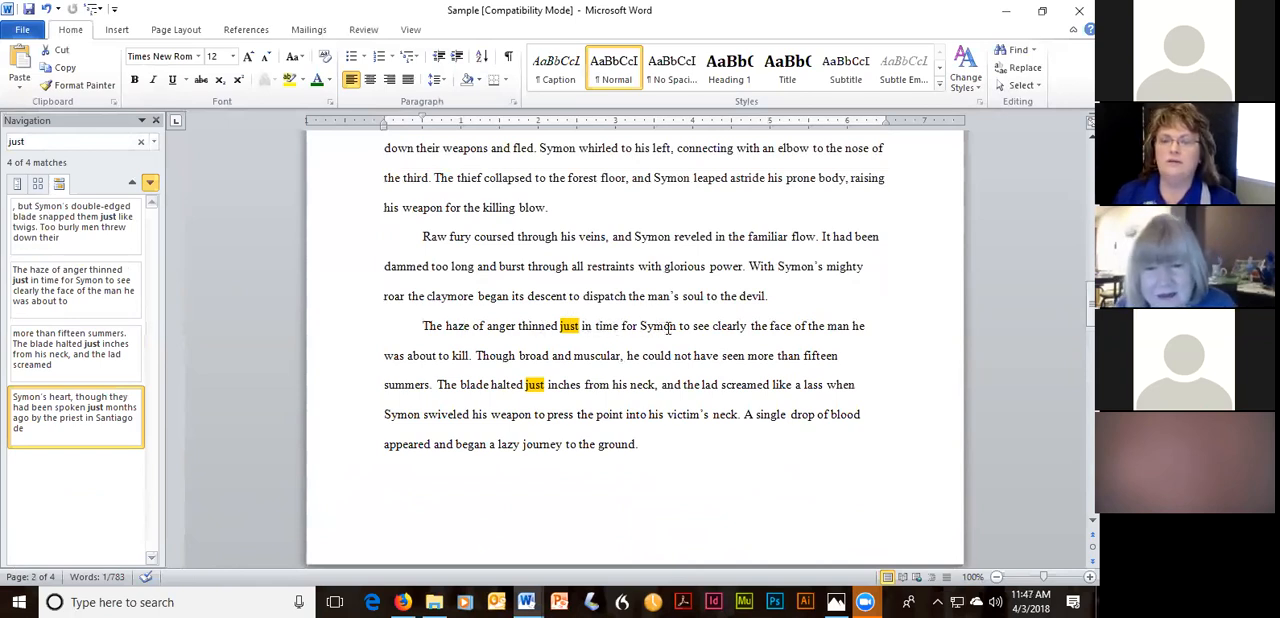
left_click(582, 326)
key("BackSpace")
key("BackSpace")
key("BackSpace")
key("BackSpace")
key("BackSpace")
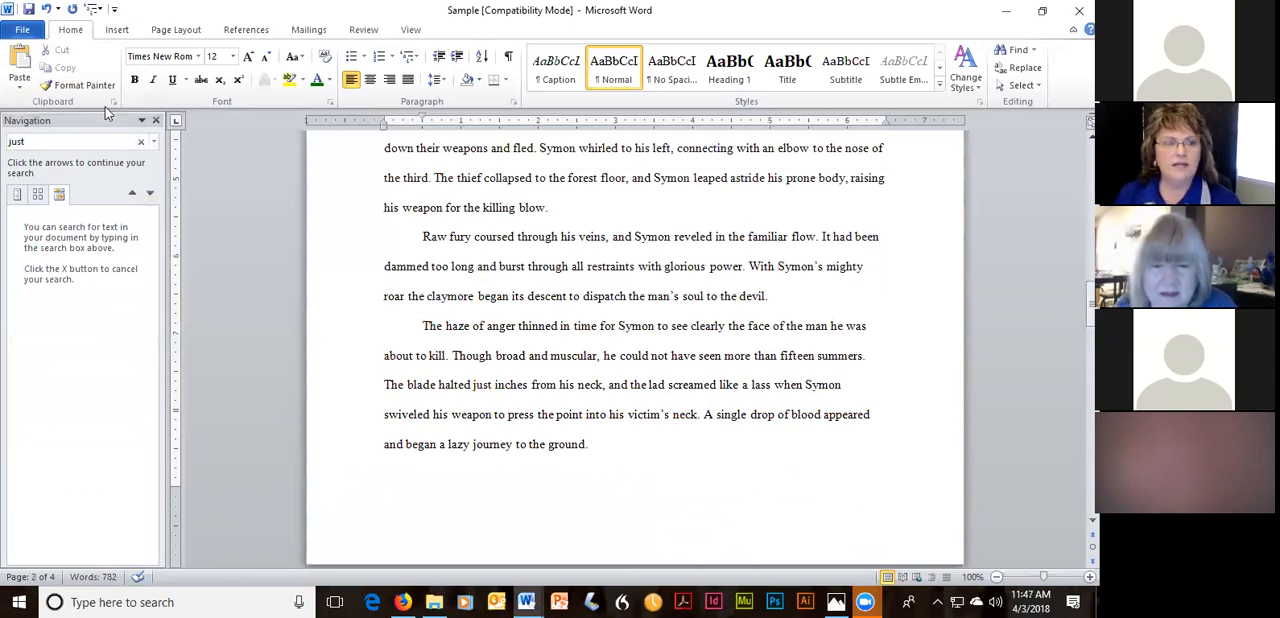
Resume the “just” search, delete the word from “The blade halted just inches from his neck”, and close the search results.
left_click(150, 193)
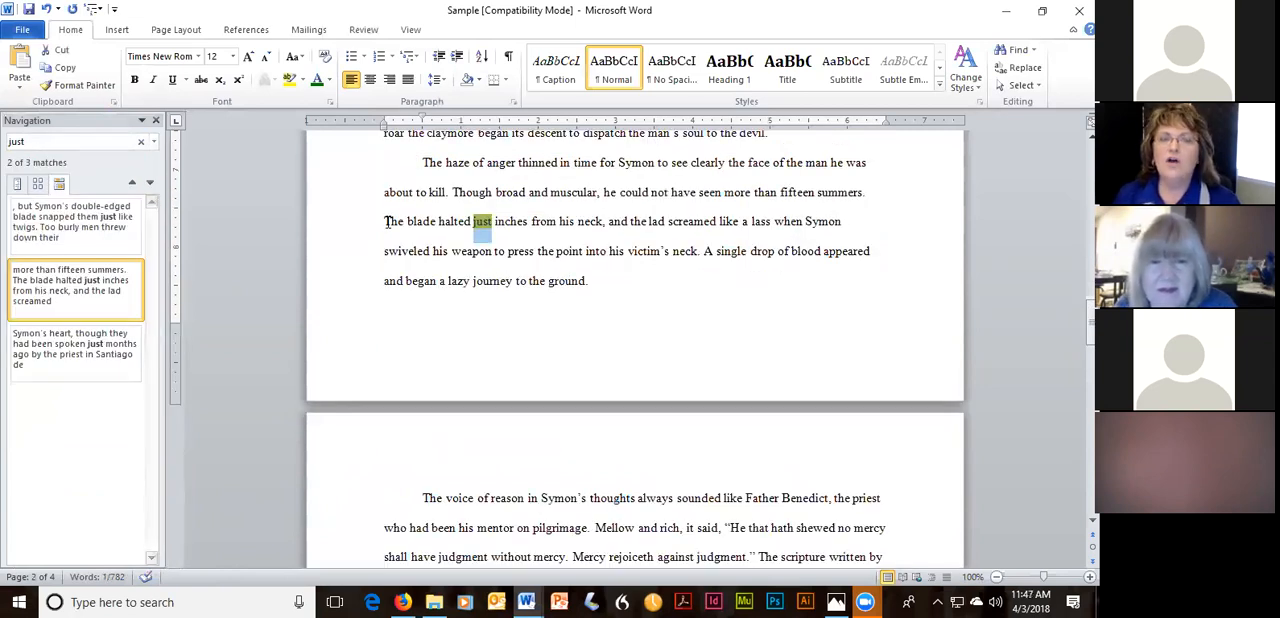
left_click(494, 221)
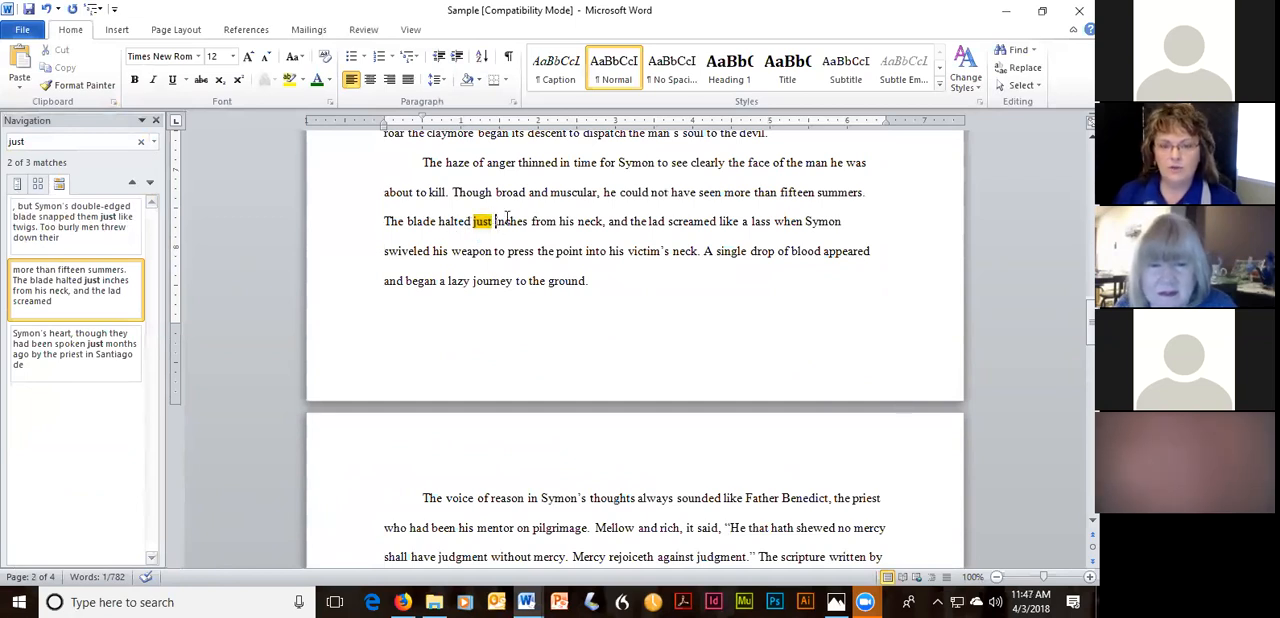
key("BackSpace")
key("BackSpace")
key("BackSpace")
key("BackSpace")
key("BackSpace")
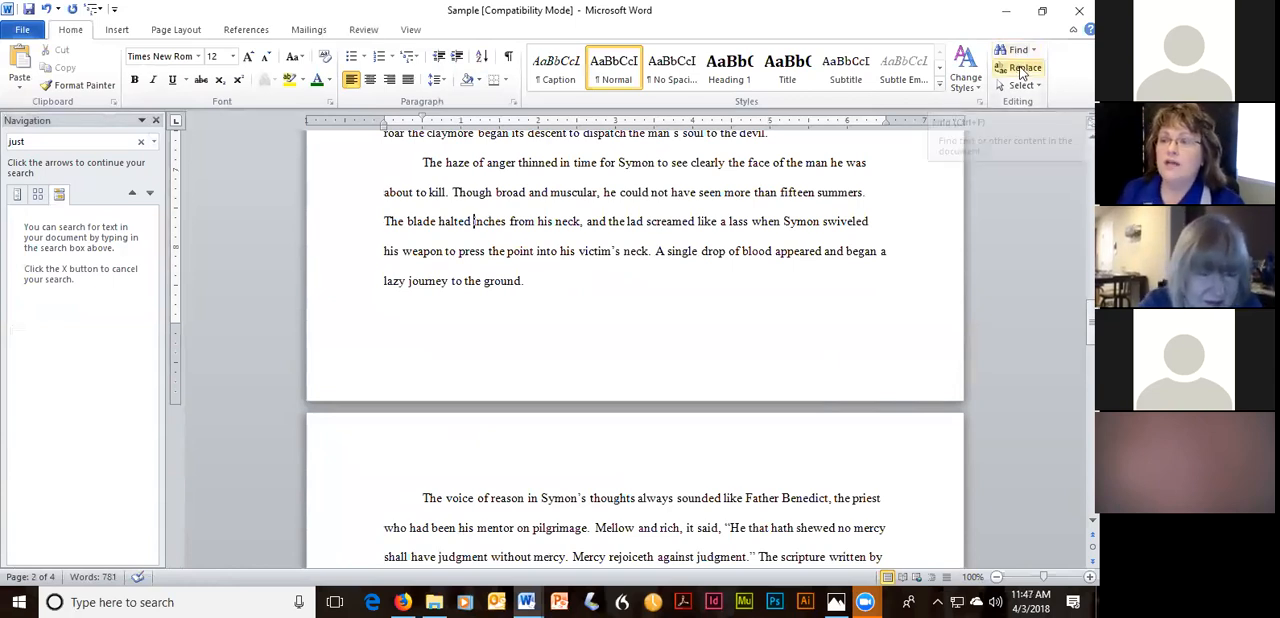
left_click(155, 120)
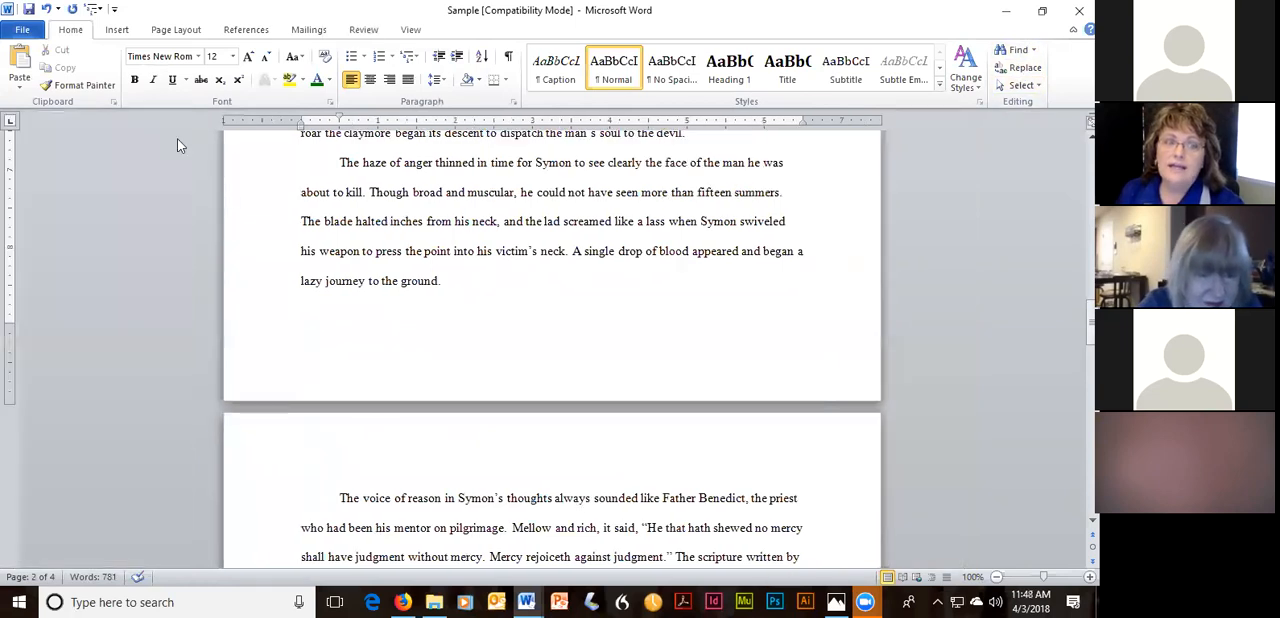